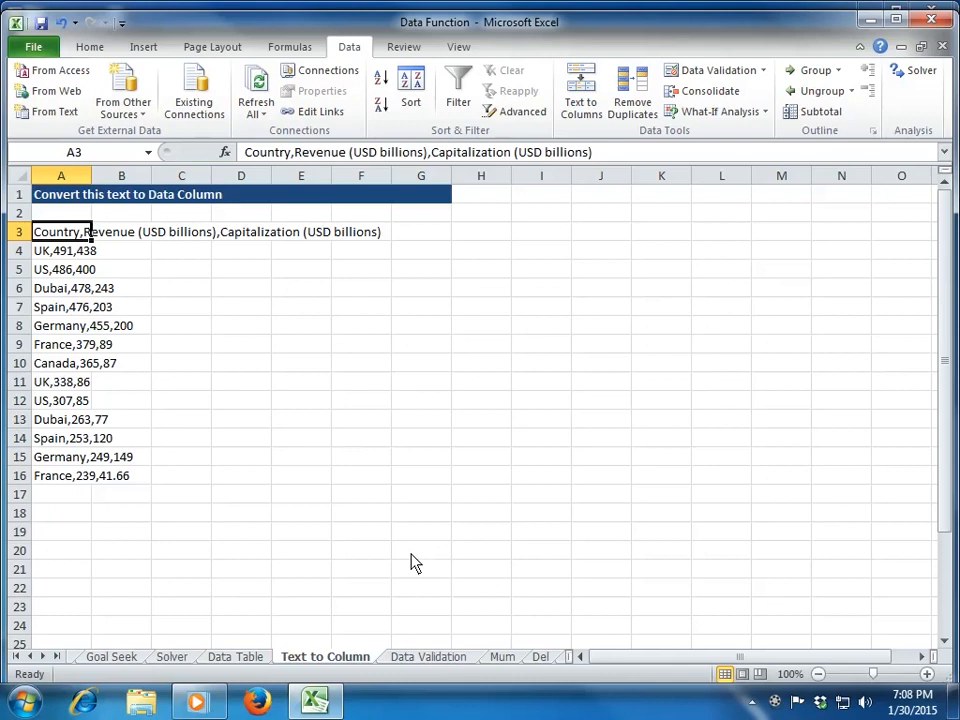
Examine the comma-separated country, revenue and capitalization text in column A, from the heading in row 3 to row 16
{"action": "key", "text": "Up"}
{"action": "key", "text": "Up"}
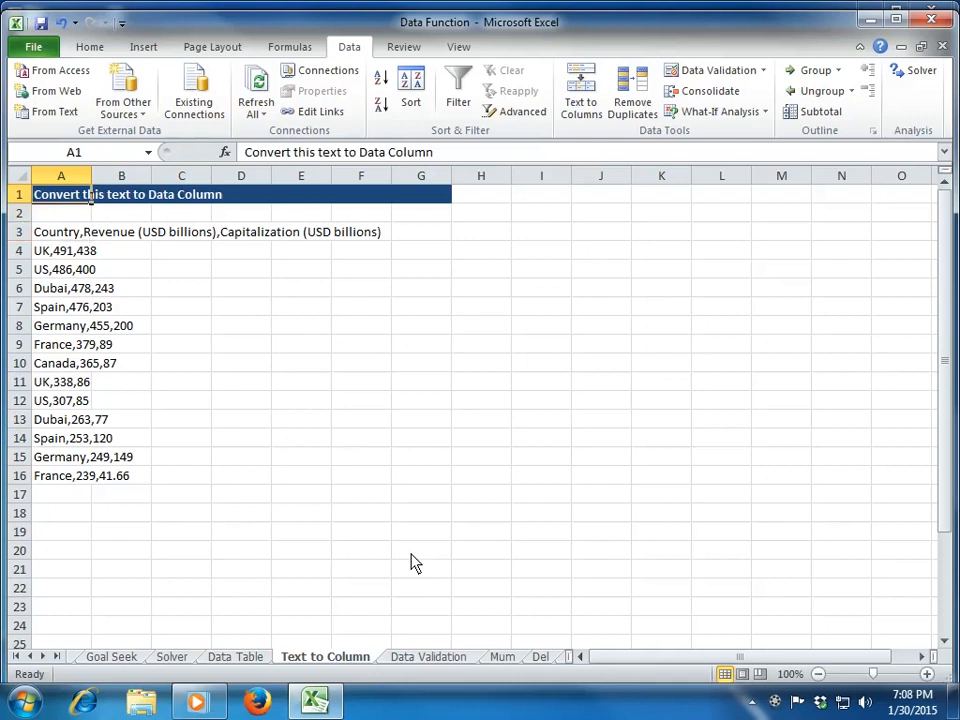
{"action": "key", "text": "Down"}
{"action": "key", "text": "Down"}
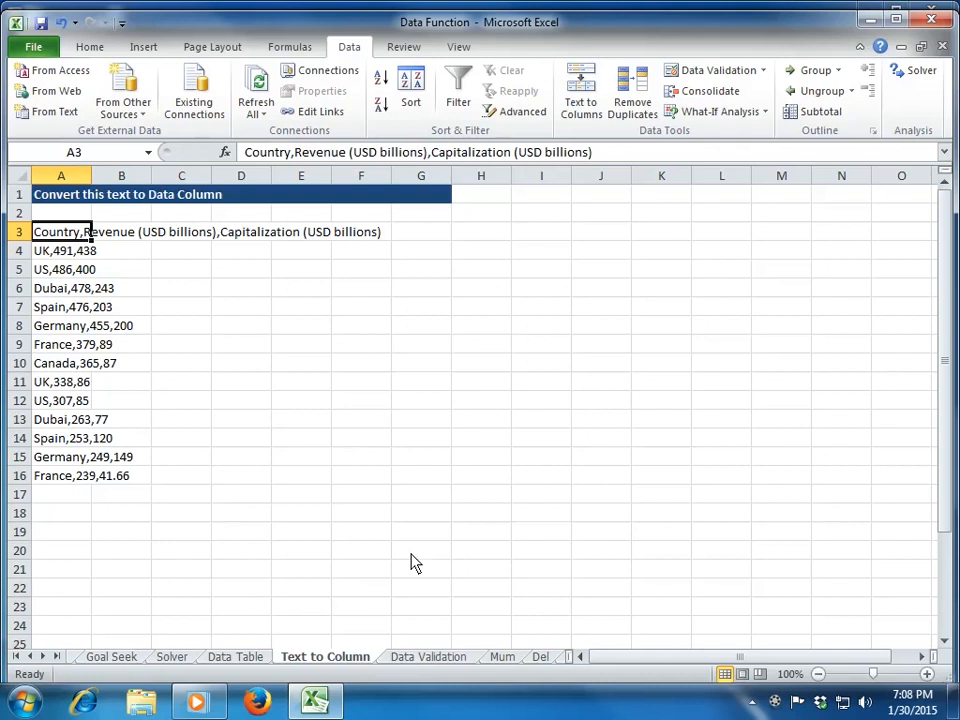
{"action": "key", "text": "Down"}
{"action": "key", "text": "Down"}
{"action": "key", "text": "Down"}
{"action": "key", "text": "Down"}
{"action": "key", "text": "Down"}
{"action": "key", "text": "Down"}
{"action": "key", "text": "Down"}
{"action": "key", "text": "Down"}
{"action": "key", "text": "Down"}
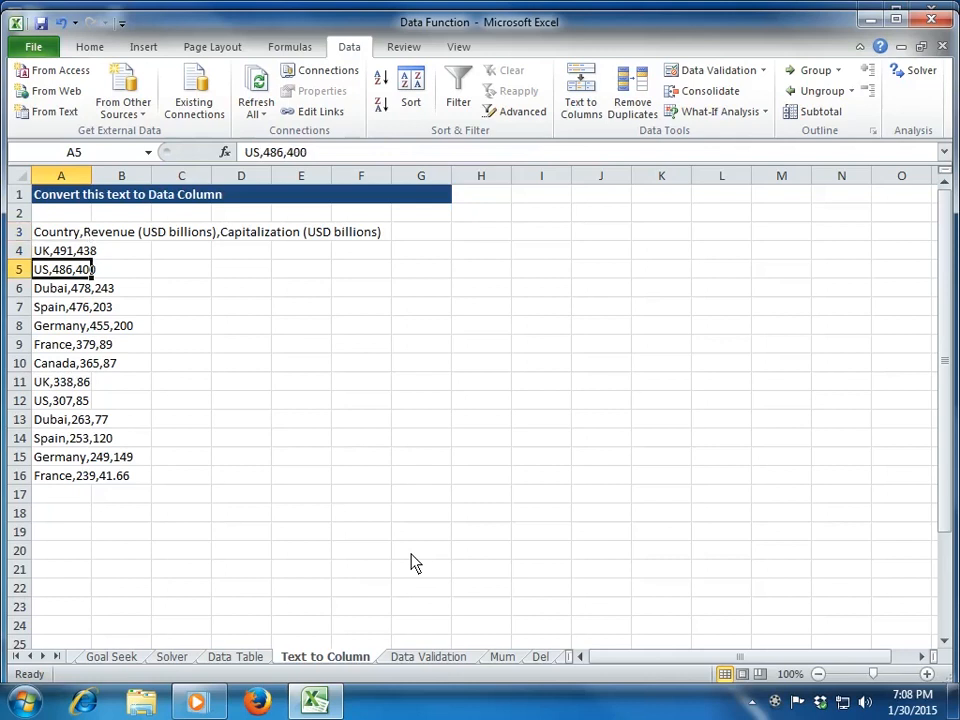
{"action": "key", "text": "Down"}
{"action": "key", "text": "Down"}
{"action": "key", "text": "Up"}
{"action": "key", "text": "Up"}
{"action": "key", "text": "Up"}
{"action": "key", "text": "Up"}
{"action": "key", "text": "Up"}
{"action": "key", "text": "Up"}
{"action": "key", "text": "Up"}
{"action": "key", "text": "Up"}
{"action": "key", "text": "Up"}
{"action": "key", "text": "Up"}
{"action": "key", "text": "Up"}
{"action": "key", "text": "Up"}
{"action": "key", "text": "Up"}
{"action": "key", "text": "Down"}
{"action": "key", "text": "Down"}
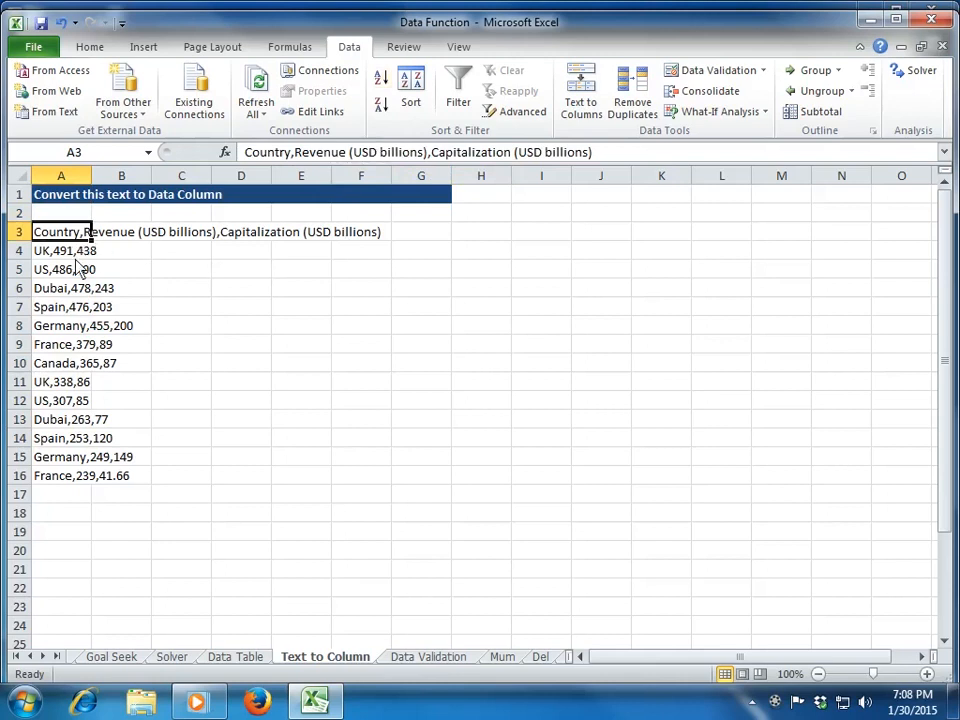
{"action": "left_click", "coordinate": [97, 513]}
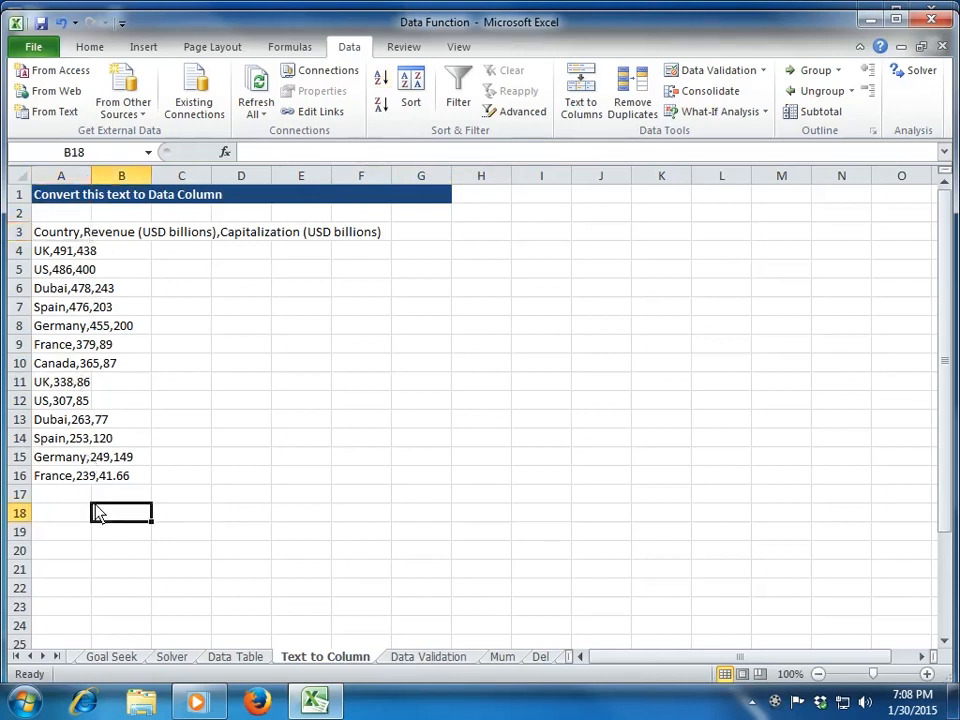
{"action": "key", "text": "Left"}
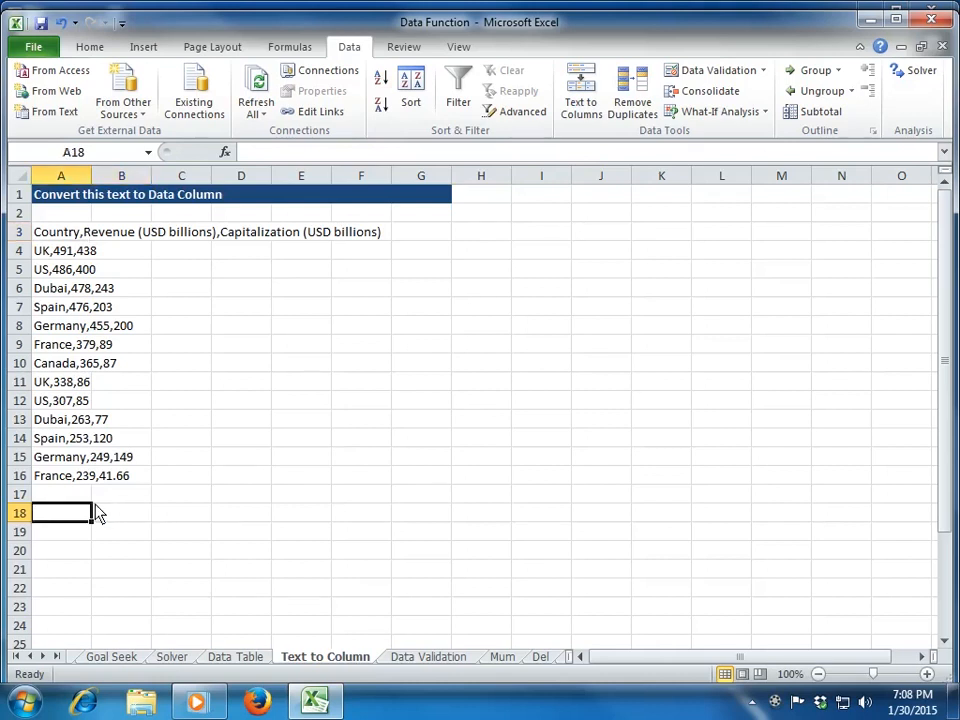
{"action": "key", "text": "Up"}
{"action": "key", "text": "Up"}
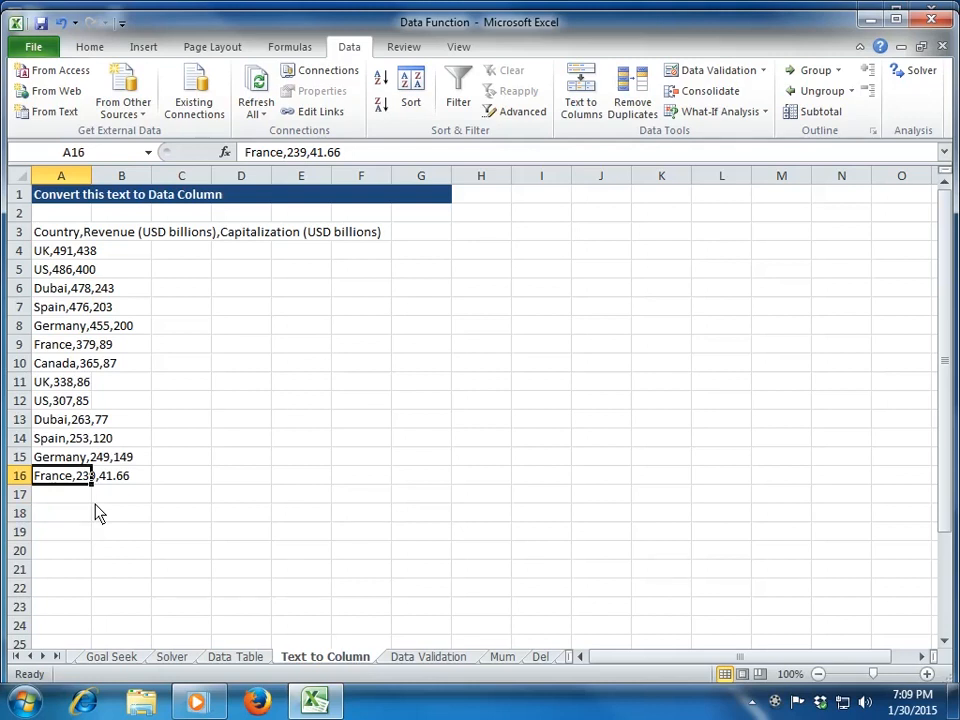
Start the Text to Columns conversion on cells A3:A16 with Delimited as the original data type
{"action": "key", "text": "ctrl+Up"}
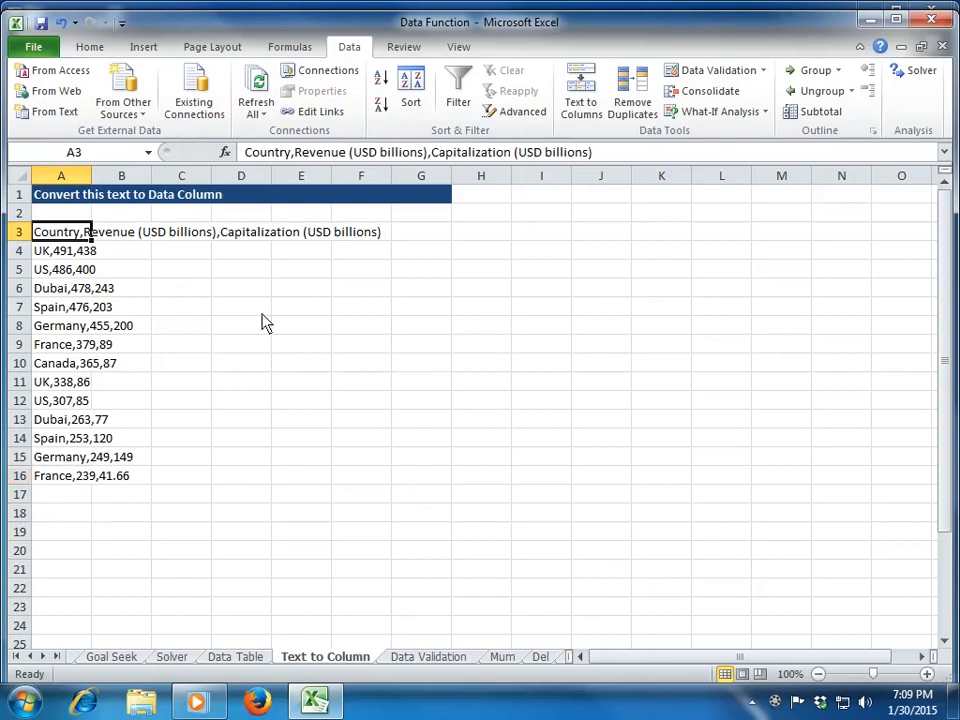
{"action": "key", "text": "ctrl+shift+Down"}
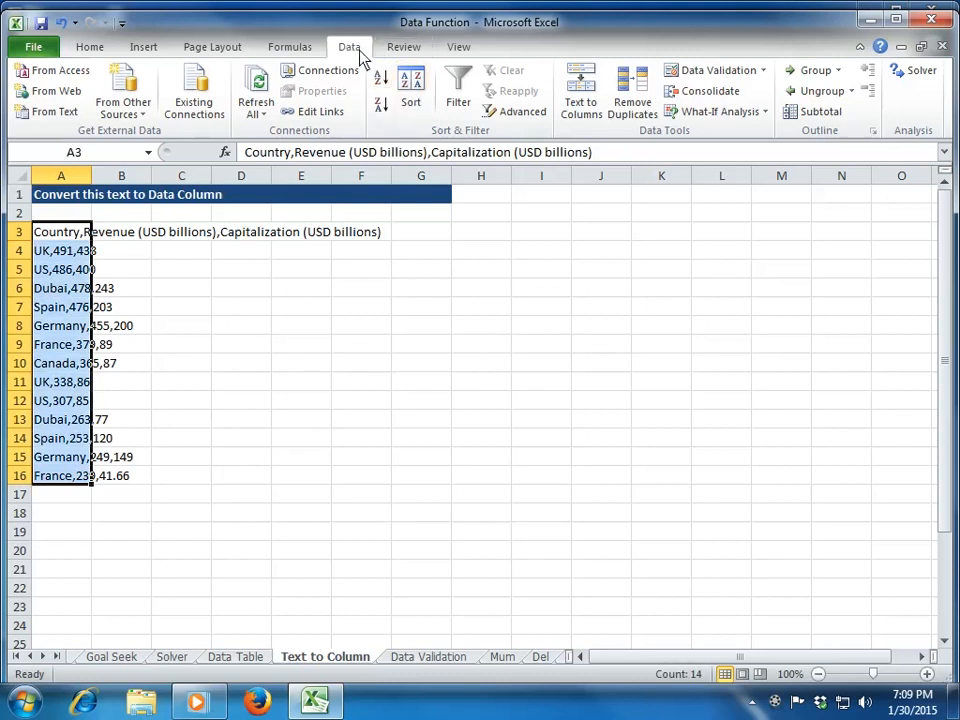
{"action": "left_click", "coordinate": [580, 88]}
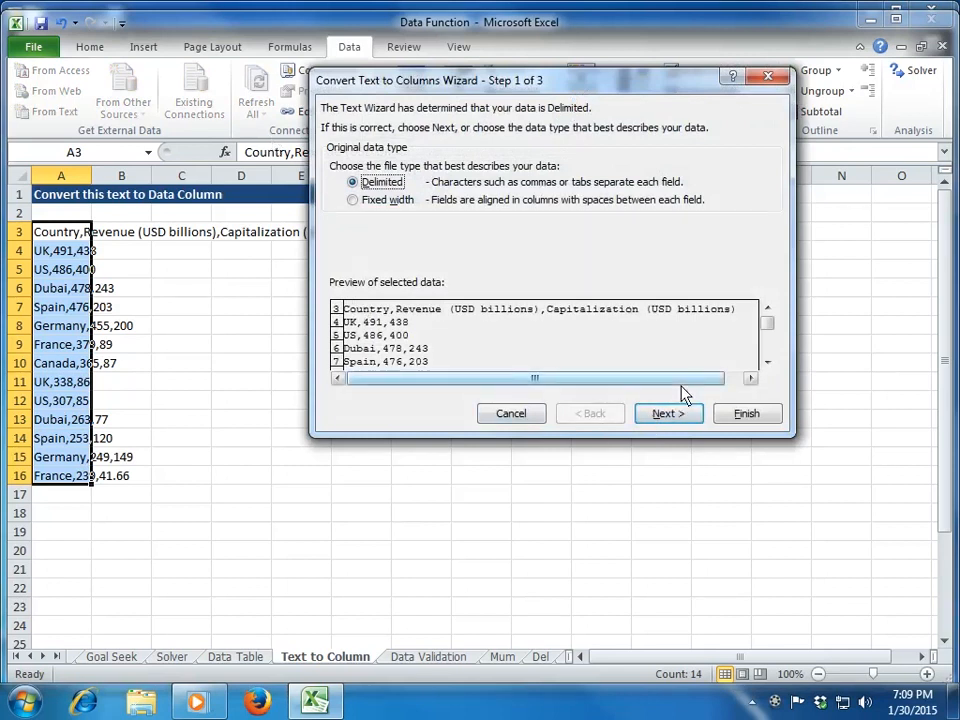
{"action": "left_click", "coordinate": [387, 203]}
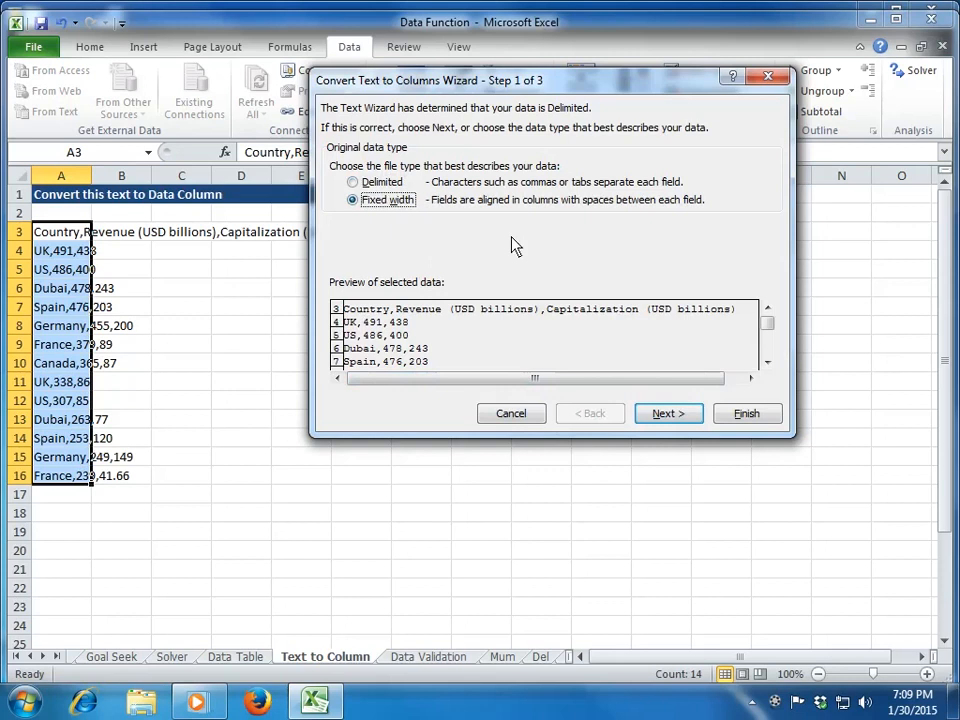
{"action": "left_click", "coordinate": [383, 185]}
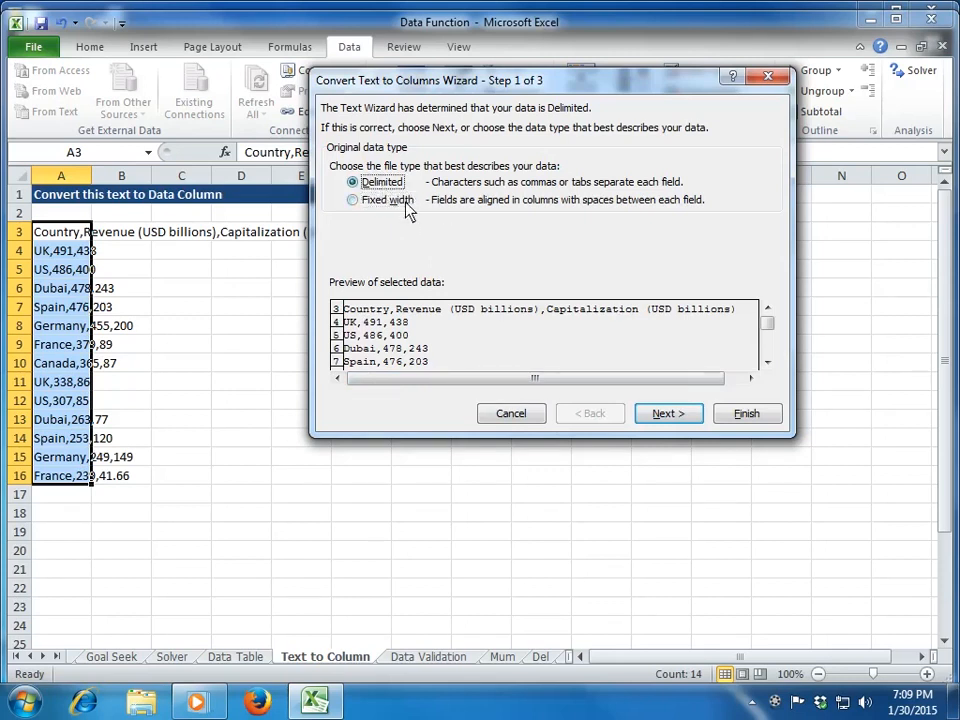
{"action": "left_click", "coordinate": [666, 416]}
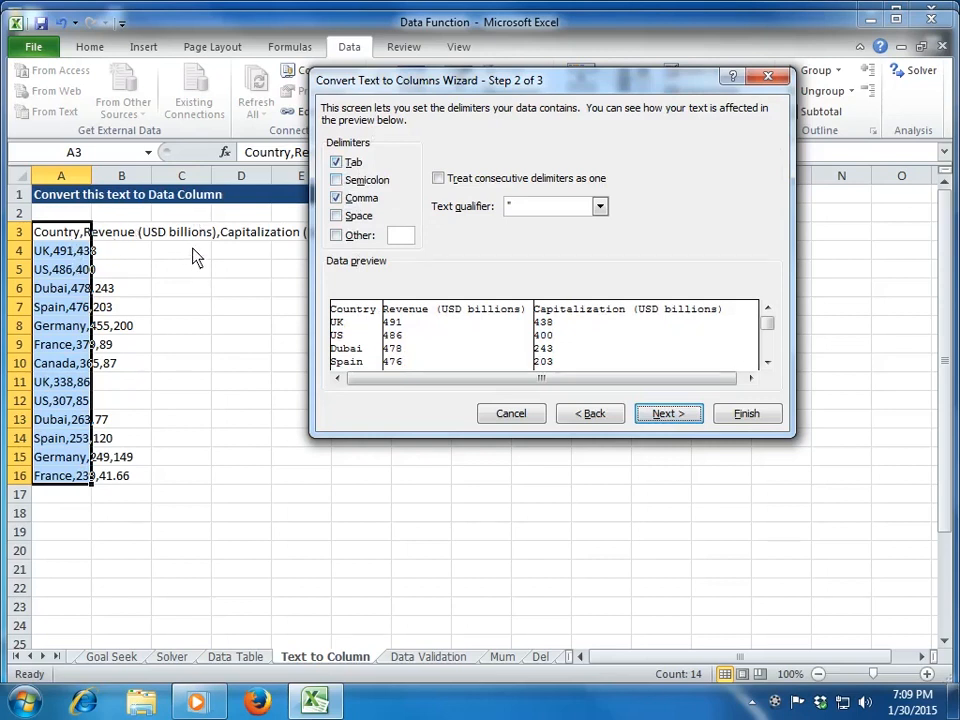
Try out Semicolon and Space as delimiters in the split preview and restore the Tab and Comma selection
{"action": "left_click", "coordinate": [350, 181]}
{"action": "left_click", "coordinate": [350, 215]}
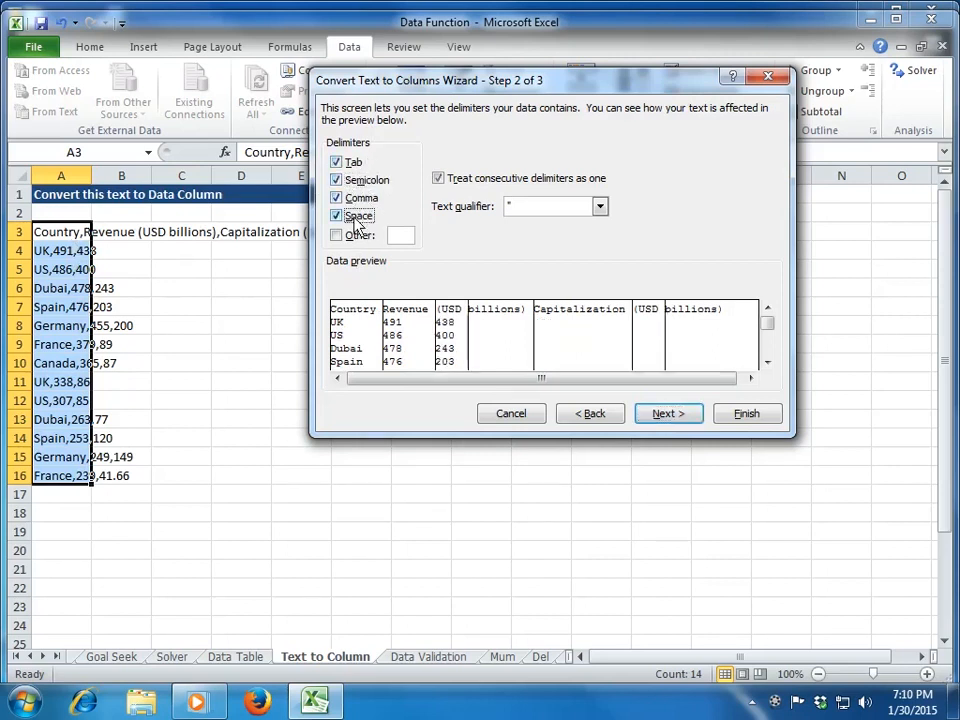
{"action": "left_click", "coordinate": [352, 181]}
{"action": "left_click", "coordinate": [352, 198]}
{"action": "left_click", "coordinate": [356, 215]}
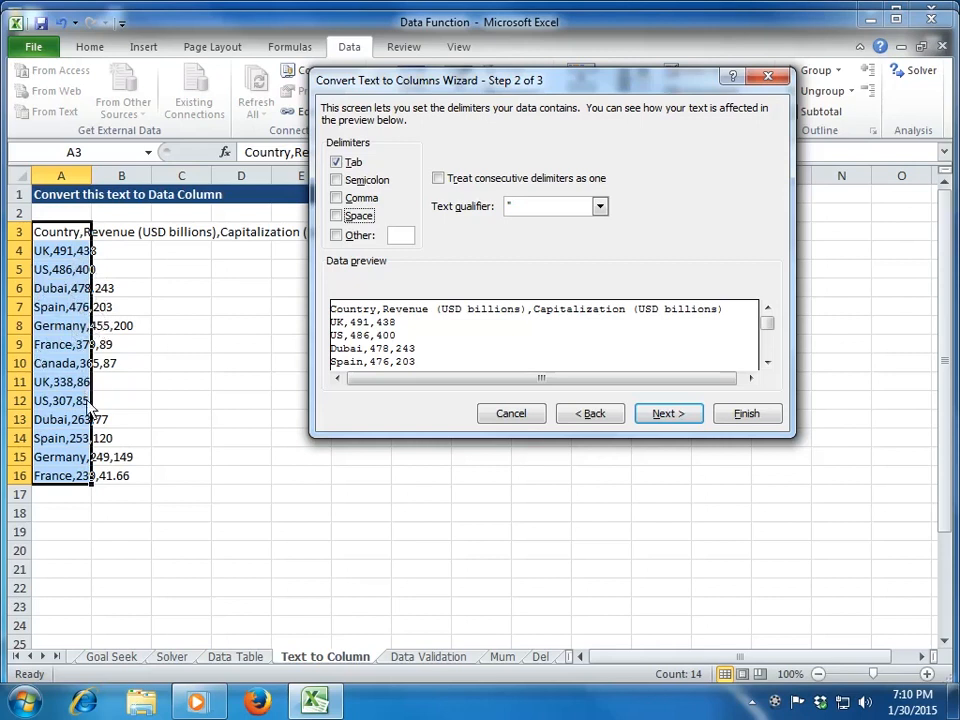
{"action": "left_click", "coordinate": [337, 198]}
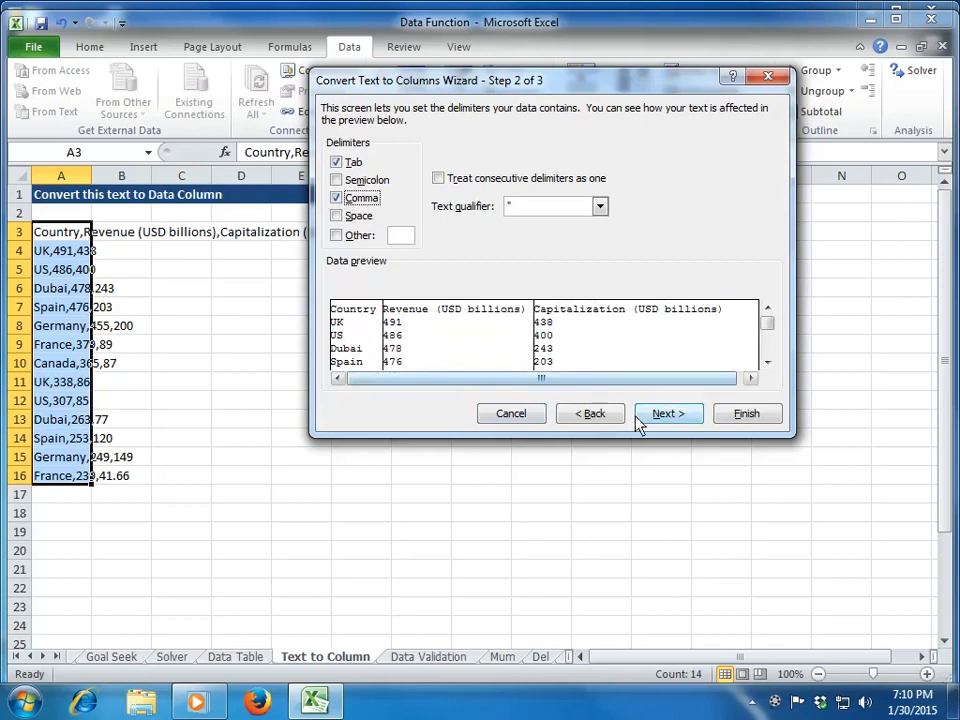
Set the destination of the split data to cell A18 and finish the text-to-columns conversion
{"action": "left_click", "coordinate": [664, 418]}
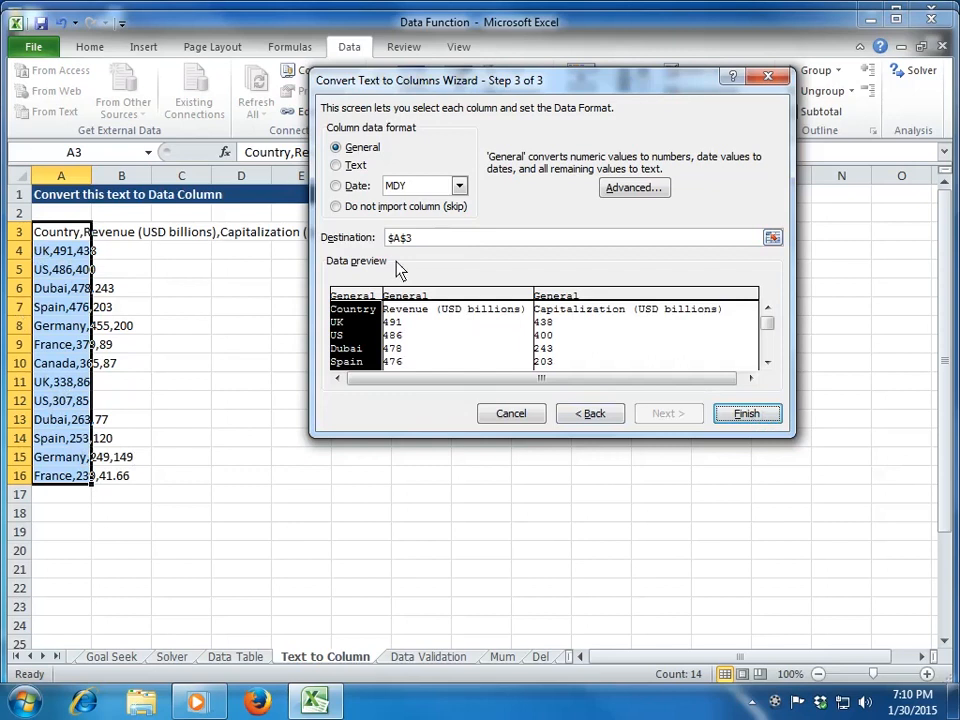
{"action": "left_click", "coordinate": [773, 238]}
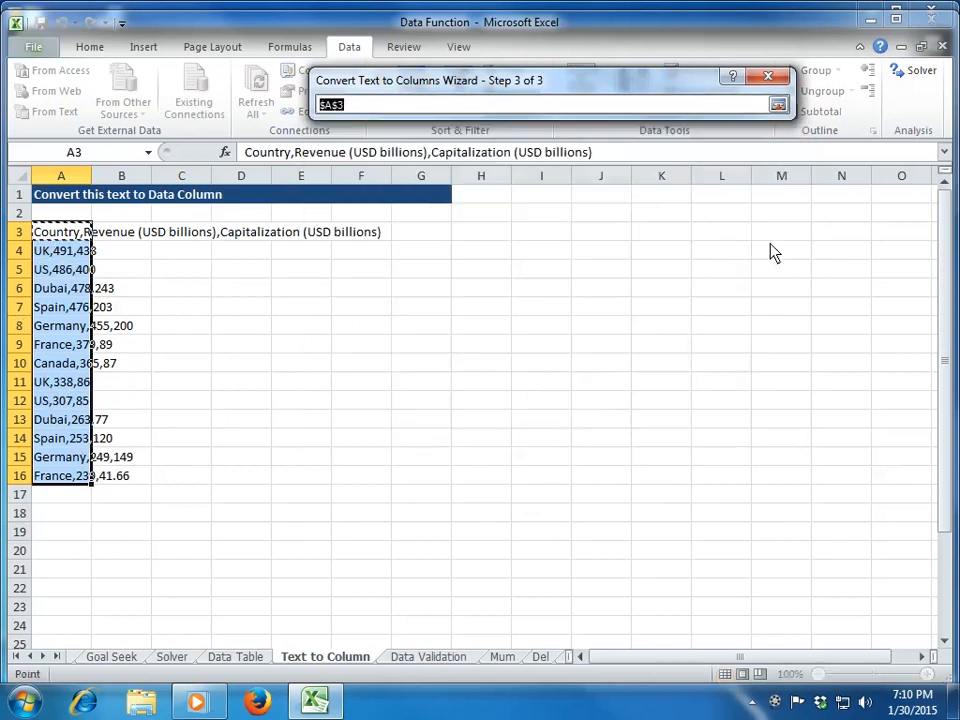
{"action": "left_click", "coordinate": [73, 517]}
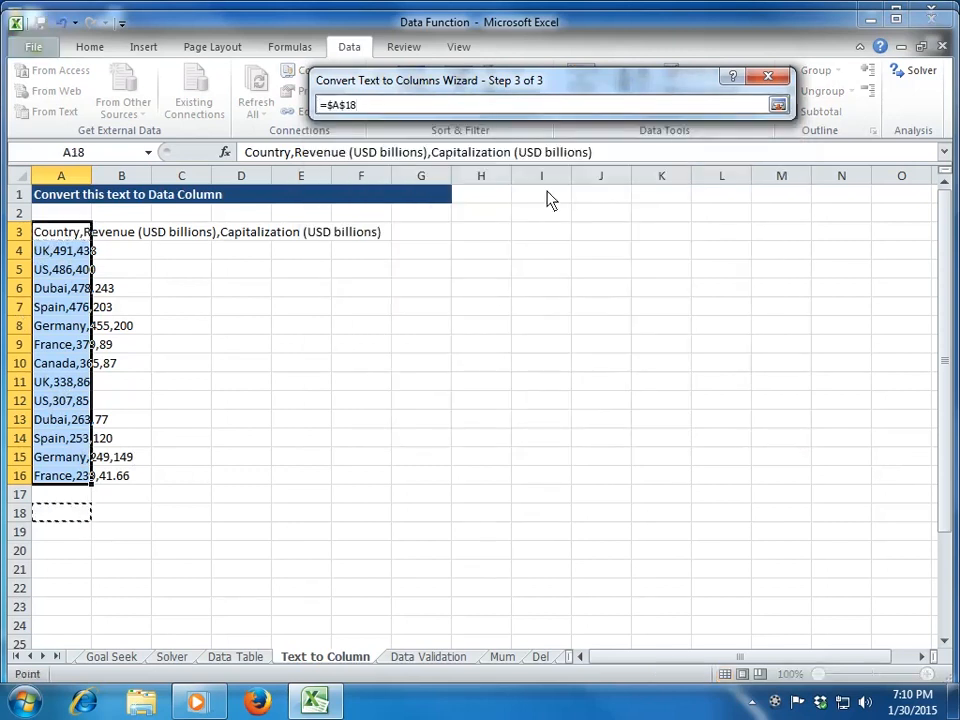
{"action": "left_click", "coordinate": [778, 105]}
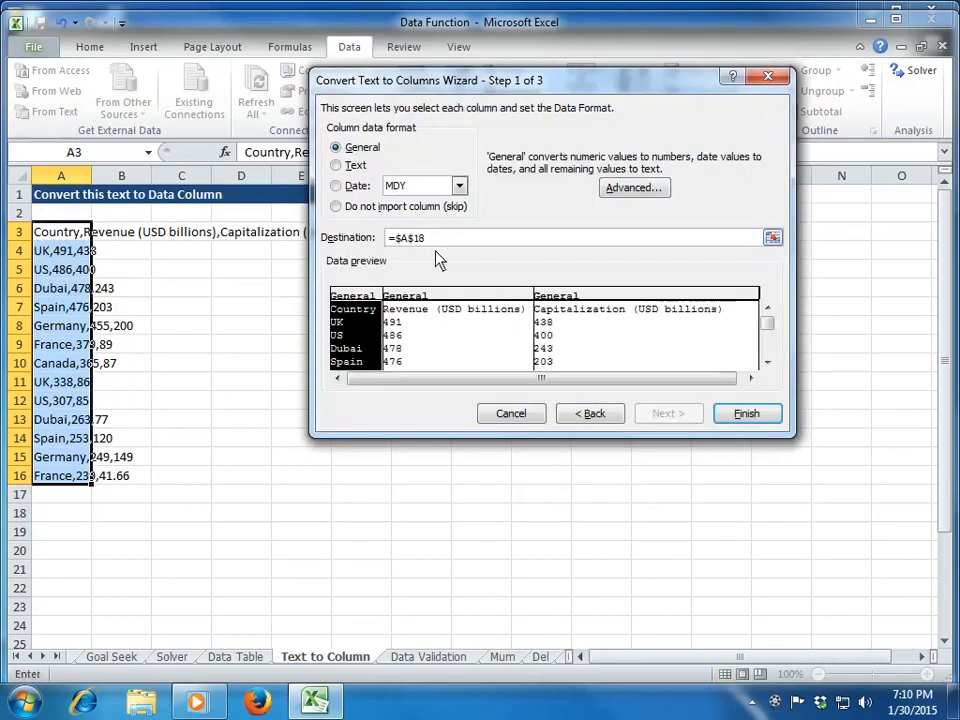
{"action": "left_click", "coordinate": [757, 422]}
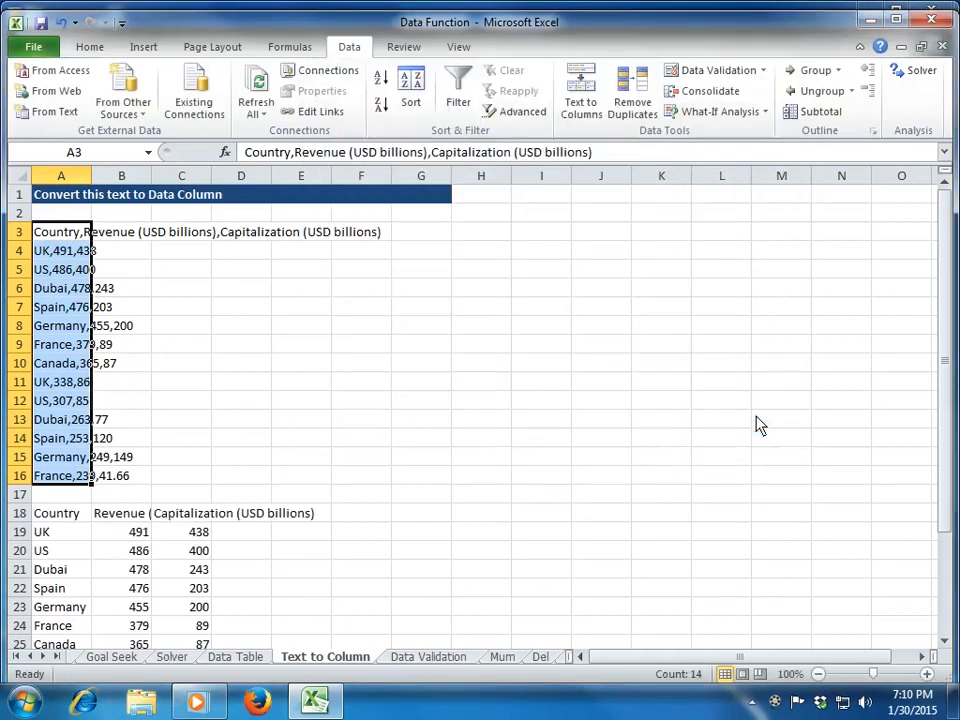
Examine the converted Country, Revenue and Capitalization columns in rows 18 to 31 against the original text above
{"action": "left_click", "coordinate": [89, 515]}
{"action": "key", "text": "Right"}
{"action": "key", "text": "Right"}
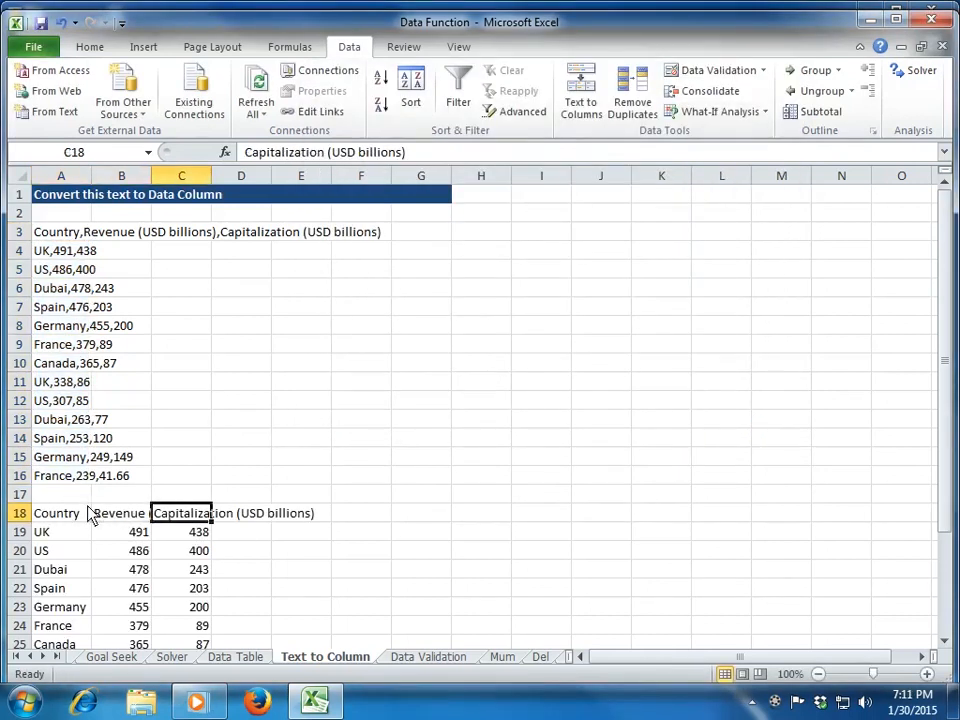
{"action": "key", "text": "Left"}
{"action": "key", "text": "Left"}
{"action": "key", "text": "Down"}
{"action": "key", "text": "Down"}
{"action": "key", "text": "Down"}
{"action": "key", "text": "Down"}
{"action": "key", "text": "Down"}
{"action": "key", "text": "Down"}
{"action": "key", "text": "Down"}
{"action": "key", "text": "Down"}
{"action": "key", "text": "Down"}
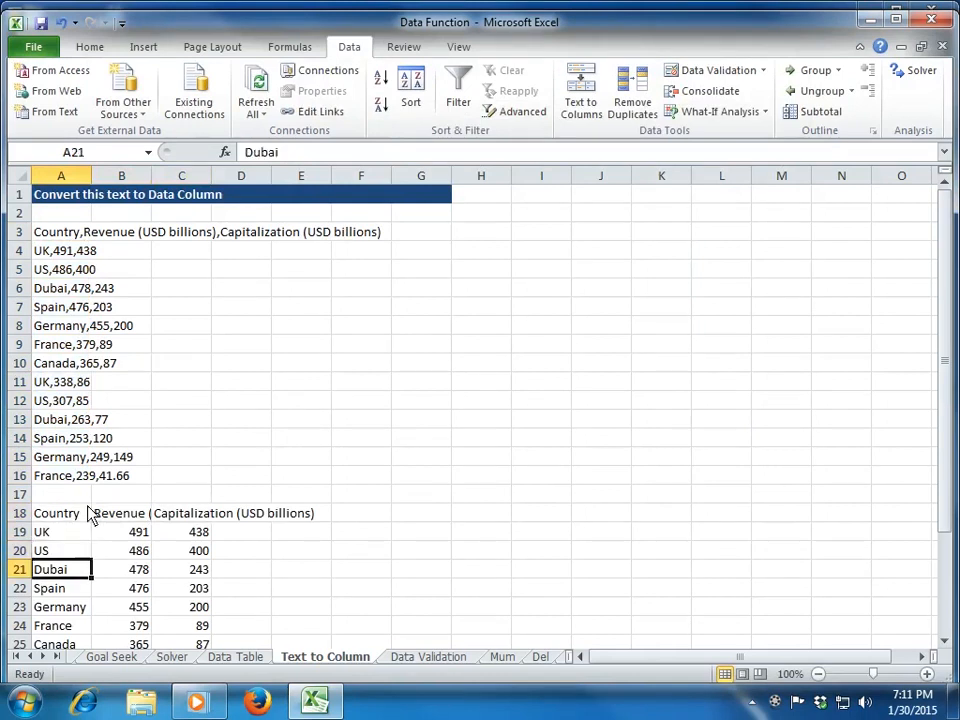
{"action": "key", "text": "Up"}
{"action": "key", "text": "Up"}
{"action": "key", "text": "Up"}
{"action": "key", "text": "Right"}
{"action": "key", "text": "Right"}
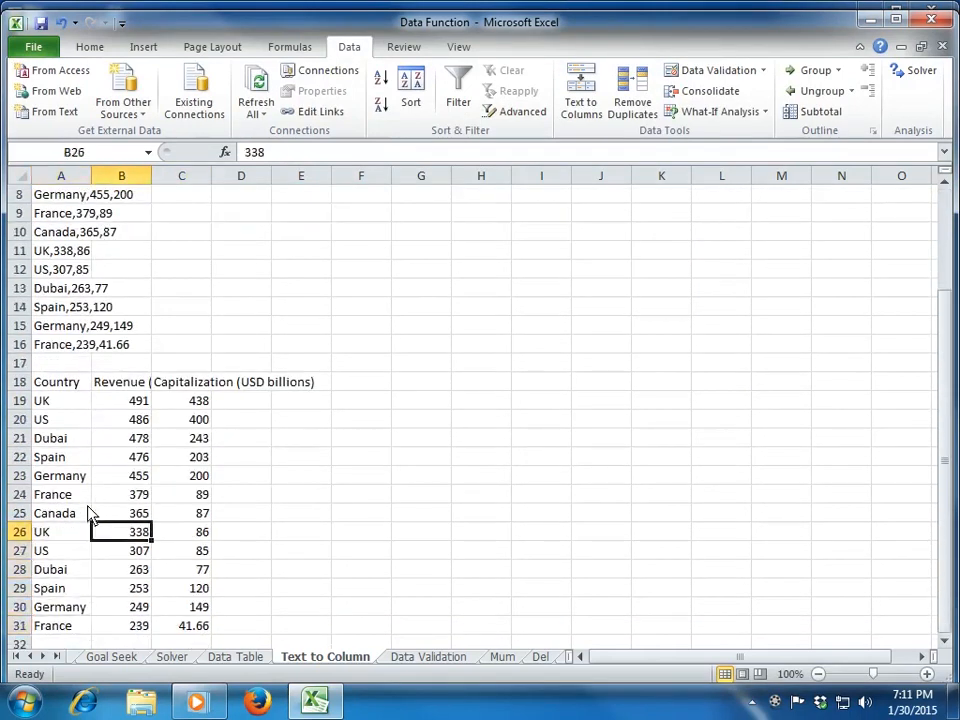
{"action": "key", "text": "ctrl+Up"}
{"action": "key", "text": "Down"}
{"action": "key", "text": "ctrl+Left"}
{"action": "key", "text": "Up"}
{"action": "key", "text": "Right"}
{"action": "key", "text": "Right"}
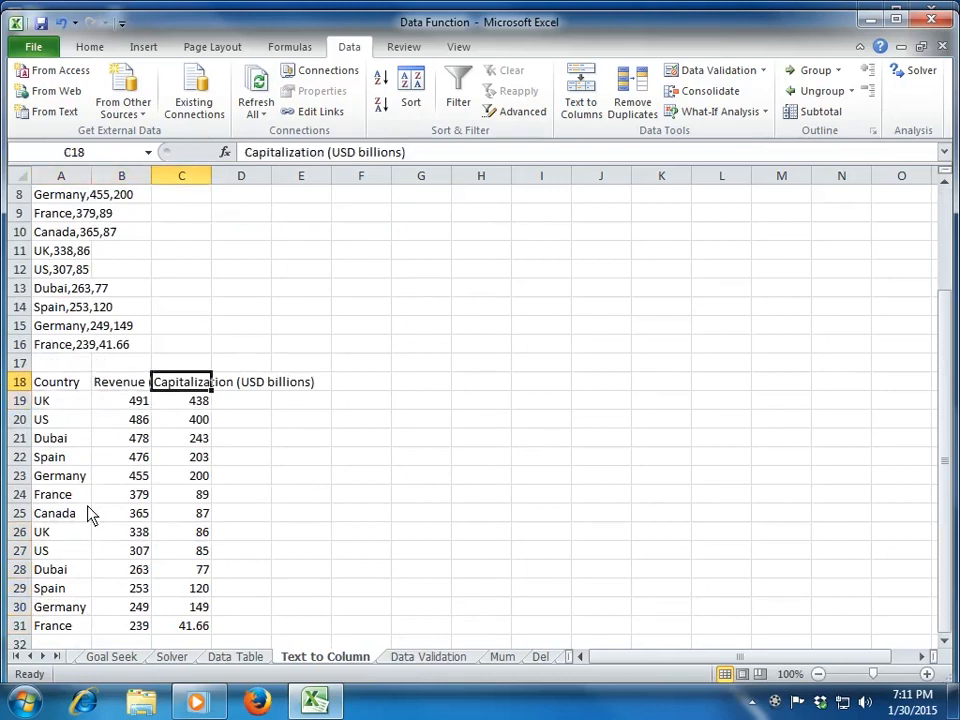
{"action": "key", "text": "Left"}
{"action": "key", "text": "Left"}
{"action": "key", "text": "Up"}
{"action": "key", "text": "Up"}
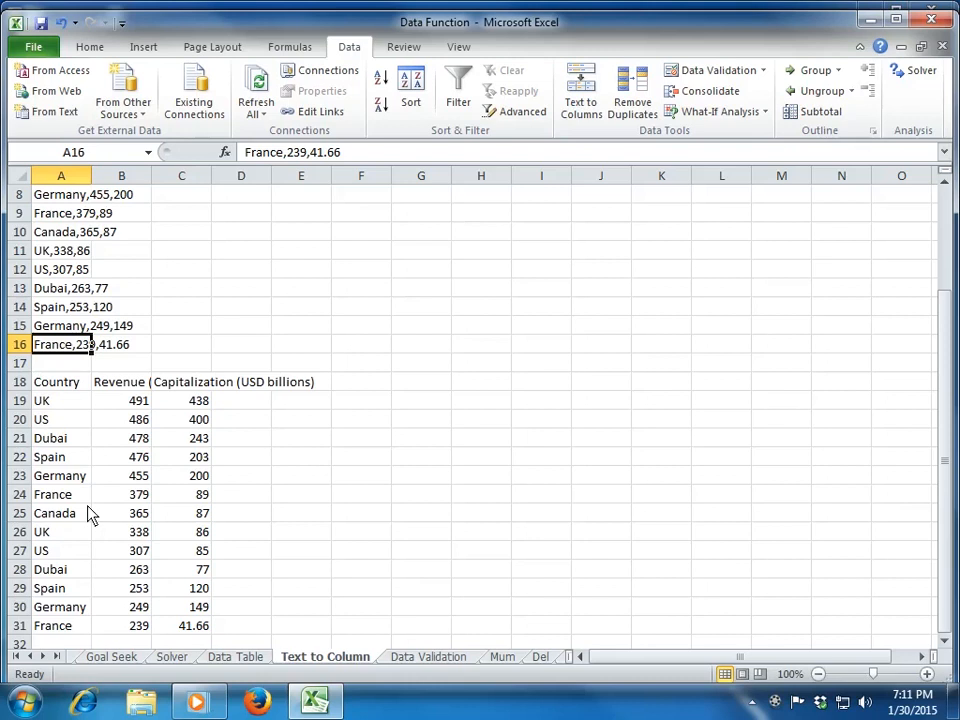
Switch to the Data Validation sheet and select cell A2 below its title
{"action": "key", "text": "ctrl+Page_Down"}
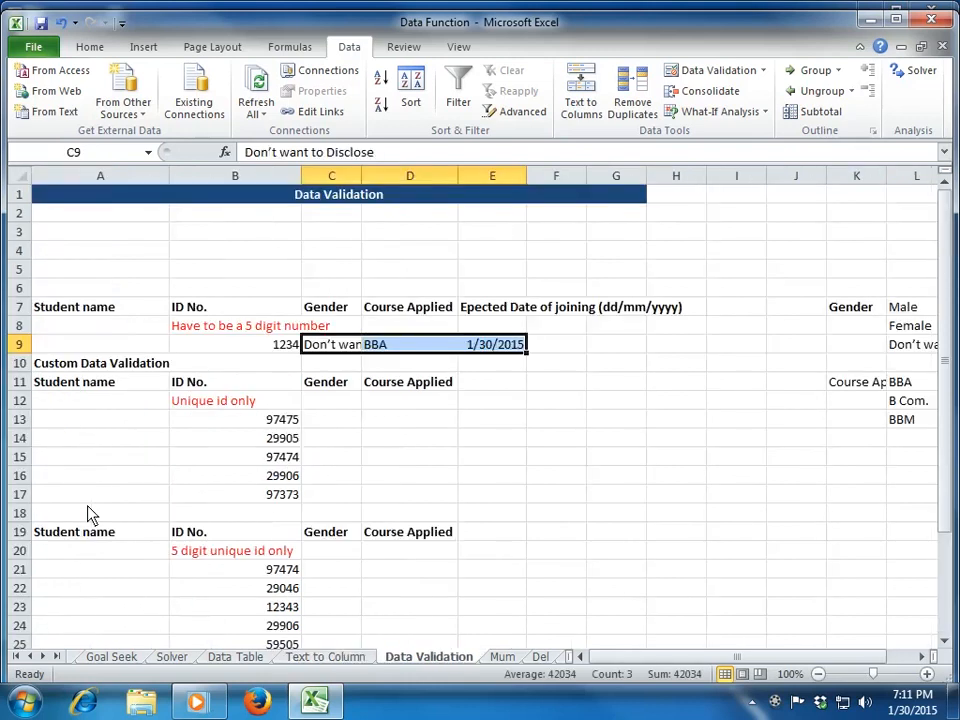
{"action": "key", "text": "Up"}
{"action": "key", "text": "Up"}
{"action": "key", "text": "Up"}
{"action": "key", "text": "Up"}
{"action": "key", "text": "Up"}
{"action": "key", "text": "Up"}
{"action": "key", "text": "Up"}
{"action": "key", "text": "Up"}
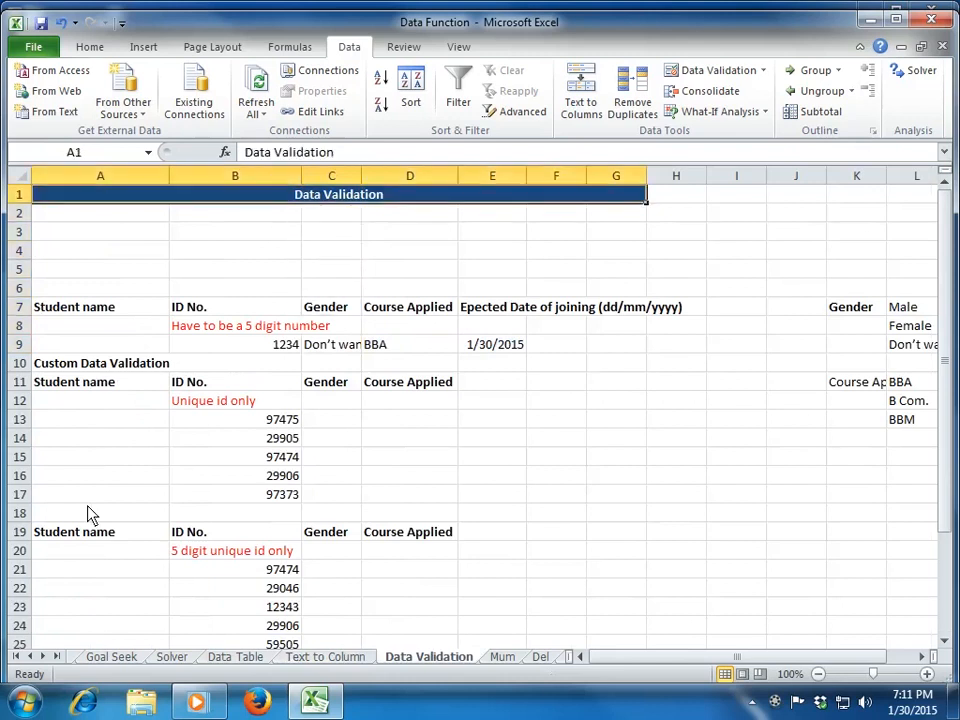
{"action": "key", "text": "Down"}
{"action": "key", "text": "Left"}
{"action": "key", "text": "Left"}
{"action": "key", "text": "Left"}
{"action": "key", "text": "Left"}
{"action": "key", "text": "Left"}
{"action": "key", "text": "Left"}
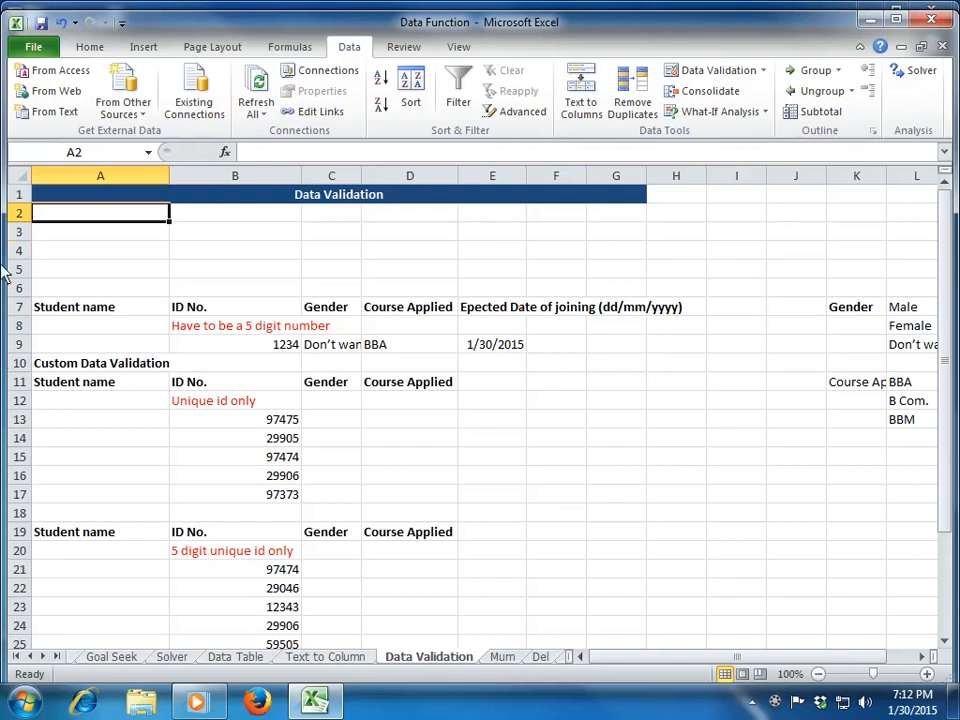
Examine the student table headings in row 7 and the ID number requirement noted beneath them
{"action": "left_click", "coordinate": [92, 314]}
{"action": "key", "text": "Right"}
{"action": "key", "text": "Right"}
{"action": "key", "text": "Right"}
{"action": "key", "text": "Right"}
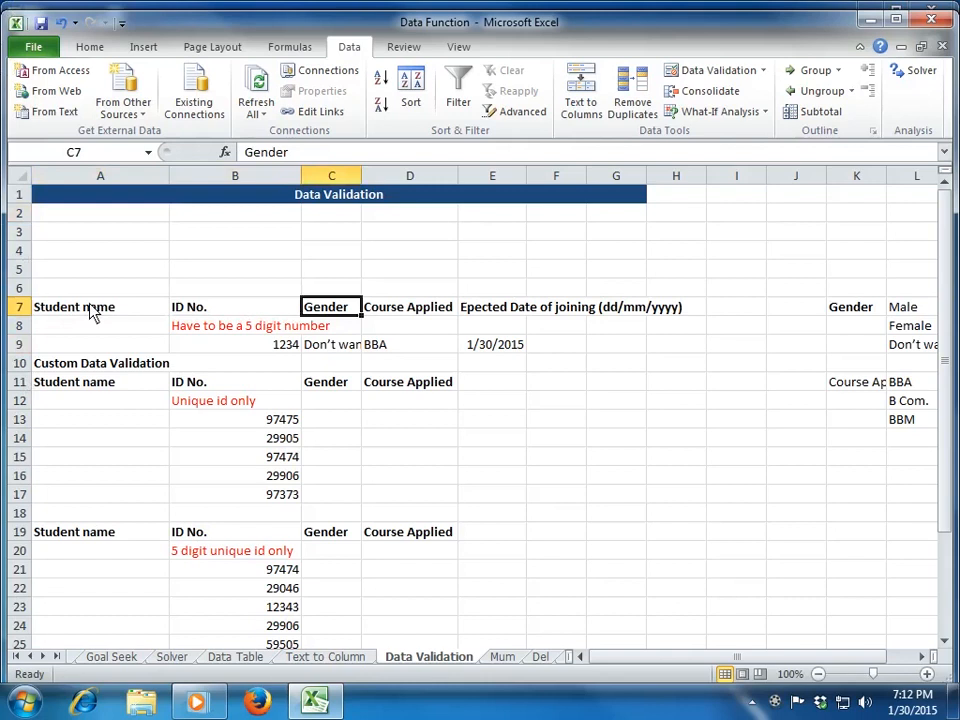
{"action": "key", "text": "Left"}
{"action": "key", "text": "Left"}
{"action": "key", "text": "Left"}
{"action": "key", "text": "Left"}
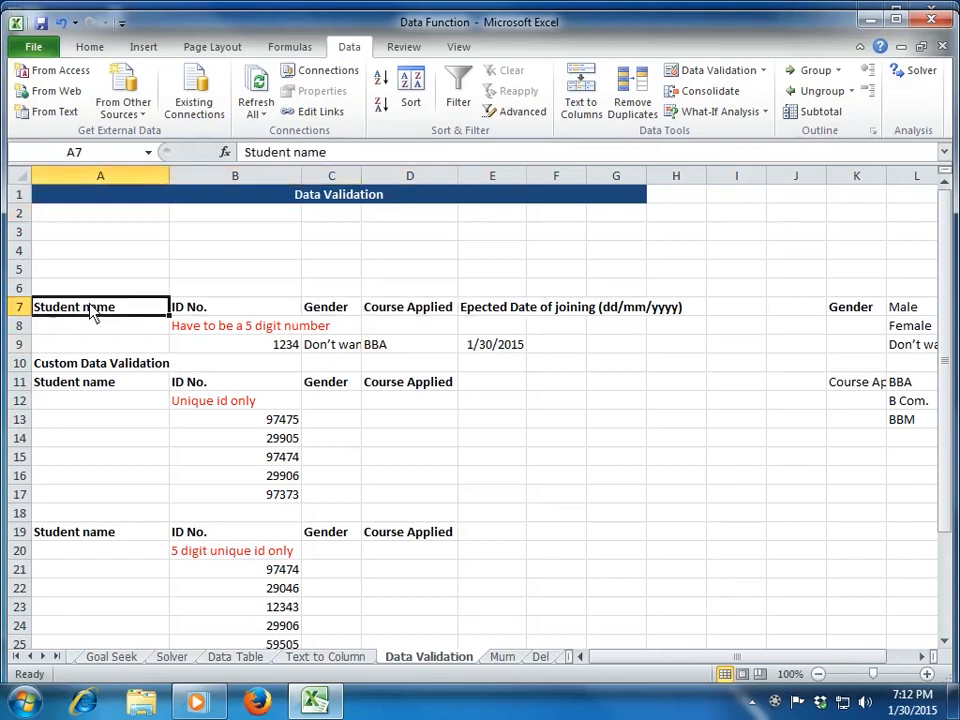
{"action": "key", "text": "Down"}
{"action": "key", "text": "Up"}
{"action": "key", "text": "Right"}
{"action": "key", "text": "Down"}
{"action": "key", "text": "Down"}
{"action": "key", "text": "Up"}
{"action": "key", "text": "Right"}
{"action": "key", "text": "Up"}
{"action": "key", "text": "Down"}
{"action": "key", "text": "Left"}
Restrict cell B9 under ID No. to whole numbers between 10000 and 99999 with data validation
{"action": "key", "text": "Down"}
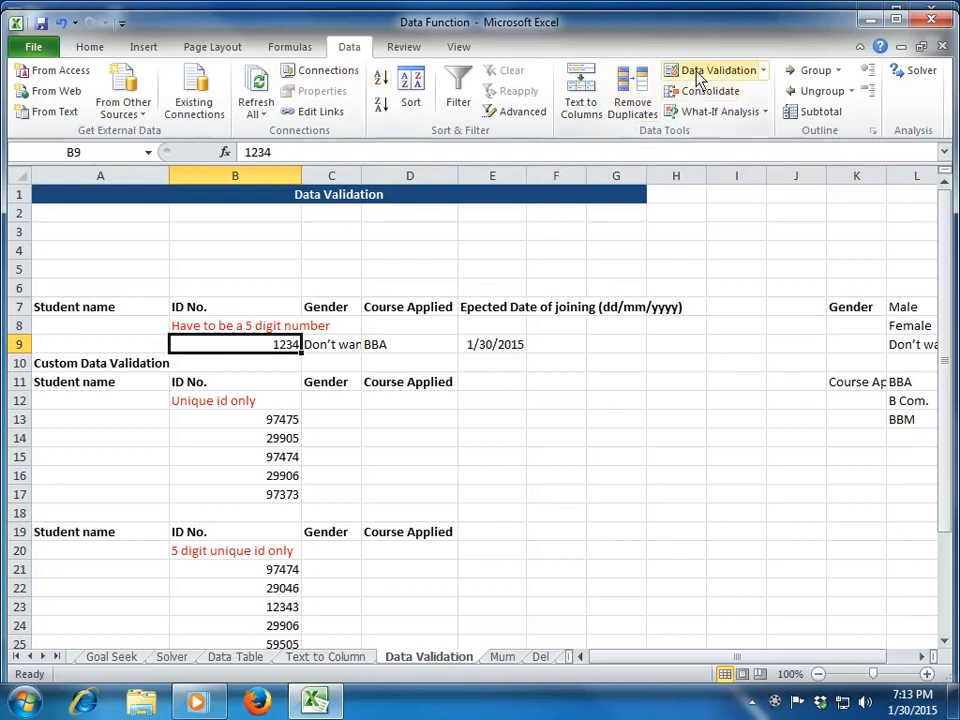
{"action": "left_click", "coordinate": [763, 72]}
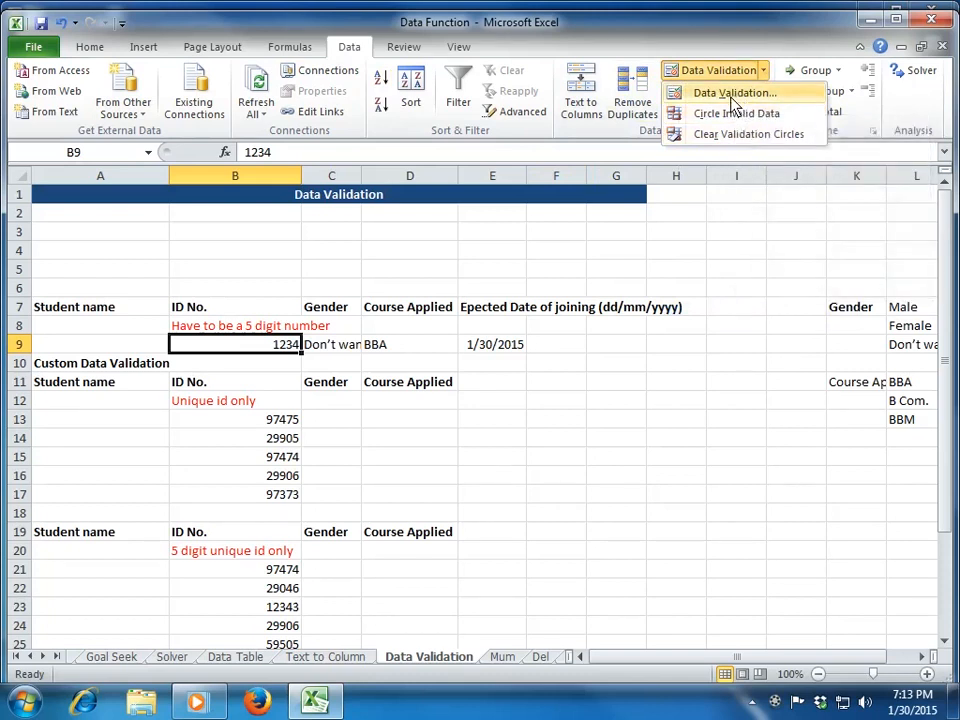
{"action": "left_click", "coordinate": [735, 93]}
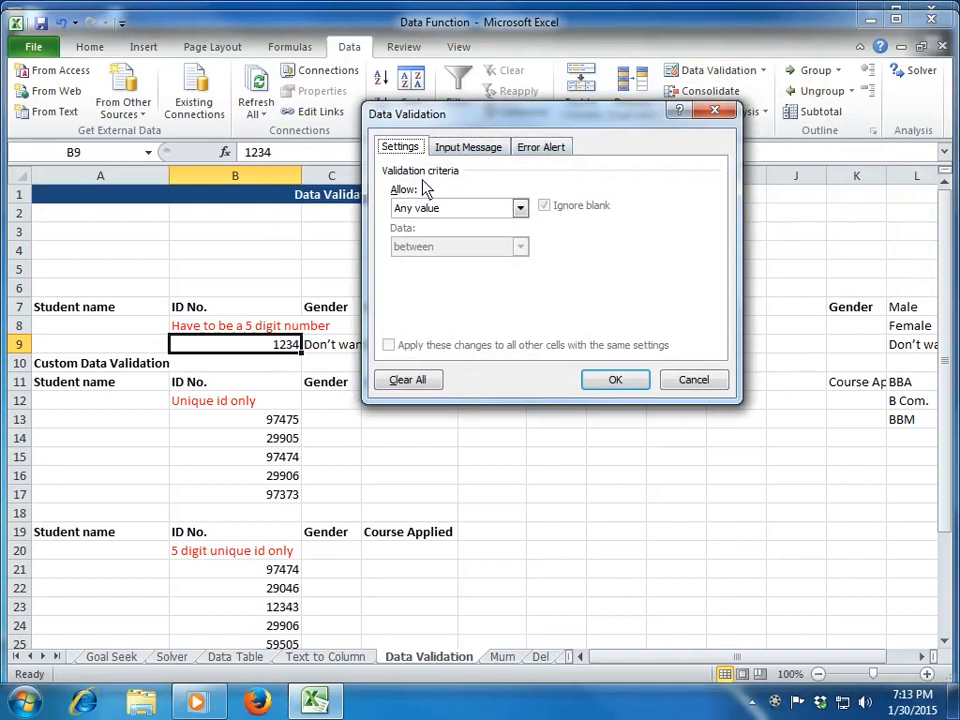
{"action": "left_click", "coordinate": [506, 210]}
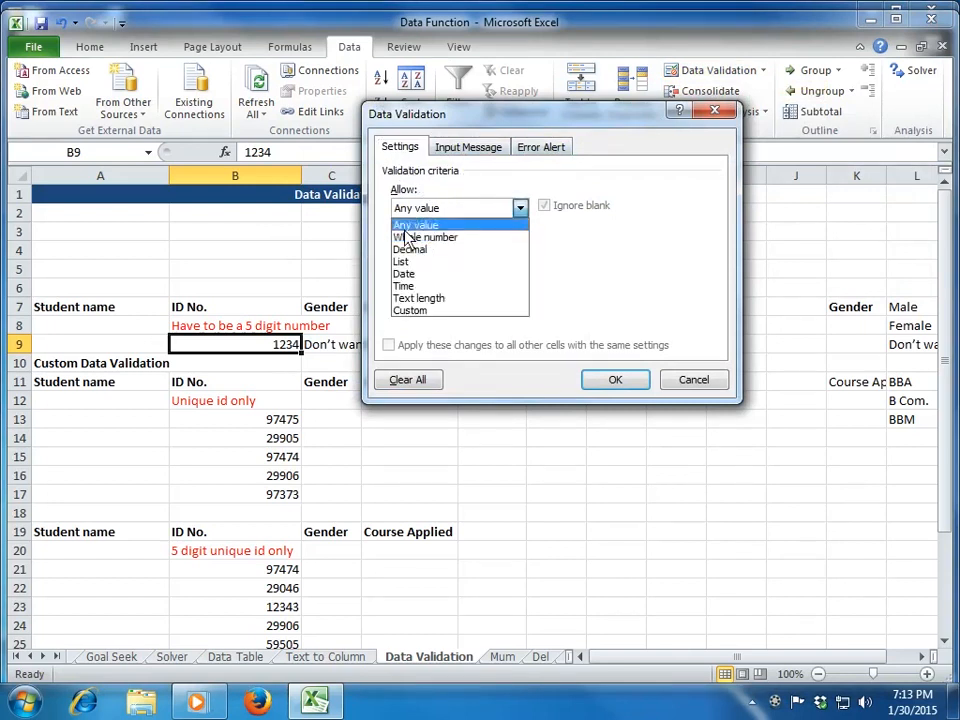
{"action": "left_click", "coordinate": [474, 240]}
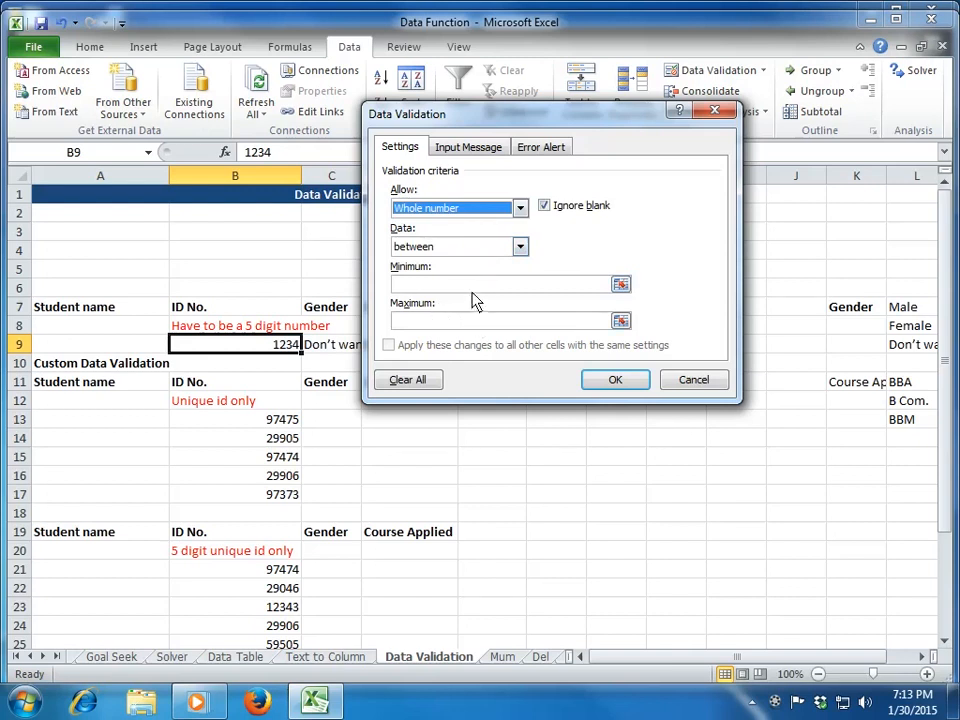
{"action": "left_click", "coordinate": [476, 286]}
{"action": "type", "text": "10000"}
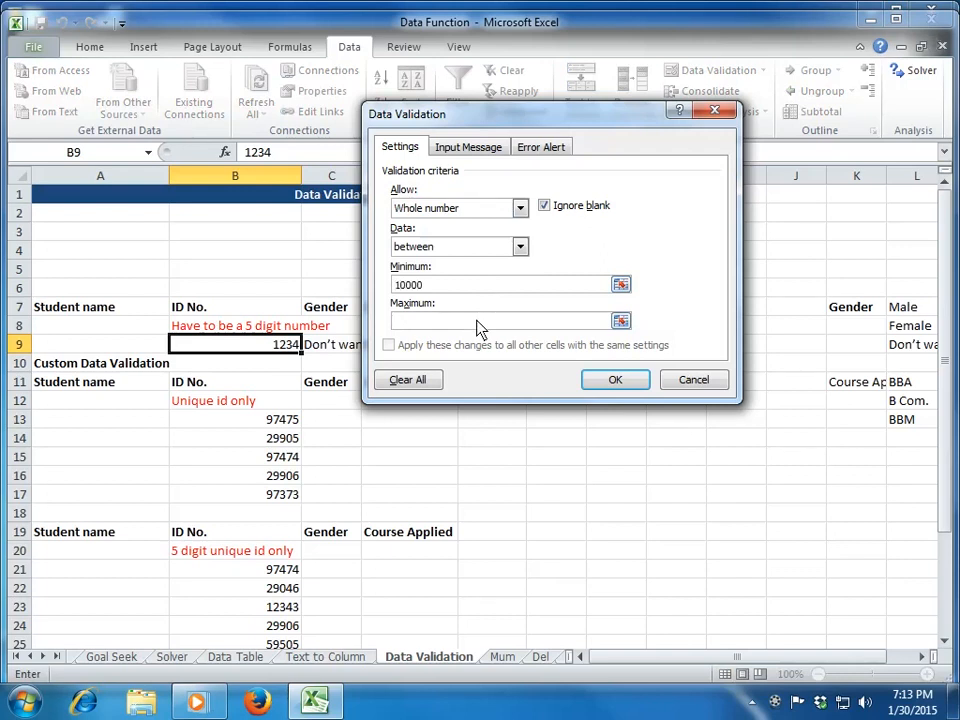
{"action": "type", "text": "99999"}
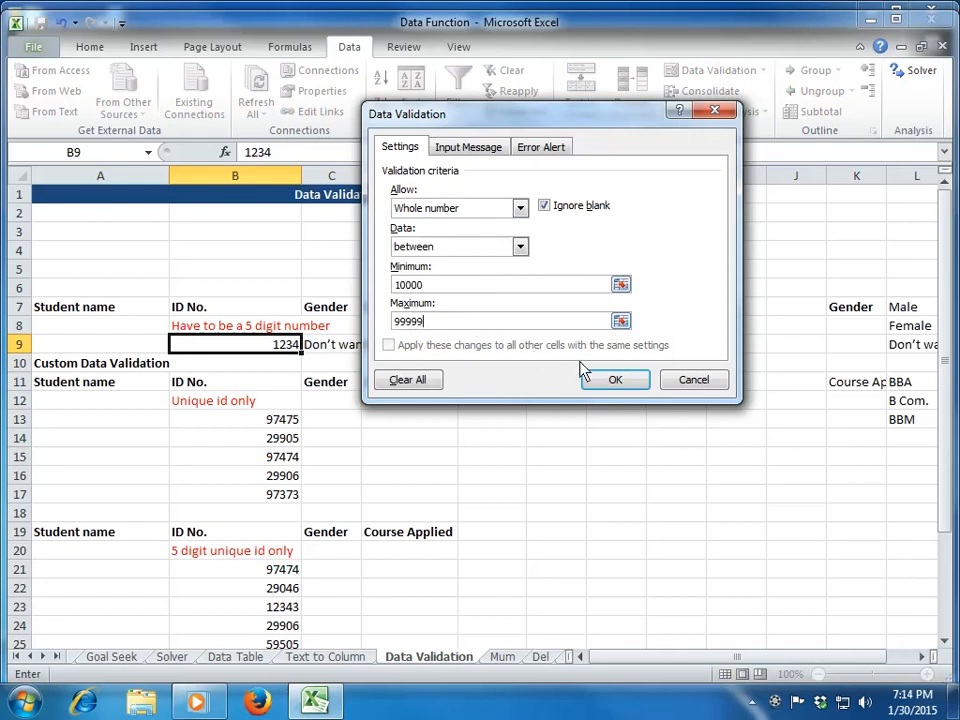
{"action": "left_click", "coordinate": [629, 382]}
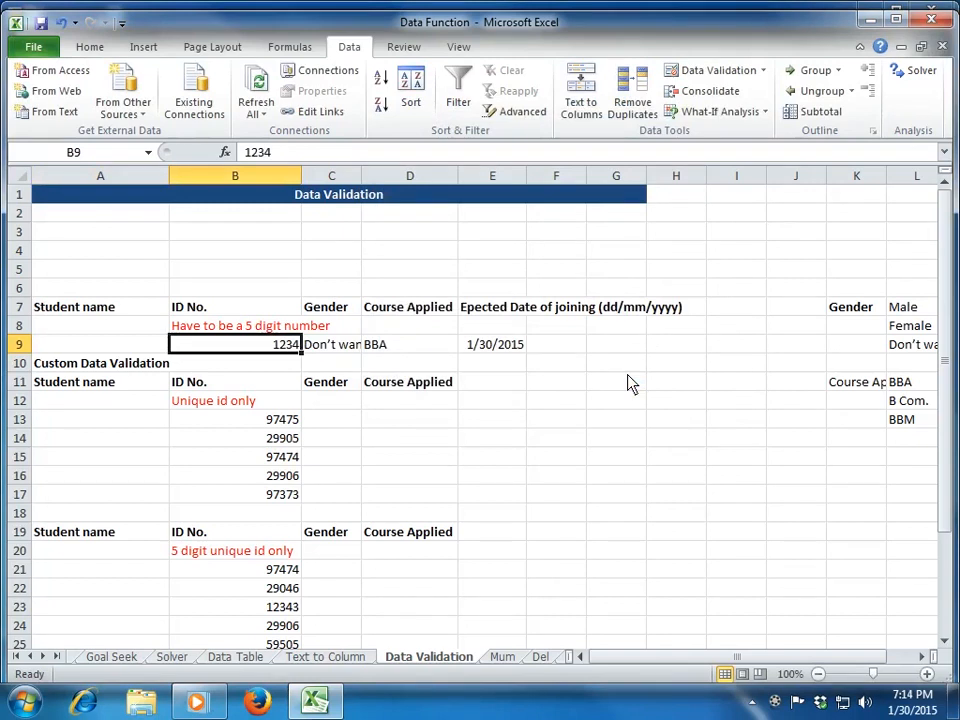
Test the validation rule in cell B9 by entering a four-digit, a five-digit and a six-digit ID number
{"action": "type", "text": "1245"}
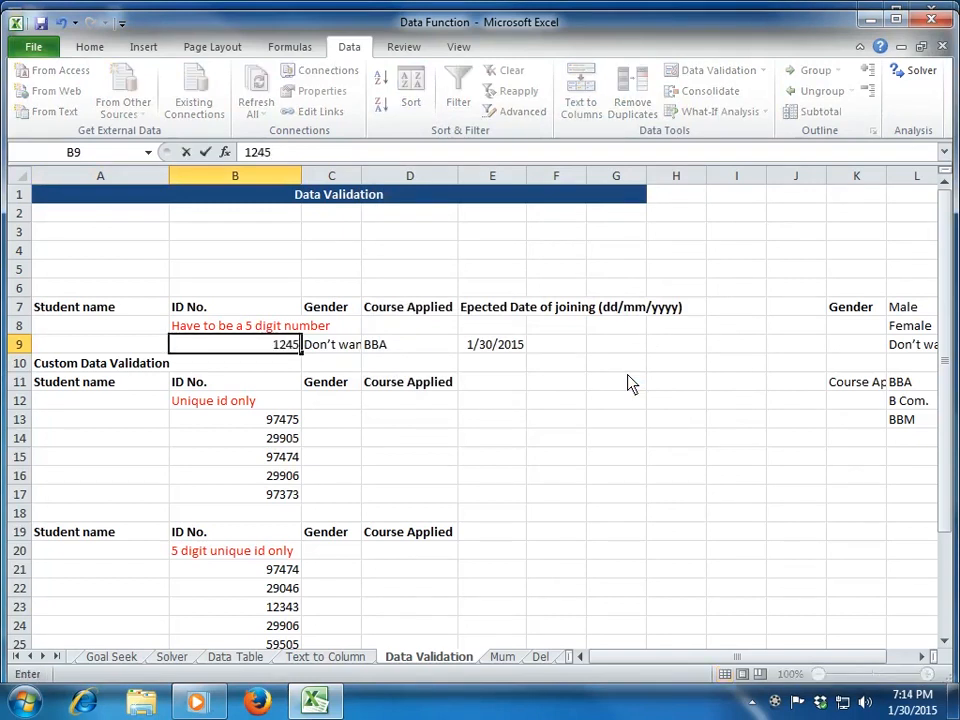
{"action": "key", "text": "Return"}
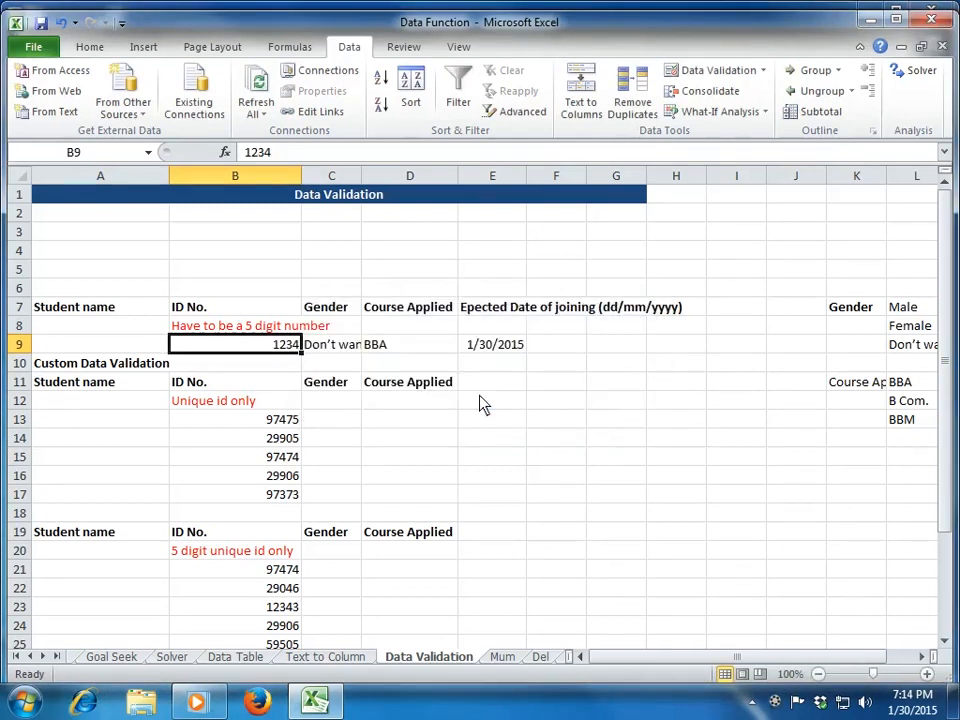
{"action": "type", "text": "12345"}
{"action": "key", "text": "Return"}
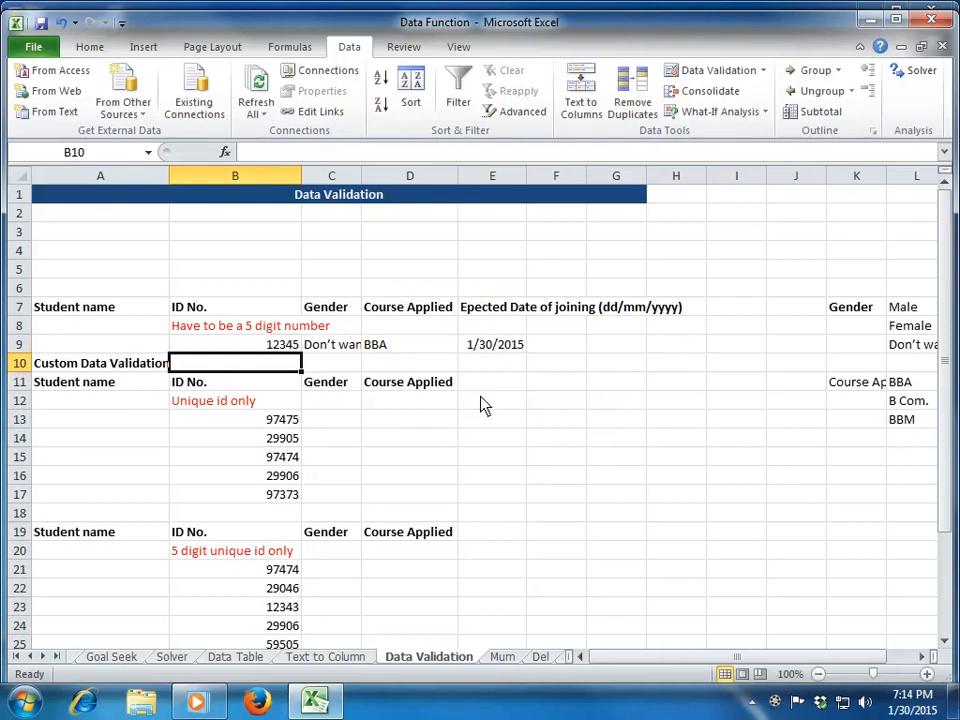
{"action": "key", "text": "Up"}
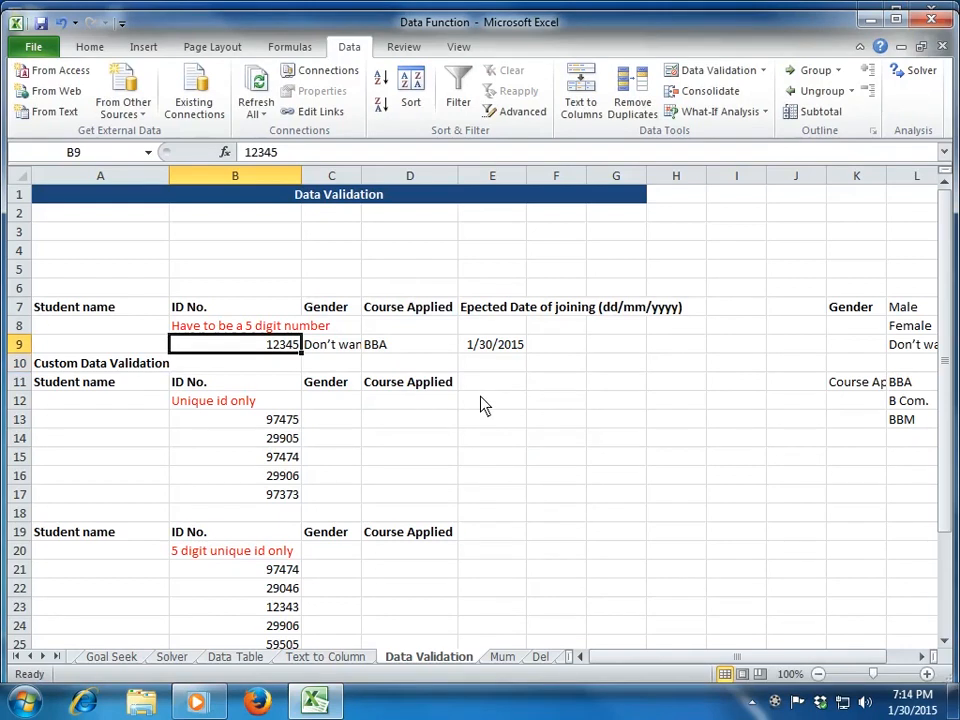
{"action": "type", "text": "123456"}
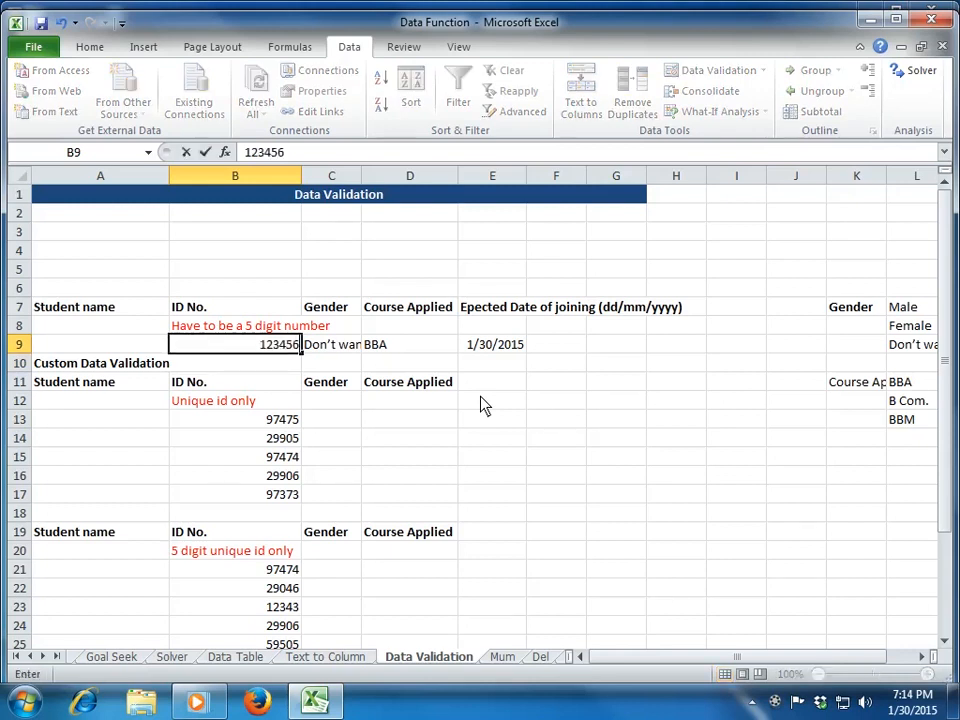
{"action": "key", "text": "Return"}
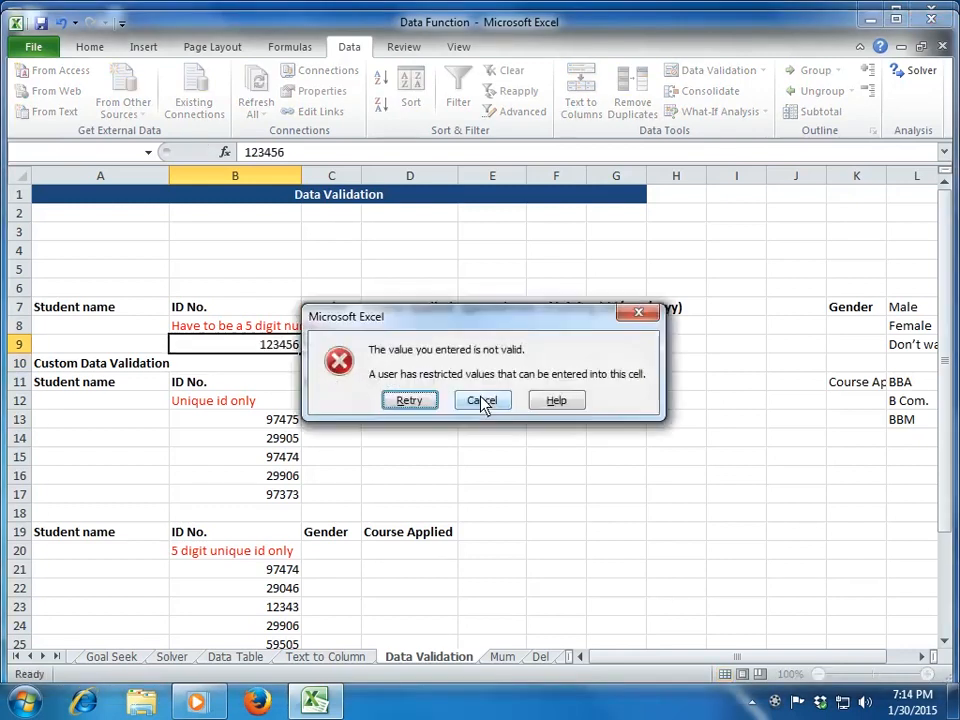
{"action": "left_click", "coordinate": [482, 401]}
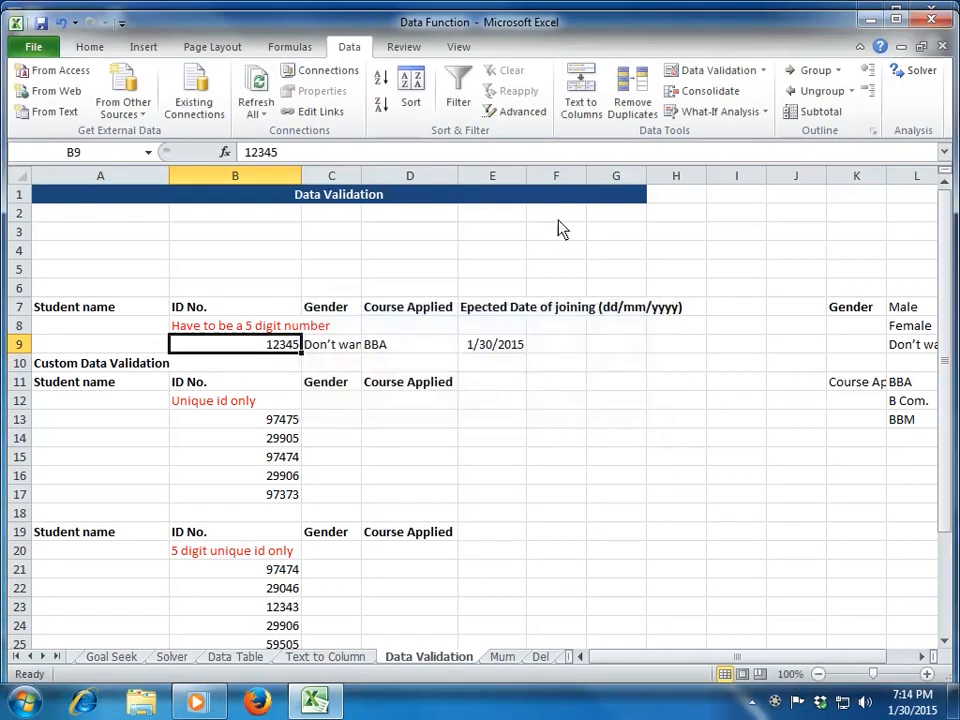
Clear all data validation settings from cell B9
{"action": "left_click", "coordinate": [729, 78]}
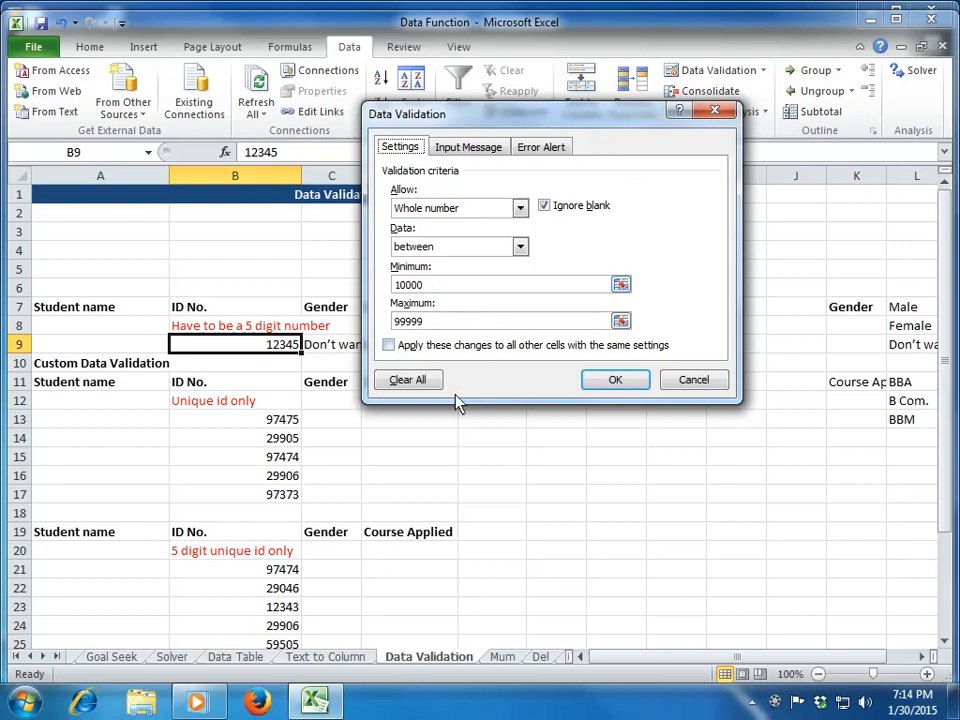
{"action": "left_click", "coordinate": [707, 110]}
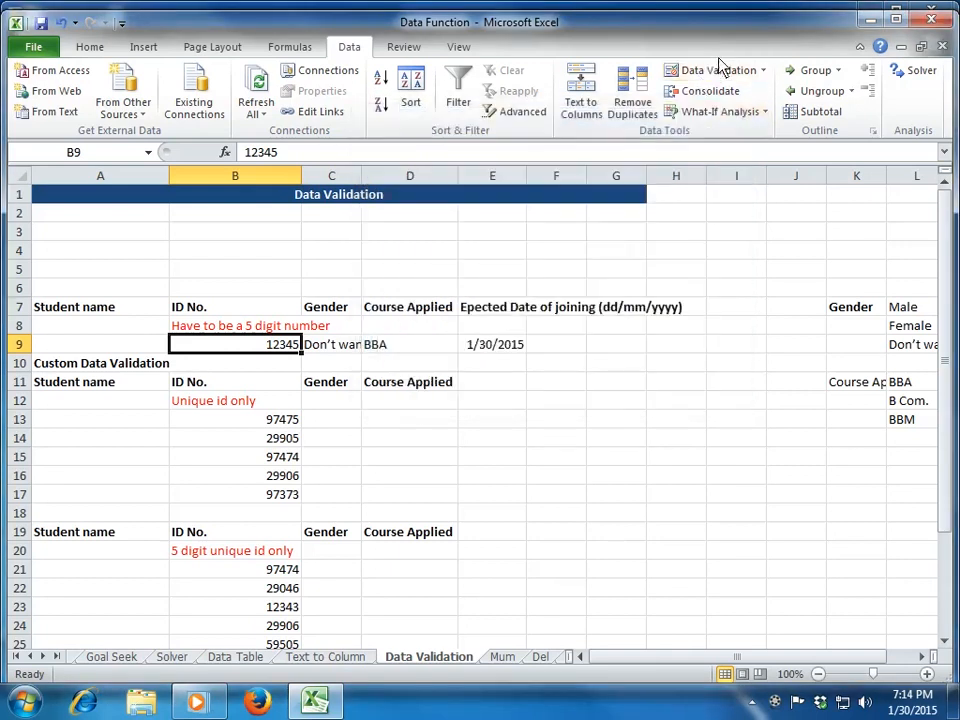
{"action": "left_click", "coordinate": [718, 70]}
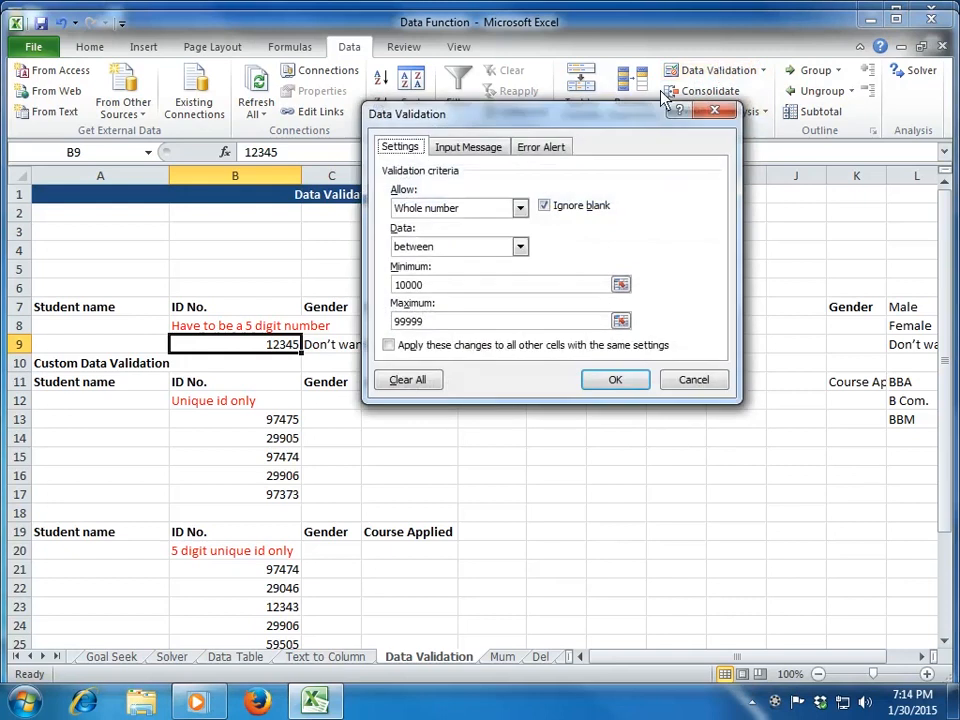
{"action": "left_click", "coordinate": [408, 384]}
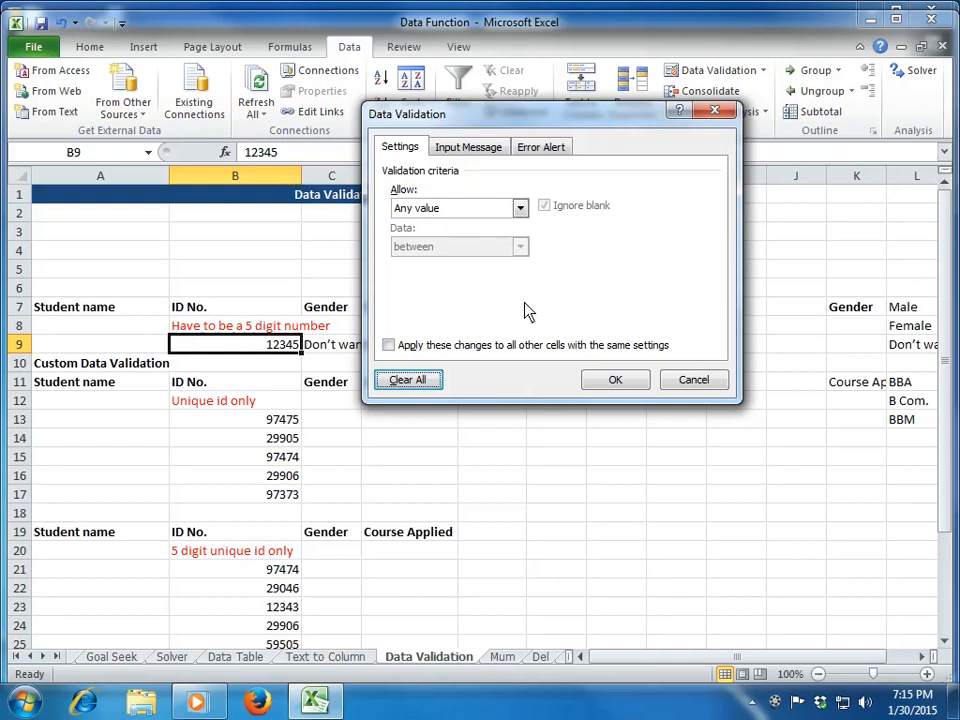
{"action": "left_click", "coordinate": [602, 379]}
Enter a three-digit, a five-digit and a four-digit test number in cell B9, and undo the last entry
{"action": "type", "text": "123"}
{"action": "key", "text": "Return"}
{"action": "key", "text": "Up"}
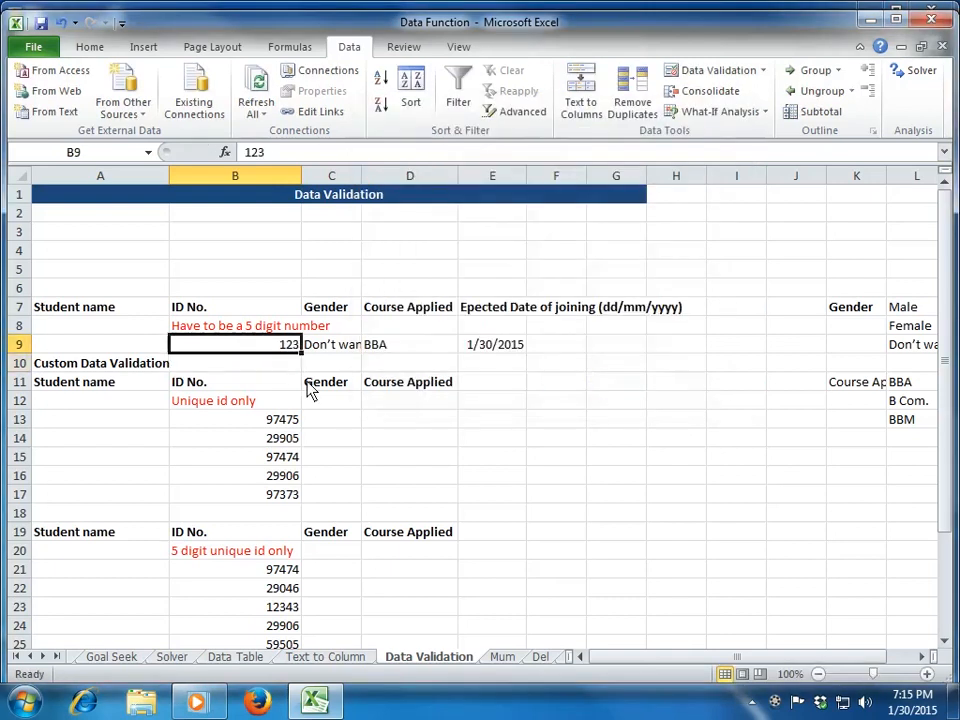
{"action": "type", "text": "12345"}
{"action": "key", "text": "Return"}
{"action": "key", "text": "Up"}
{"action": "type", "text": "1234"}
{"action": "key", "text": "Return"}
{"action": "key", "text": "Up"}
{"action": "key", "text": "ctrl+z"}
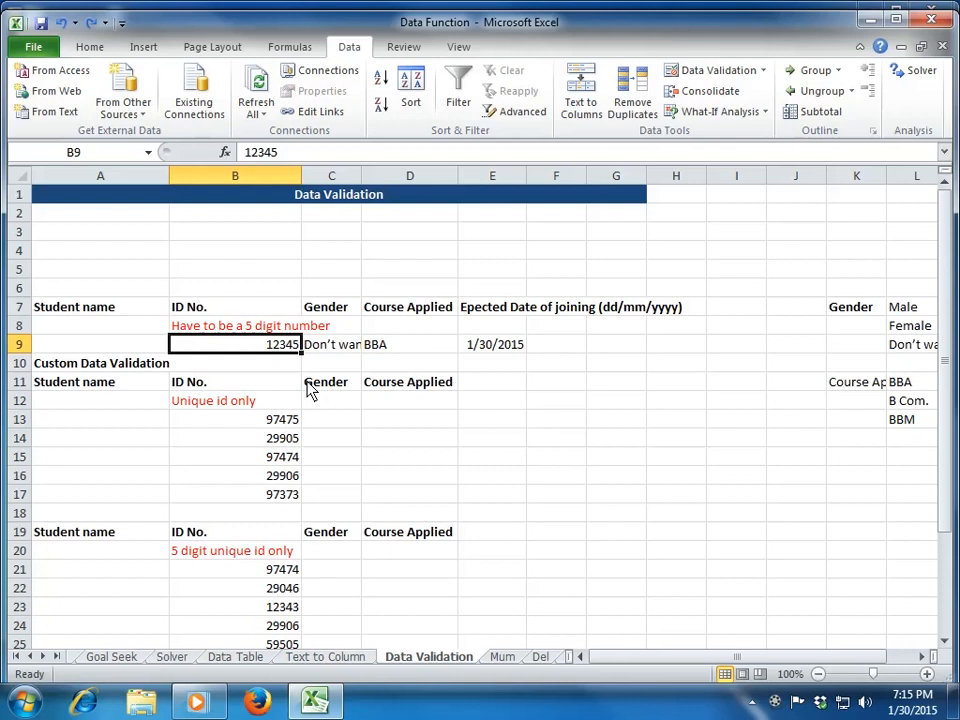
Open the data validation settings for cell B9, keep Any value allowed, and review the input message and error alert options
{"action": "left_click", "coordinate": [765, 76]}
{"action": "left_click", "coordinate": [758, 93]}
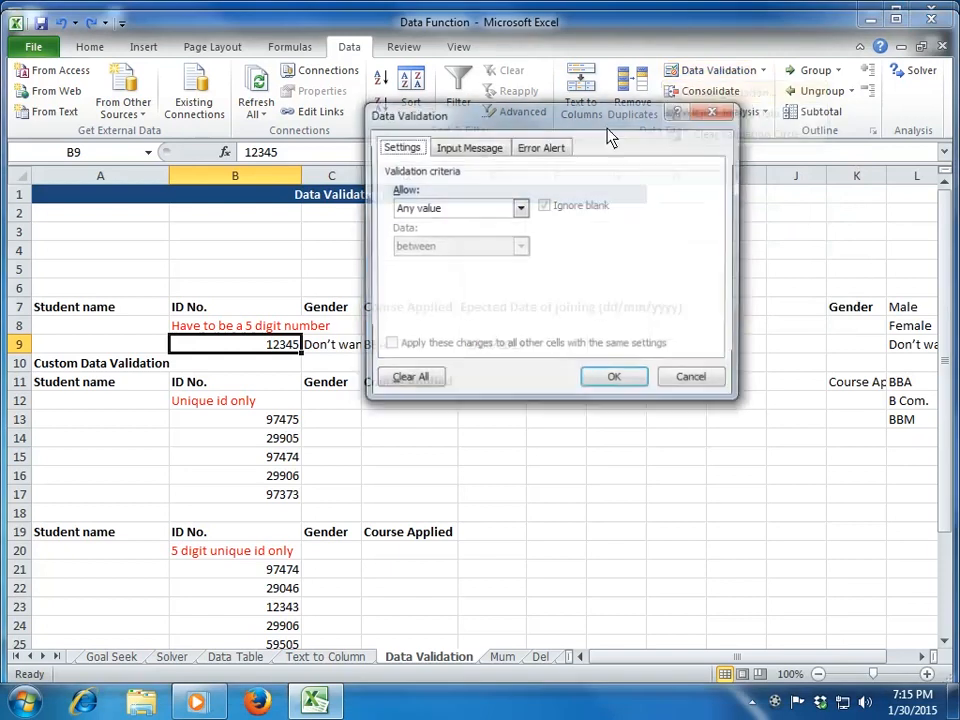
{"action": "left_click", "coordinate": [519, 208]}
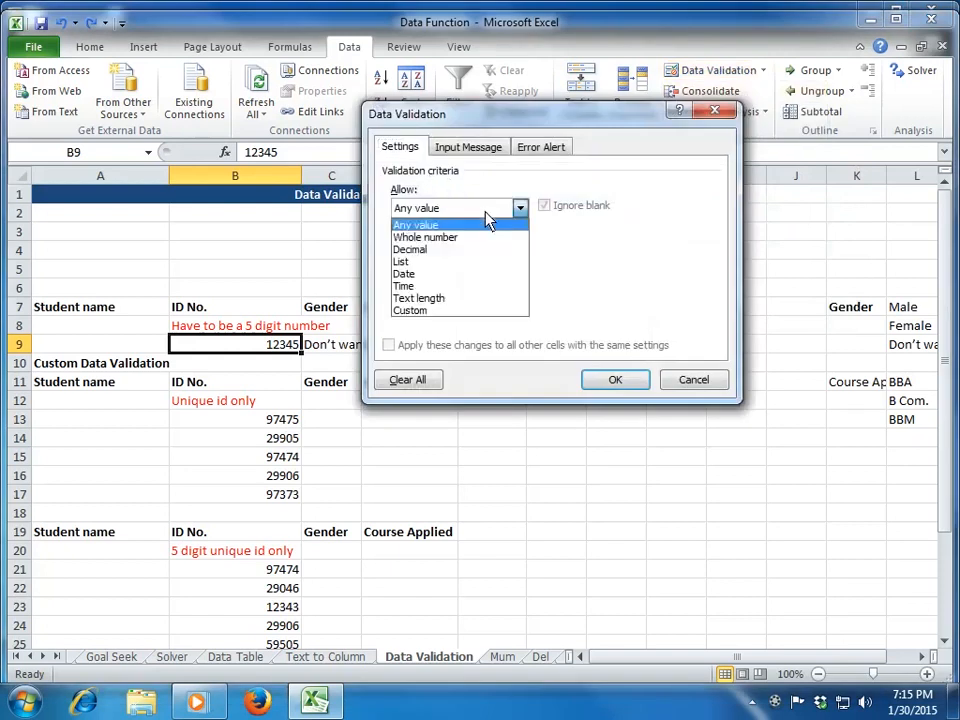
{"action": "left_click", "coordinate": [489, 222]}
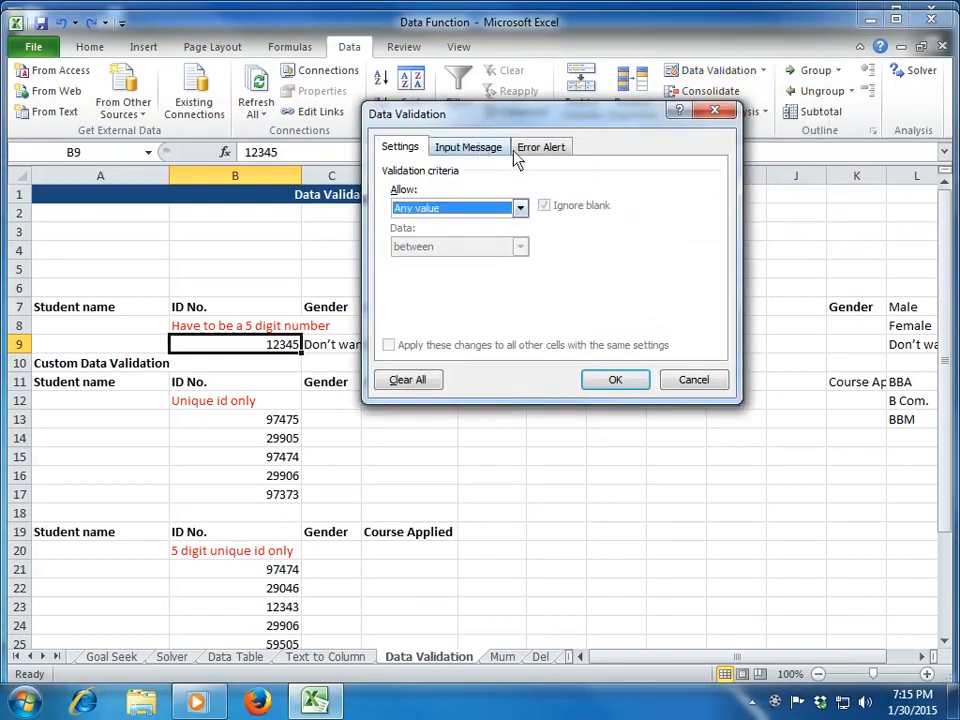
{"action": "left_click", "coordinate": [490, 155]}
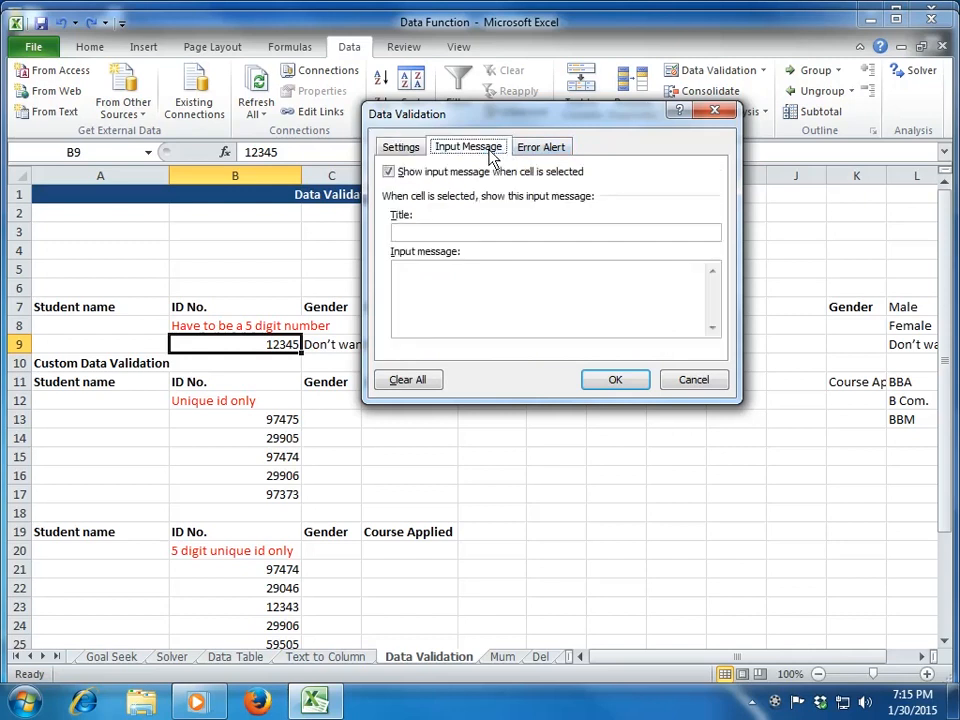
{"action": "left_click", "coordinate": [548, 147]}
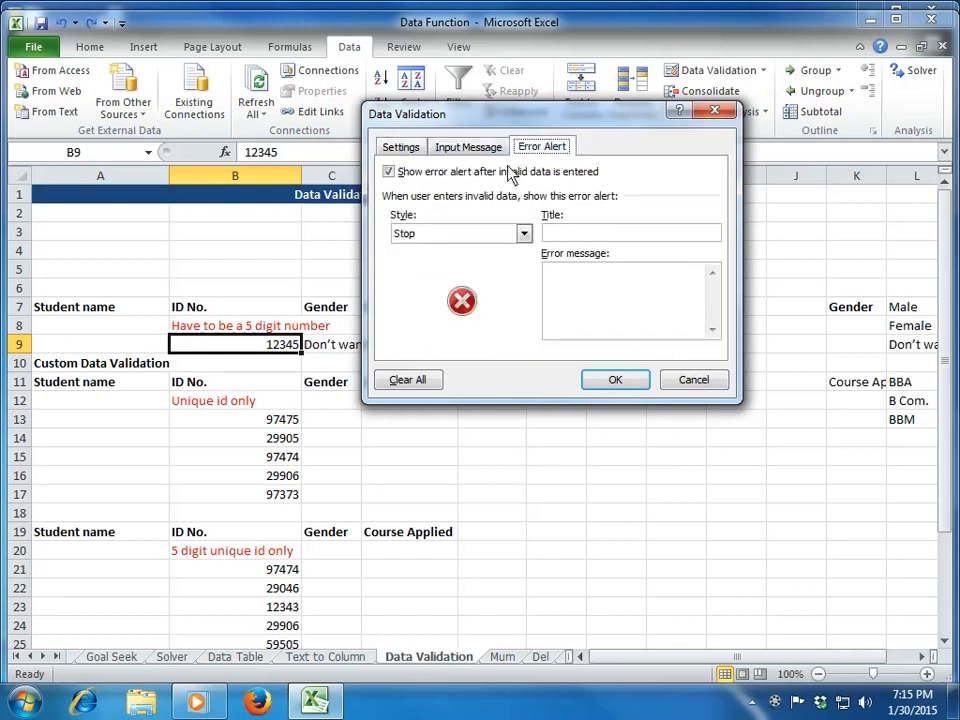
Add an input message to cell B9 titled "Student id" reading "Please enter your 5 digit student id no."
{"action": "left_click", "coordinate": [476, 151]}
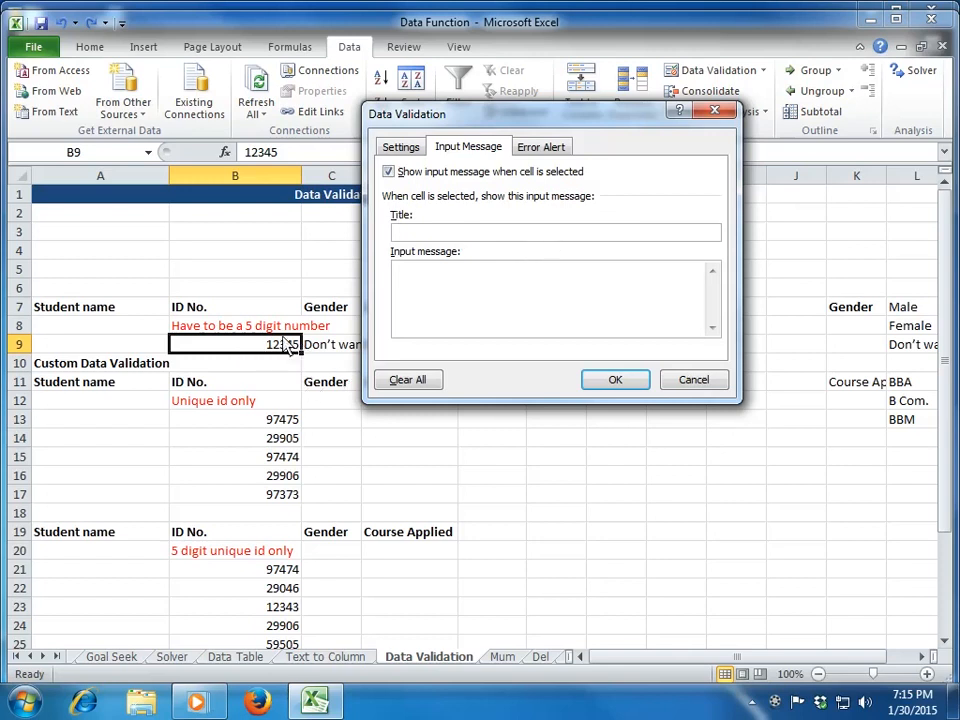
{"action": "type", "text": "Student id"}
{"action": "left_click", "coordinate": [428, 285]}
{"action": "type", "text": "Please en"}
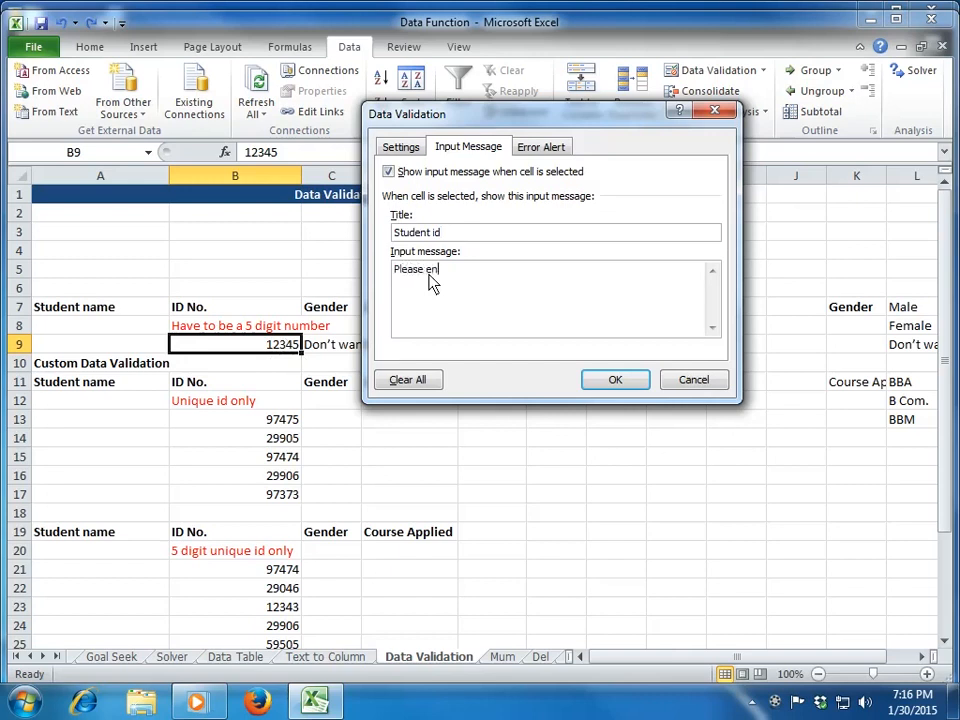
{"action": "type", "text": "ter your 5 digit student id no"}
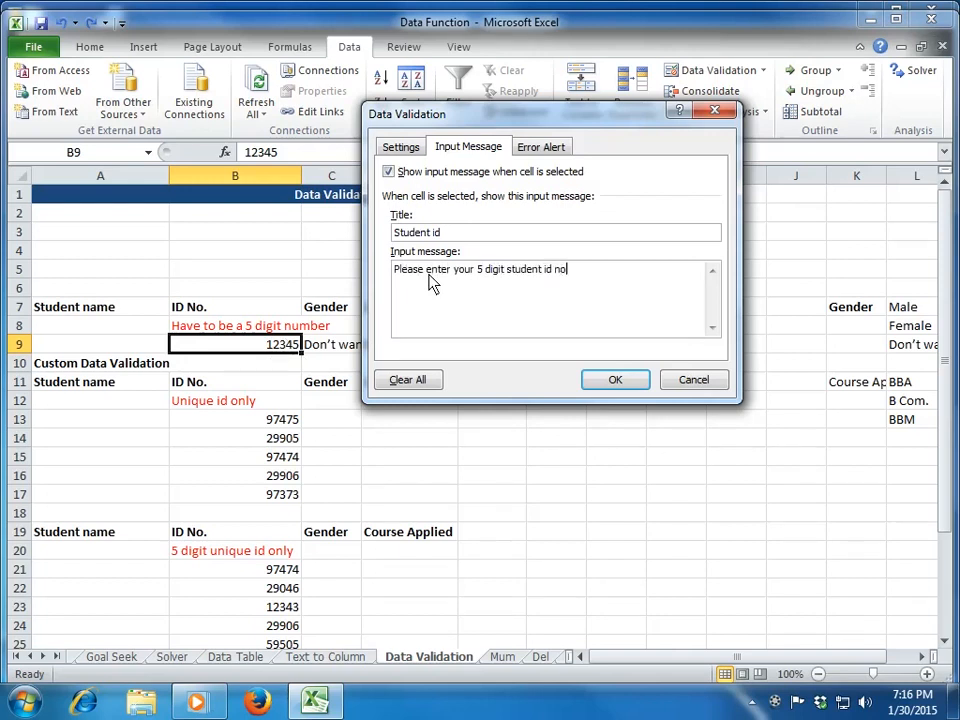
{"action": "type", "text": "."}
{"action": "left_click", "coordinate": [616, 382]}
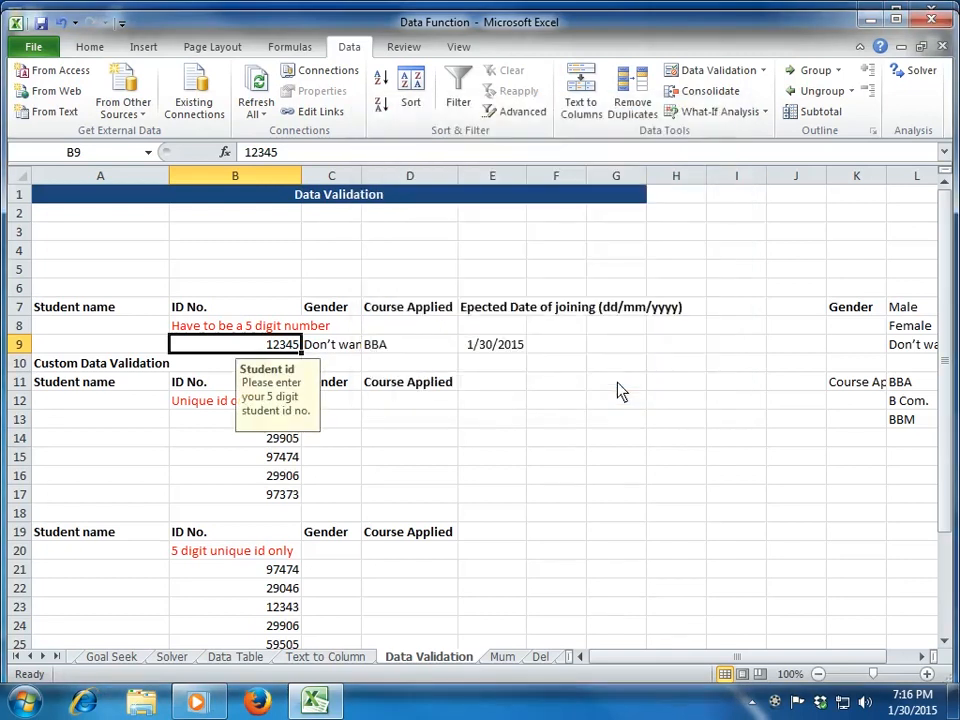
Check when the input message appears by selecting various cells below the first table and returning to cell B9
{"action": "left_click", "coordinate": [619, 388]}
{"action": "left_click", "coordinate": [560, 478]}
{"action": "left_click", "coordinate": [490, 514]}
{"action": "left_click", "coordinate": [378, 445]}
{"action": "left_click", "coordinate": [322, 478]}
{"action": "left_click", "coordinate": [266, 495]}
{"action": "left_click", "coordinate": [244, 456]}
{"action": "left_click", "coordinate": [243, 438]}
{"action": "left_click", "coordinate": [250, 420]}
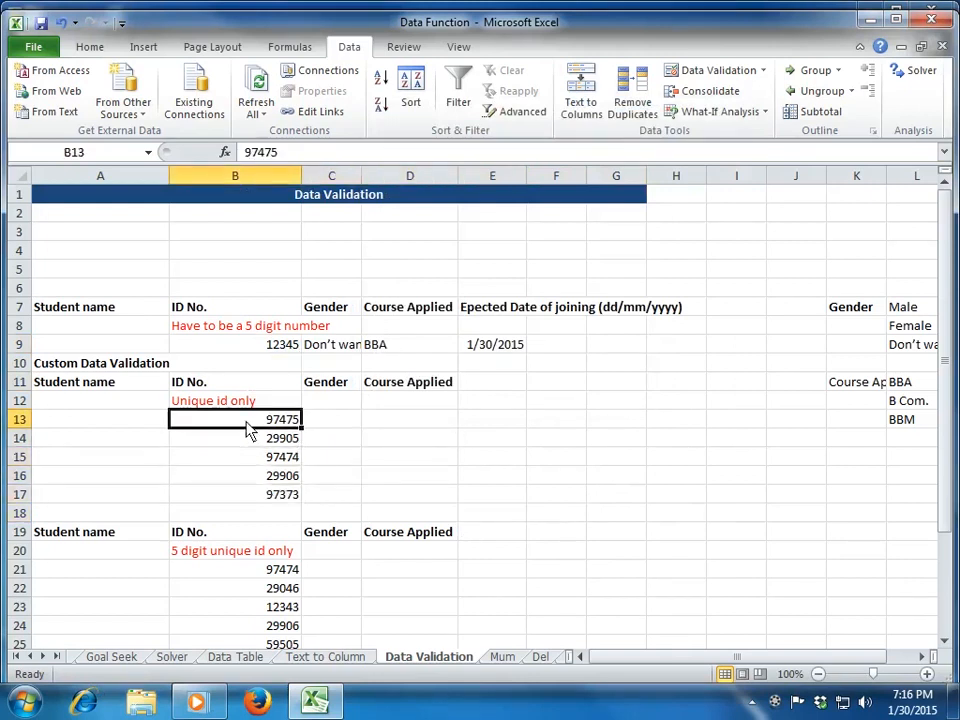
{"action": "left_click", "coordinate": [276, 352]}
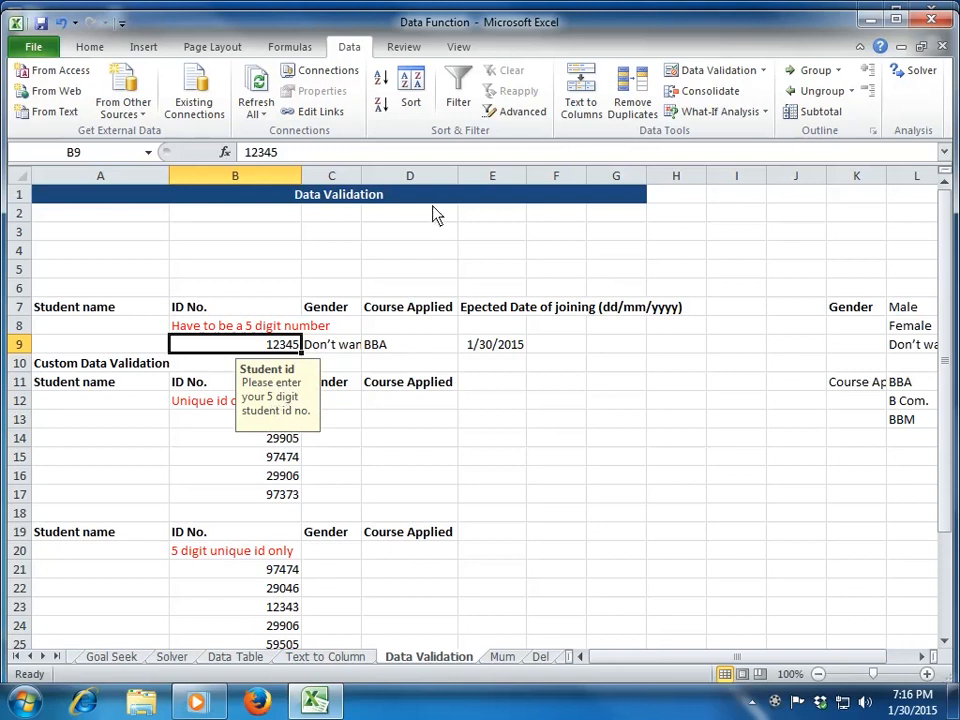
Add a Stop-style error alert to cell B9 titled "Student id" with the message "Please enter only 5 digit no"
{"action": "left_click", "coordinate": [763, 70]}
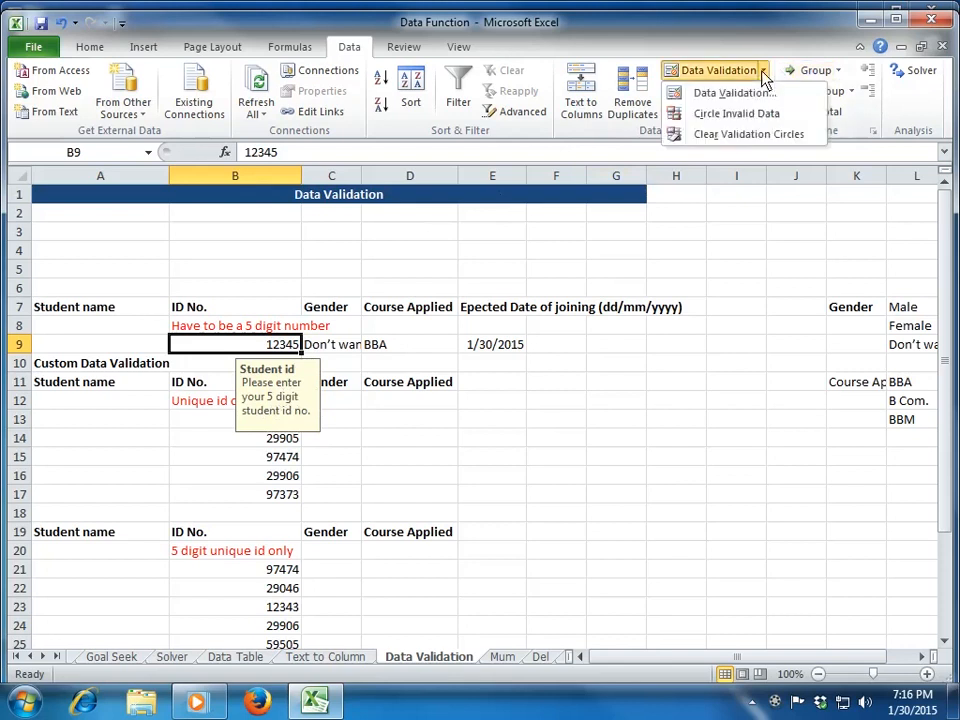
{"action": "left_click", "coordinate": [746, 94]}
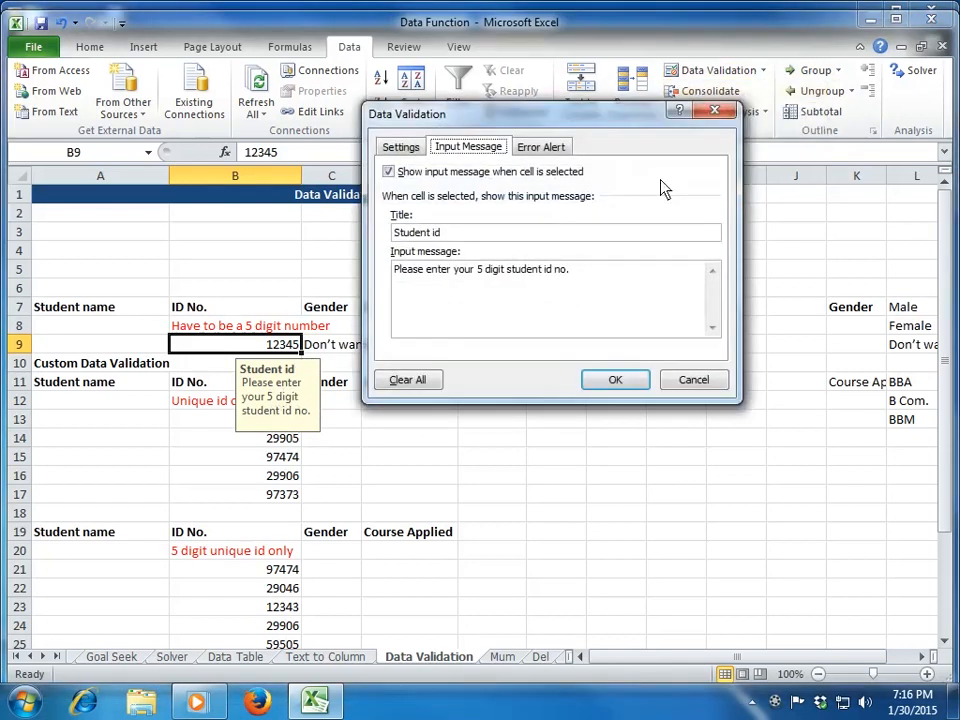
{"action": "left_click", "coordinate": [530, 148]}
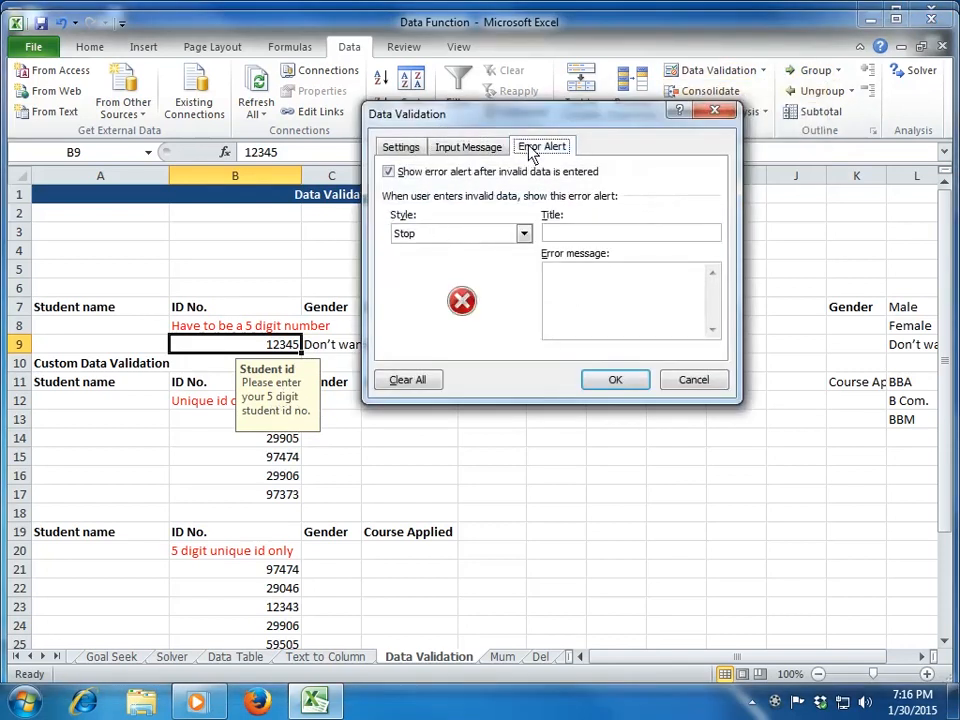
{"action": "left_click", "coordinate": [525, 236]}
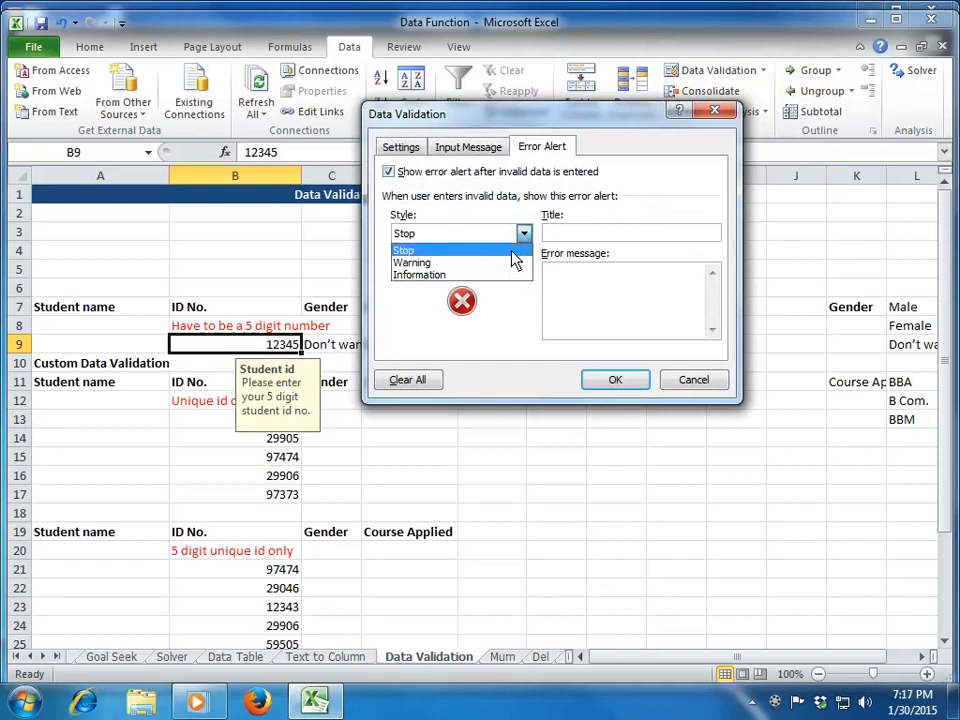
{"action": "left_click", "coordinate": [512, 251]}
{"action": "left_click", "coordinate": [560, 234]}
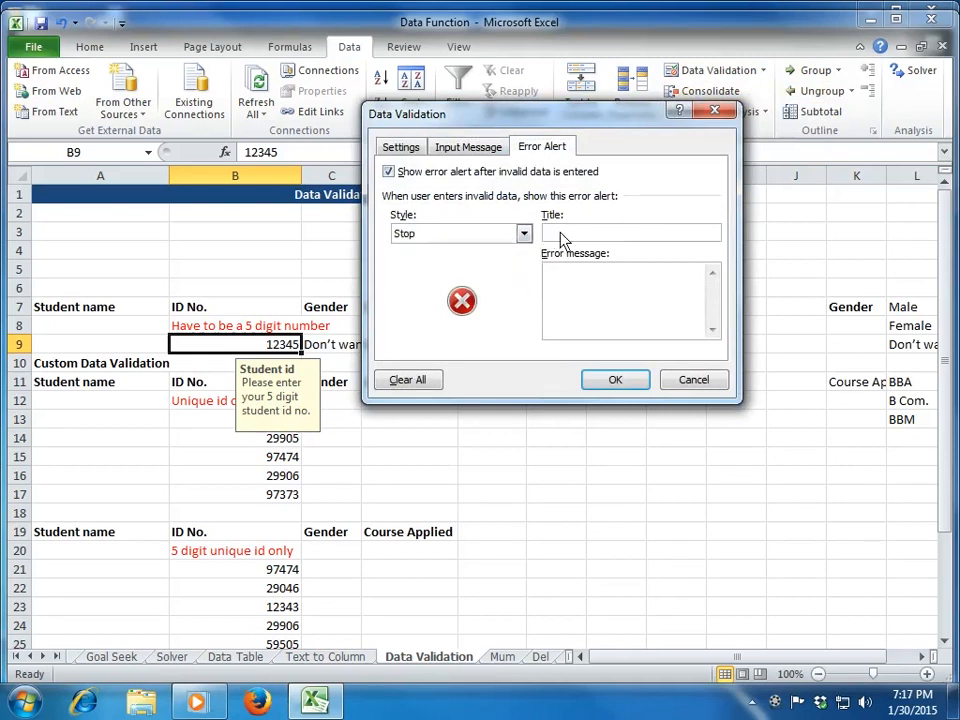
{"action": "type", "text": "Student id"}
{"action": "left_click", "coordinate": [579, 294]}
{"action": "type", "text": "Please enter only 5 digit no"}
{"action": "left_click", "coordinate": [641, 384]}
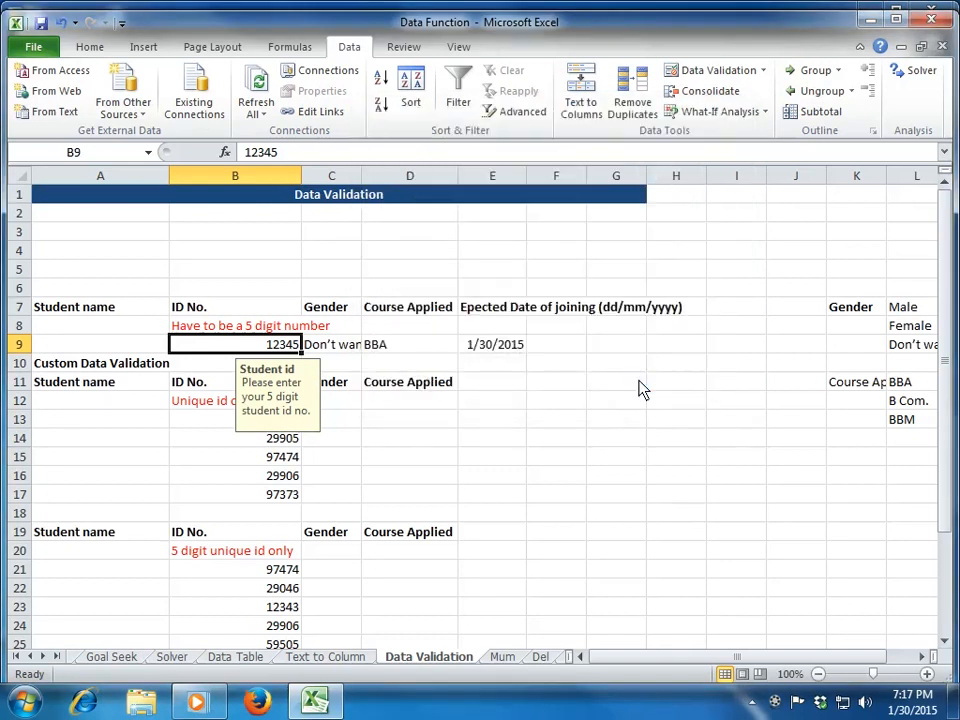
Enter two different four-digit test numbers in cell B9, one after the other, to check the error alert
{"action": "left_click", "coordinate": [357, 478]}
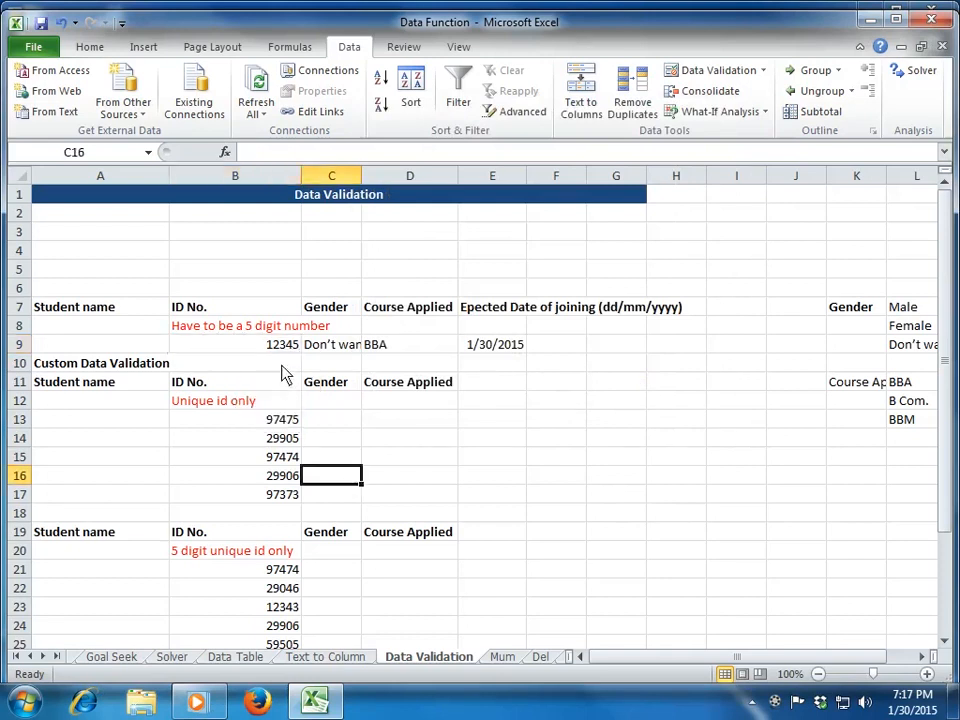
{"action": "left_click", "coordinate": [288, 350]}
{"action": "type", "text": "1224"}
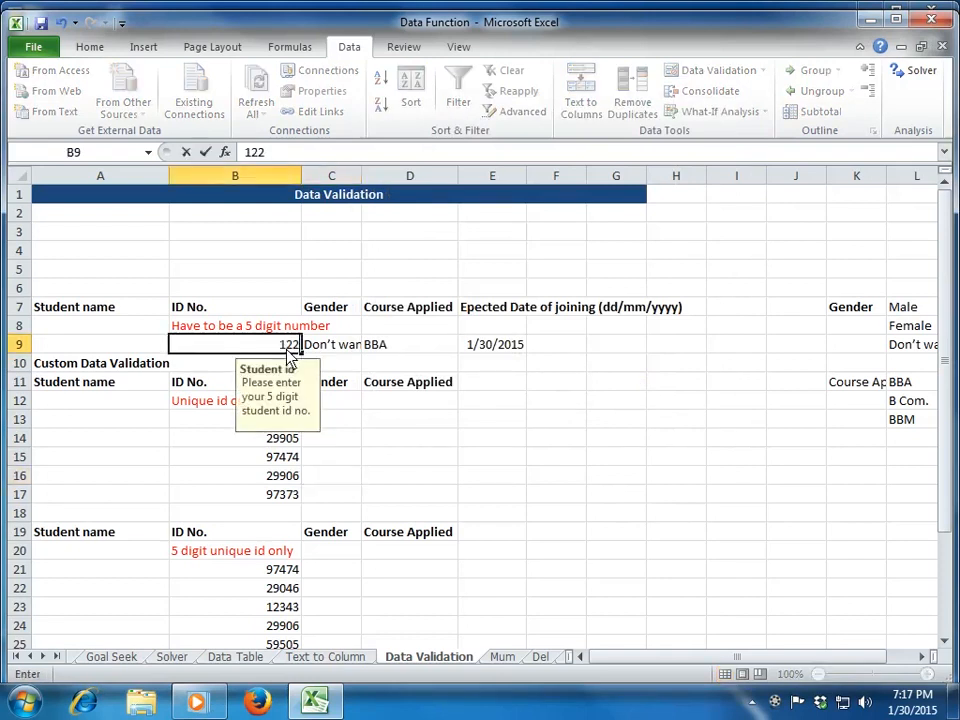
{"action": "key", "text": "Return"}
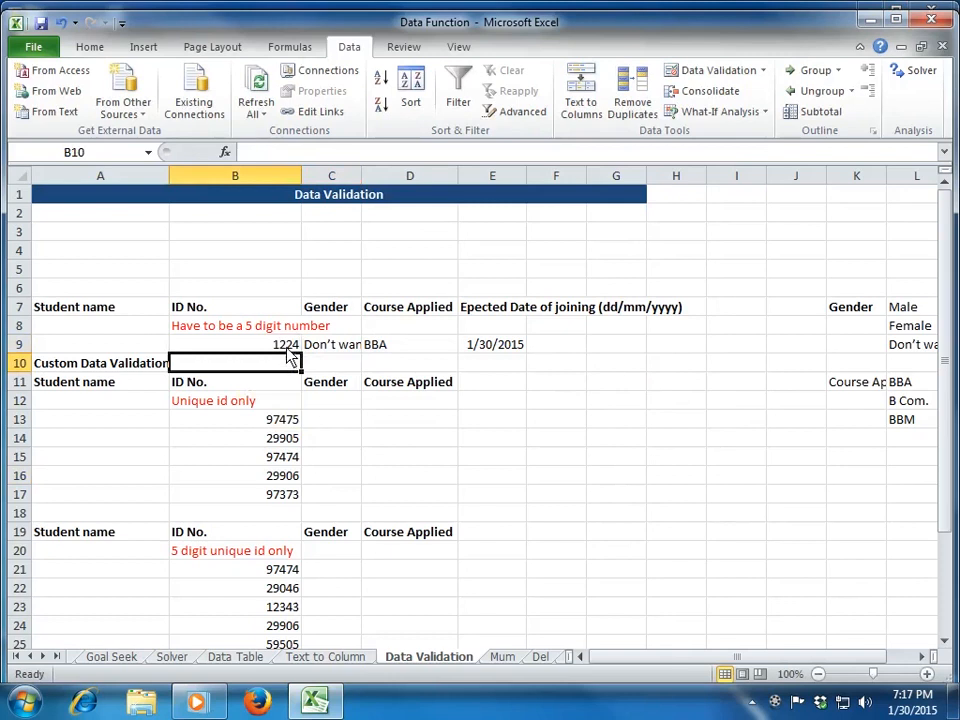
{"action": "left_click", "coordinate": [288, 347]}
{"action": "type", "text": "1234"}
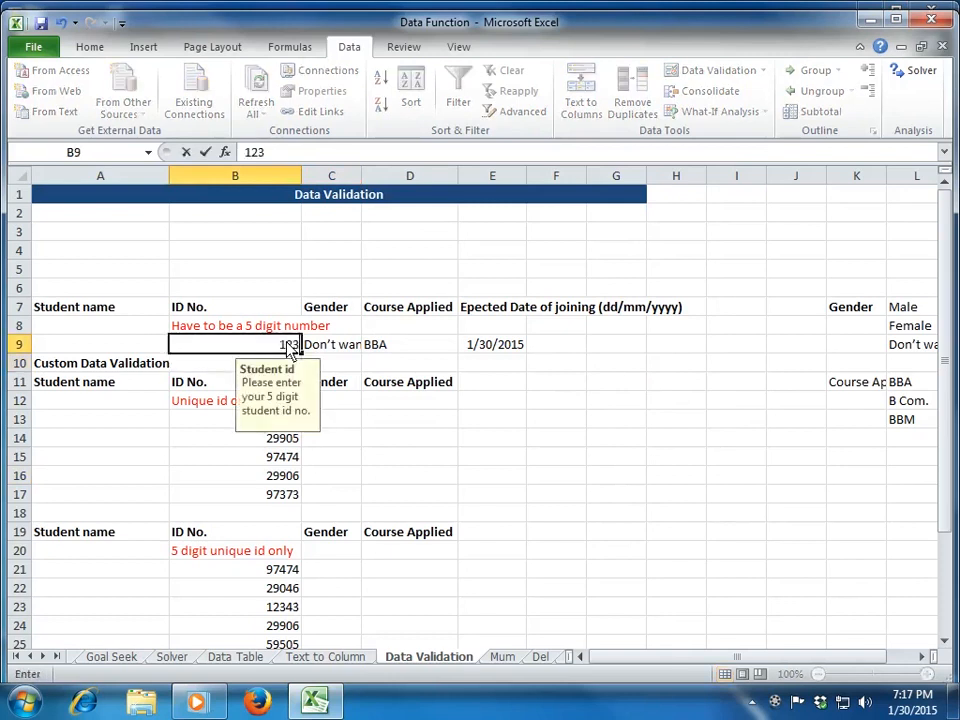
{"action": "key", "text": "Return"}
Restrict cell B9's data validation to whole numbers between 10000 and 99999
{"action": "left_click", "coordinate": [288, 347]}
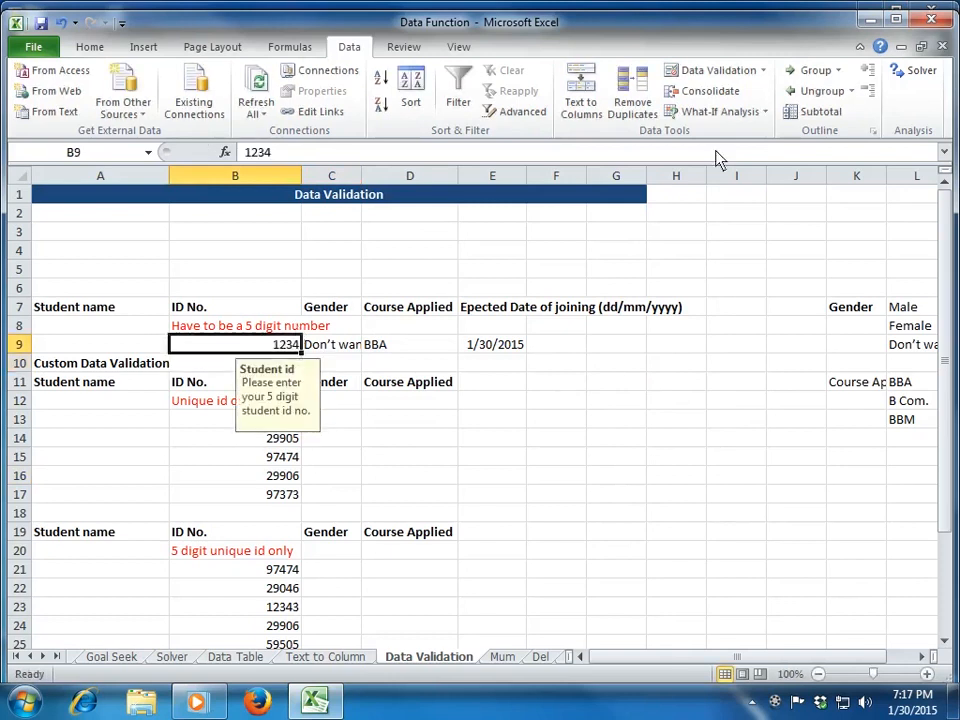
{"action": "left_click", "coordinate": [733, 72]}
{"action": "left_click", "coordinate": [390, 148]}
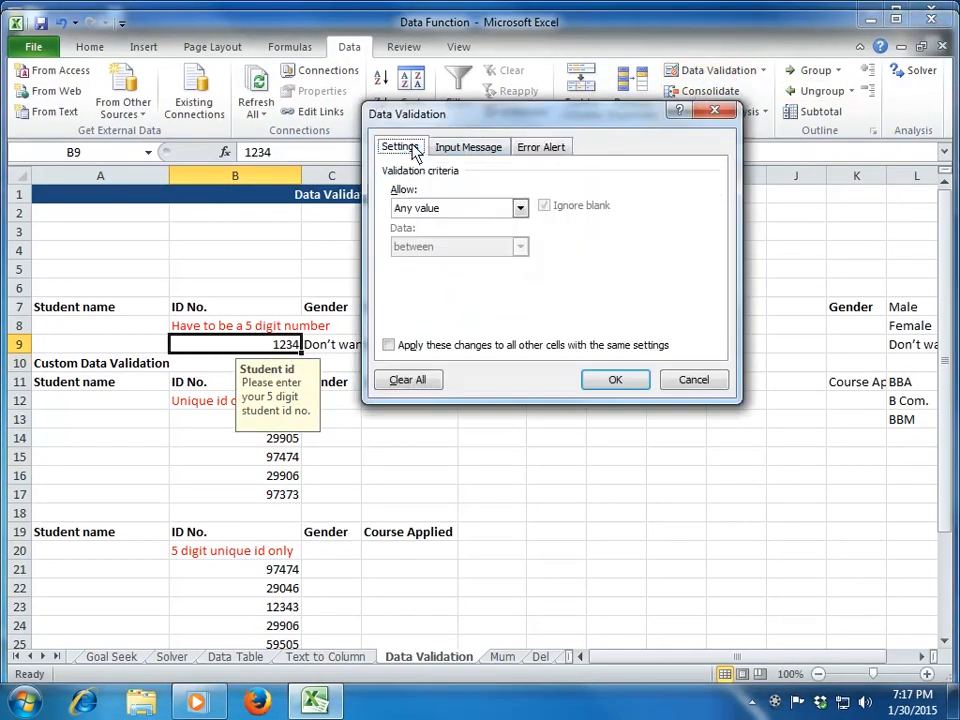
{"action": "left_click", "coordinate": [520, 208]}
{"action": "left_click", "coordinate": [466, 238]}
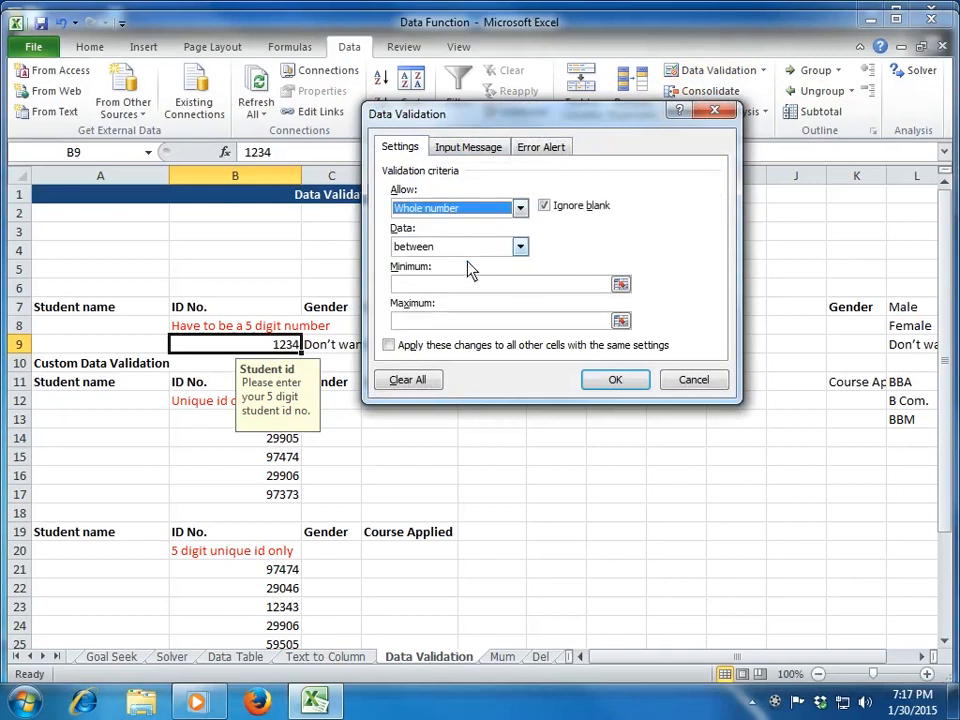
{"action": "left_click", "coordinate": [474, 286]}
{"action": "type", "text": "10000"}
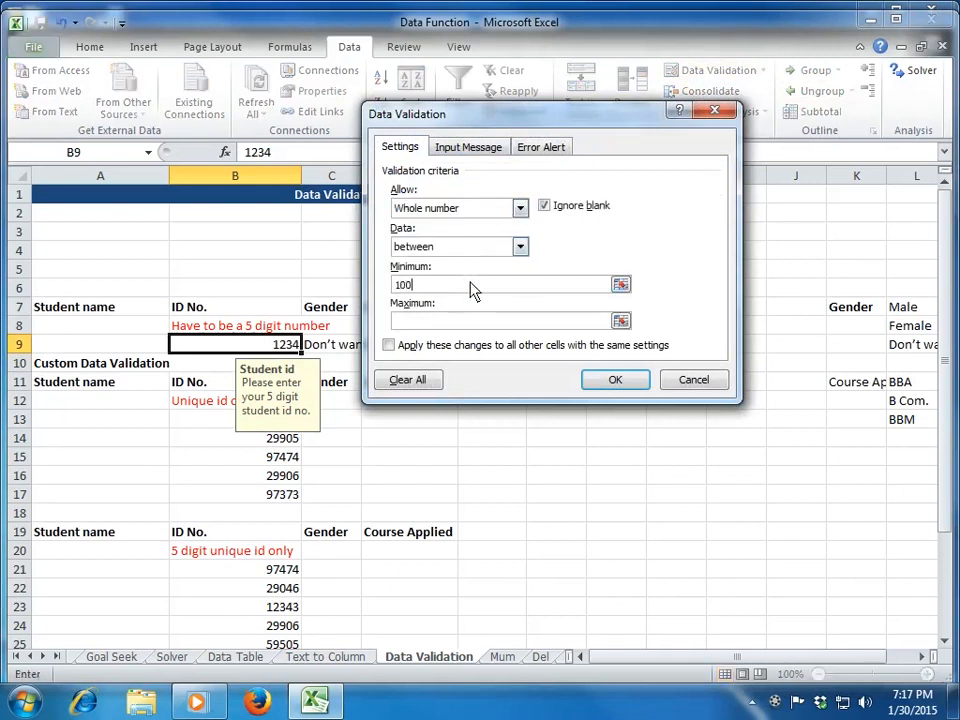
{"action": "key", "text": "Tab"}
{"action": "type", "text": "99999"}
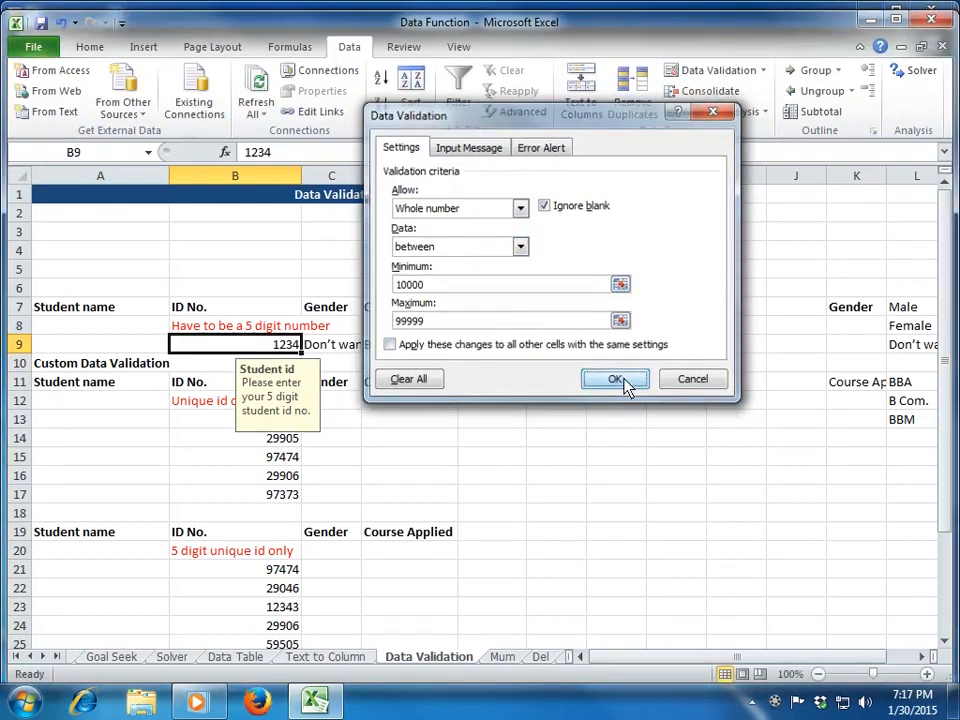
{"action": "left_click", "coordinate": [624, 385]}
Try a four-digit test number in cell B9 against the Stop alert and cancel the entry
{"action": "type", "text": "1234"}
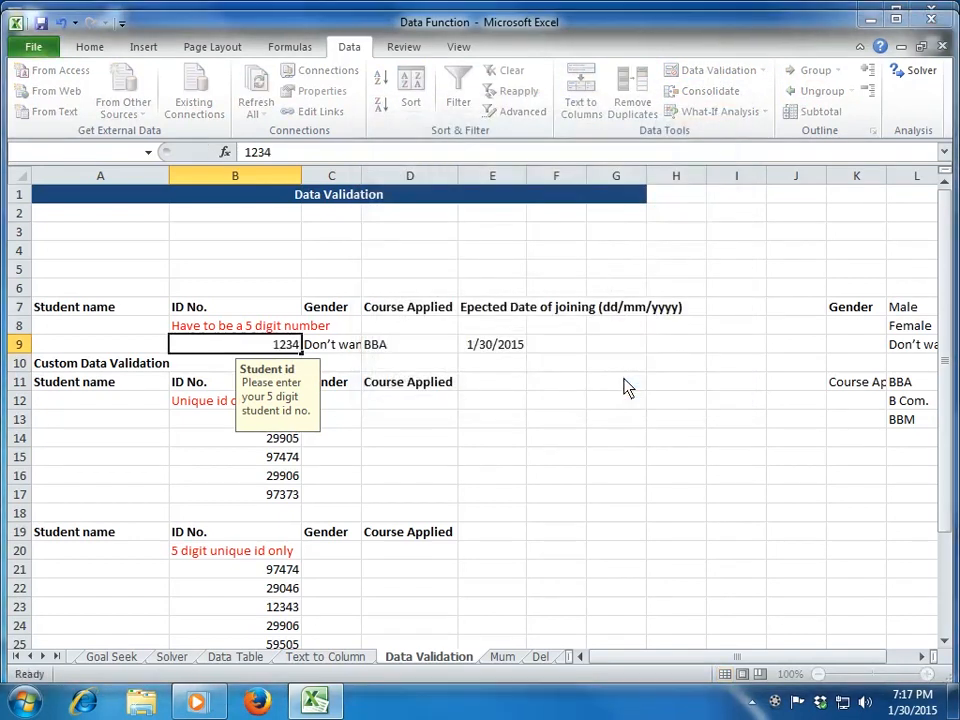
{"action": "key", "text": "Return"}
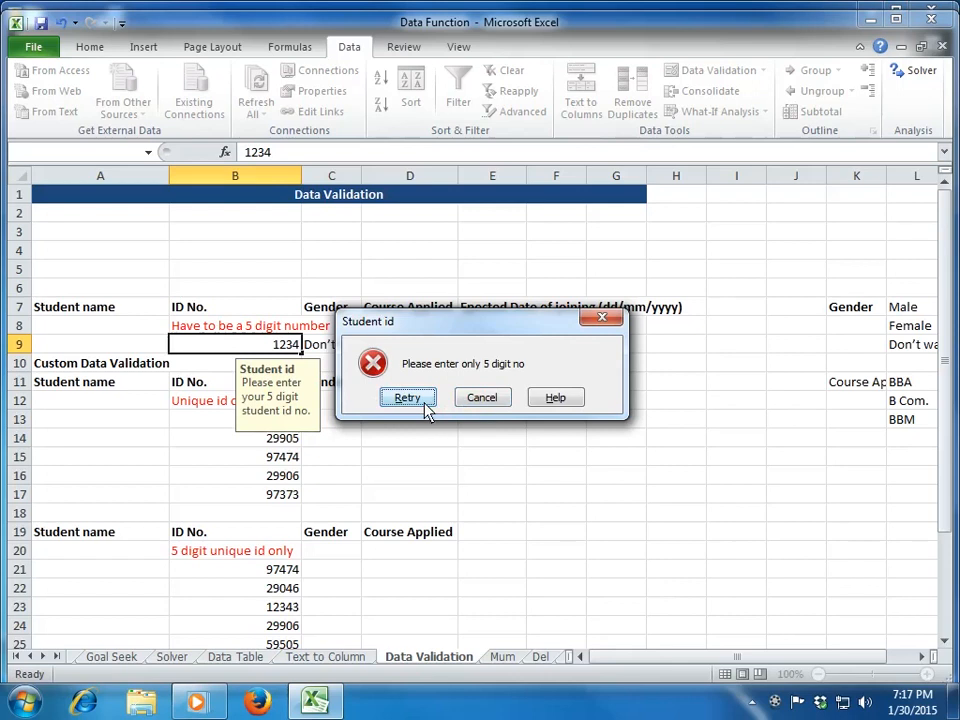
{"action": "left_click", "coordinate": [497, 405]}
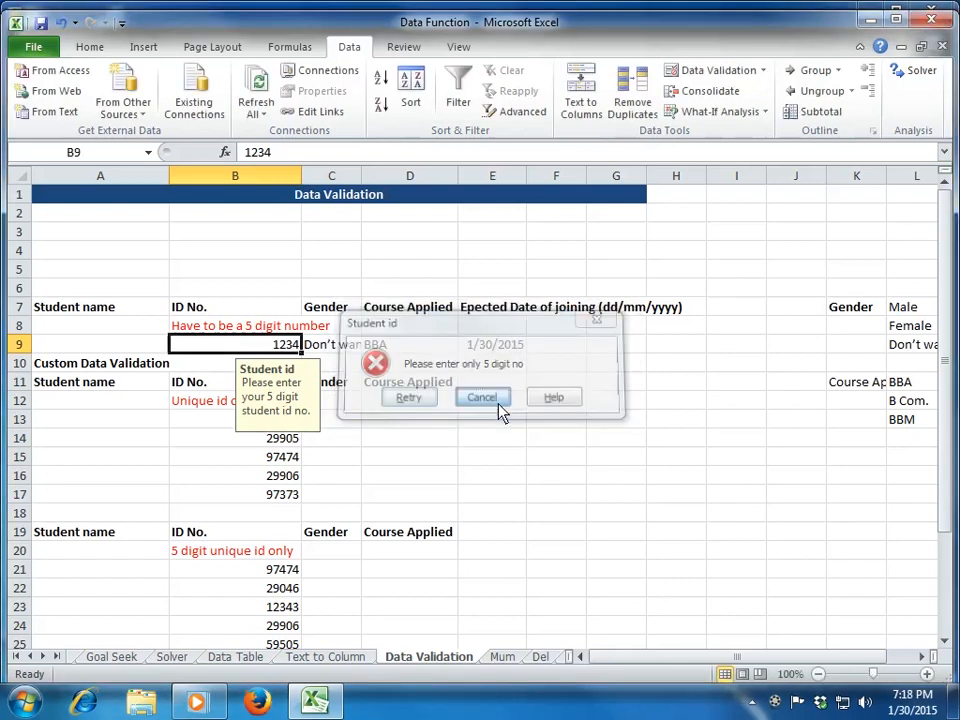
Change the error alert style of cell B9's data validation to Warning
{"action": "left_click", "coordinate": [718, 71]}
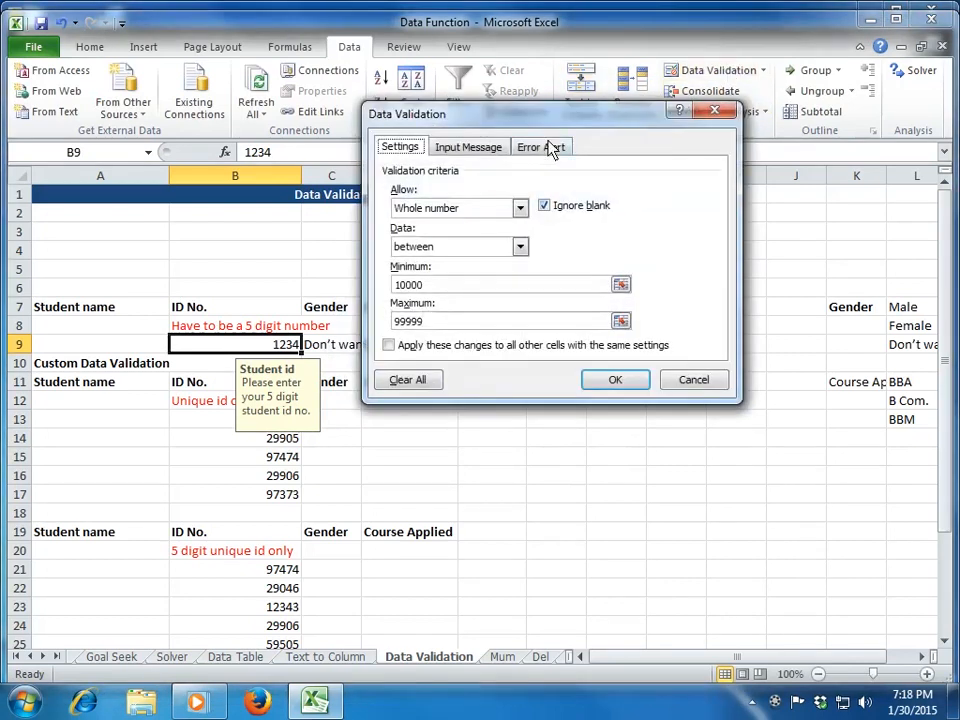
{"action": "left_click", "coordinate": [551, 148]}
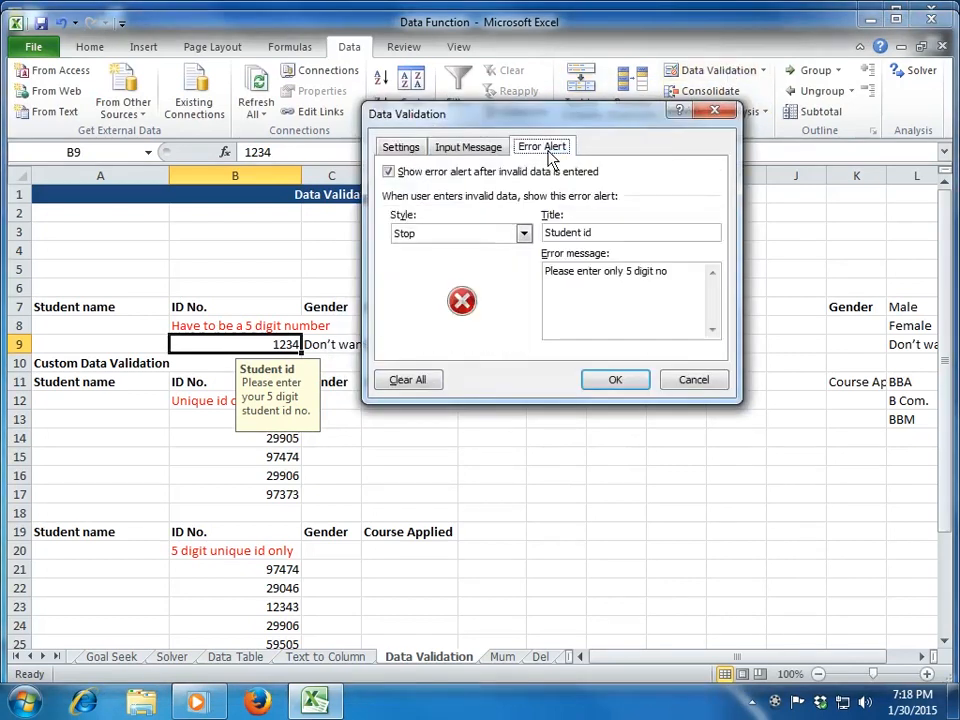
{"action": "left_click", "coordinate": [524, 236]}
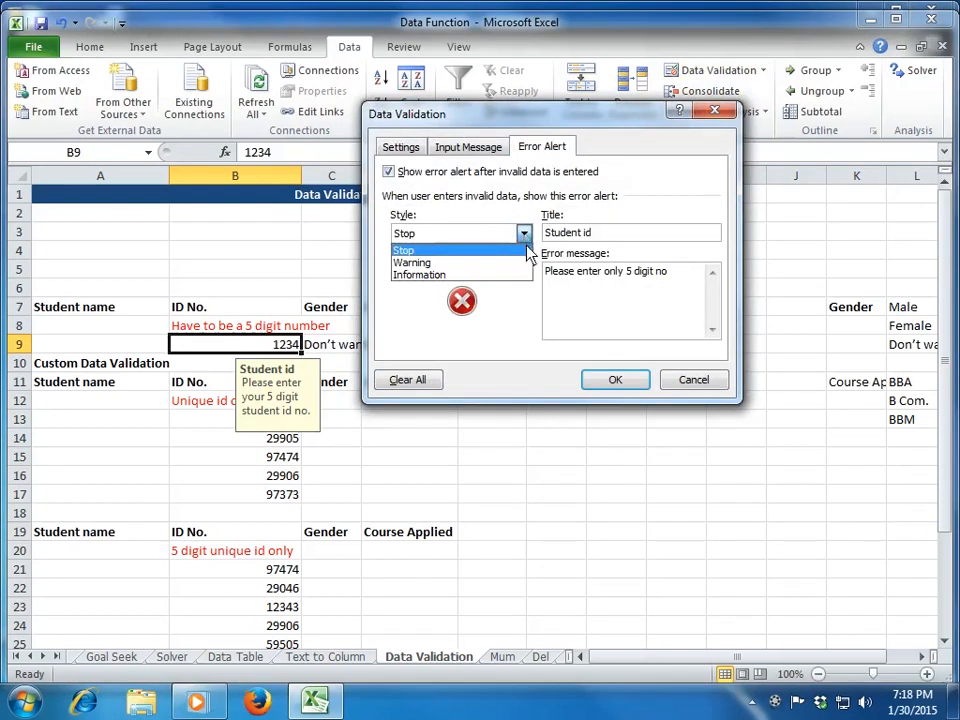
{"action": "left_click", "coordinate": [521, 263]}
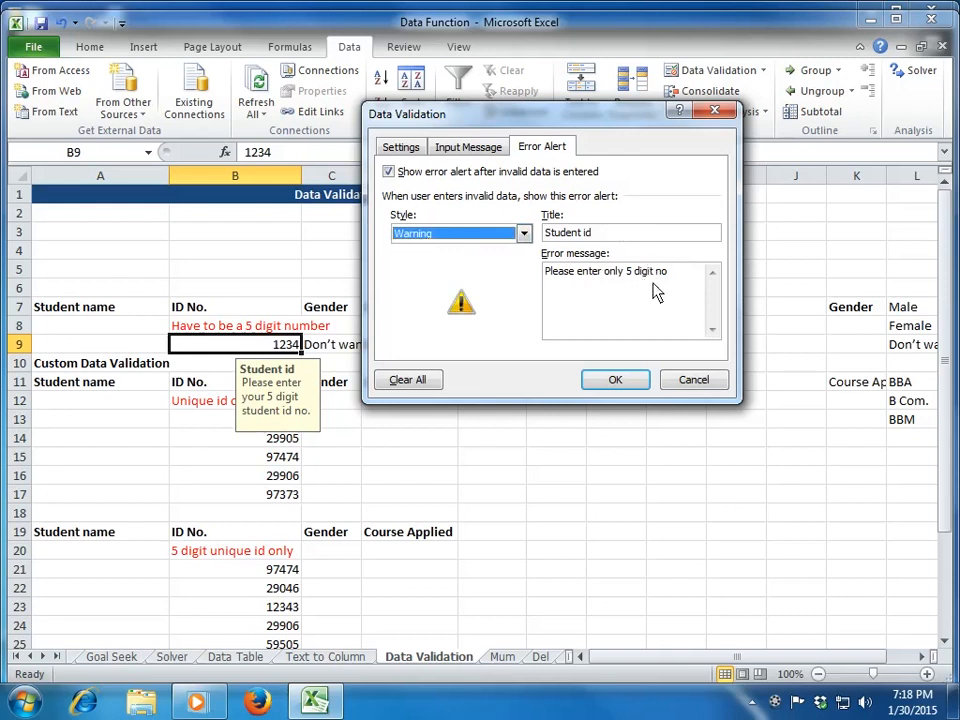
{"action": "left_click", "coordinate": [615, 380]}
Enter a four-digit test number in cell B9 and choose to continue past the warning
{"action": "type", "text": "1234"}
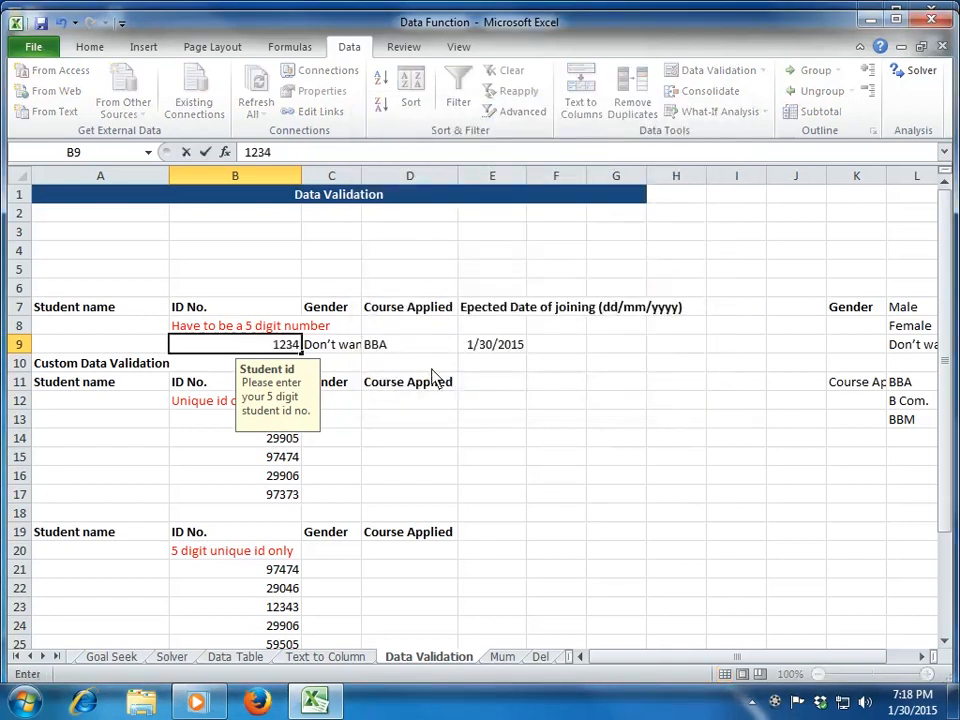
{"action": "key", "text": "Return"}
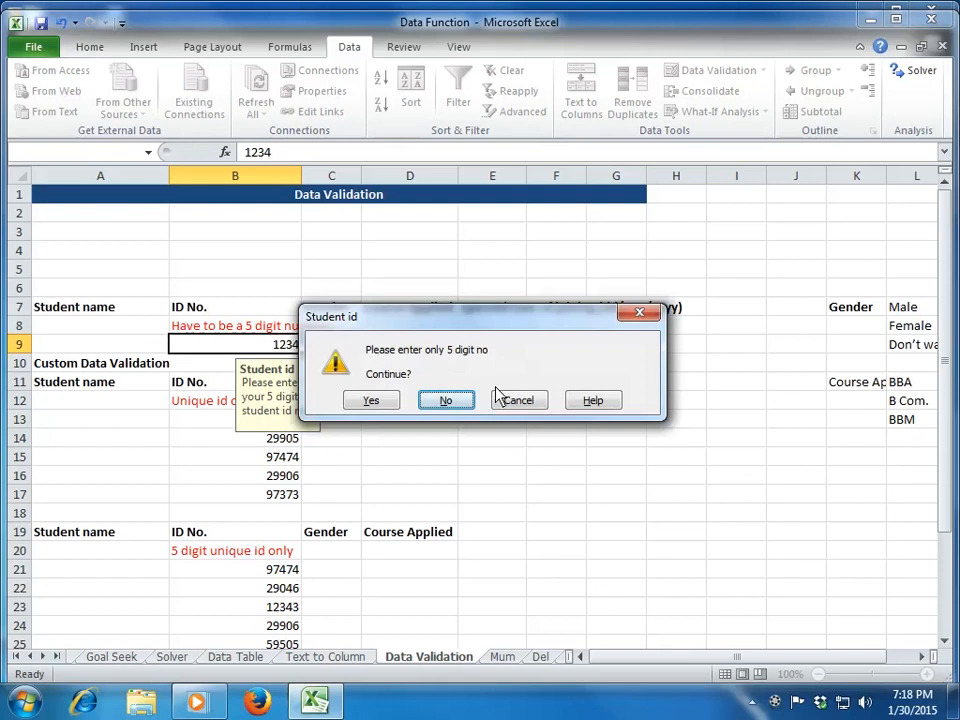
{"action": "left_click", "coordinate": [371, 400]}
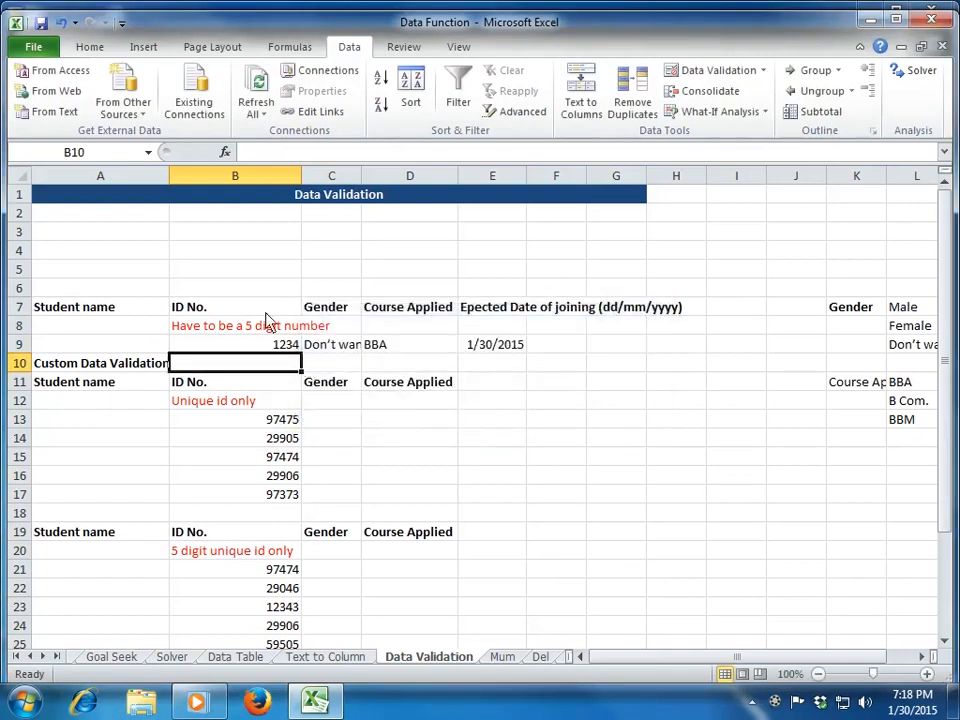
Change the error alert style of cell B9's data validation to Information
{"action": "left_click", "coordinate": [268, 350]}
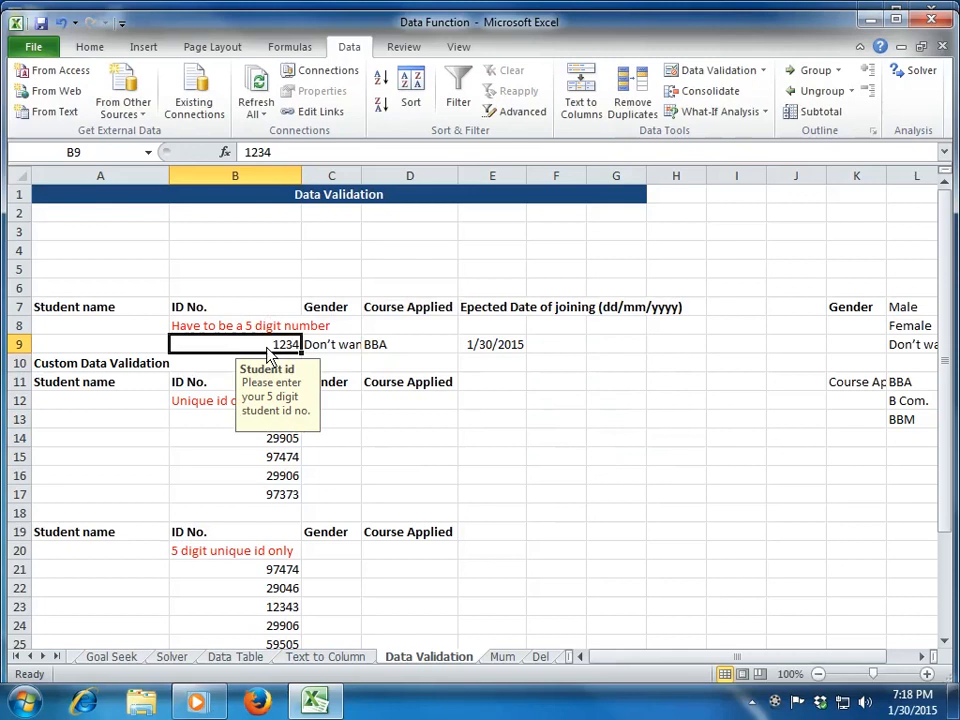
{"action": "left_click", "coordinate": [733, 74]}
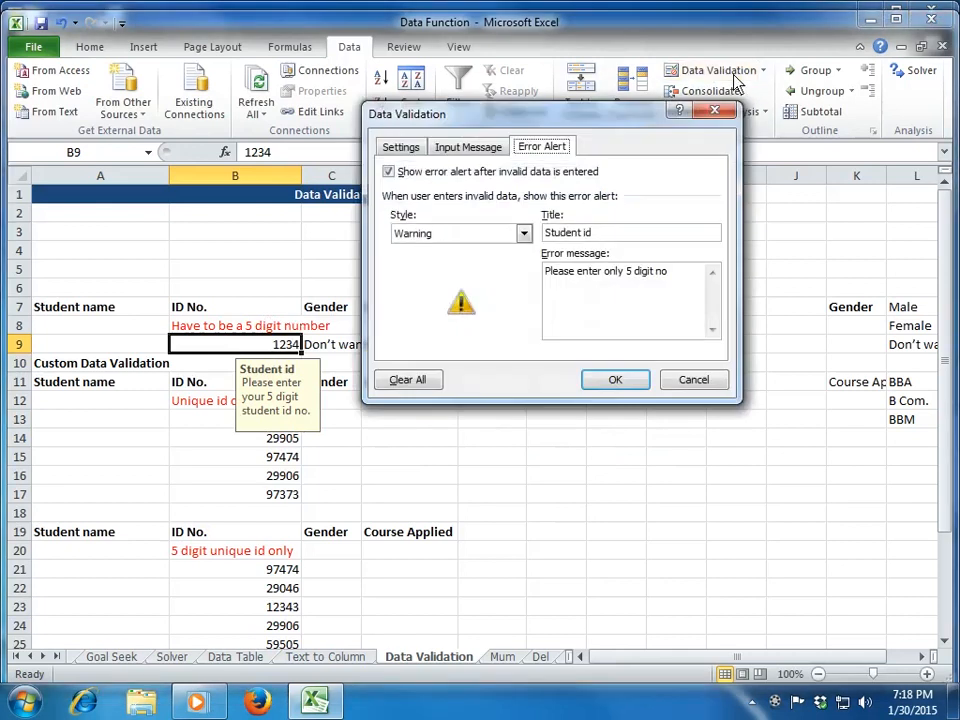
{"action": "left_click", "coordinate": [523, 237]}
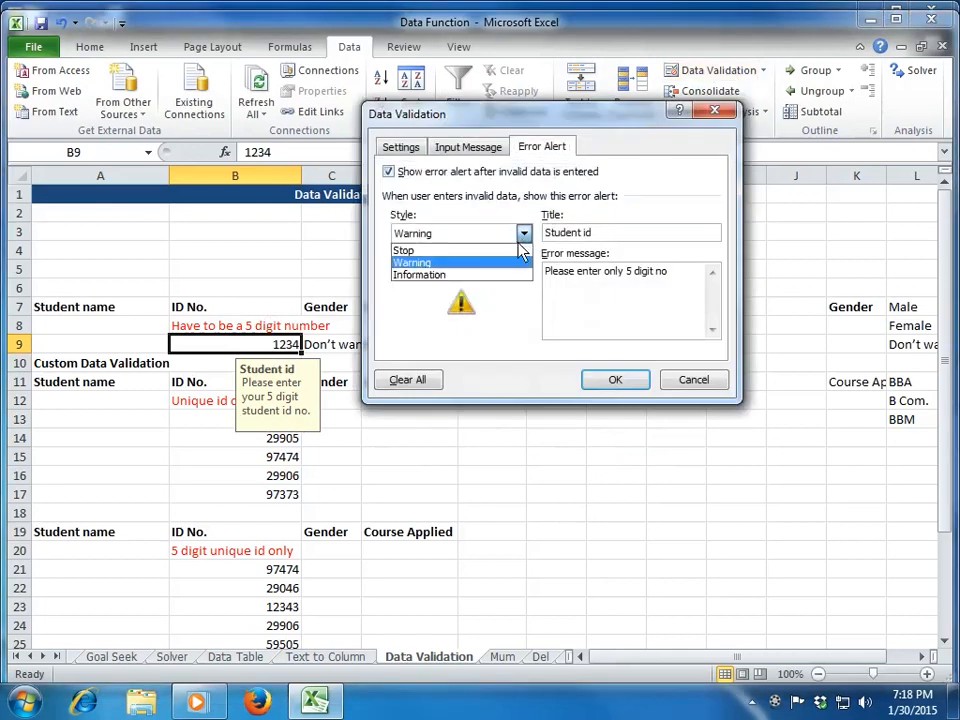
{"action": "left_click", "coordinate": [513, 275]}
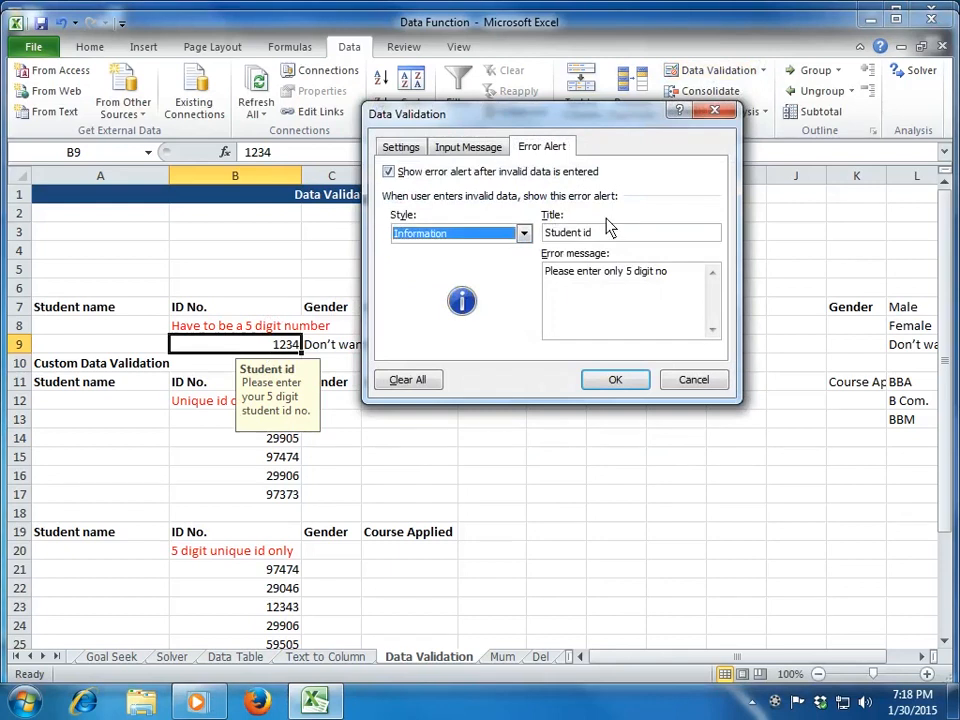
{"action": "left_click", "coordinate": [616, 379]}
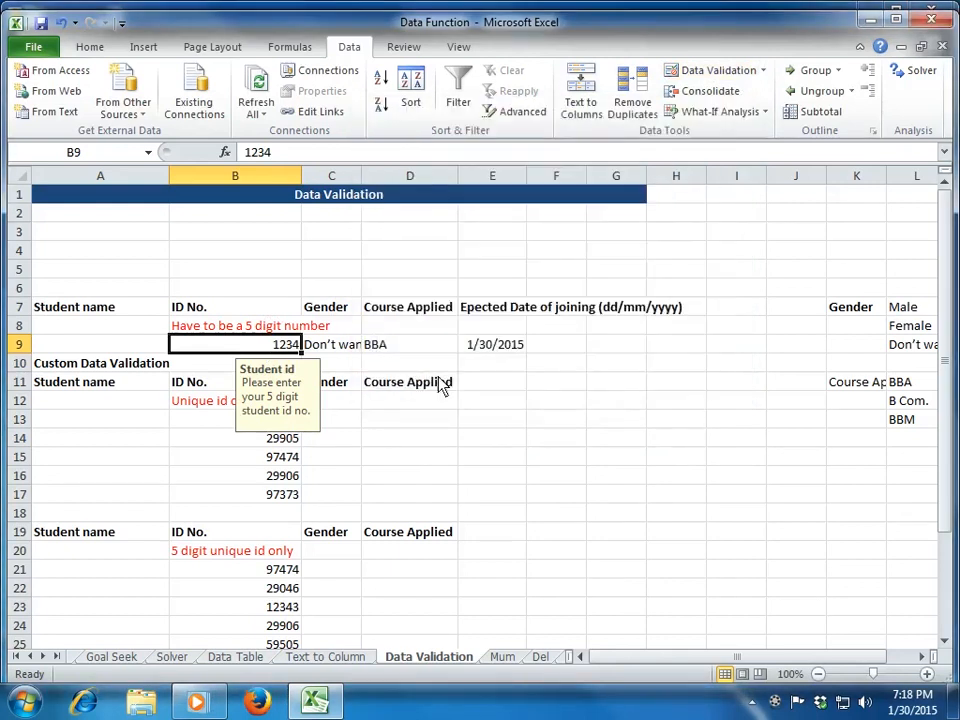
Enter a four-digit test number in cell B9 and accept it at the information alert
{"action": "type", "text": "1234"}
{"action": "key", "text": "Return"}
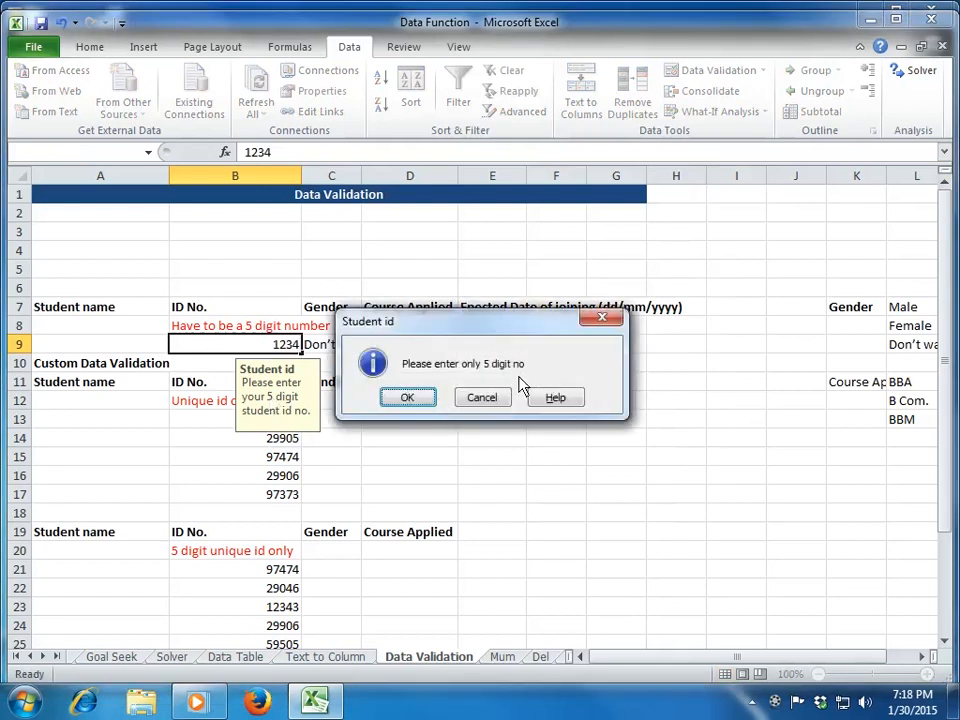
{"action": "left_click", "coordinate": [420, 403]}
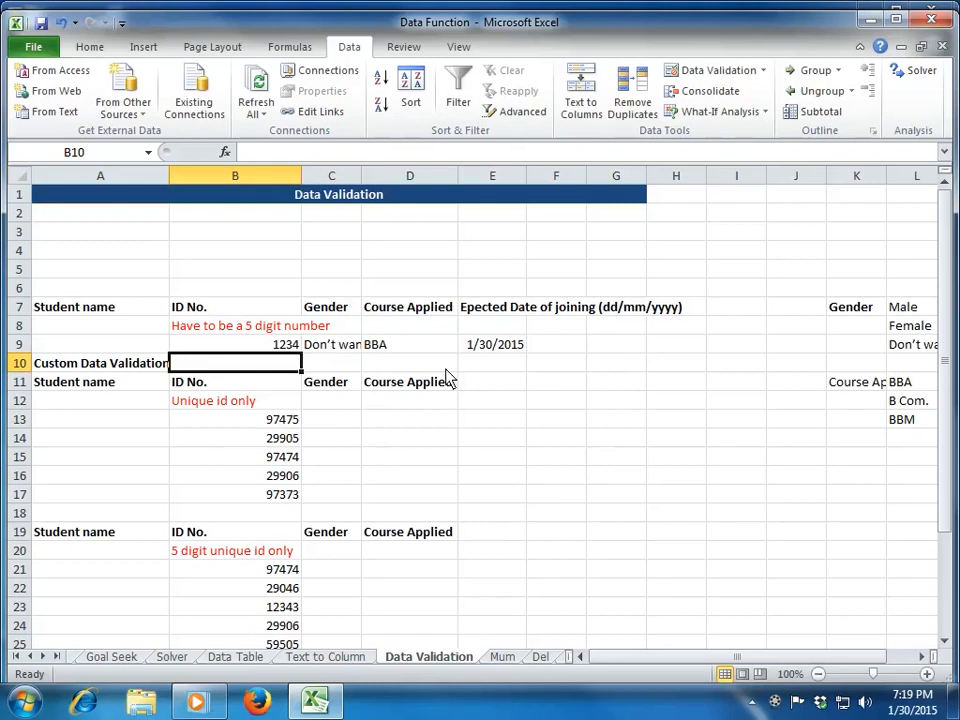
Try the Stop error alert style in cell B9's data validation and review the other available styles
{"action": "key", "text": "Up"}
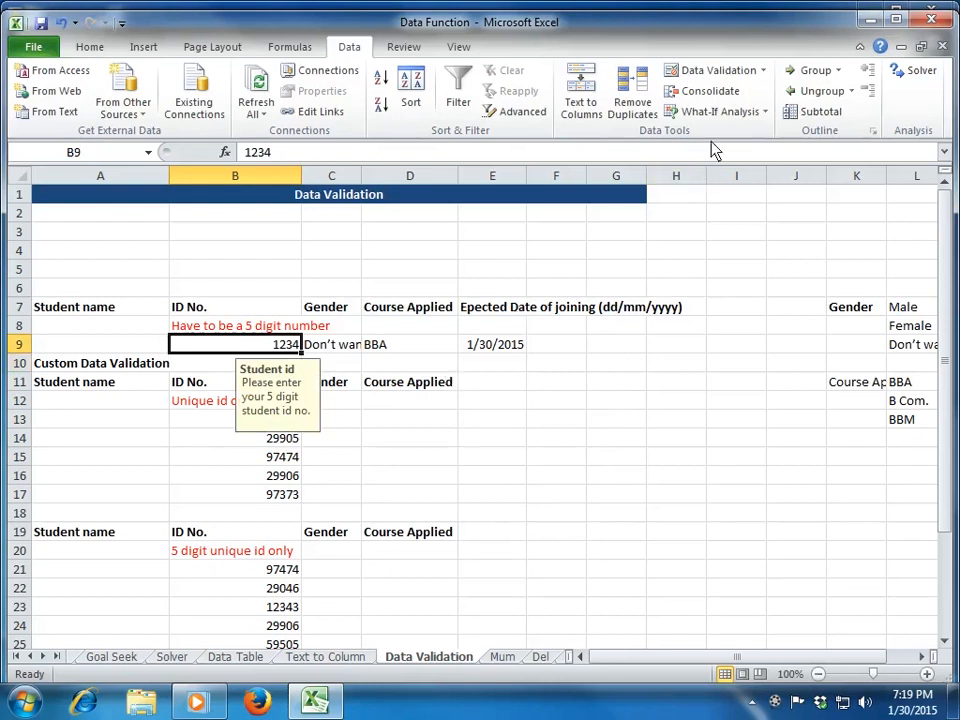
{"action": "left_click", "coordinate": [728, 78]}
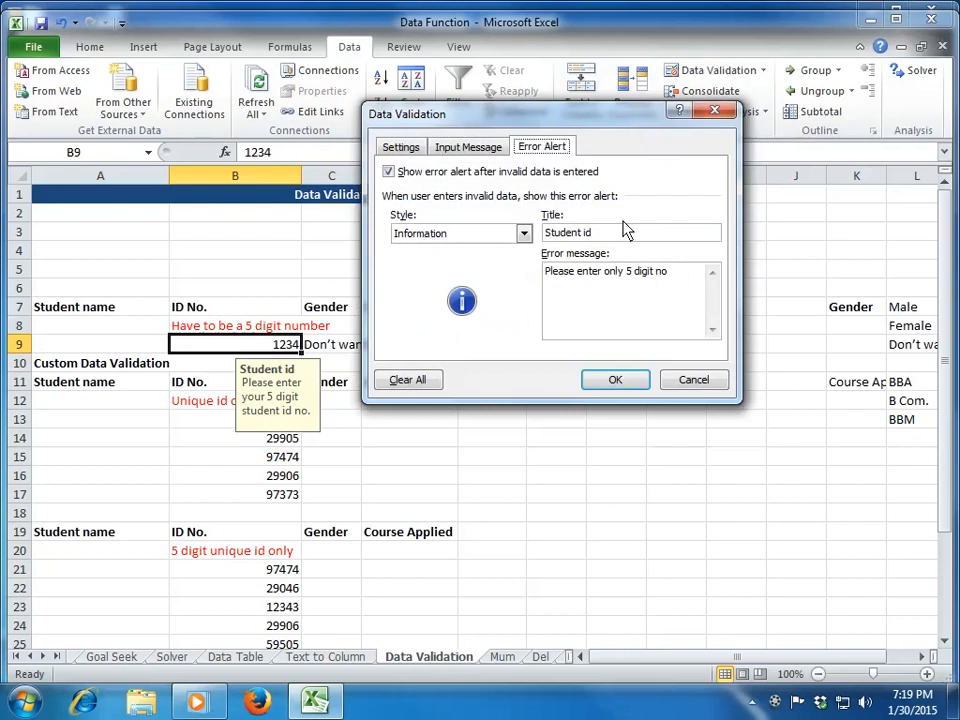
{"action": "left_click", "coordinate": [523, 233]}
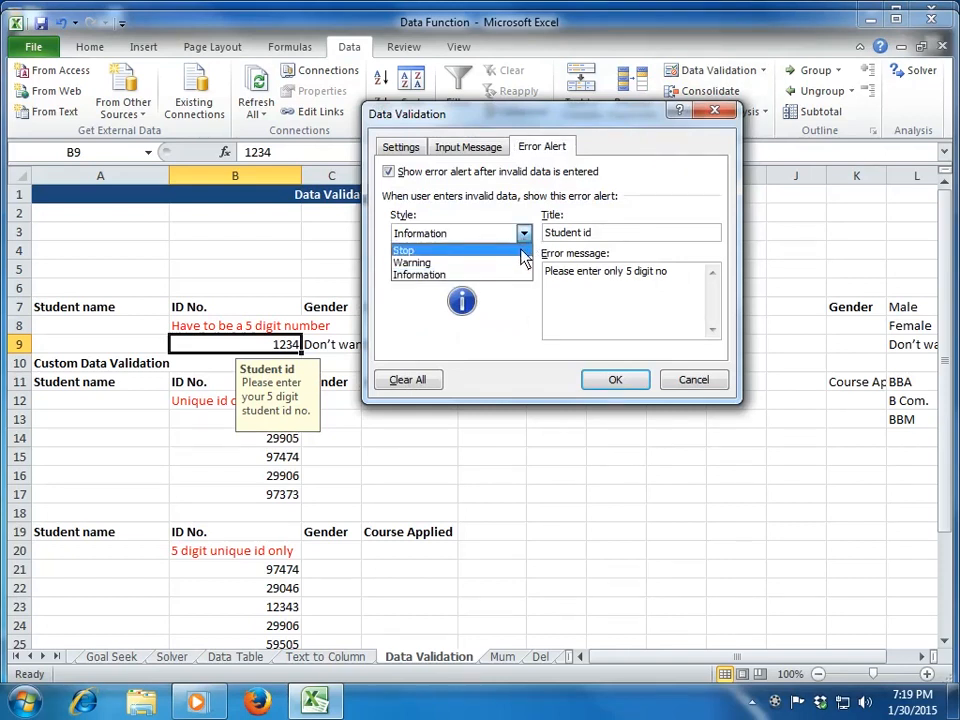
{"action": "left_click", "coordinate": [520, 251]}
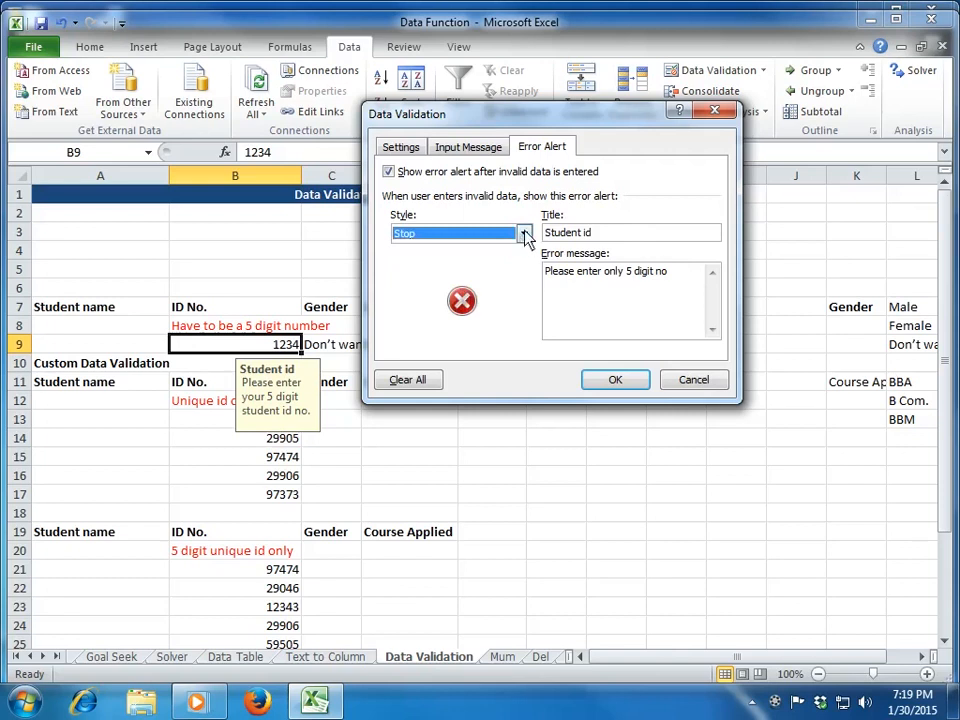
{"action": "left_click", "coordinate": [523, 236]}
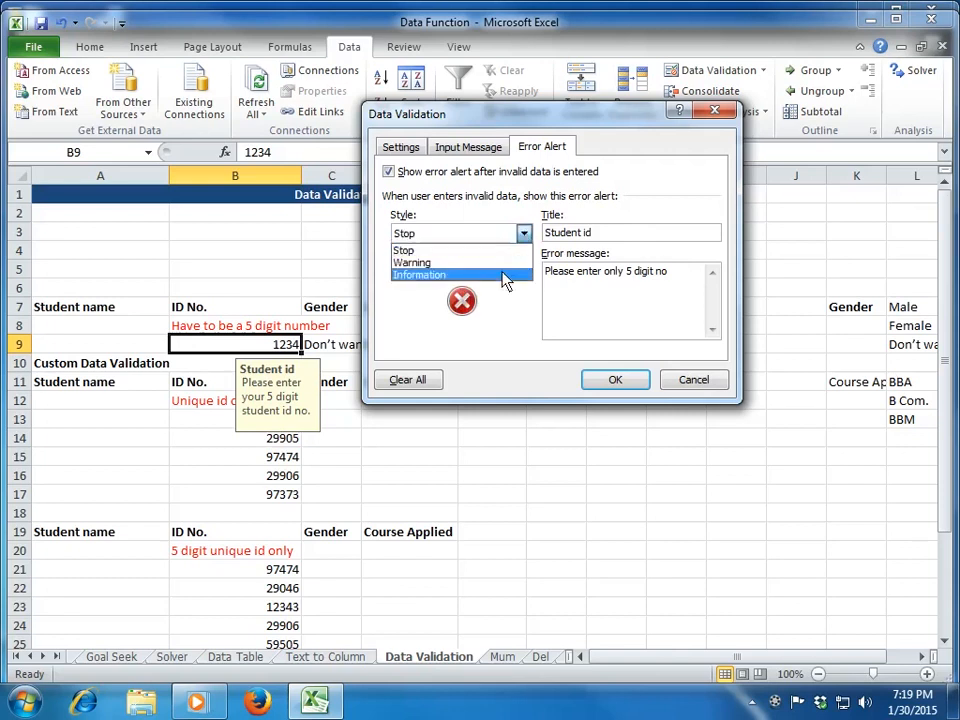
{"action": "key", "text": "Escape"}
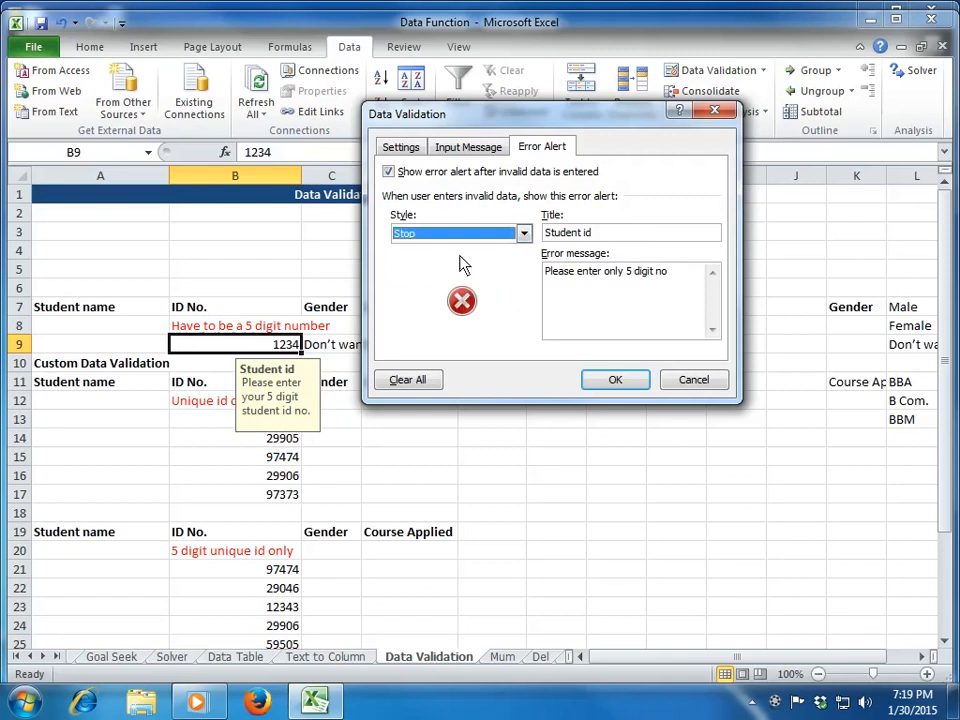
Try a Decimal criterion with minimum 10000.1234 in cell B9's data validation, remove the decimals and discard the changes
{"action": "left_click", "coordinate": [404, 150]}
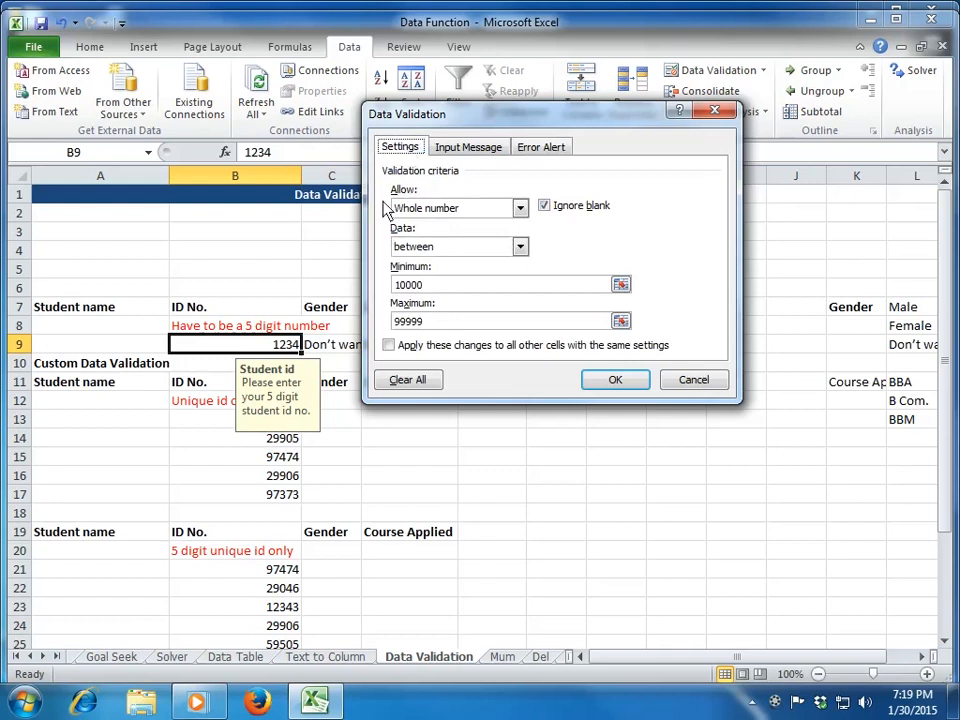
{"action": "left_click", "coordinate": [429, 210]}
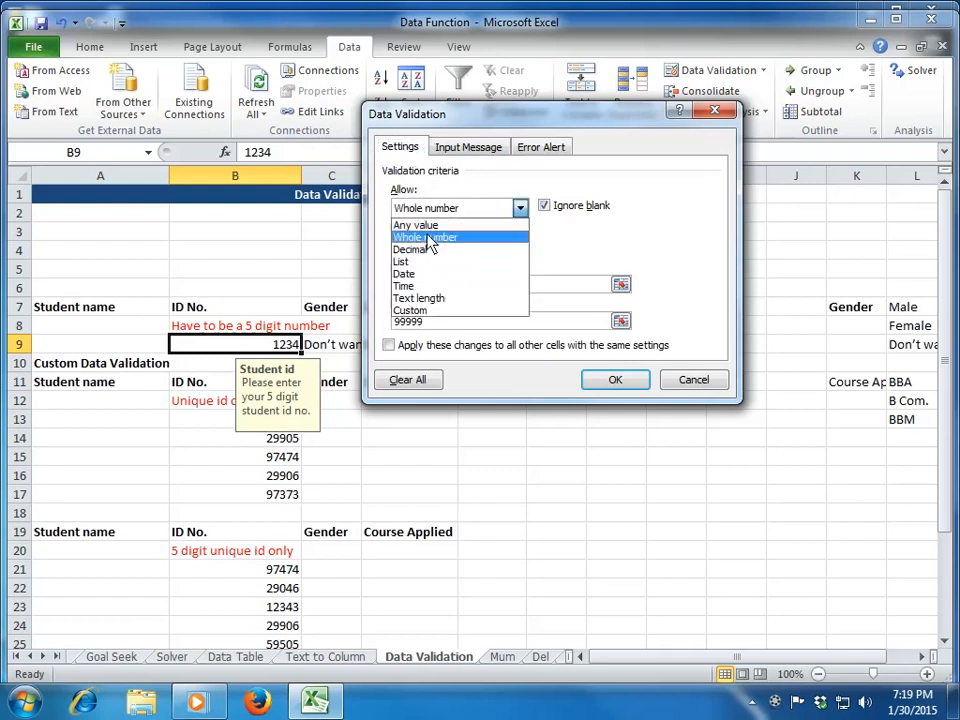
{"action": "left_click", "coordinate": [425, 249]}
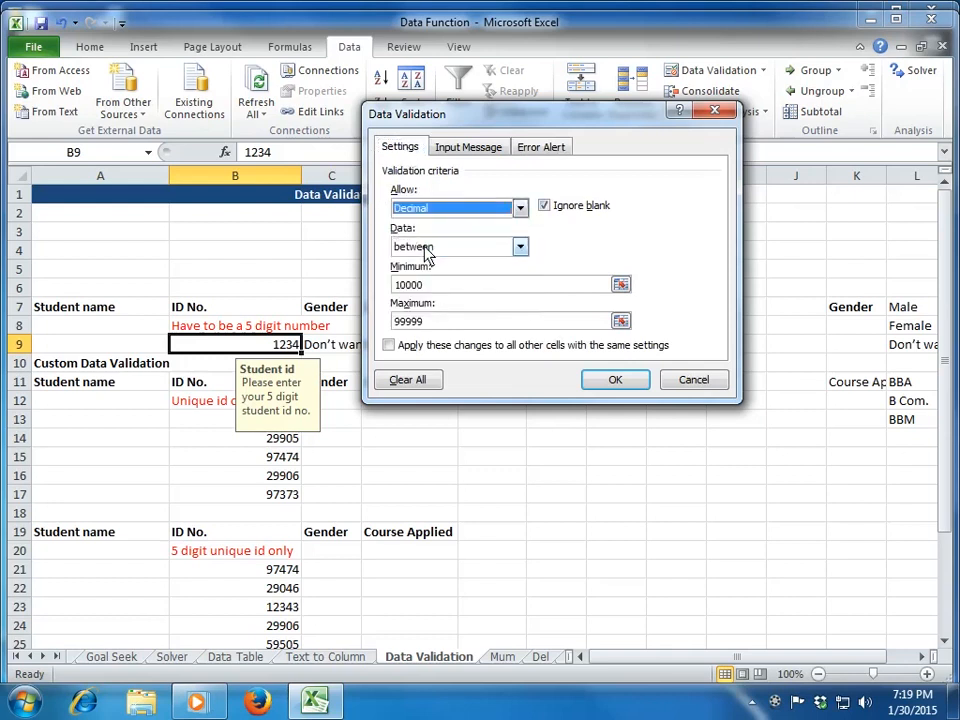
{"action": "left_click", "coordinate": [461, 289]}
{"action": "type", "text": ".1234"}
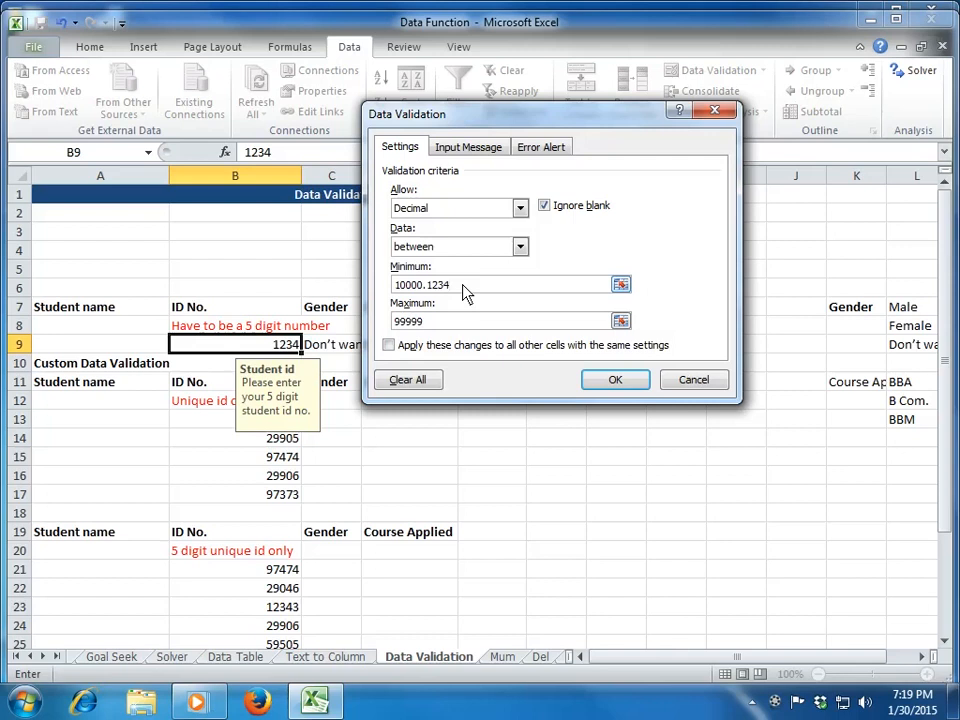
{"action": "key", "text": "BackSpace"}
{"action": "key", "text": "BackSpace"}
{"action": "key", "text": "BackSpace"}
{"action": "key", "text": "BackSpace"}
{"action": "left_click", "coordinate": [460, 208]}
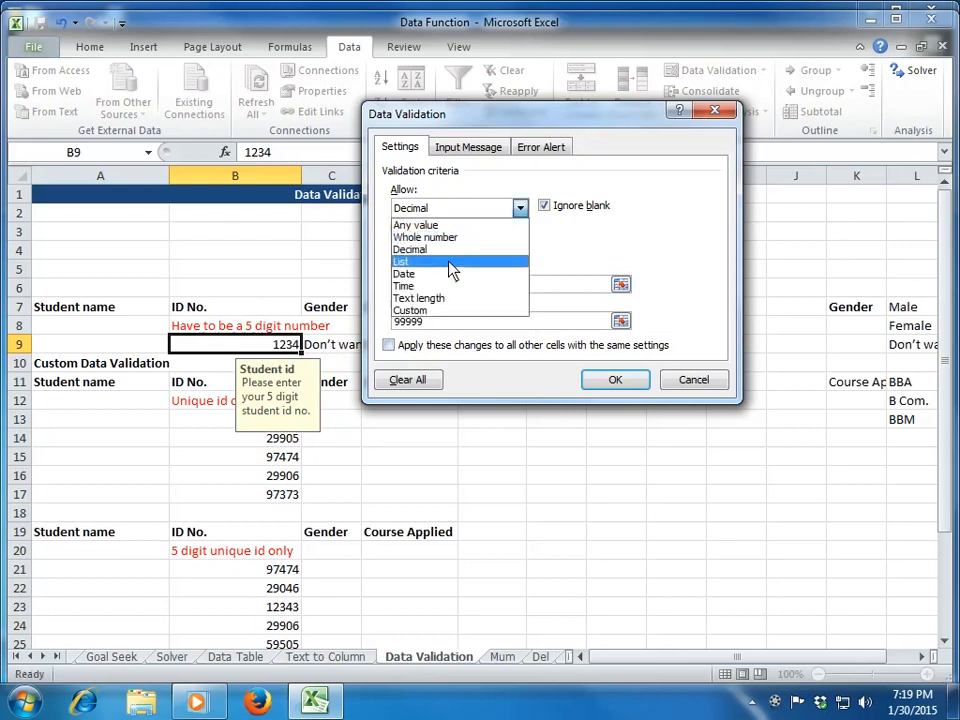
{"action": "key", "text": "Escape"}
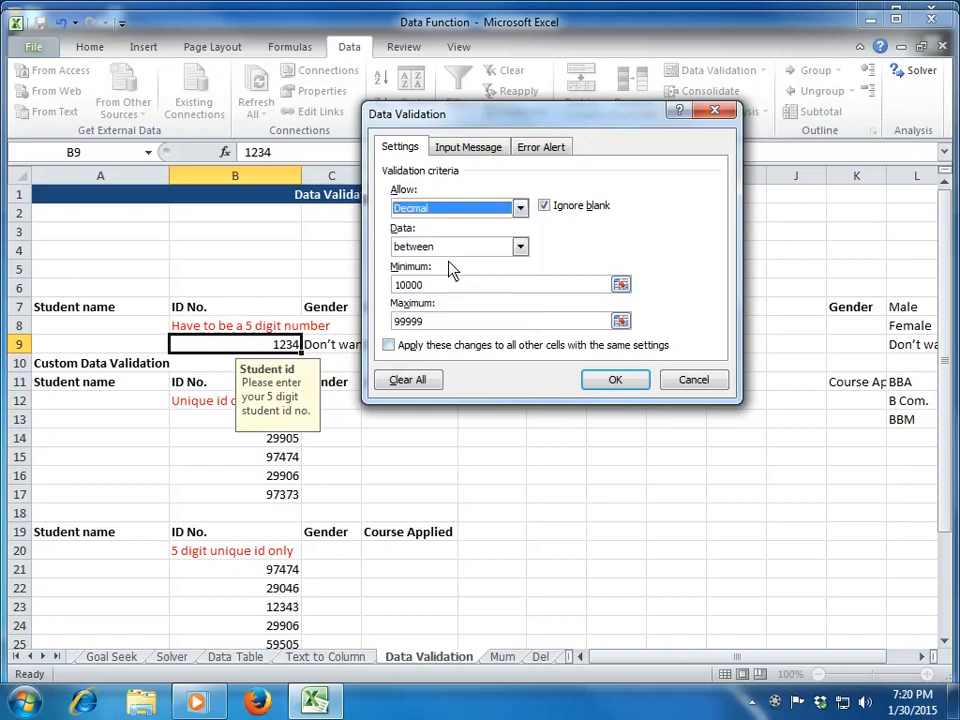
{"action": "key", "text": "Escape"}
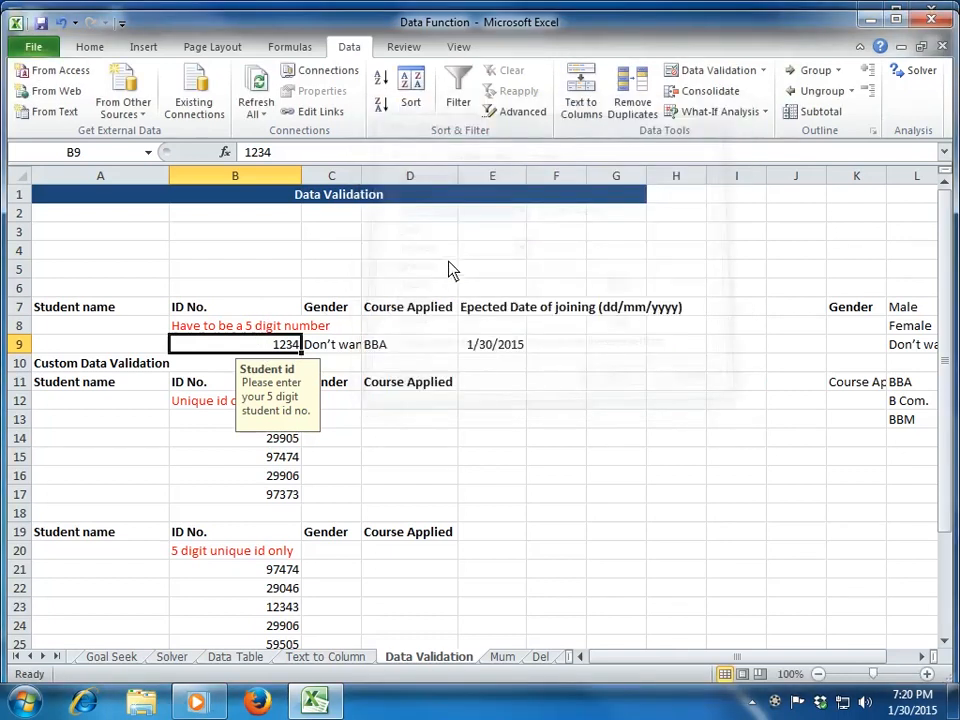
Apply List data validation to Gender cell C9 with the source Male,Female,Don't want to doisclose
{"action": "left_click", "coordinate": [339, 356]}
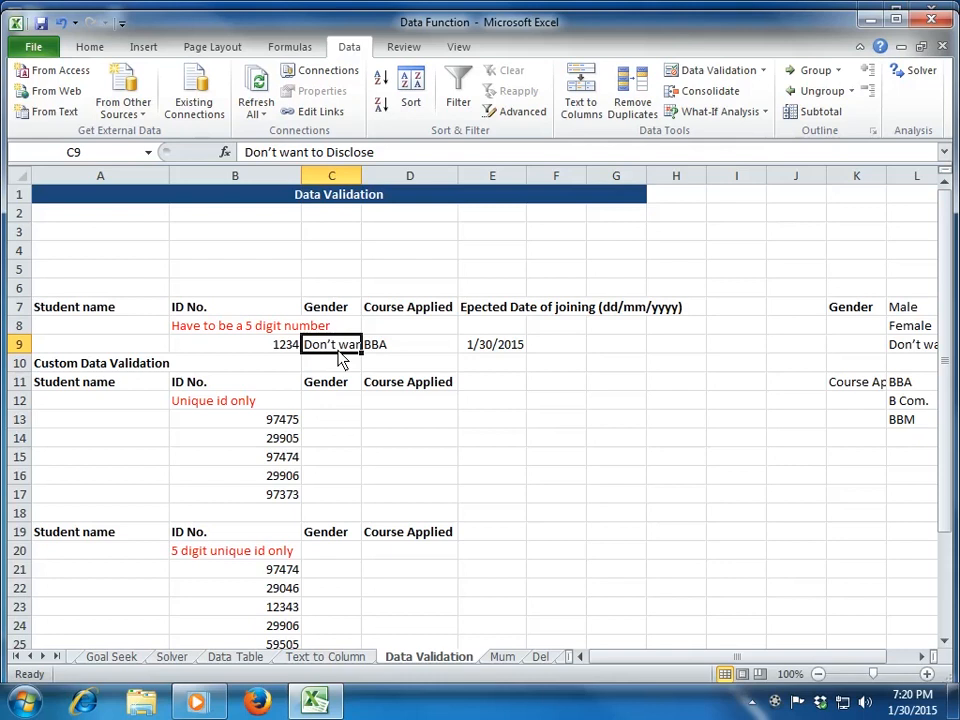
{"action": "key", "text": "Down"}
{"action": "key", "text": "Up"}
{"action": "left_click", "coordinate": [712, 72]}
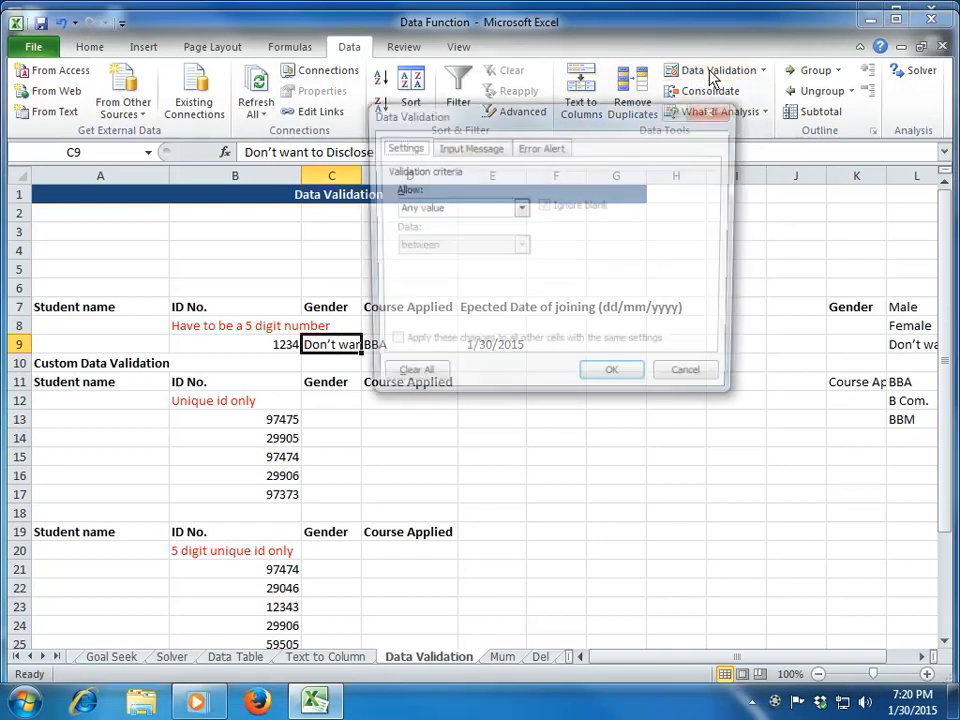
{"action": "left_click", "coordinate": [521, 209]}
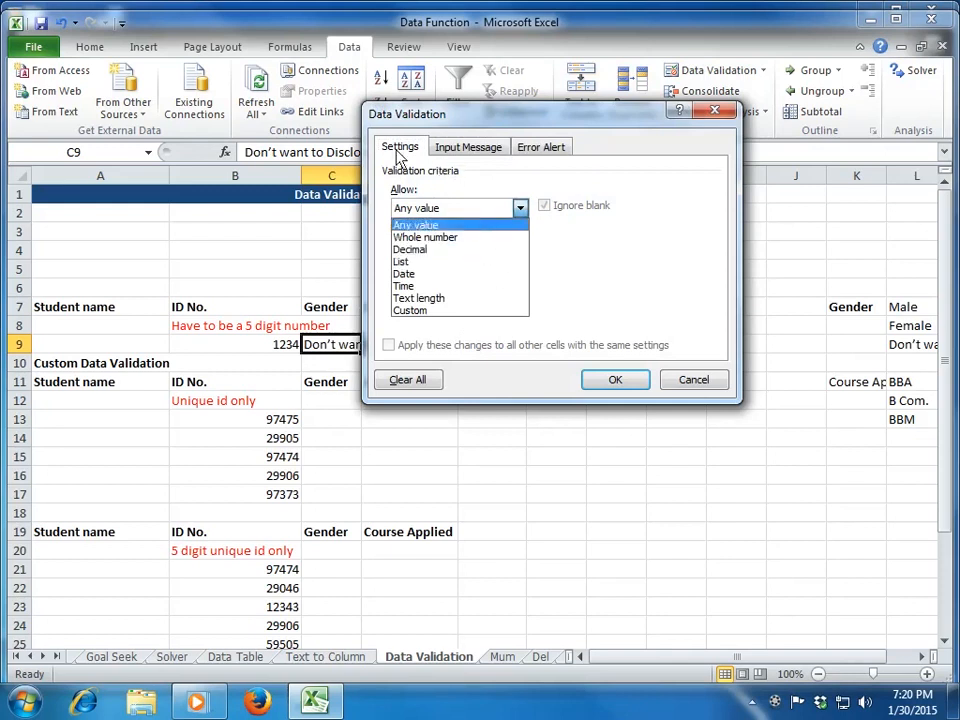
{"action": "left_click", "coordinate": [457, 264]}
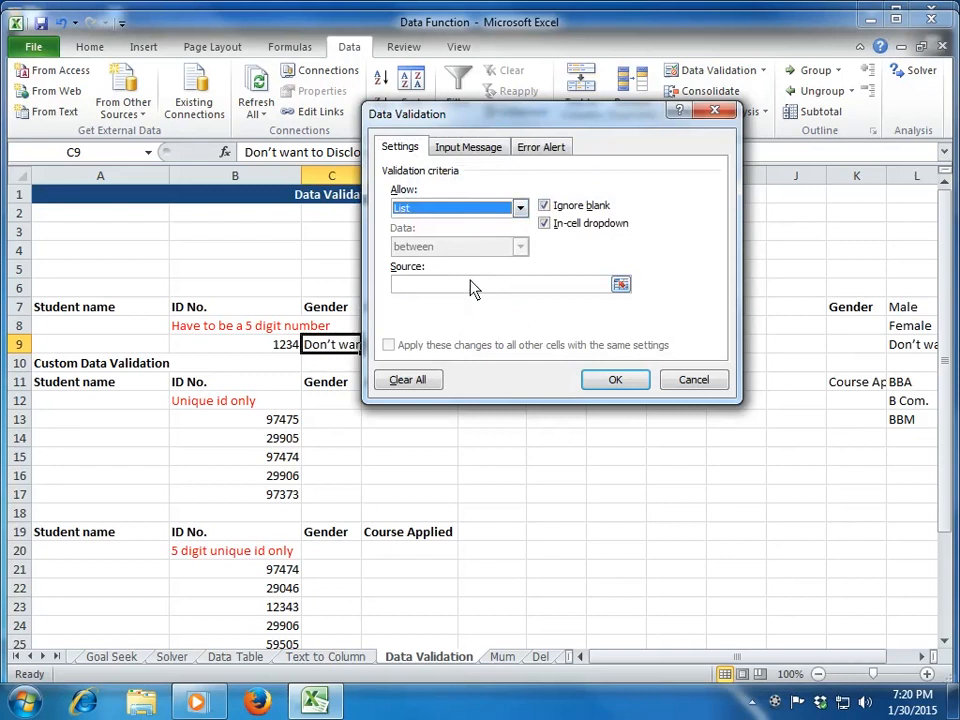
{"action": "left_click", "coordinate": [472, 287]}
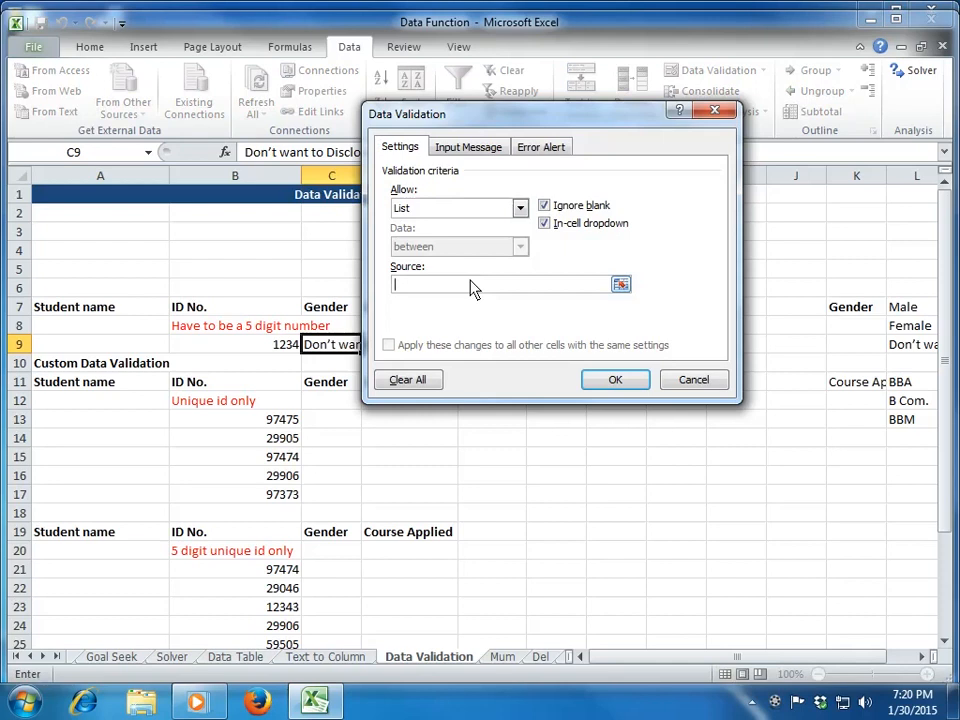
{"action": "type", "text": "Male,"}
{"action": "key", "text": "BackSpace"}
{"action": "type", "text": "Female,Don't want to doi"}
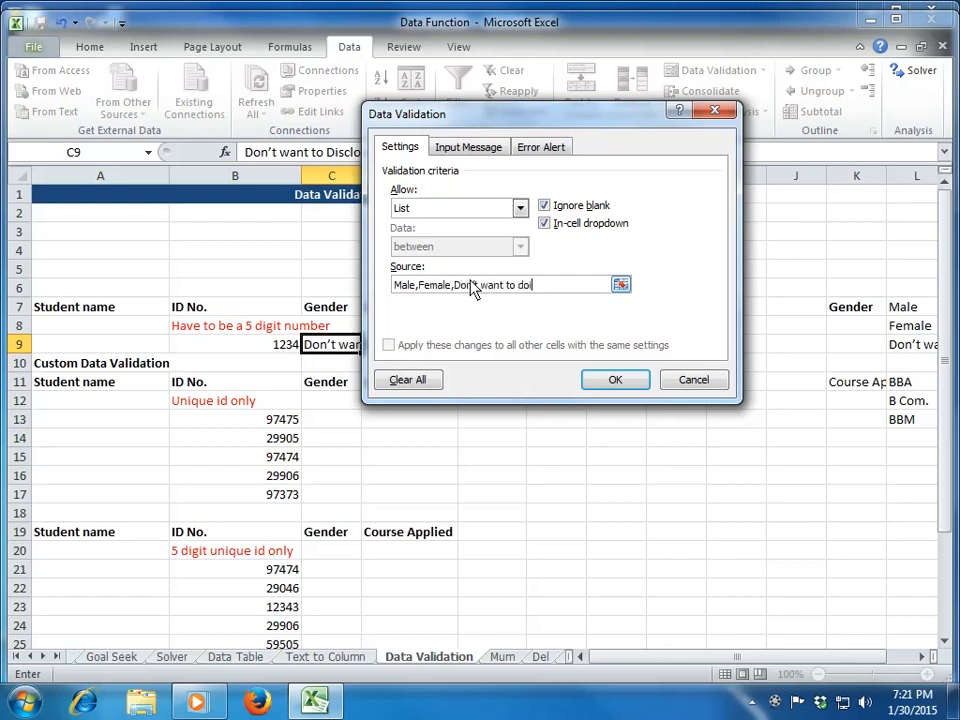
{"action": "type", "text": "sclose"}
{"action": "left_click", "coordinate": [614, 383]}
View the in-cell list of Gender cell C9 and choose Female from it
{"action": "left_click", "coordinate": [397, 478]}
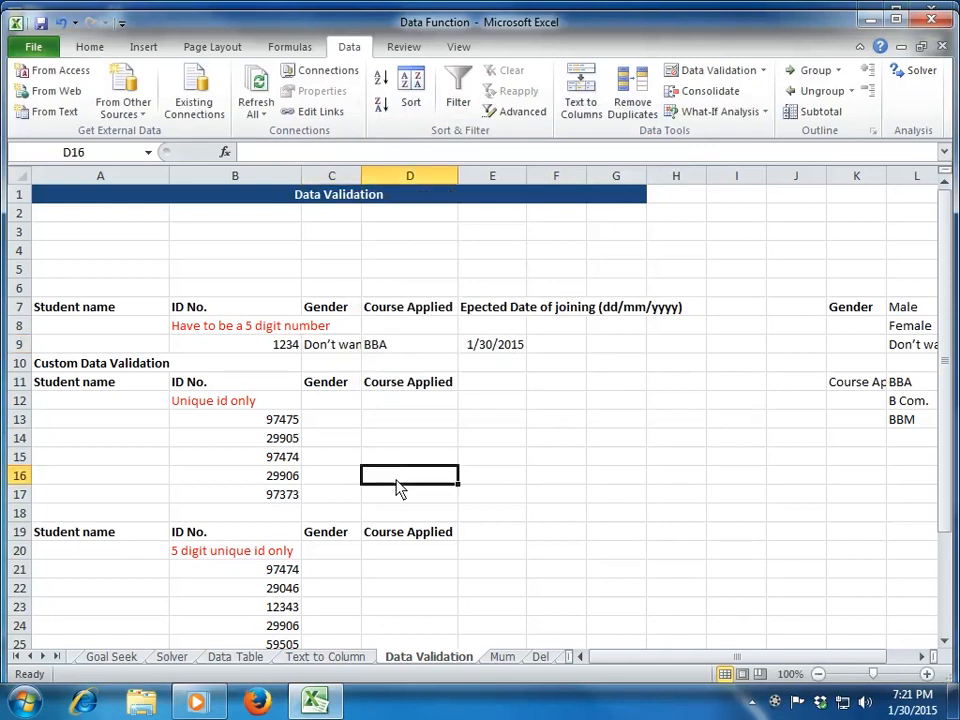
{"action": "left_click", "coordinate": [345, 345]}
{"action": "left_click", "coordinate": [370, 345]}
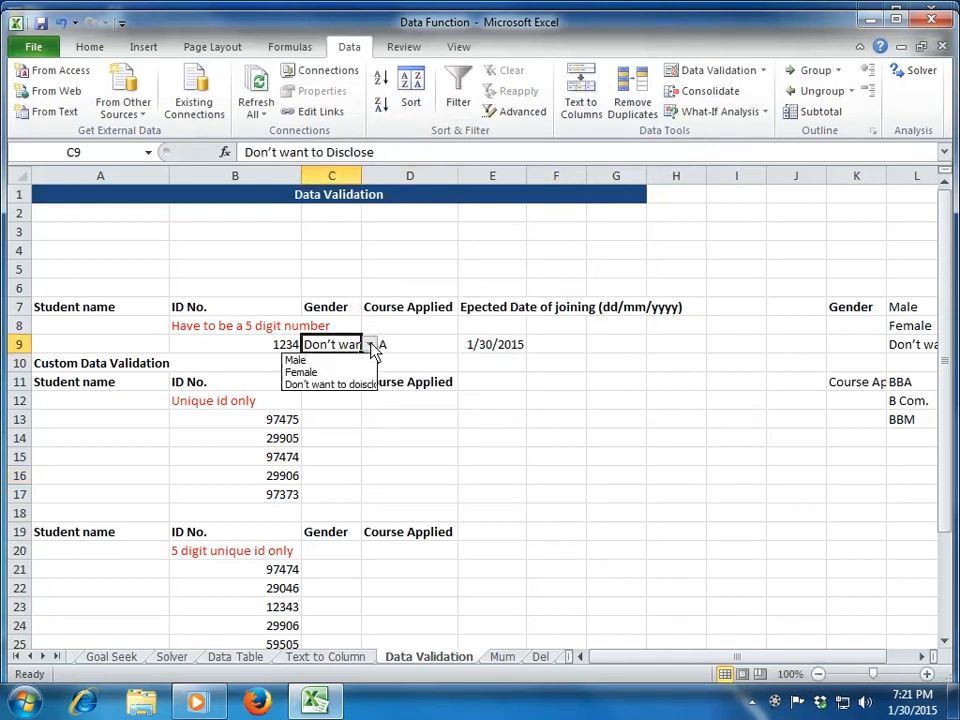
{"action": "left_click", "coordinate": [370, 345]}
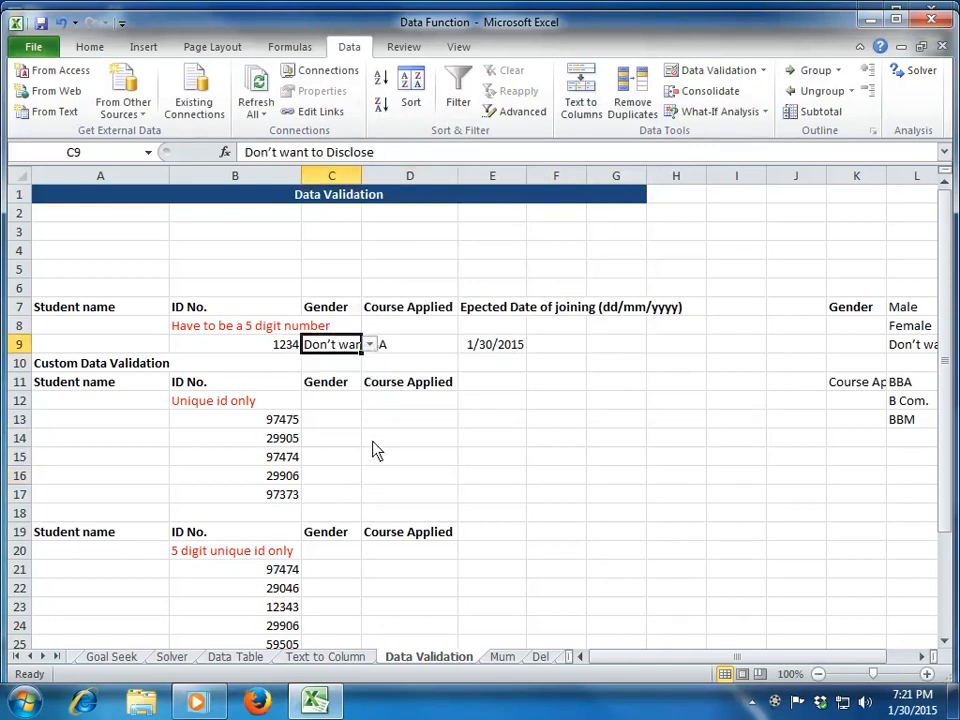
{"action": "left_click", "coordinate": [415, 513]}
{"action": "left_click", "coordinate": [343, 350]}
{"action": "left_click", "coordinate": [370, 345]}
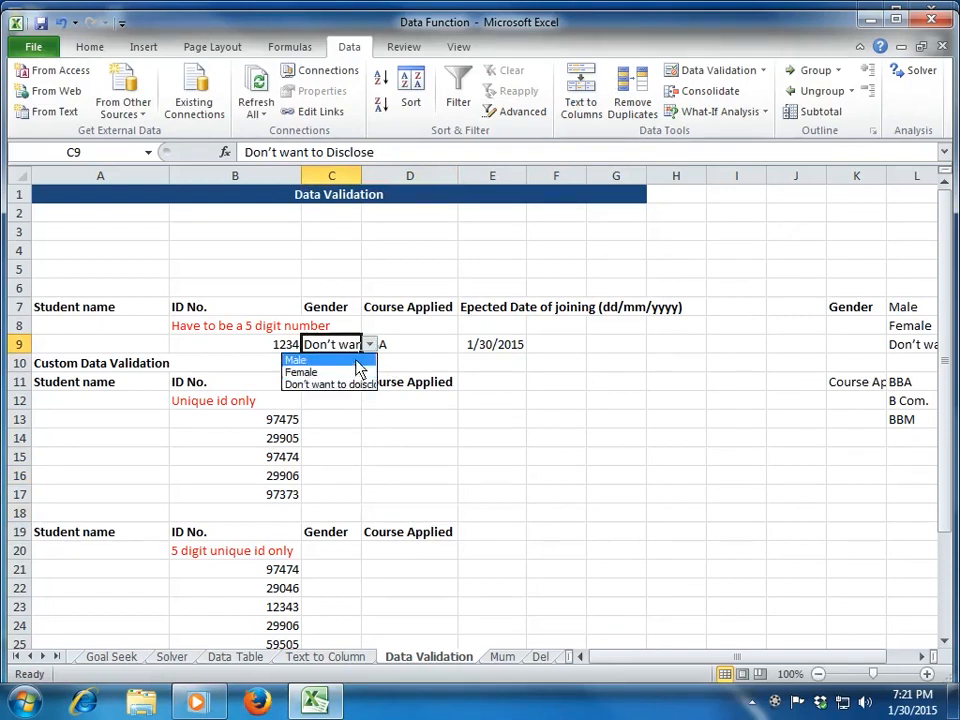
{"action": "left_click", "coordinate": [361, 373]}
{"action": "key", "text": "Down"}
{"action": "key", "text": "Up"}
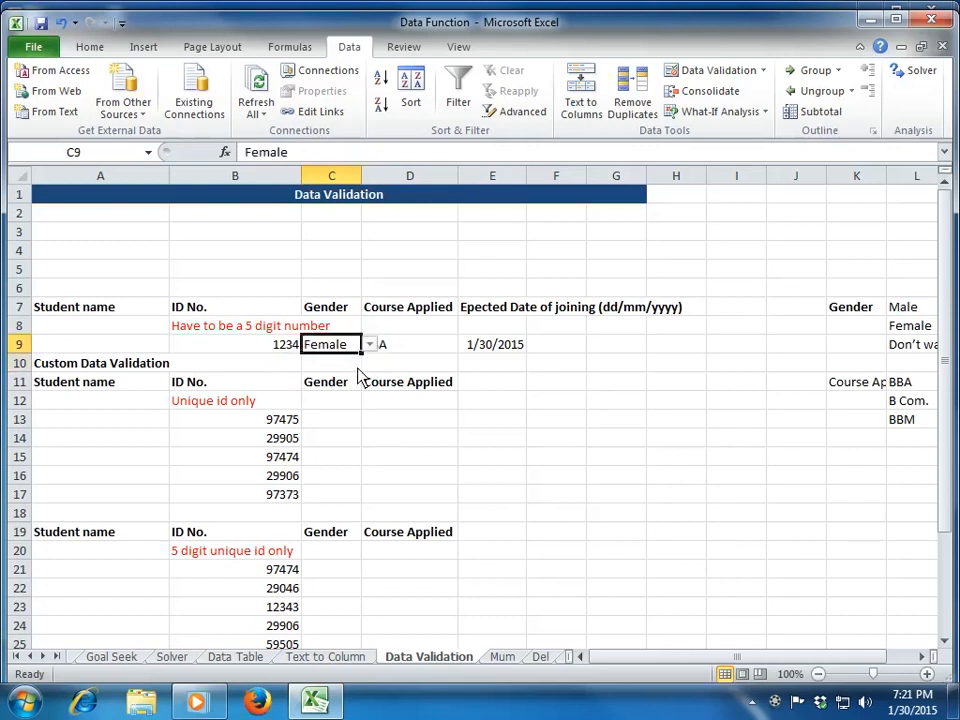
Test cell C9 with an entry outside the list, cancel it and view the allowed options again
{"action": "type", "text": "varun"}
{"action": "key", "text": "Return"}
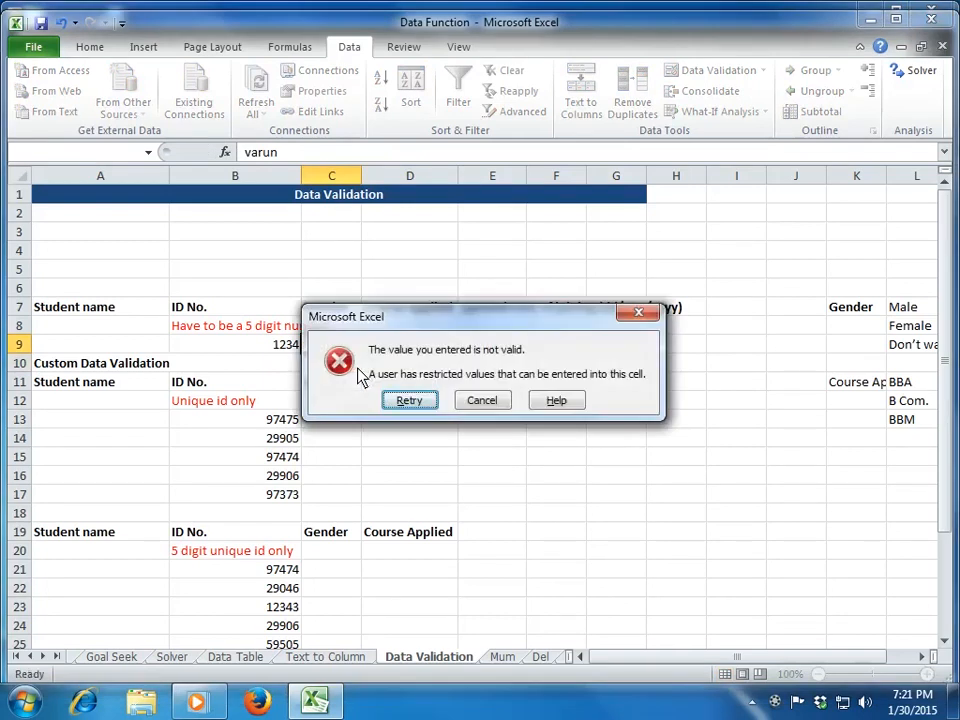
{"action": "key", "text": "Escape"}
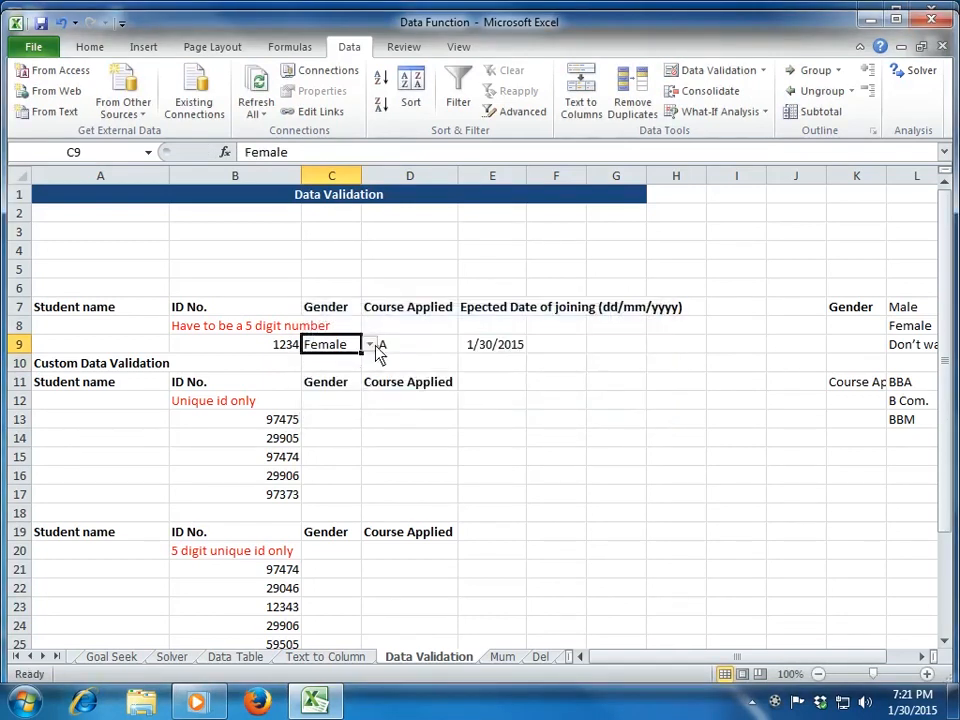
{"action": "left_click", "coordinate": [370, 345]}
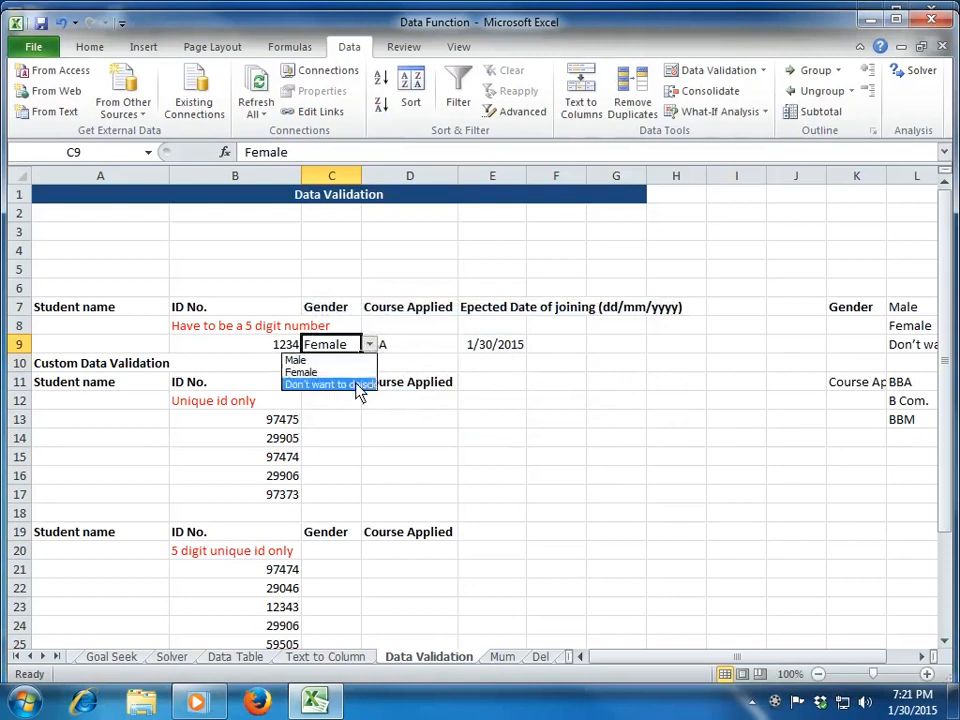
{"action": "key", "text": "Escape"}
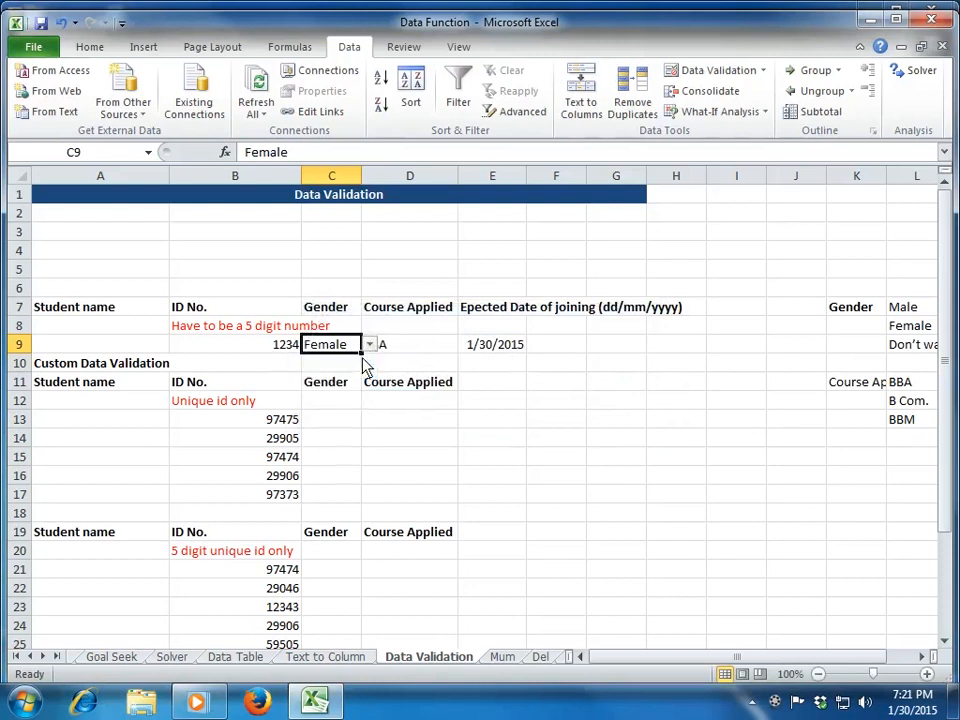
Clear all existing data validation from Course Applied cell D9
{"action": "left_click", "coordinate": [411, 350]}
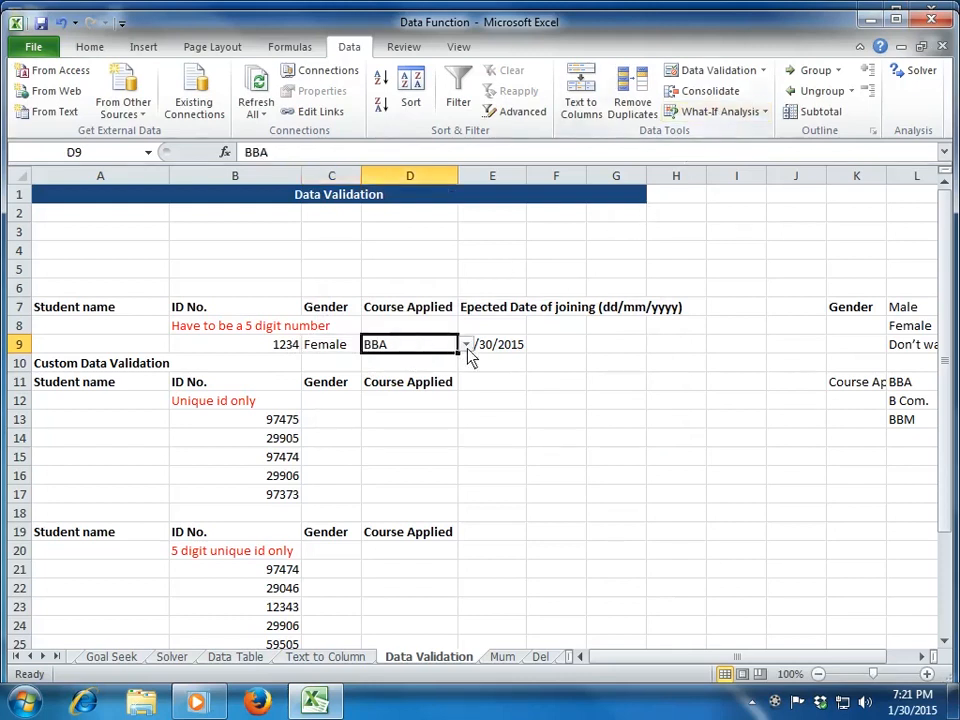
{"action": "left_click", "coordinate": [716, 72]}
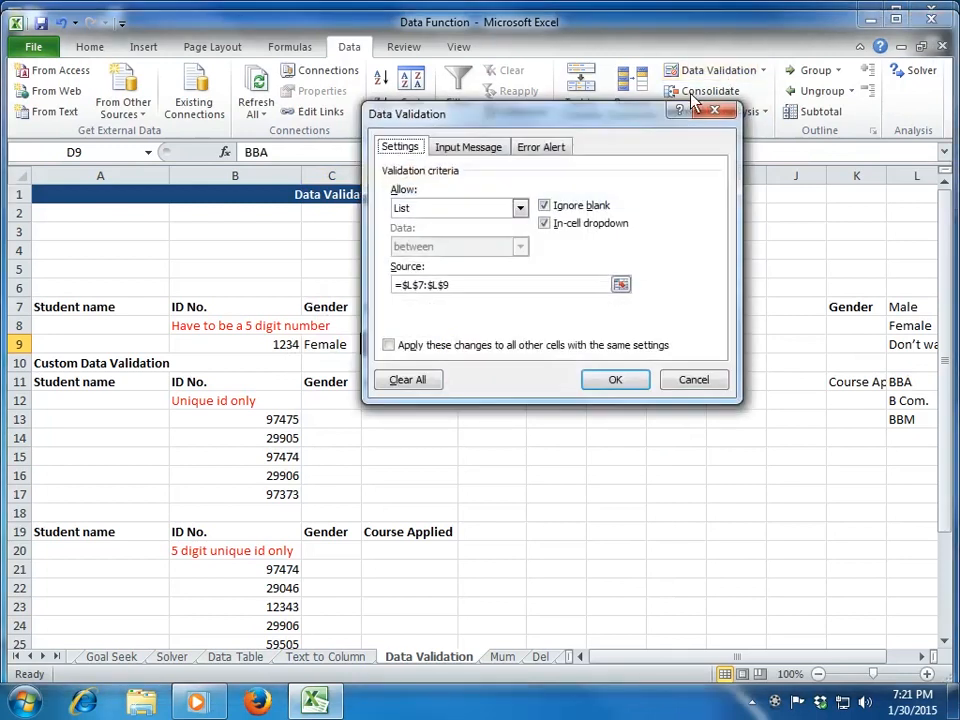
{"action": "left_click", "coordinate": [424, 392]}
{"action": "left_click", "coordinate": [600, 392]}
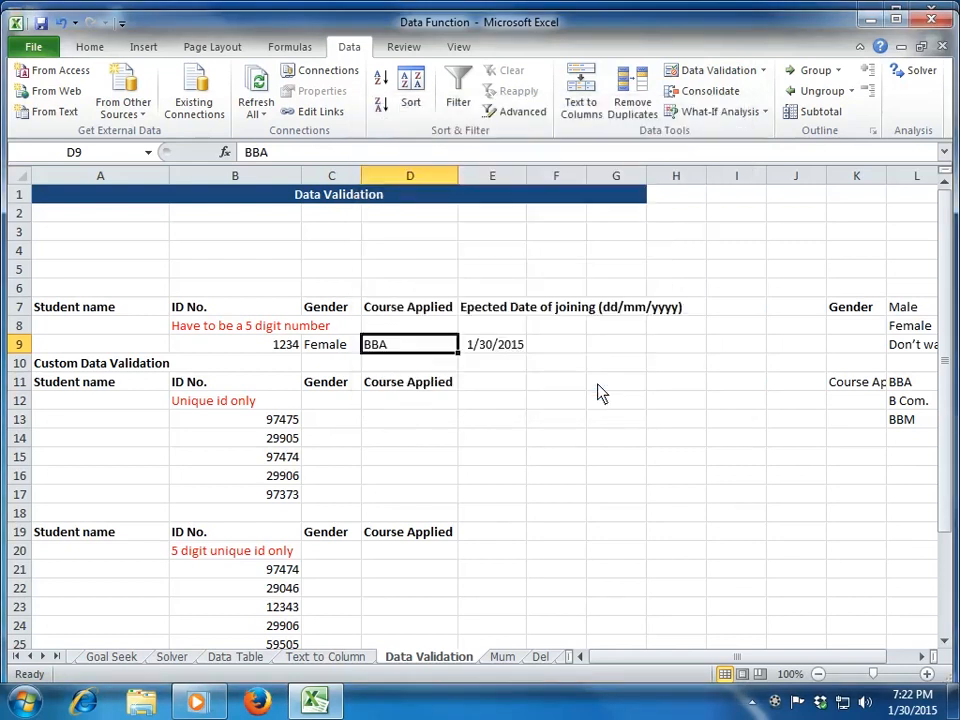
{"action": "left_click", "coordinate": [545, 438]}
Apply List data validation to Course Applied cell D9 with the source range =$L$11:$L$13
{"action": "left_click", "coordinate": [444, 350]}
{"action": "left_click", "coordinate": [712, 73]}
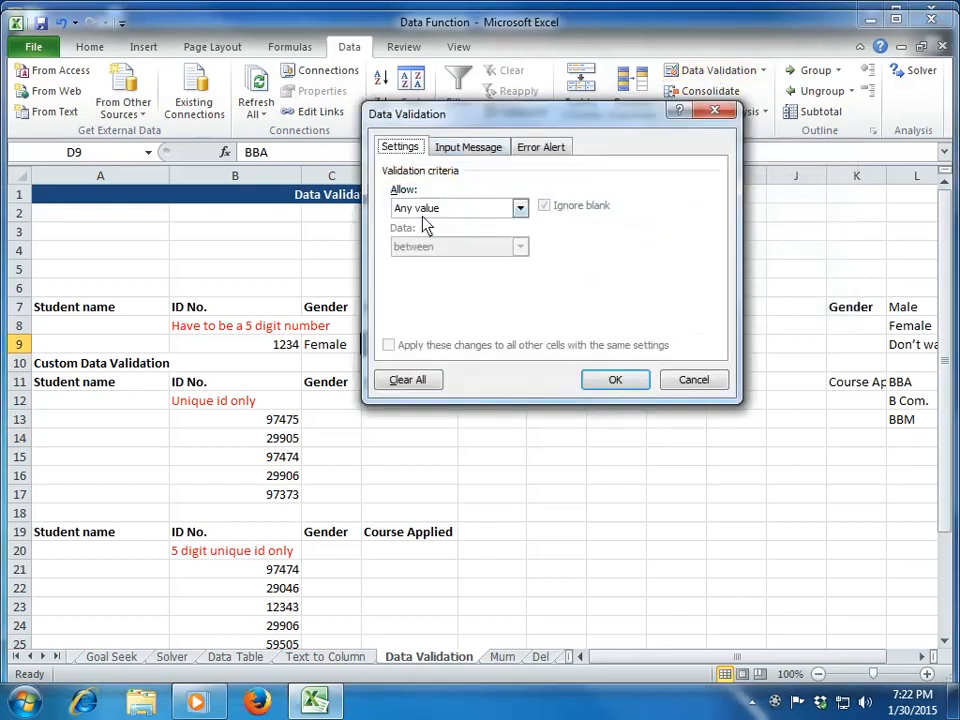
{"action": "left_click", "coordinate": [478, 215]}
{"action": "left_click", "coordinate": [481, 263]}
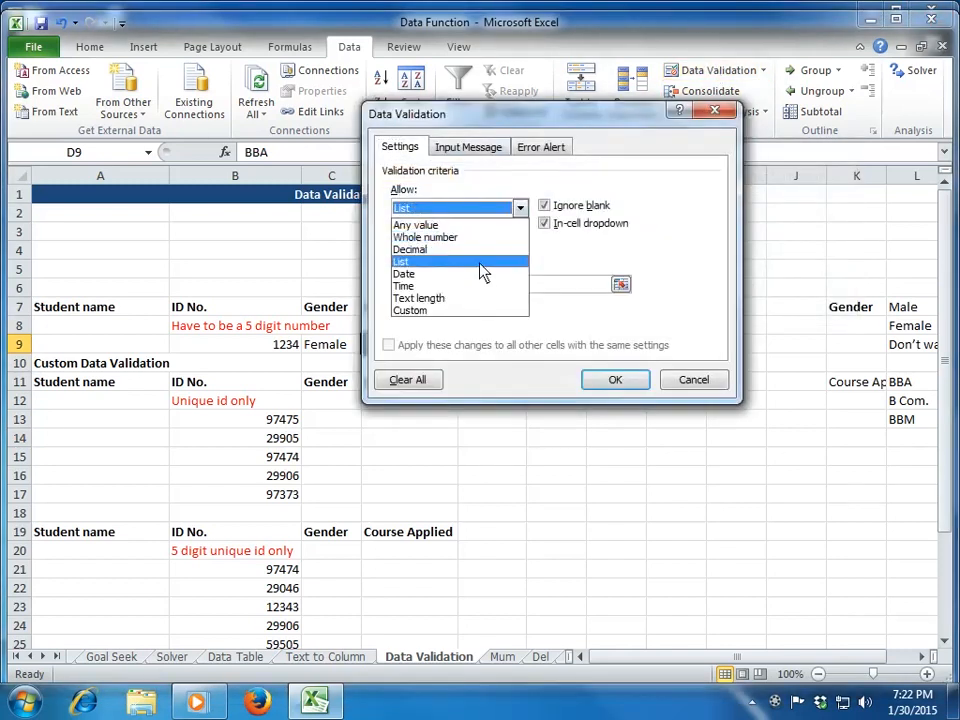
{"action": "left_click", "coordinate": [483, 286]}
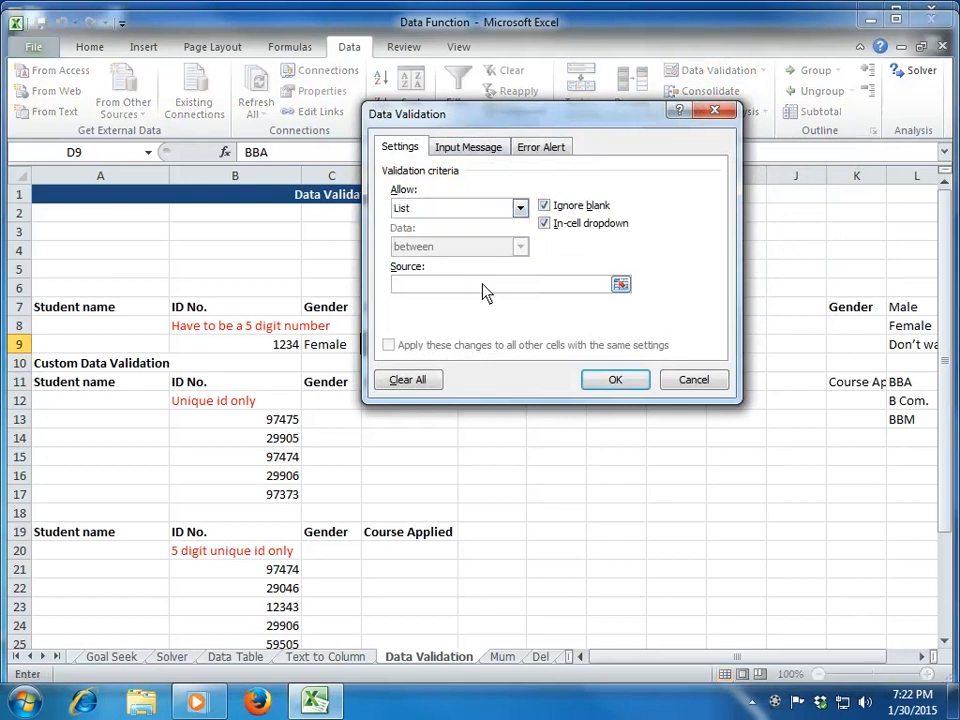
{"action": "left_click", "coordinate": [620, 287]}
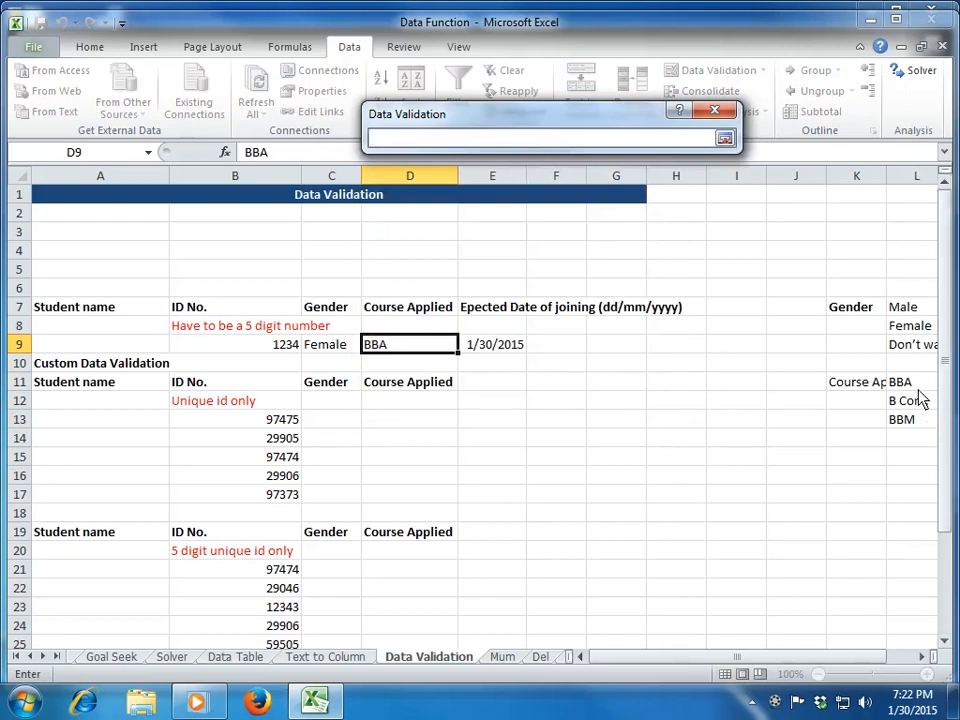
{"action": "left_click_drag", "start_coordinate": [915, 384], "coordinate": [917, 424]}
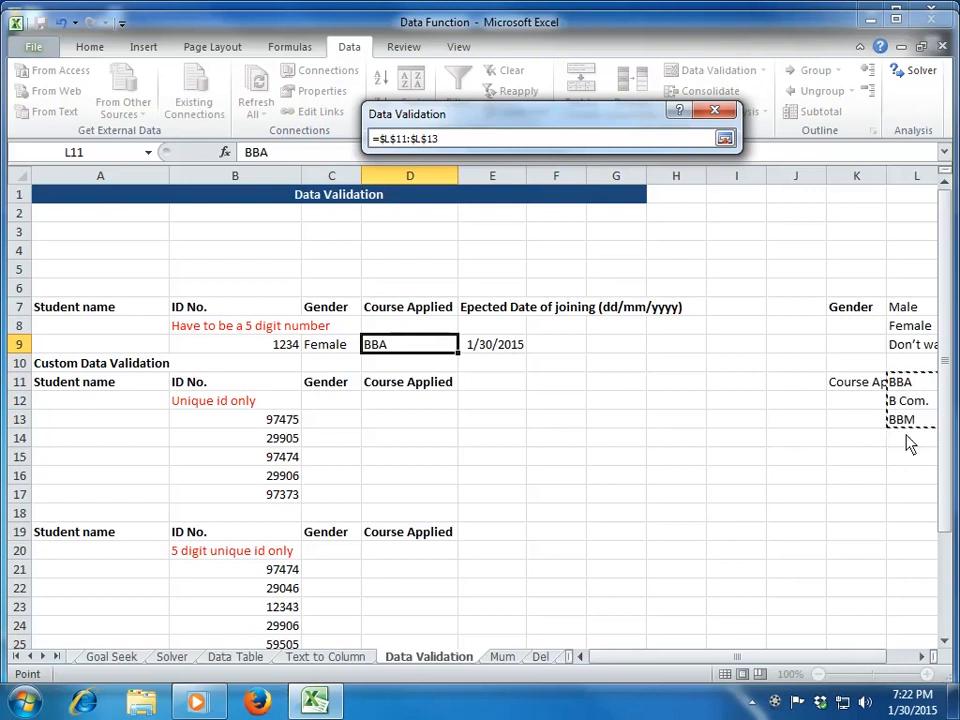
{"action": "left_click", "coordinate": [724, 138]}
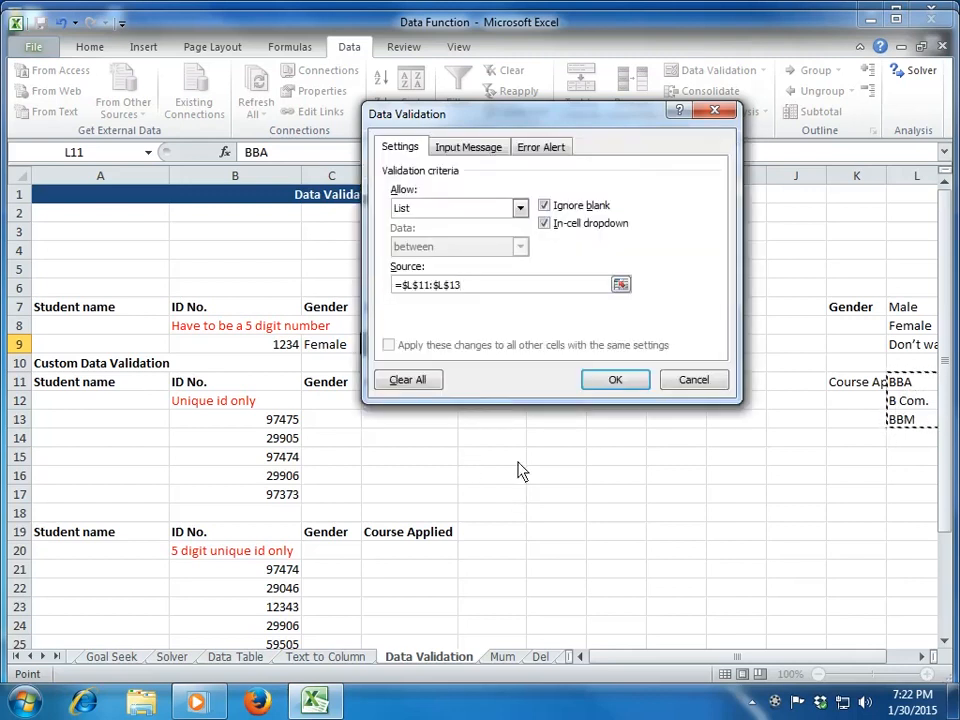
{"action": "left_click", "coordinate": [614, 383]}
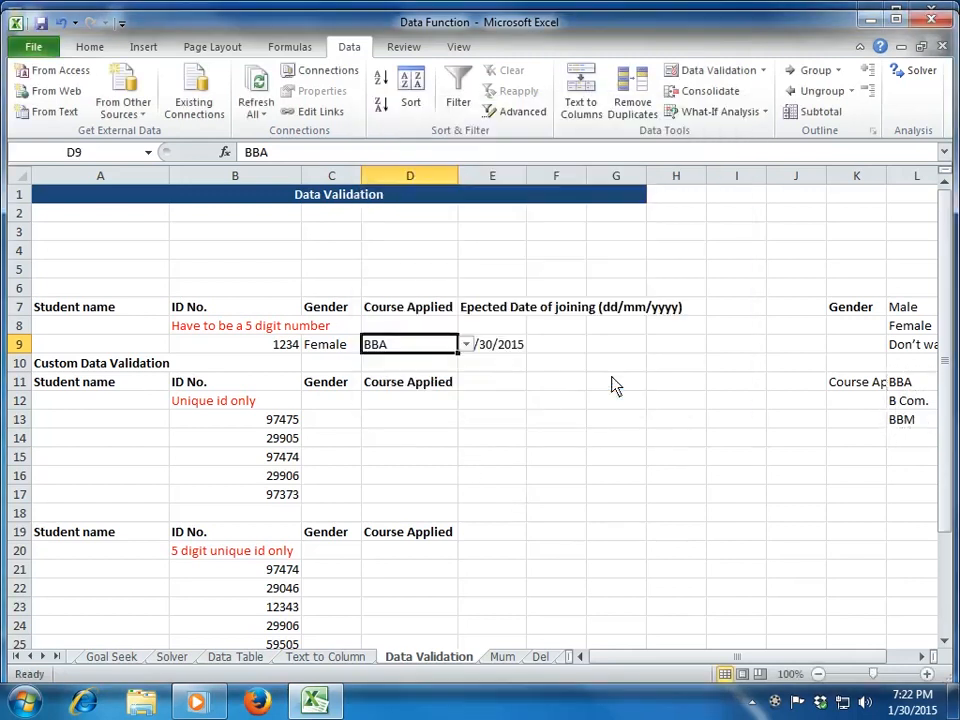
Choose B Com. from the in-cell list of D9, test the cell with the entry ghgjgjgj and cancel it
{"action": "left_click", "coordinate": [466, 345]}
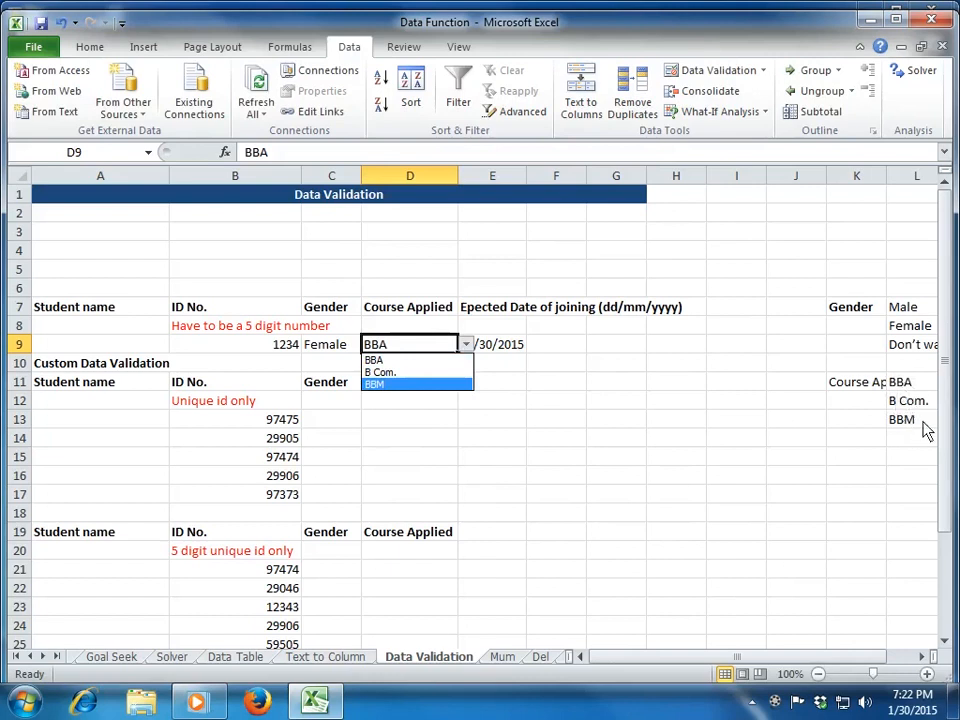
{"action": "left_click", "coordinate": [408, 373]}
{"action": "type", "text": "ghgjgjgj"}
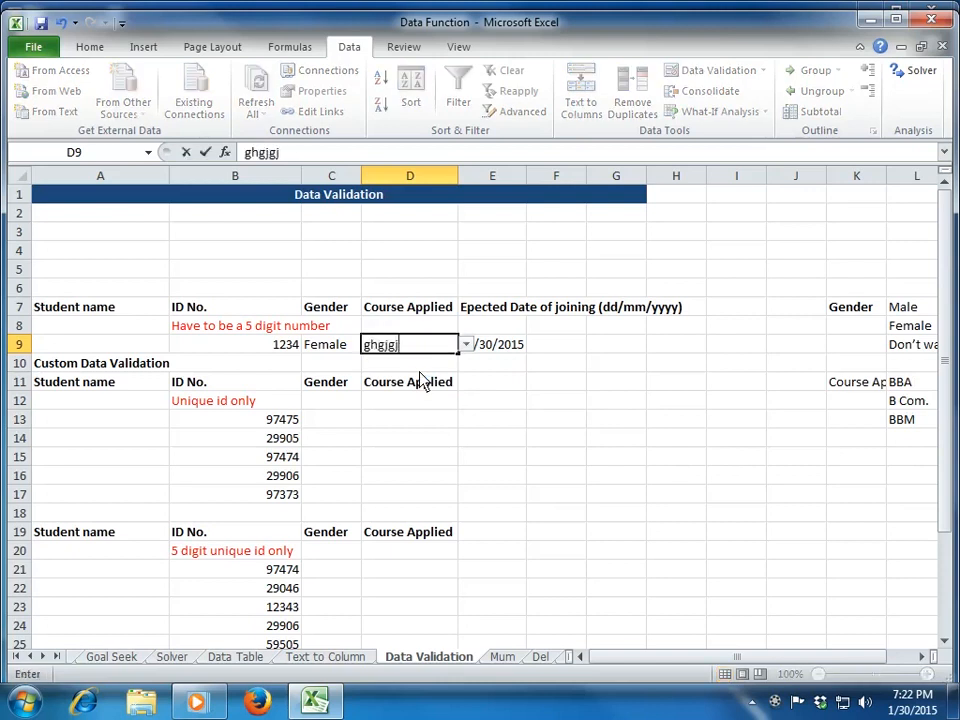
{"action": "key", "text": "Return"}
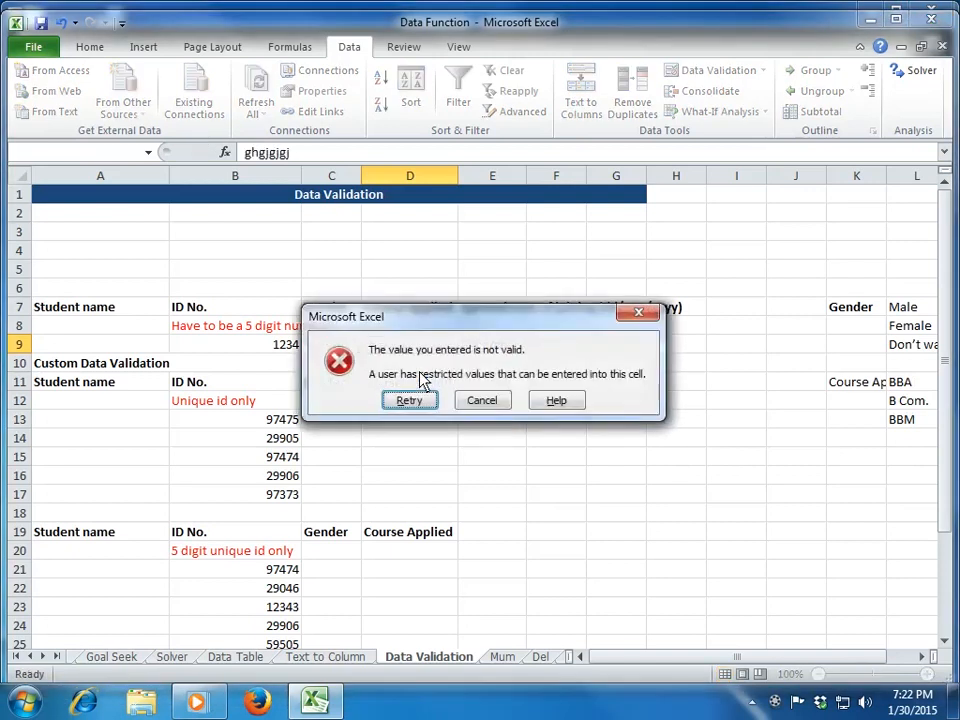
{"action": "key", "text": "Escape"}
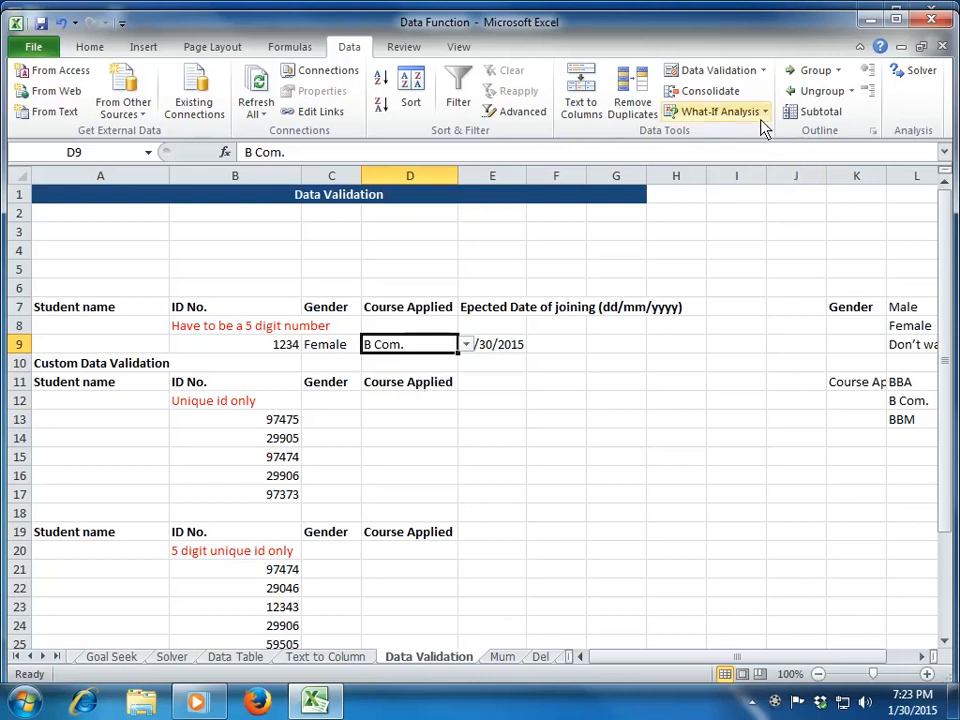
Change the course source entry in L13 to BMM and choose BMM from the in-cell list of D9
{"action": "left_click", "coordinate": [908, 402]}
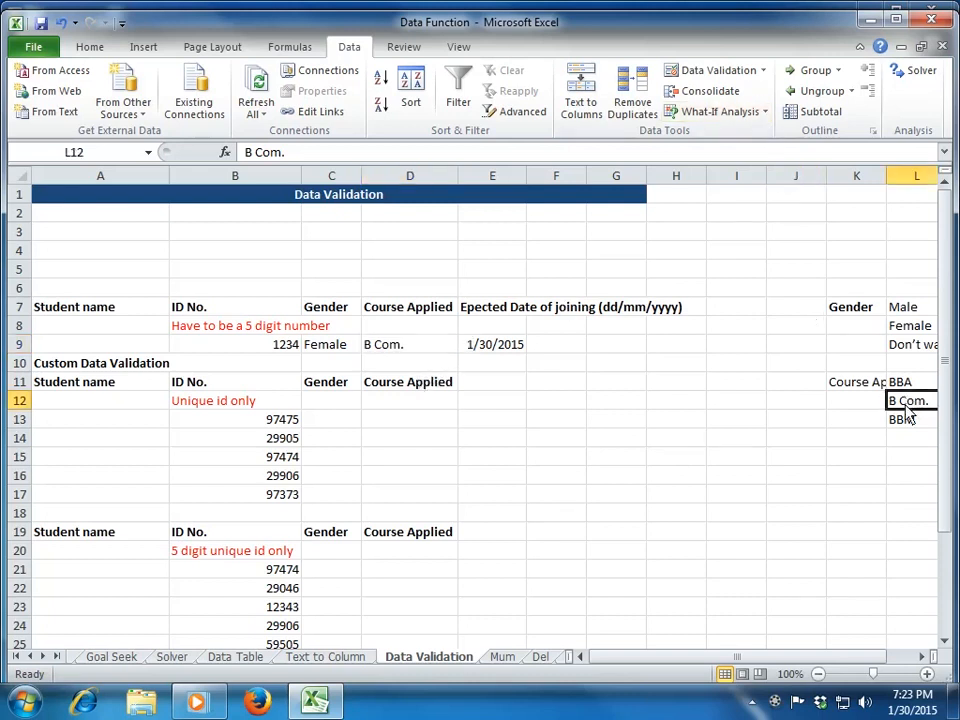
{"action": "left_click", "coordinate": [906, 419]}
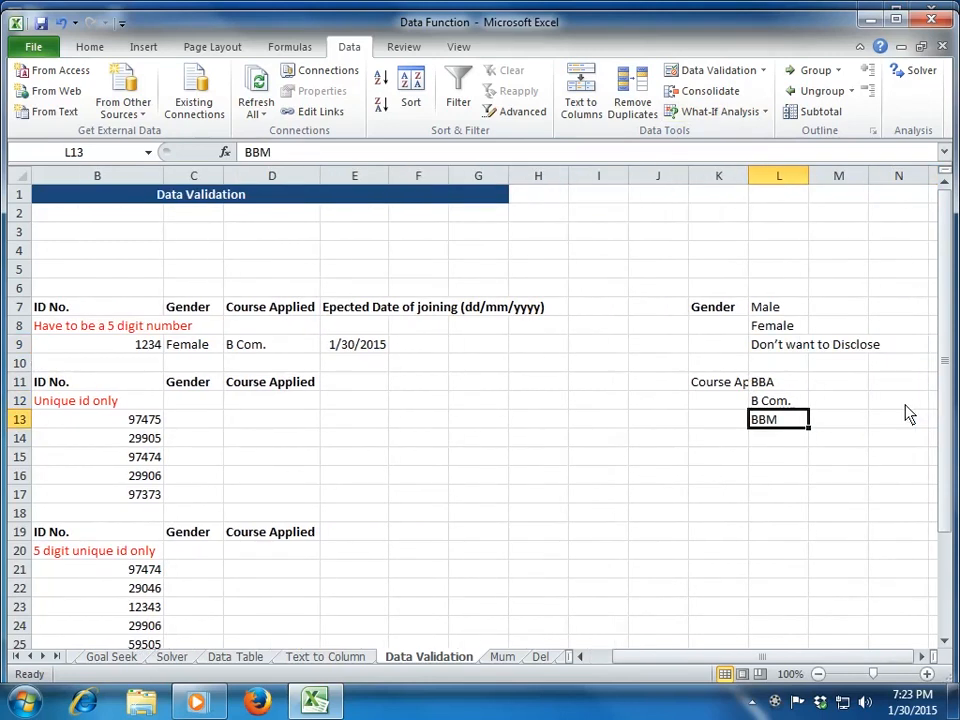
{"action": "type", "text": "BMM"}
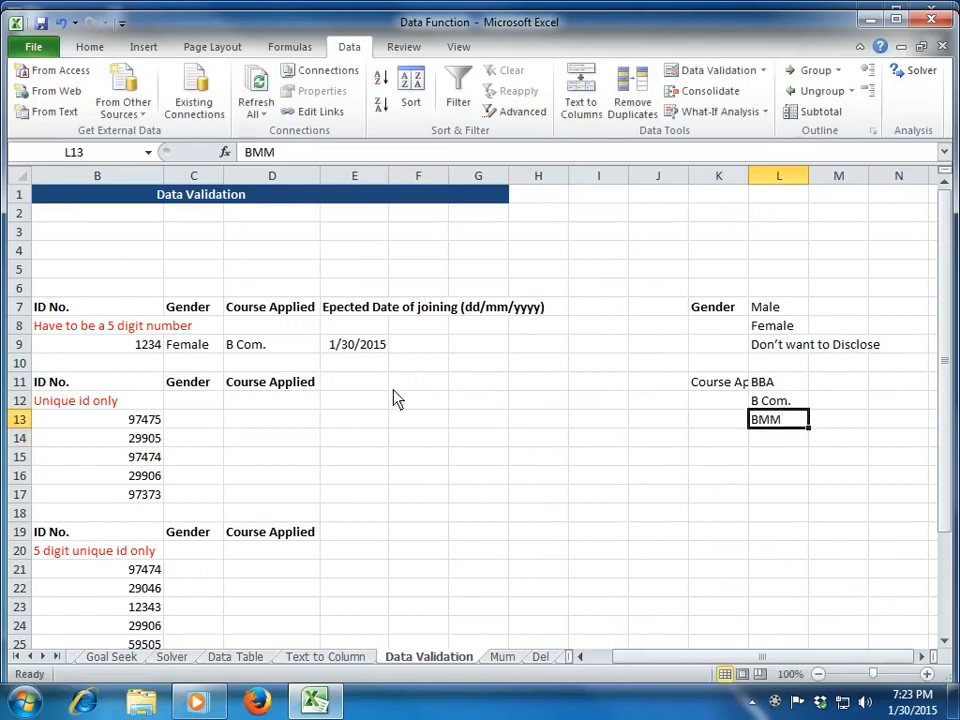
{"action": "left_click", "coordinate": [286, 347]}
{"action": "left_click", "coordinate": [328, 344]}
{"action": "left_click", "coordinate": [310, 391]}
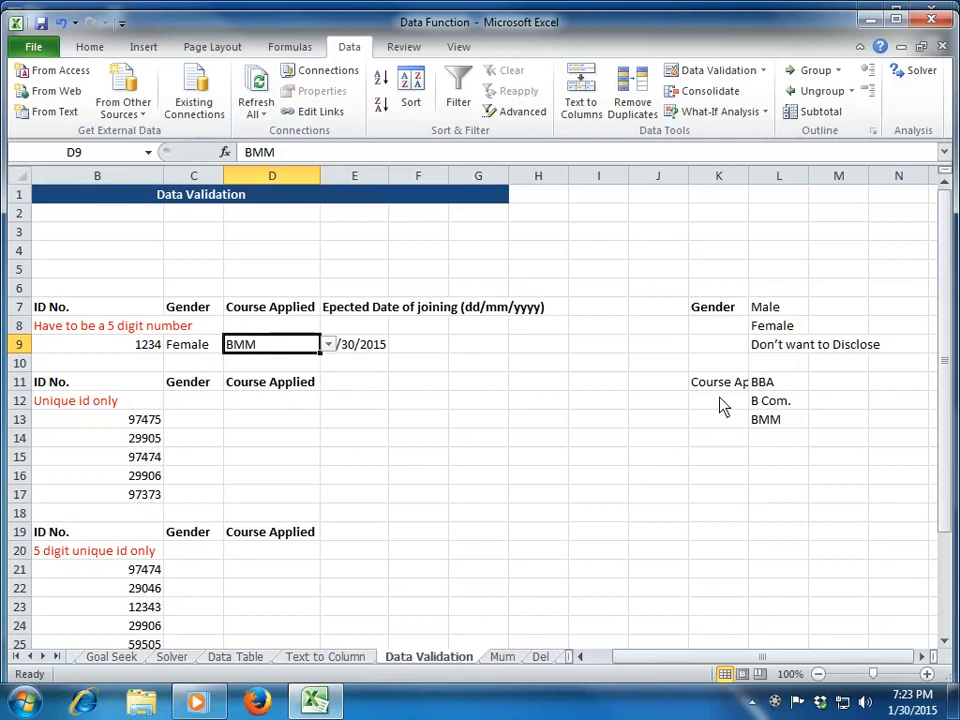
Insert a blank row above the B Com. entry in row 12, inside the course source list
{"action": "left_click", "coordinate": [763, 404]}
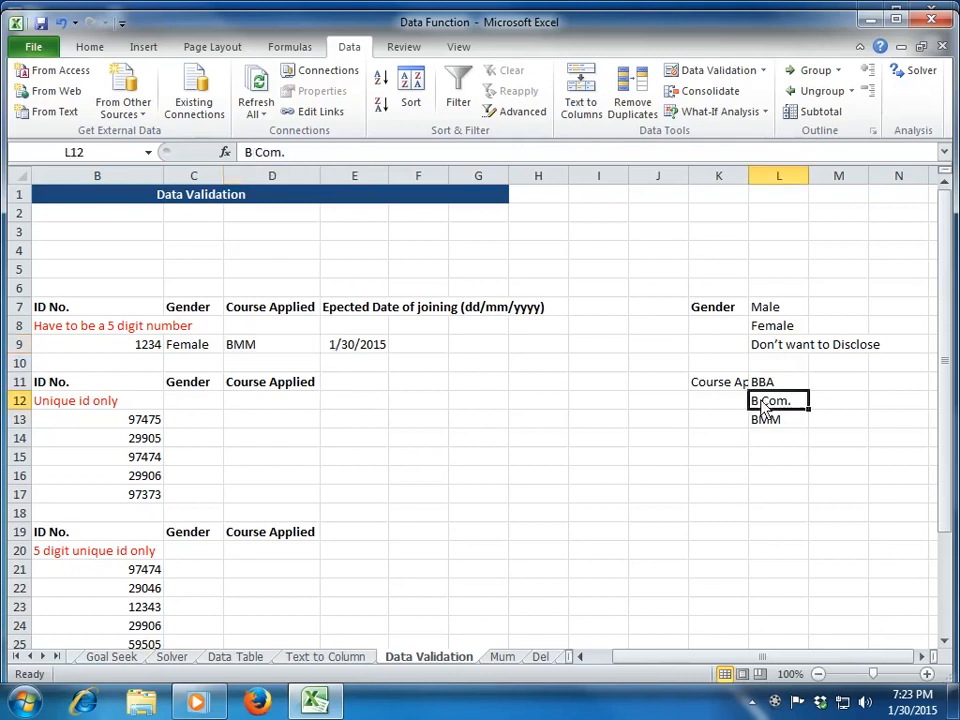
{"action": "key", "text": "shift+space"}
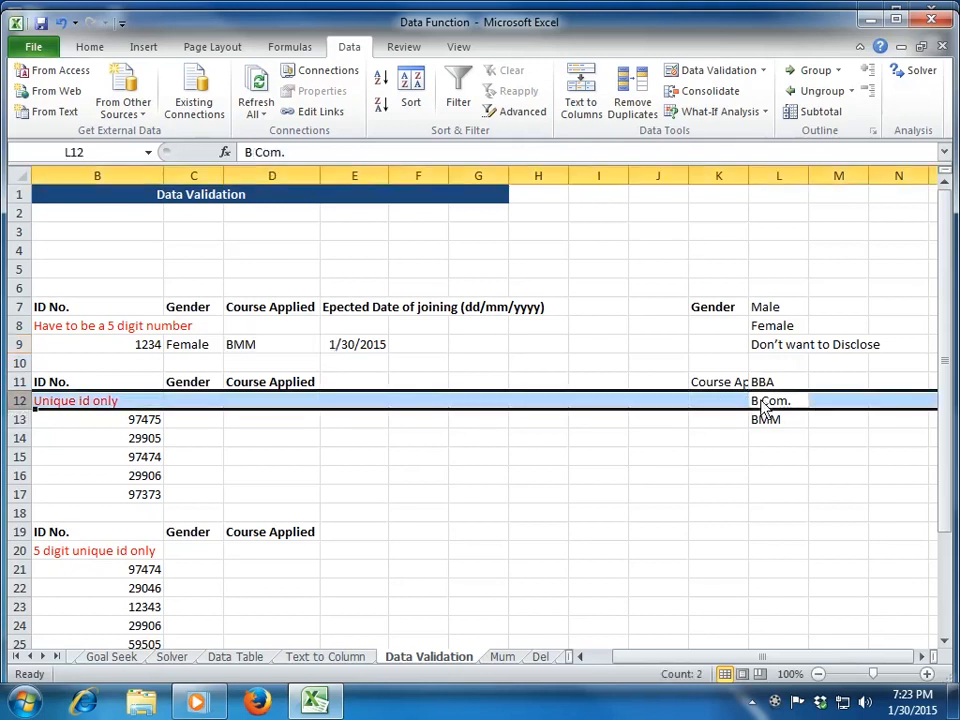
{"action": "key", "text": "ctrl+shift+plus"}
{"action": "left_click", "coordinate": [763, 404]}
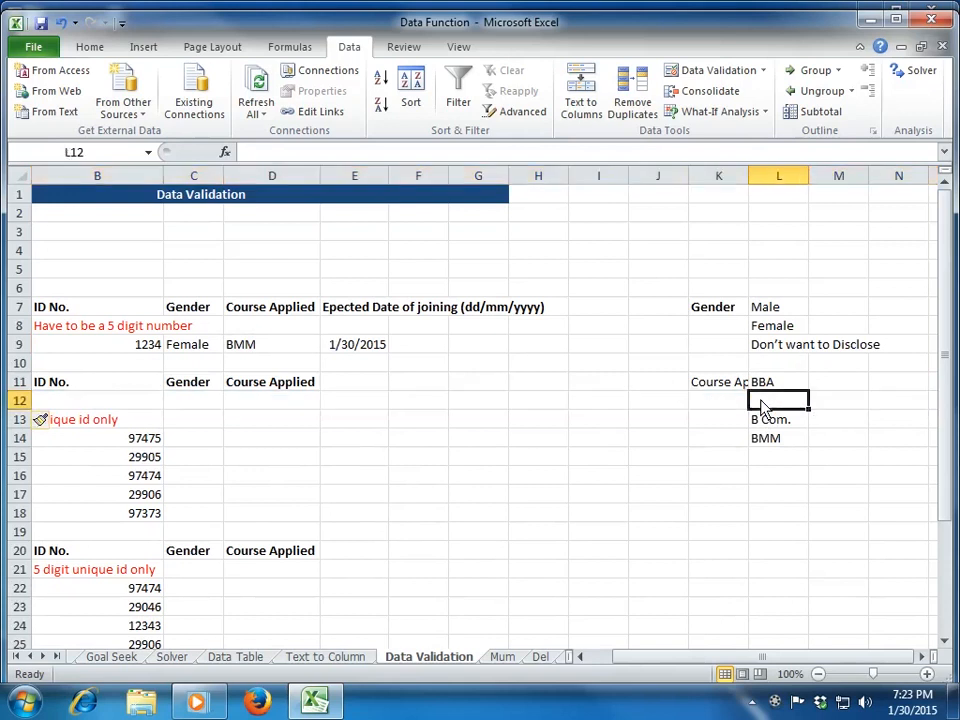
View the in-cell list options of Course Applied cell D9 and undo the row insertion
{"action": "left_click", "coordinate": [279, 352]}
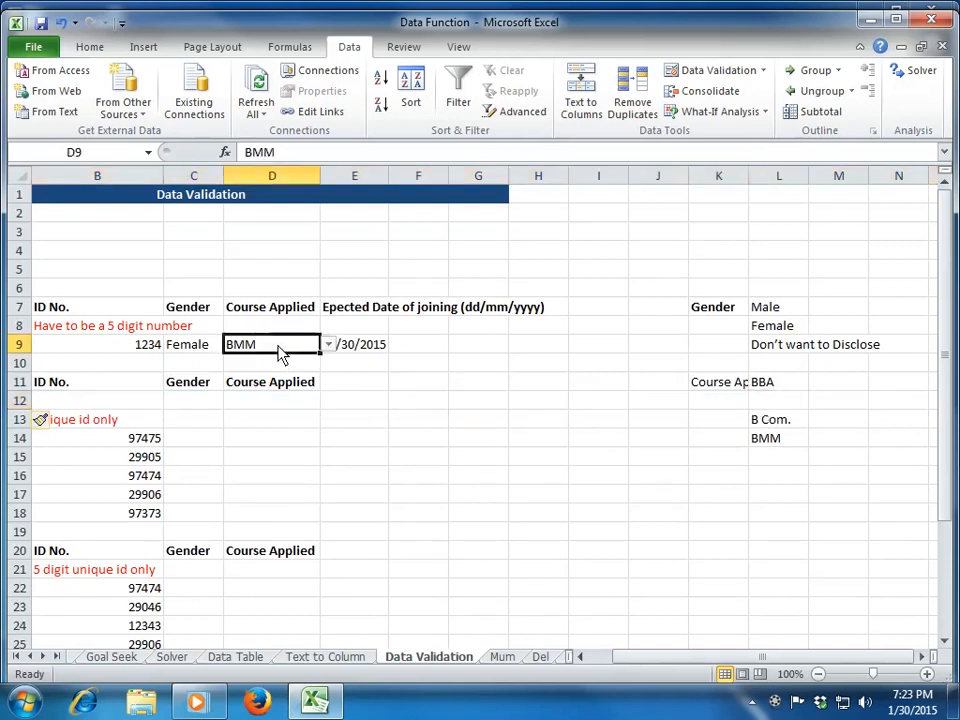
{"action": "left_click", "coordinate": [327, 346]}
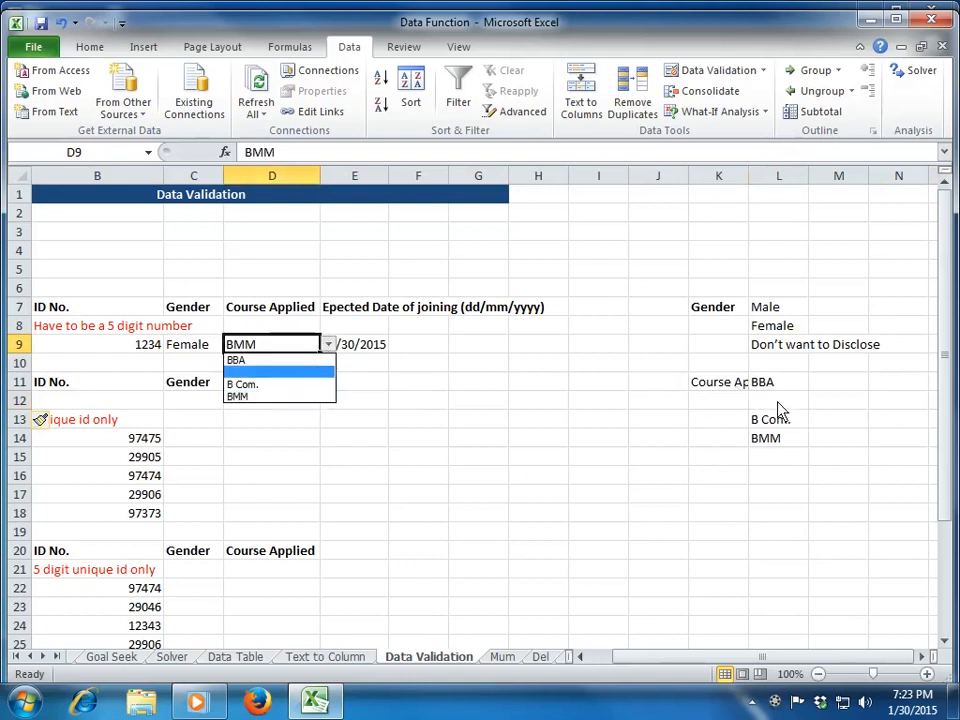
{"action": "key", "text": "Escape"}
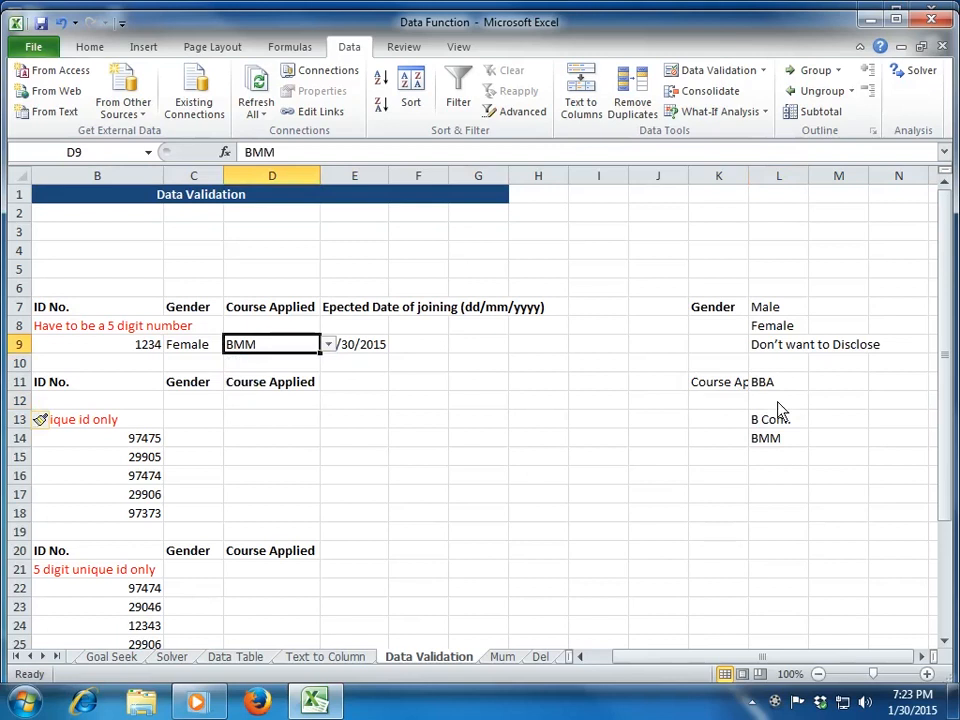
{"action": "key", "text": "ctrl+z"}
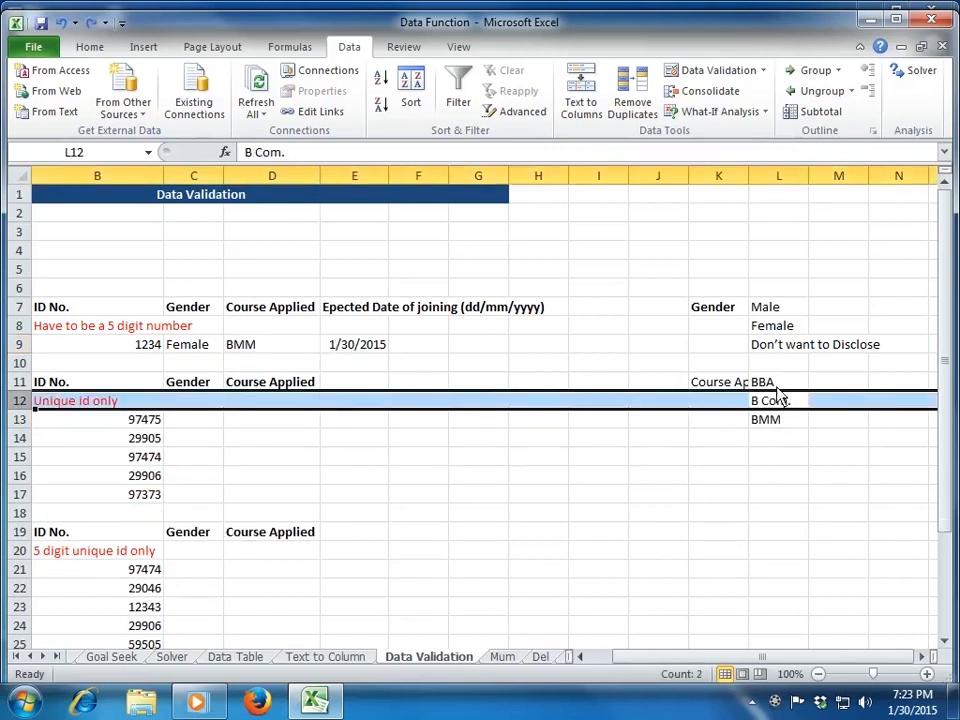
{"action": "left_click_drag", "start_coordinate": [780, 313], "coordinate": [782, 350]}
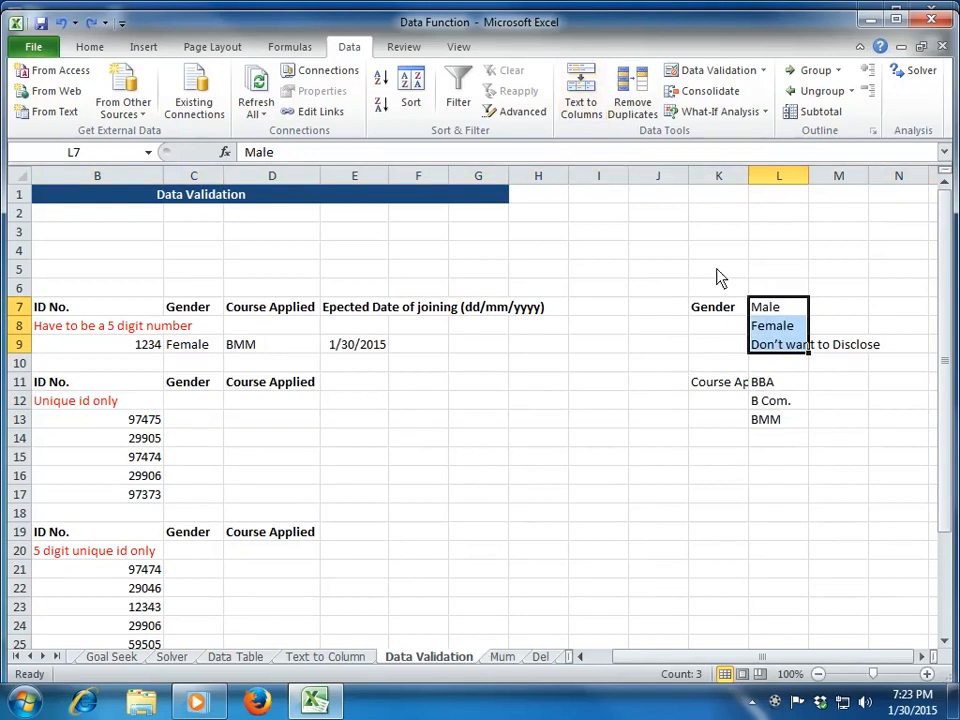
{"action": "left_click", "coordinate": [706, 72]}
{"action": "left_click", "coordinate": [522, 210]}
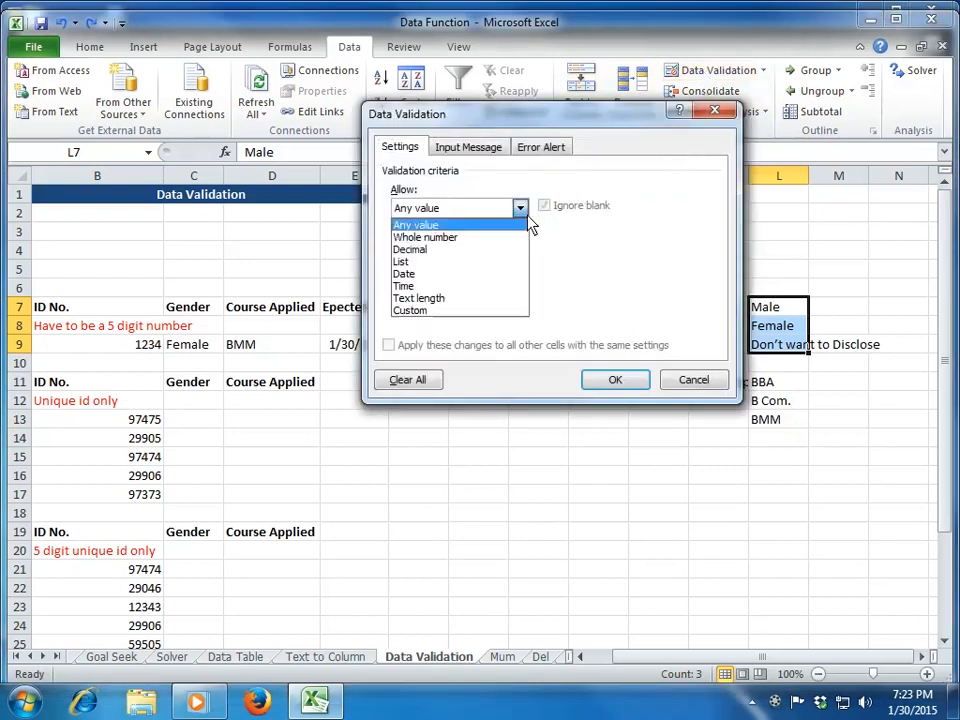
{"action": "left_click", "coordinate": [497, 264]}
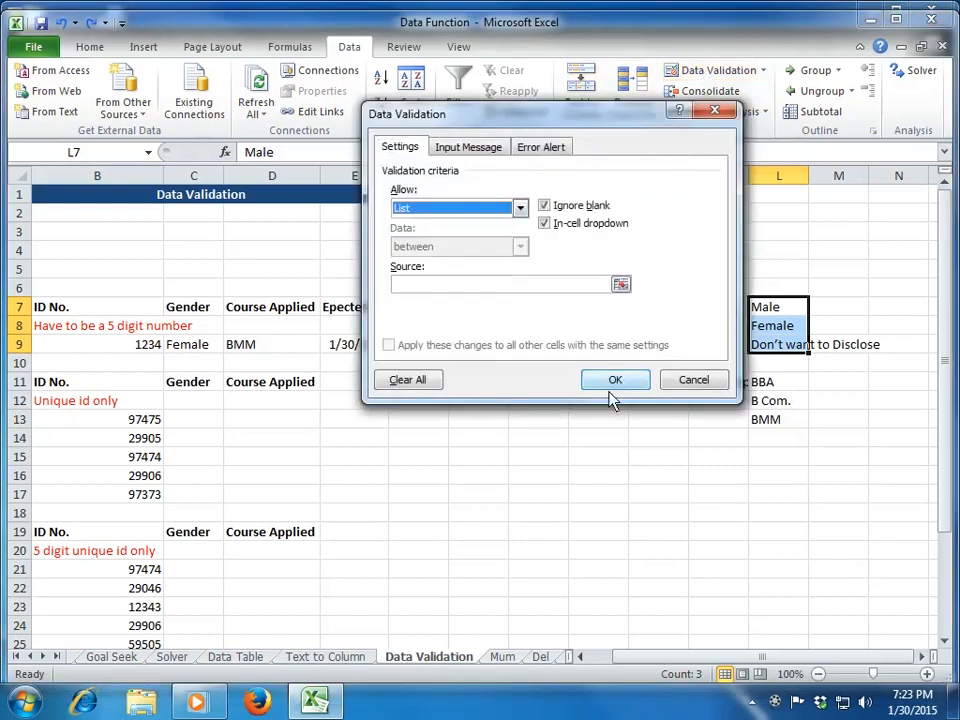
{"action": "left_click", "coordinate": [701, 388]}
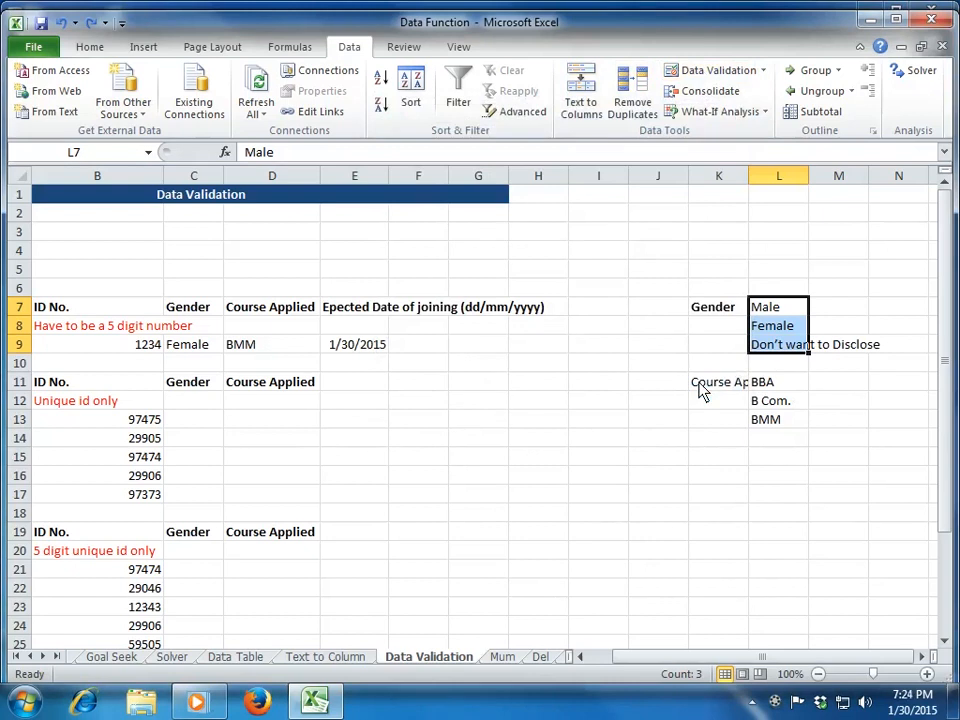
Review the validation types available for Course Applied cell D9 and leave its settings without applying changes
{"action": "left_click", "coordinate": [275, 346]}
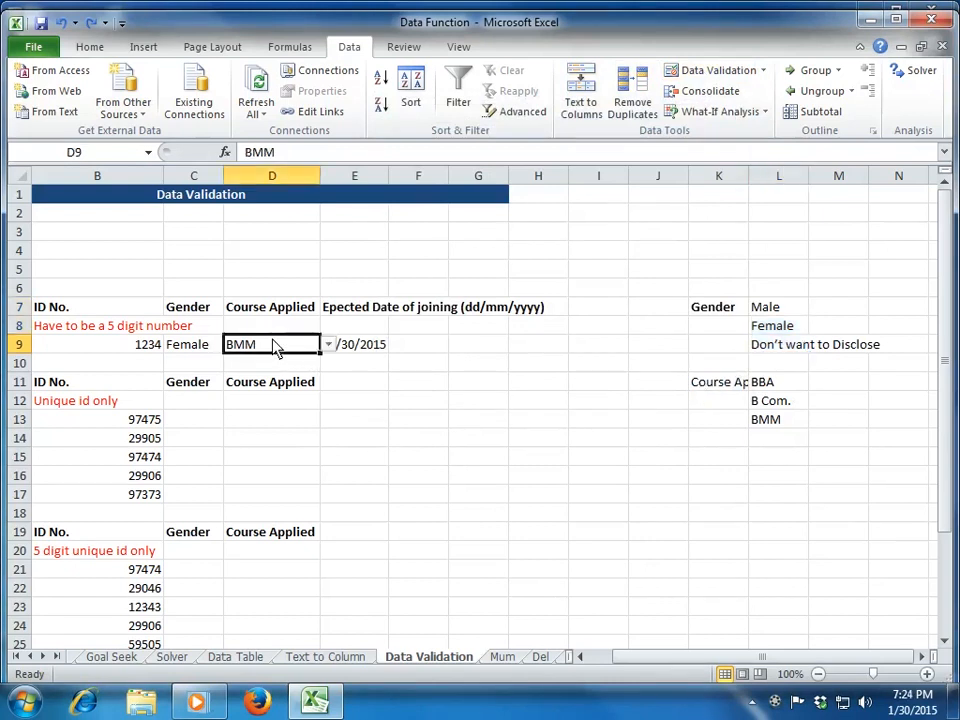
{"action": "left_click", "coordinate": [700, 70]}
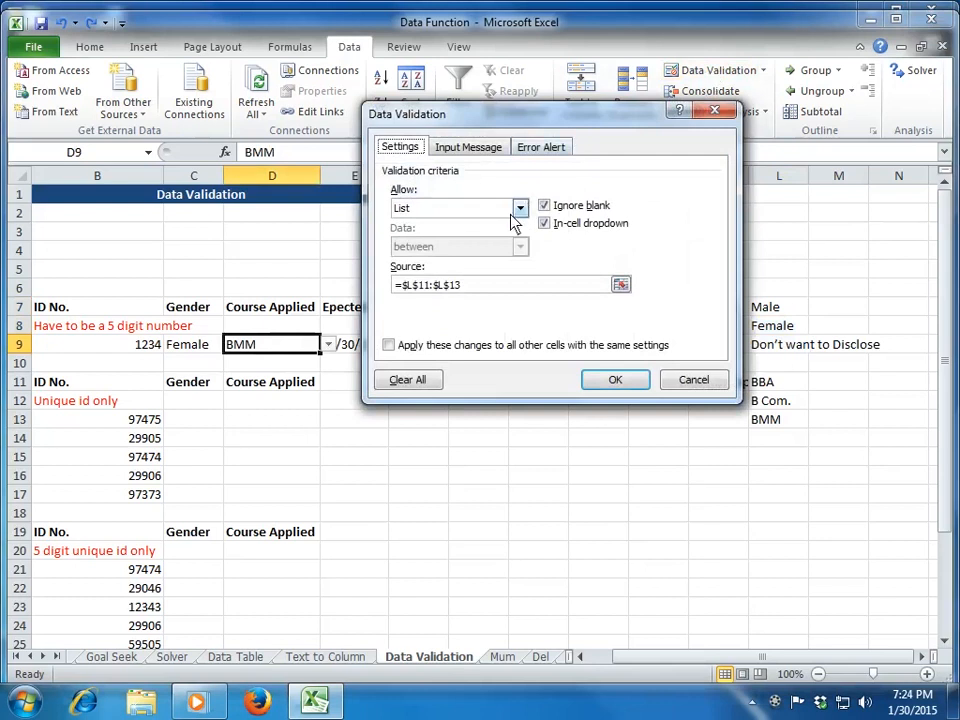
{"action": "left_click", "coordinate": [519, 208]}
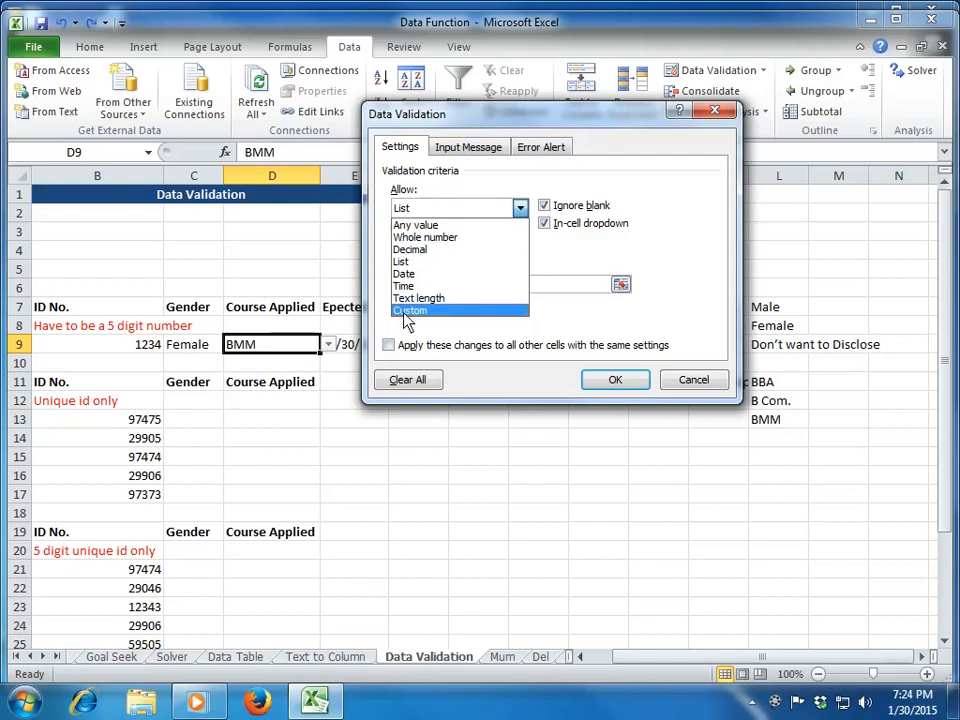
{"action": "key", "text": "Escape"}
{"action": "key", "text": "Escape"}
Restrict the joining date cell E9 to Date values between =today() and =today()+60
{"action": "left_click", "coordinate": [354, 358]}
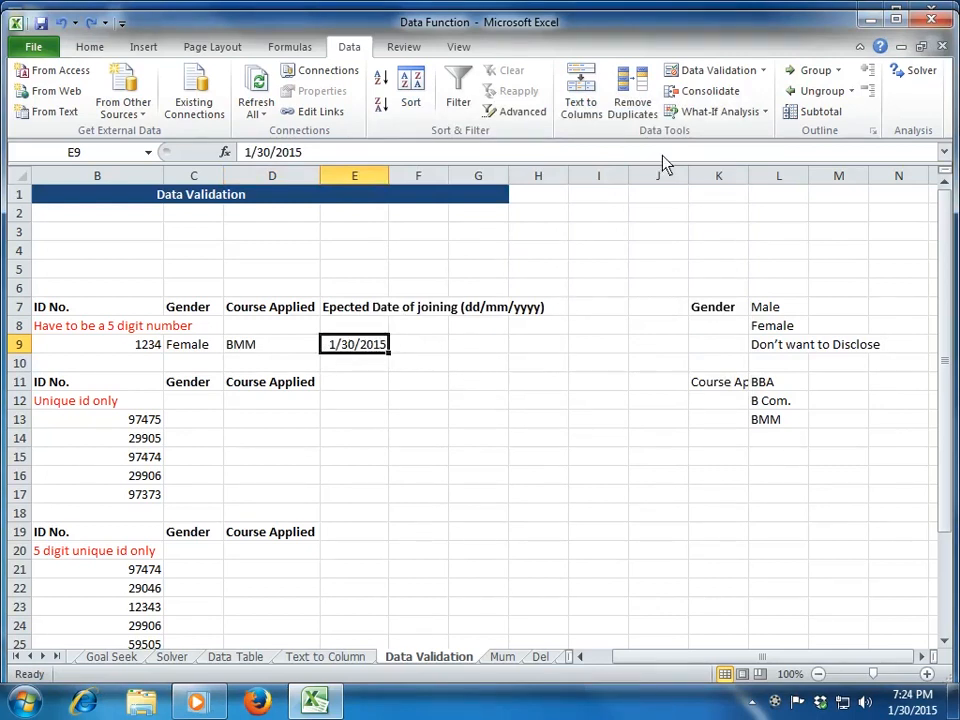
{"action": "left_click", "coordinate": [729, 75]}
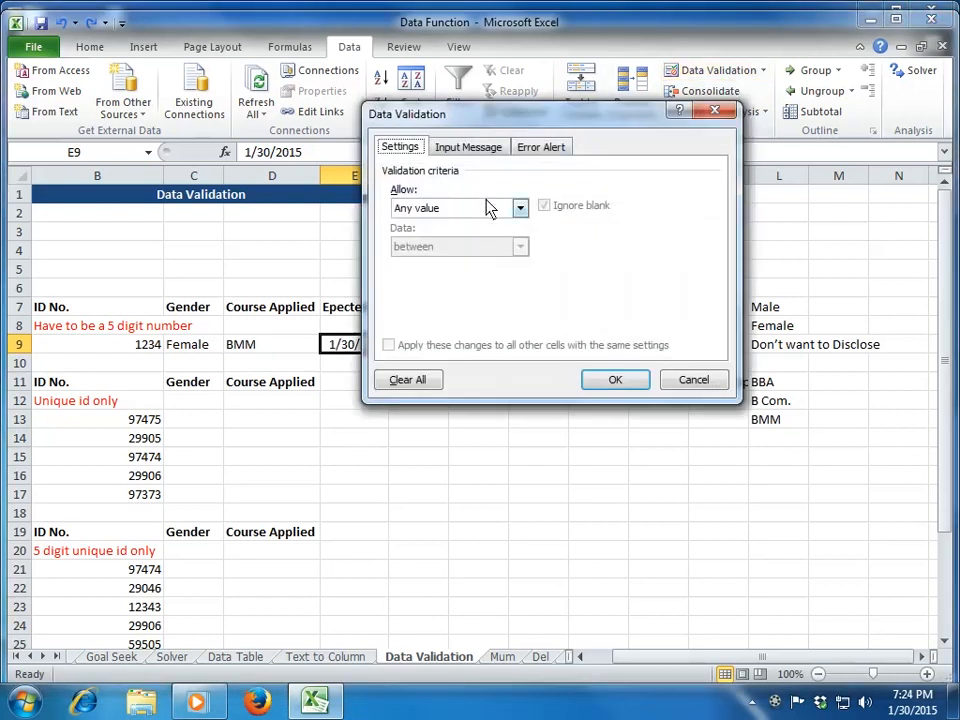
{"action": "left_click", "coordinate": [519, 207]}
{"action": "left_click", "coordinate": [484, 281]}
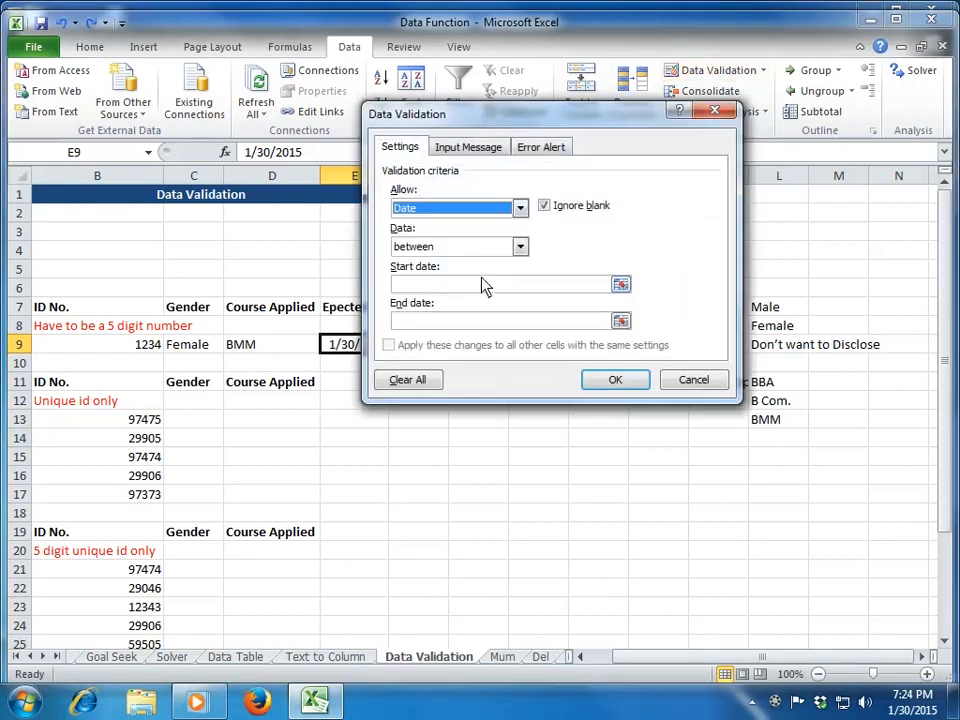
{"action": "left_click", "coordinate": [481, 288]}
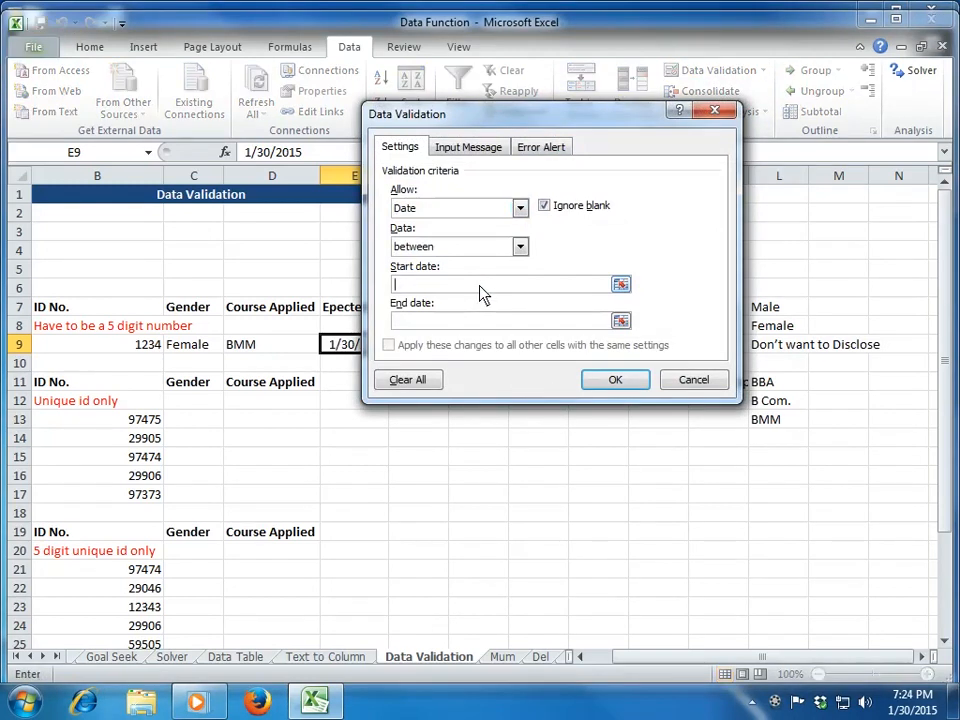
{"action": "type", "text": "=troday()"}
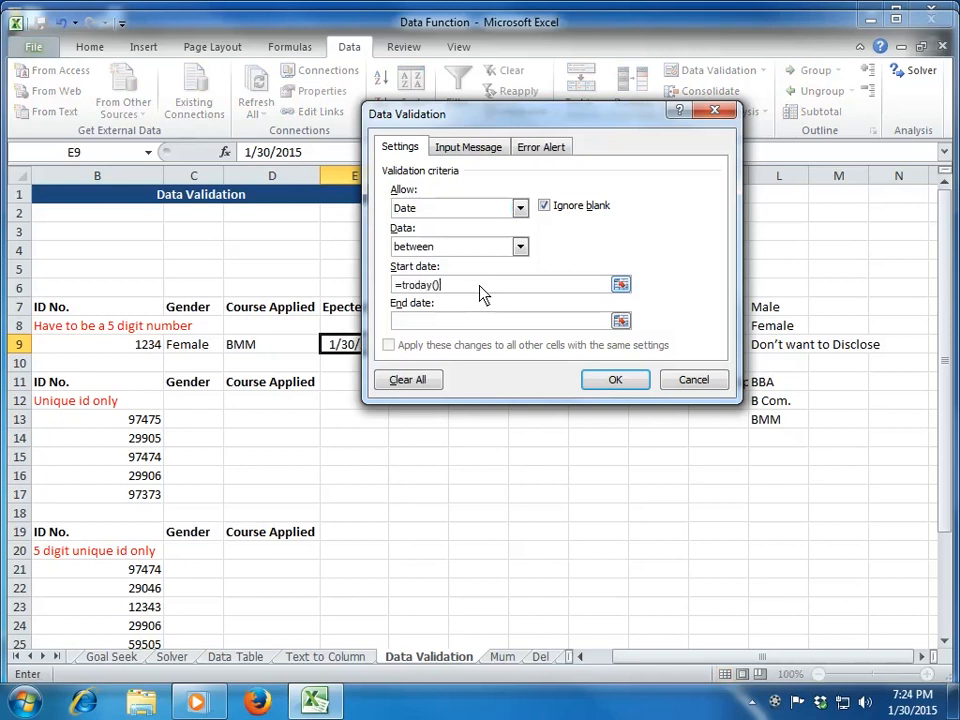
{"action": "left_click", "coordinate": [408, 287]}
{"action": "key", "text": "BackSpace"}
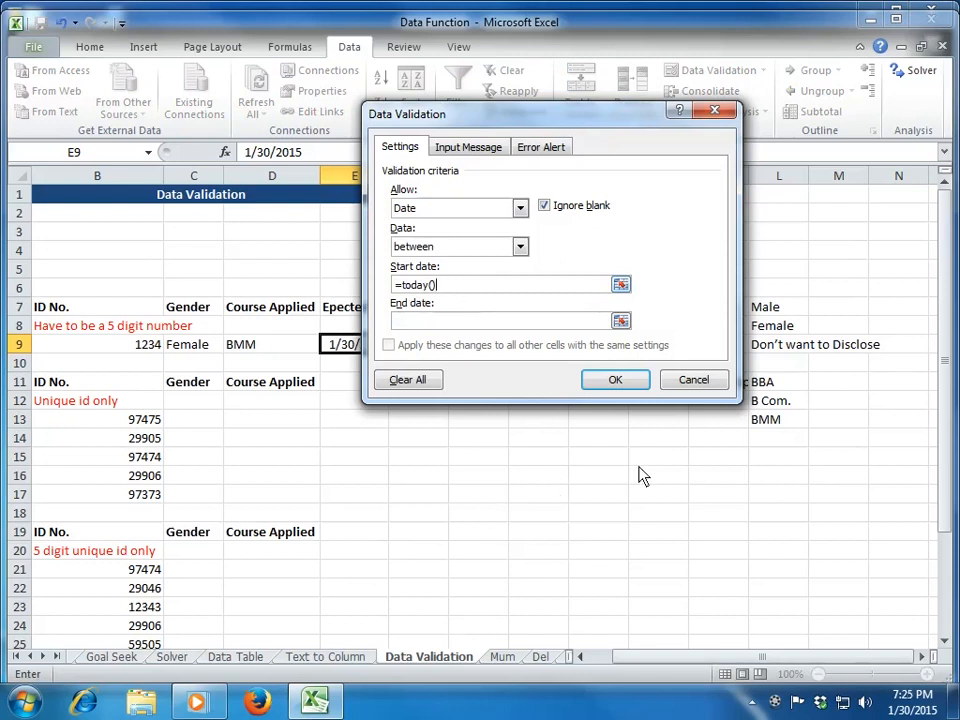
{"action": "left_click", "coordinate": [474, 322]}
{"action": "type", "text": "=today()"}
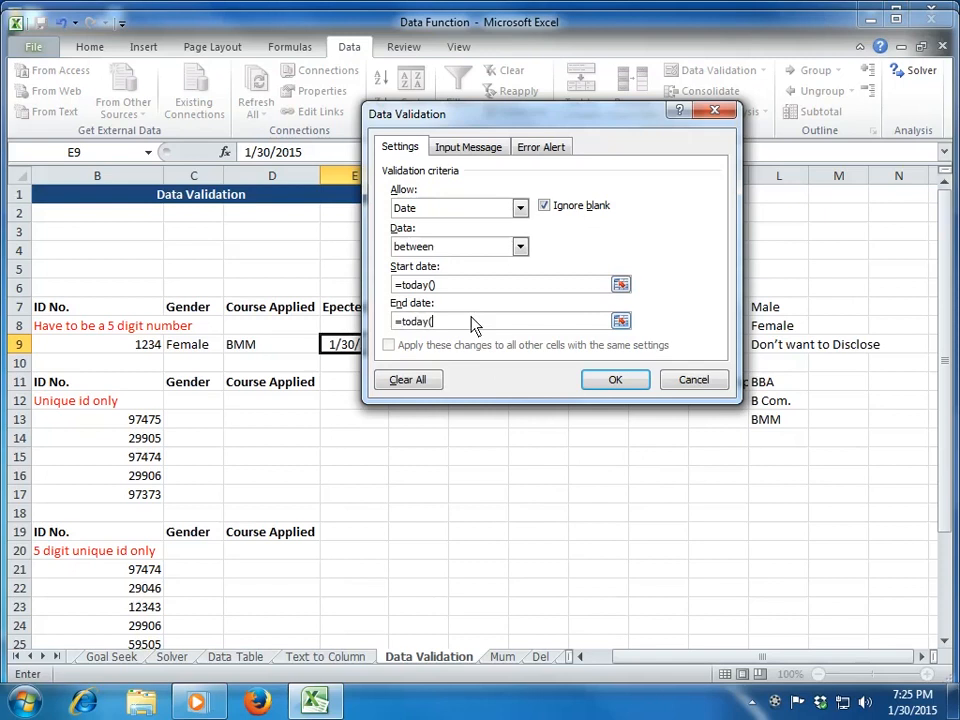
{"action": "type", "text": "+60"}
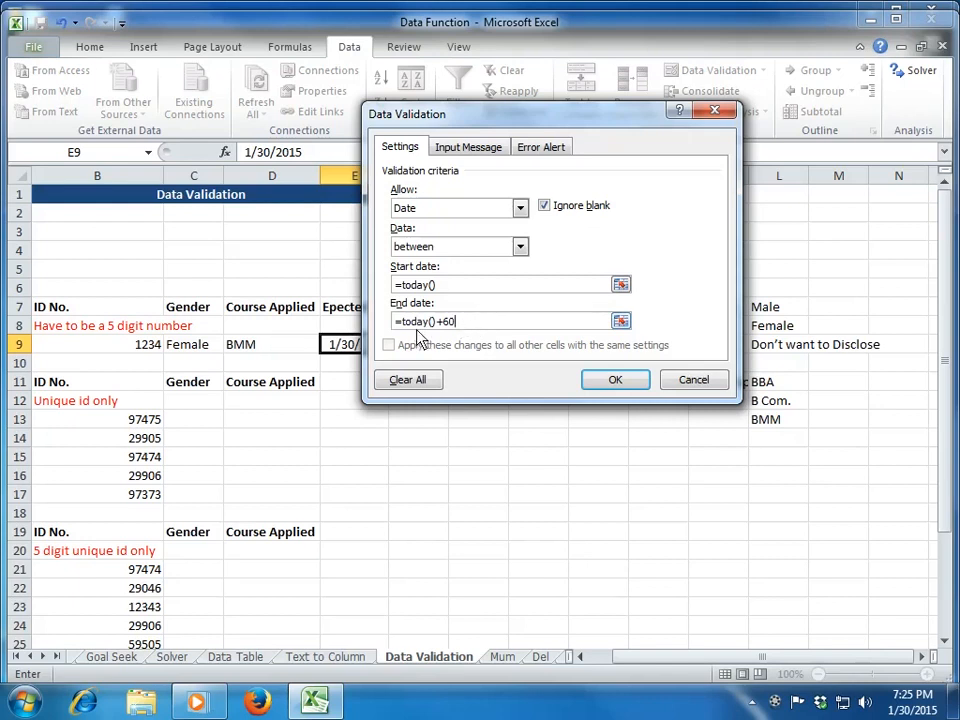
{"action": "left_click", "coordinate": [613, 378]}
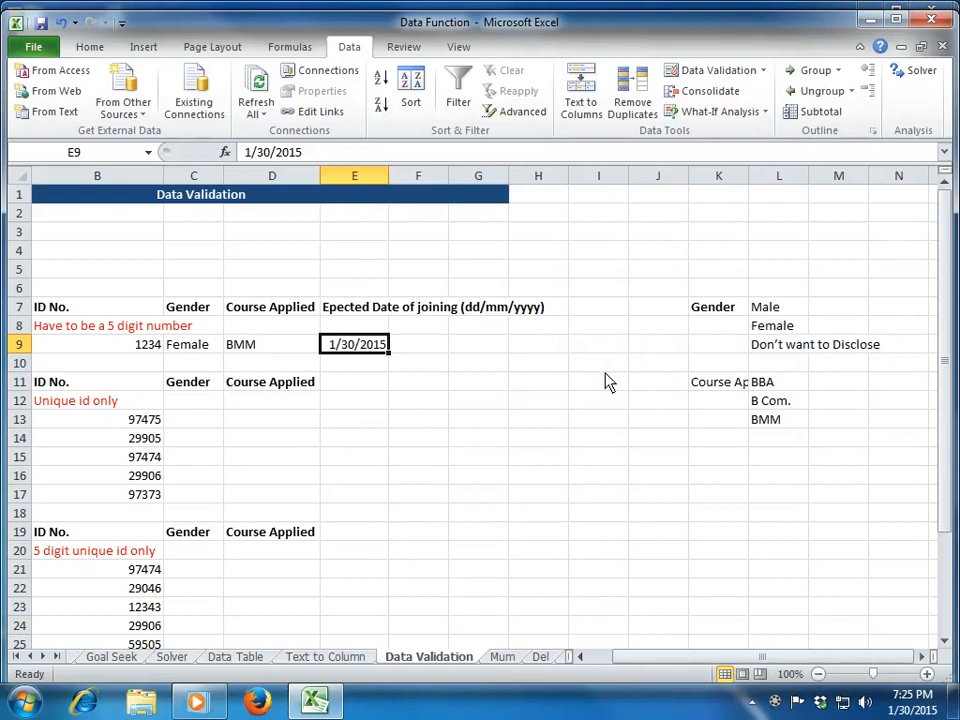
Test the date rule by entering 01/31/2015 as the joining date in E9
{"action": "type", "text": "01/"}
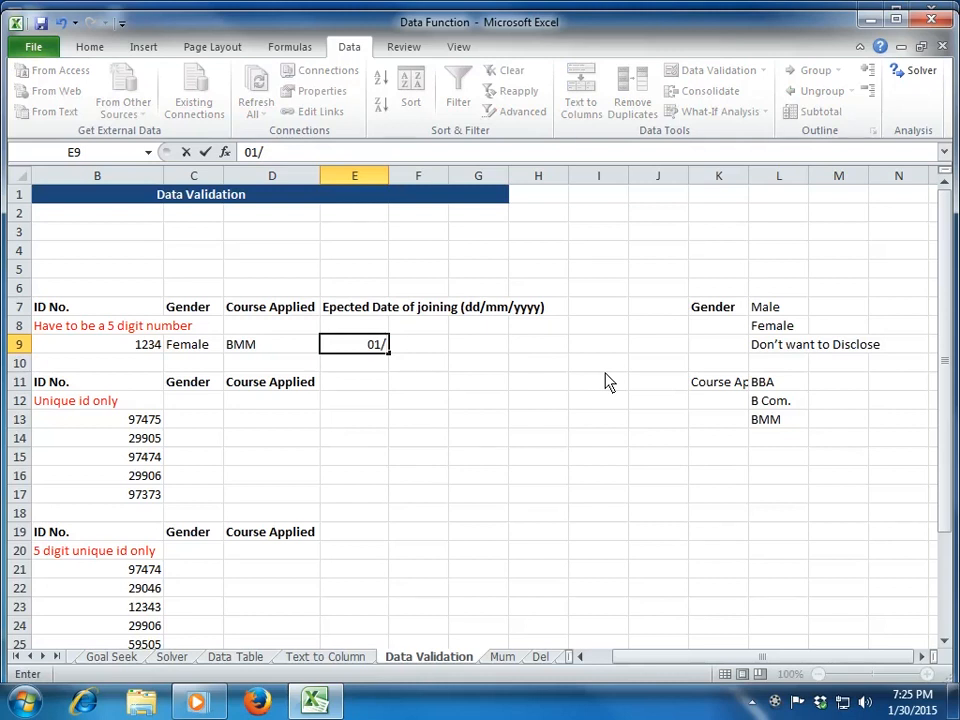
{"action": "type", "text": "30"}
{"action": "key", "text": "BackSpace"}
{"action": "type", "text": "1/2015"}
{"action": "key", "text": "Return"}
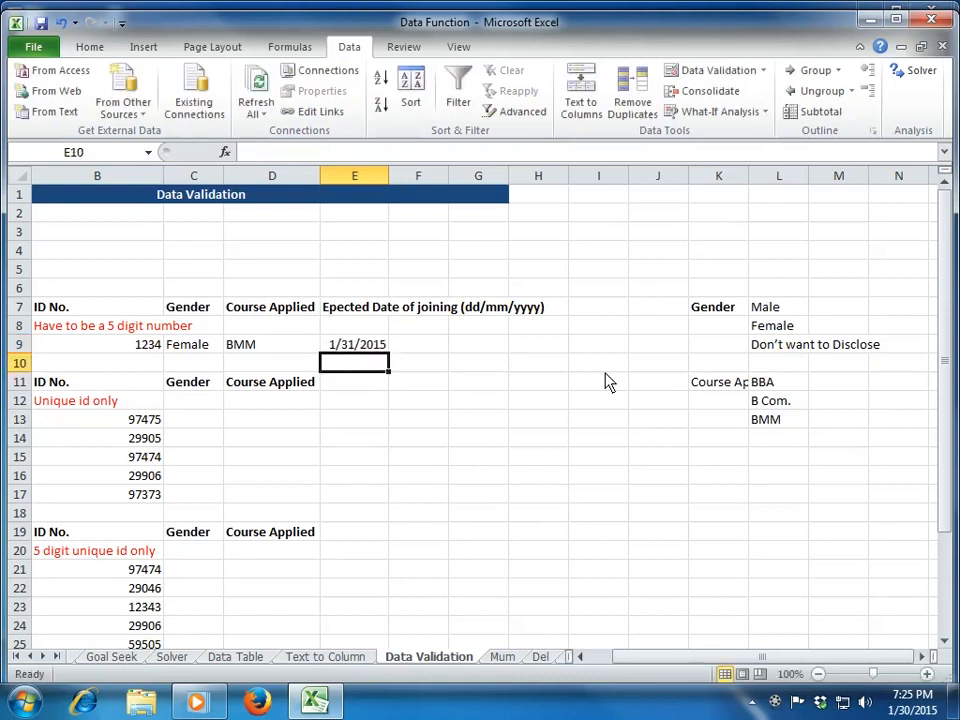
Try to enter the past date 01/23/2015 in E9 and cancel the entry
{"action": "key", "text": "Up"}
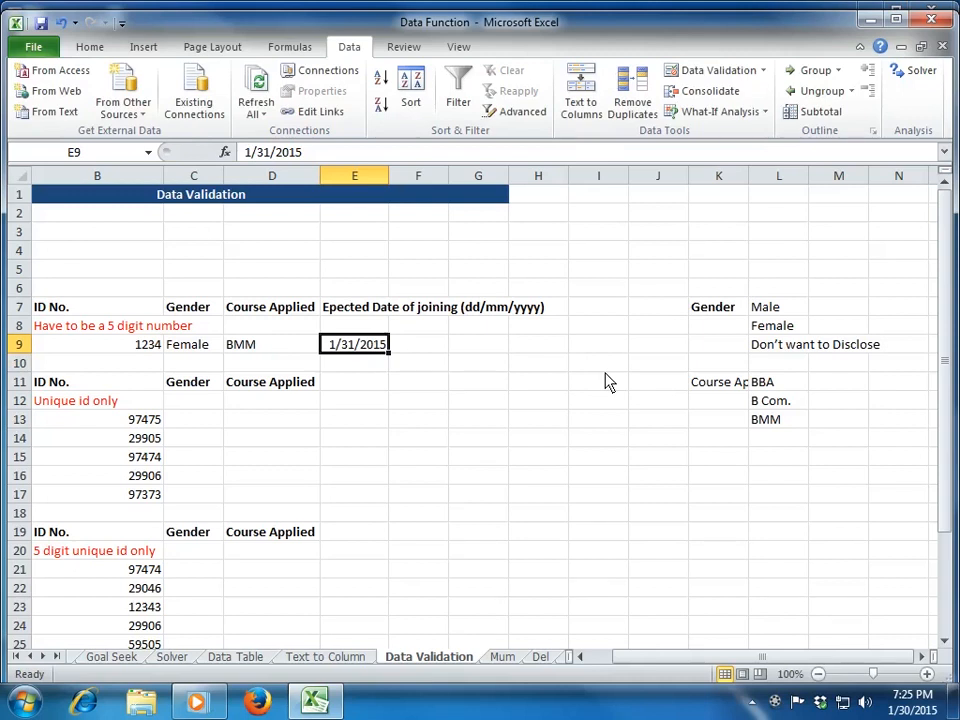
{"action": "type", "text": "01/"}
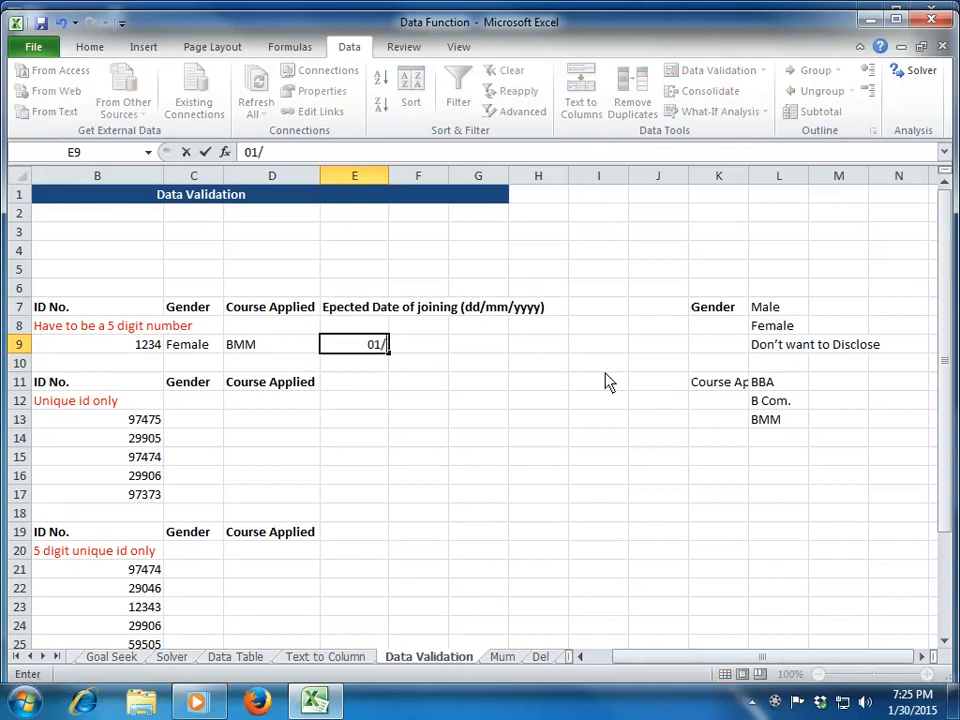
{"action": "type", "text": "23/2015"}
{"action": "key", "text": "Return"}
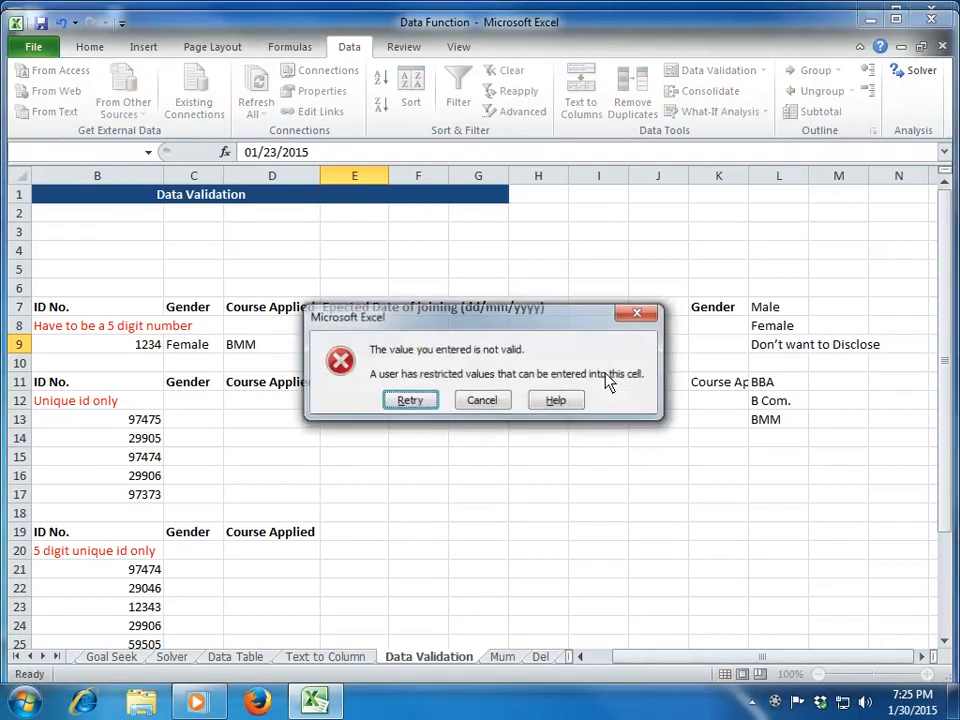
{"action": "left_click", "coordinate": [476, 402]}
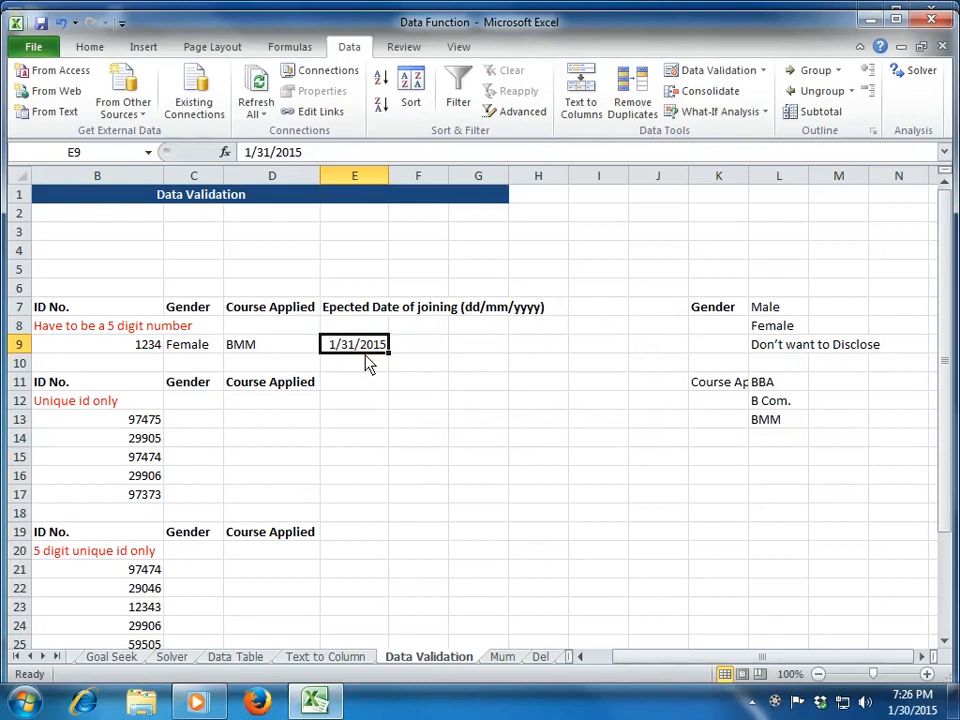
Enter 03/31/2015 as the expected joining date in E9
{"action": "type", "text": "03"}
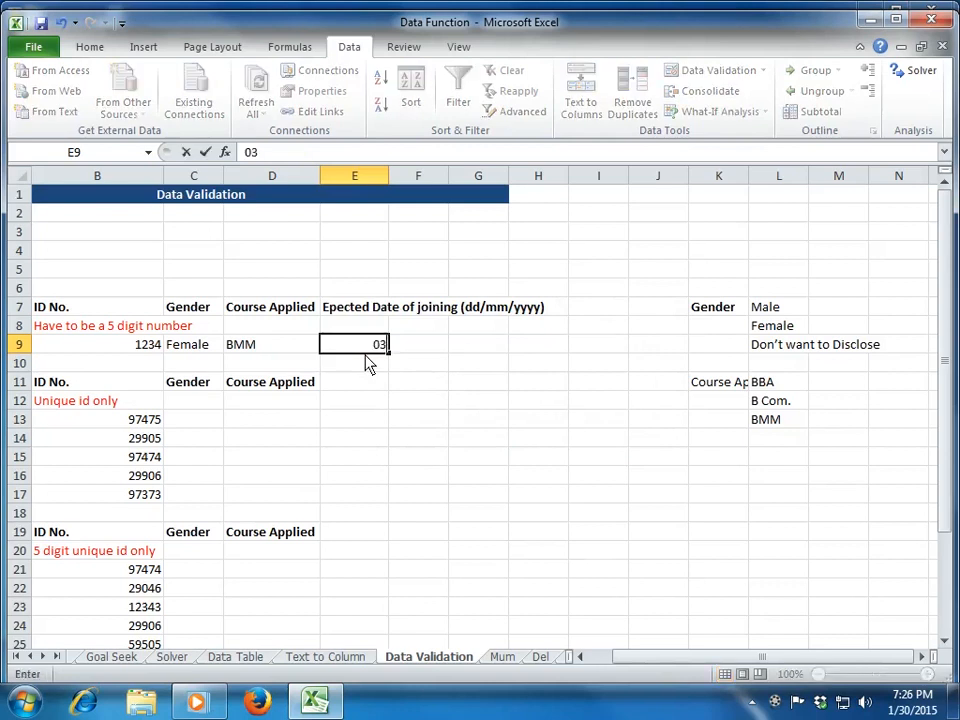
{"action": "type", "text": "/31/2015"}
{"action": "key", "text": "Return"}
Try to enter 04/12/2015 in E9, beyond the 60-day limit, and cancel the entry
{"action": "key", "text": "Up"}
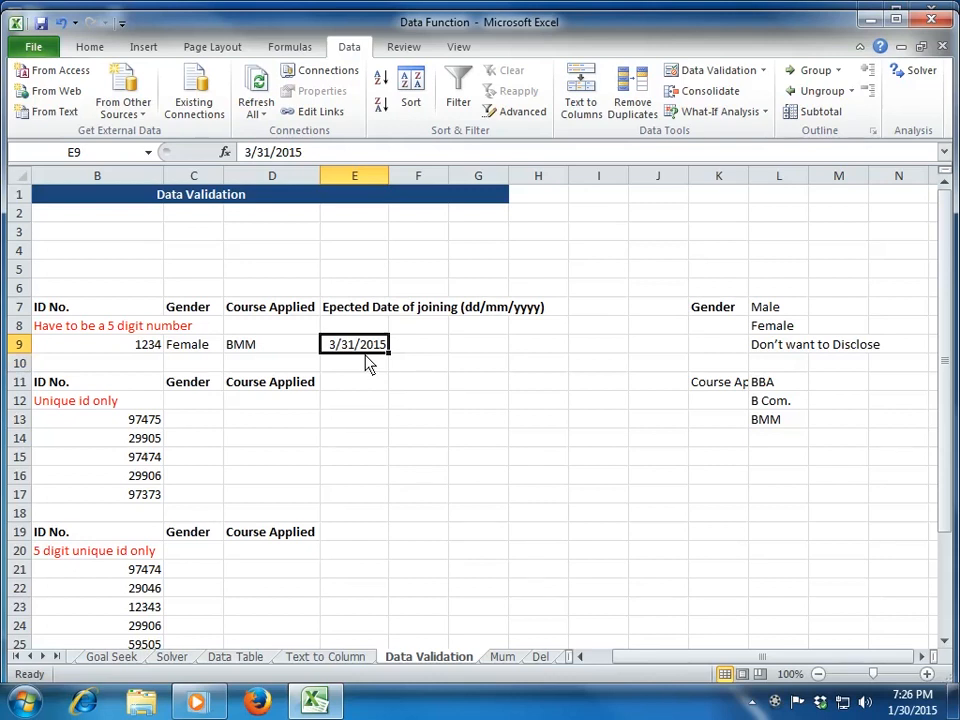
{"action": "type", "text": "04/12"}
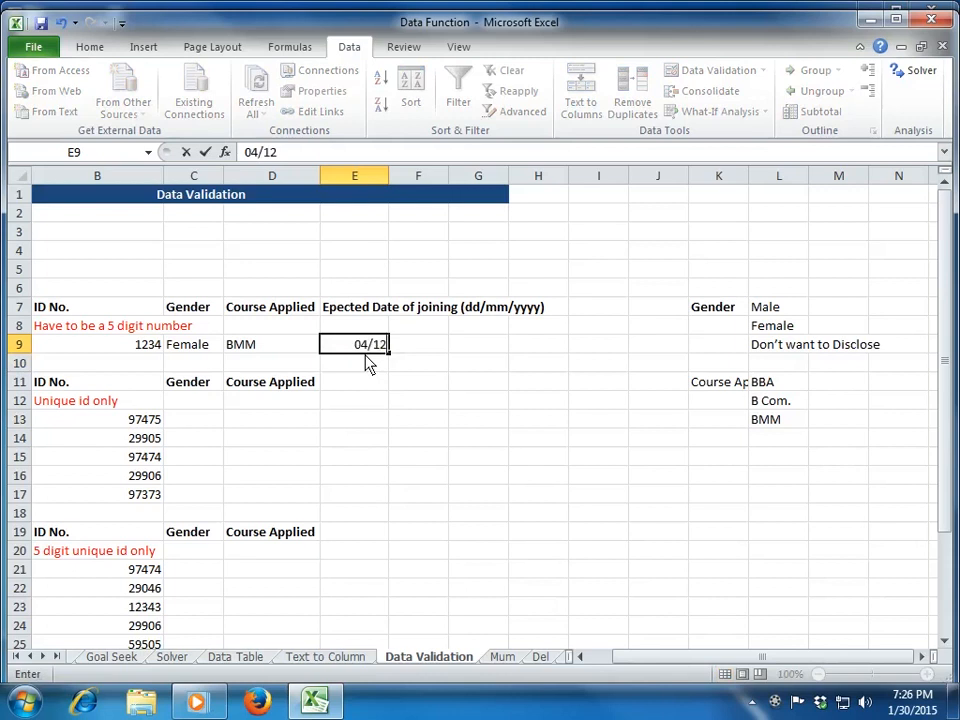
{"action": "type", "text": "/2015"}
{"action": "key", "text": "Return"}
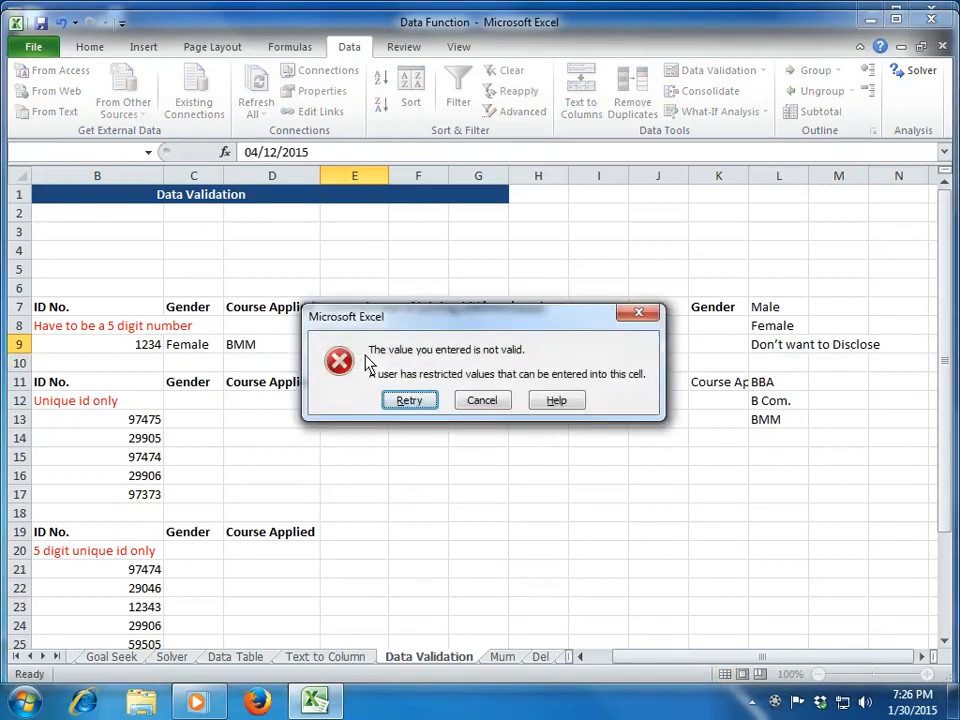
{"action": "key", "text": "Escape"}
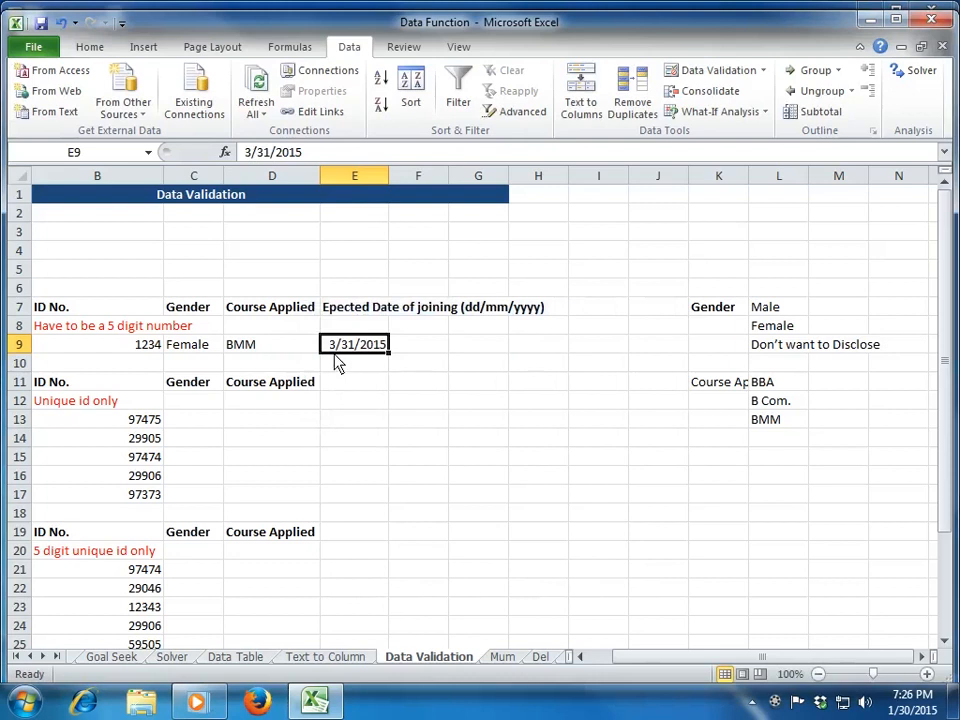
Switch the validation type of E9 to Text length and clear the minimum and maximum limits
{"action": "left_click", "coordinate": [725, 72]}
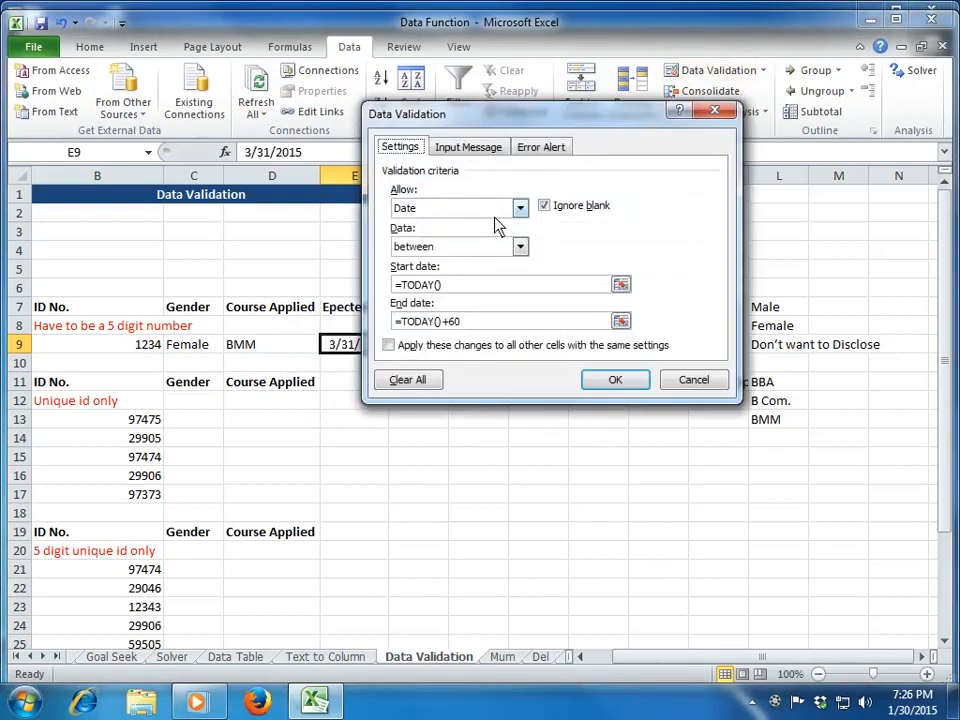
{"action": "left_click", "coordinate": [520, 208]}
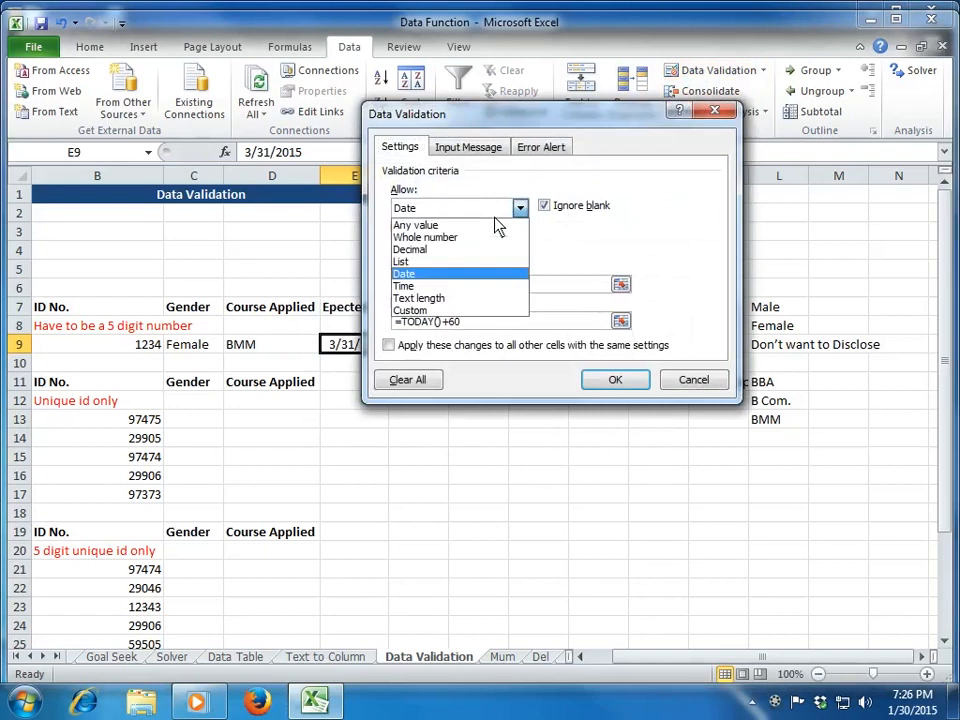
{"action": "left_click", "coordinate": [489, 300]}
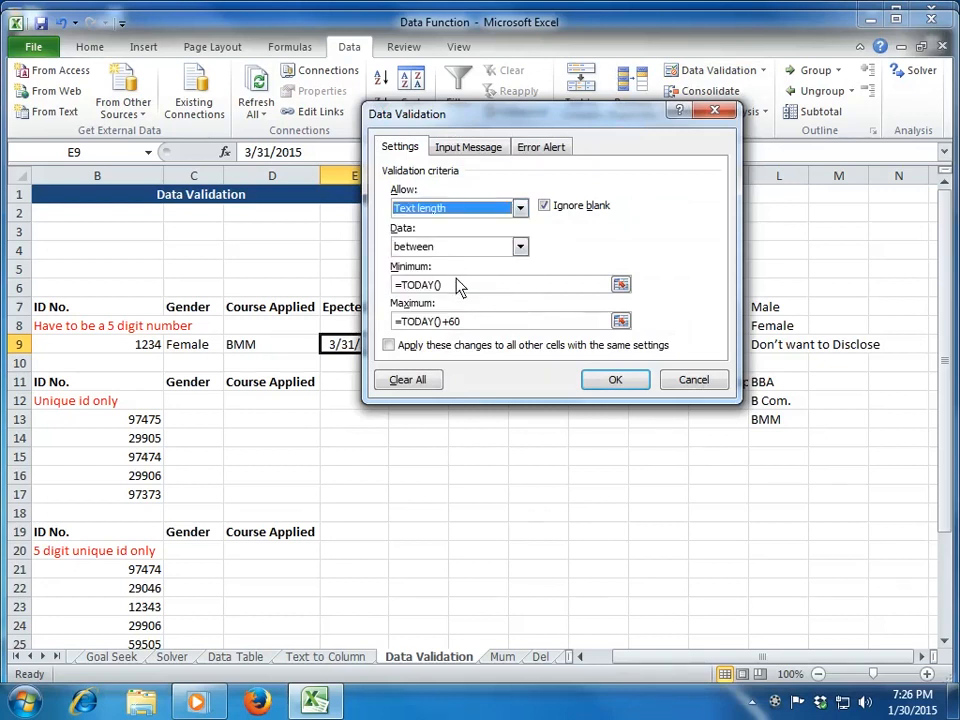
{"action": "left_click", "coordinate": [458, 286]}
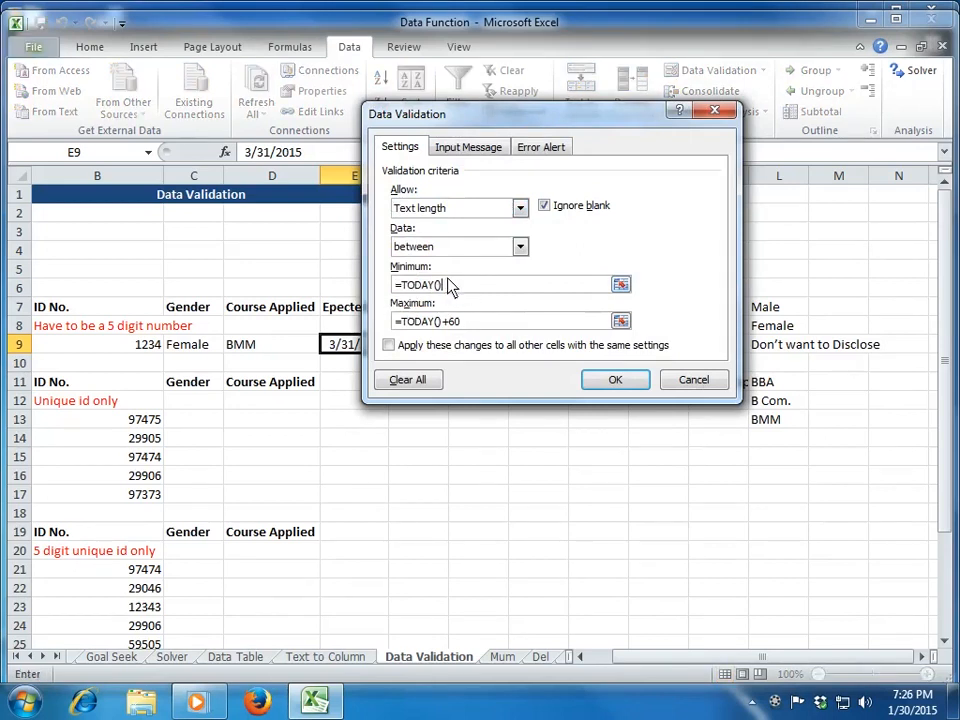
{"action": "key", "text": "shift+Home"}
{"action": "key", "text": "BackSpace"}
{"action": "key", "text": "BackSpace"}
{"action": "key", "text": "BackSpace"}
{"action": "key", "text": "BackSpace"}
{"action": "key", "text": "BackSpace"}
{"action": "key", "text": "BackSpace"}
{"action": "key", "text": "BackSpace"}
{"action": "key", "text": "BackSpace"}
{"action": "key", "text": "BackSpace"}
{"action": "left_click", "coordinate": [498, 325]}
{"action": "key", "text": "BackSpace"}
{"action": "key", "text": "BackSpace"}
{"action": "key", "text": "BackSpace"}
{"action": "key", "text": "BackSpace"}
{"action": "key", "text": "BackSpace"}
{"action": "key", "text": "BackSpace"}
{"action": "key", "text": "BackSpace"}
{"action": "key", "text": "BackSpace"}
{"action": "key", "text": "BackSpace"}
{"action": "key", "text": "BackSpace"}
{"action": "key", "text": "BackSpace"}
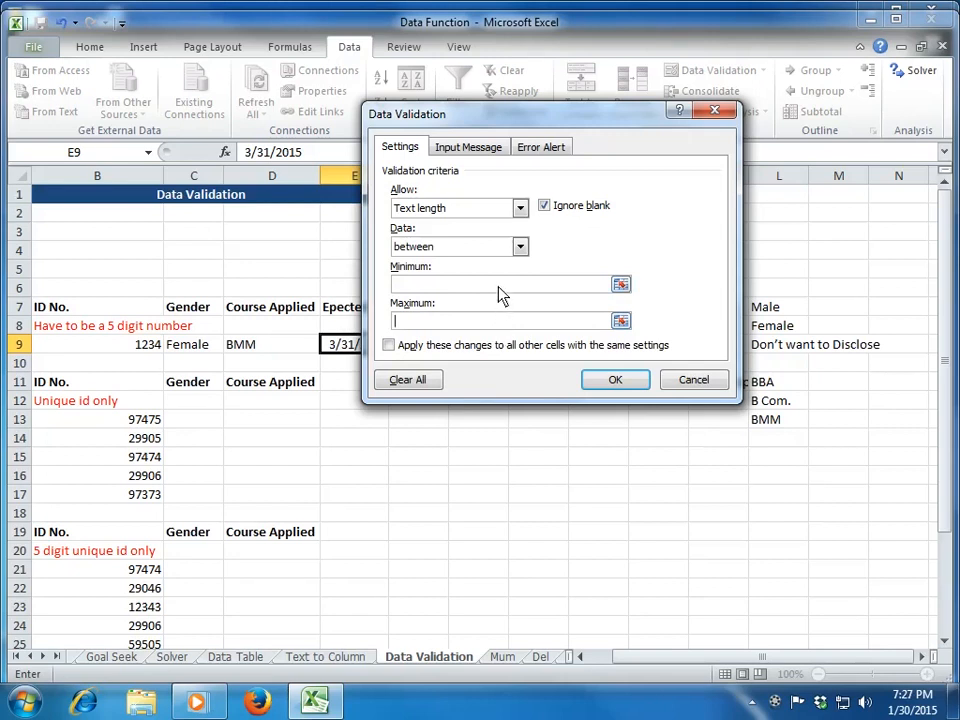
Set the text length limits for E9 to a minimum of 50 and a maximum of 200
{"action": "left_click", "coordinate": [499, 286]}
{"action": "type", "text": "50"}
{"action": "left_click", "coordinate": [484, 325]}
{"action": "type", "text": "200"}
Switch the validation type of E9 to Custom, empty its formula, and leave the settings without applying changes
{"action": "left_click", "coordinate": [520, 208]}
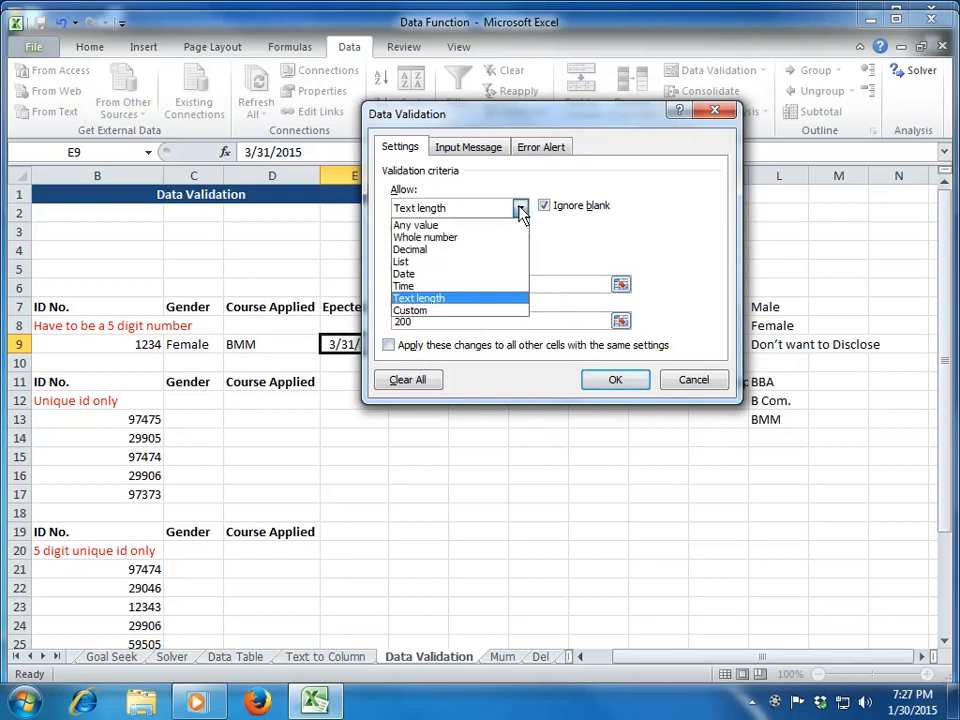
{"action": "left_click", "coordinate": [467, 311]}
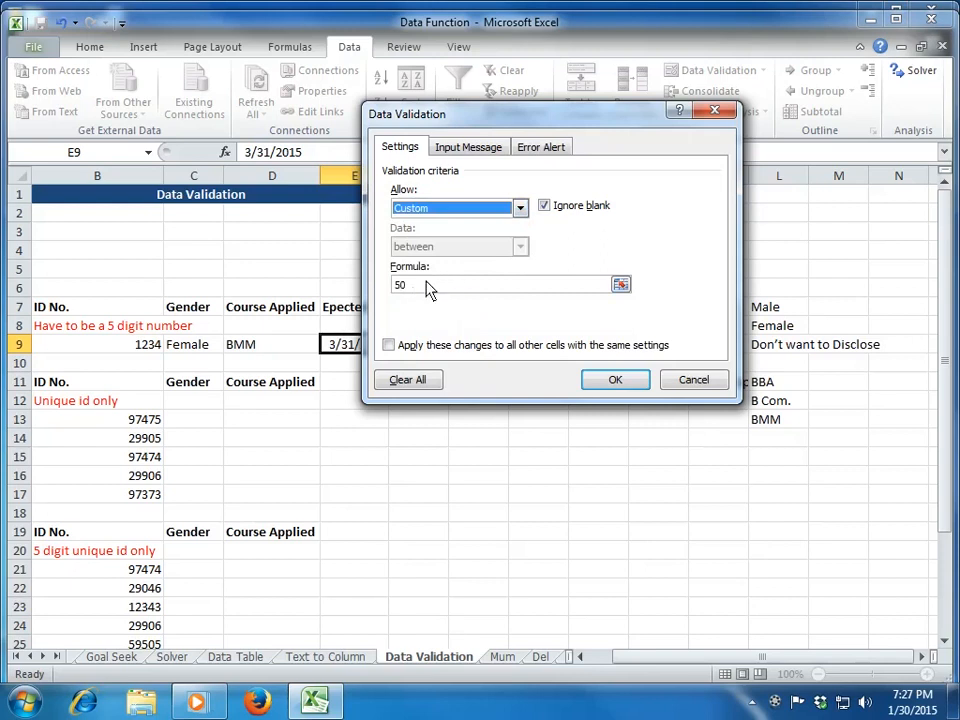
{"action": "left_click", "coordinate": [427, 287]}
{"action": "key", "text": "BackSpace"}
{"action": "key", "text": "BackSpace"}
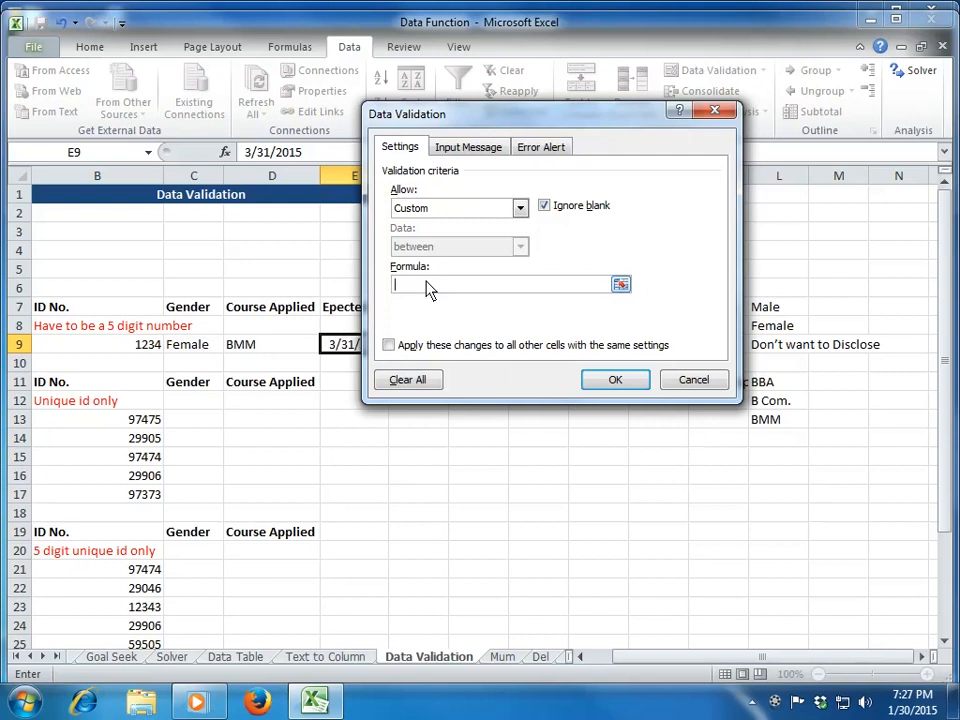
{"action": "left_click", "coordinate": [520, 207]}
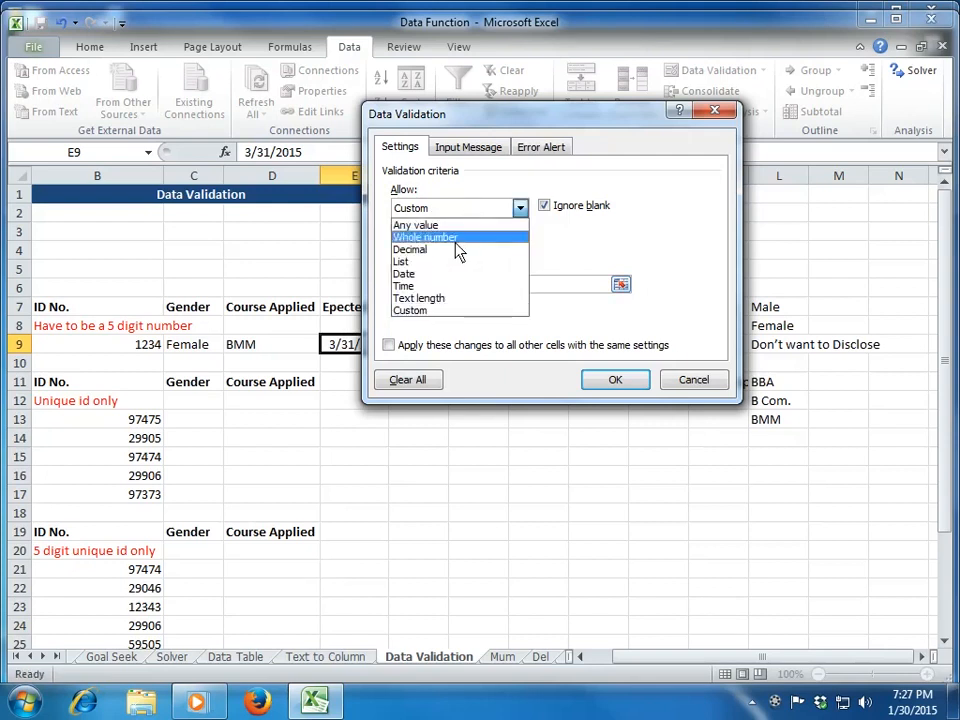
{"action": "left_click", "coordinate": [470, 316]}
{"action": "key", "text": "Escape"}
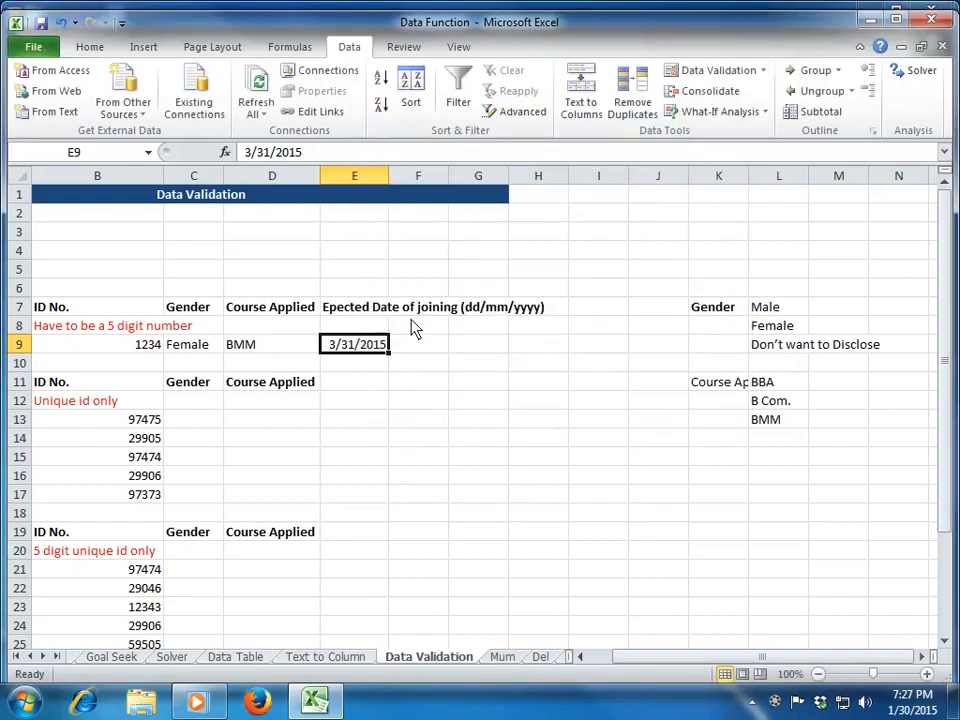
{"action": "left_click", "coordinate": [243, 426]}
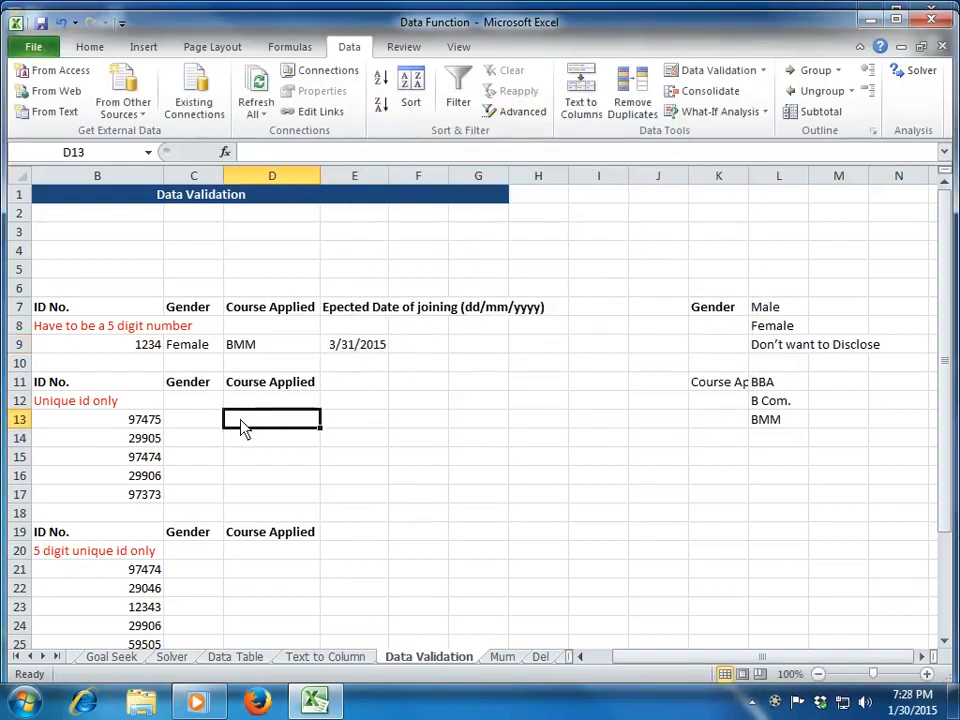
{"action": "key", "text": "Left"}
{"action": "key", "text": "Left"}
{"action": "key", "text": "Left"}
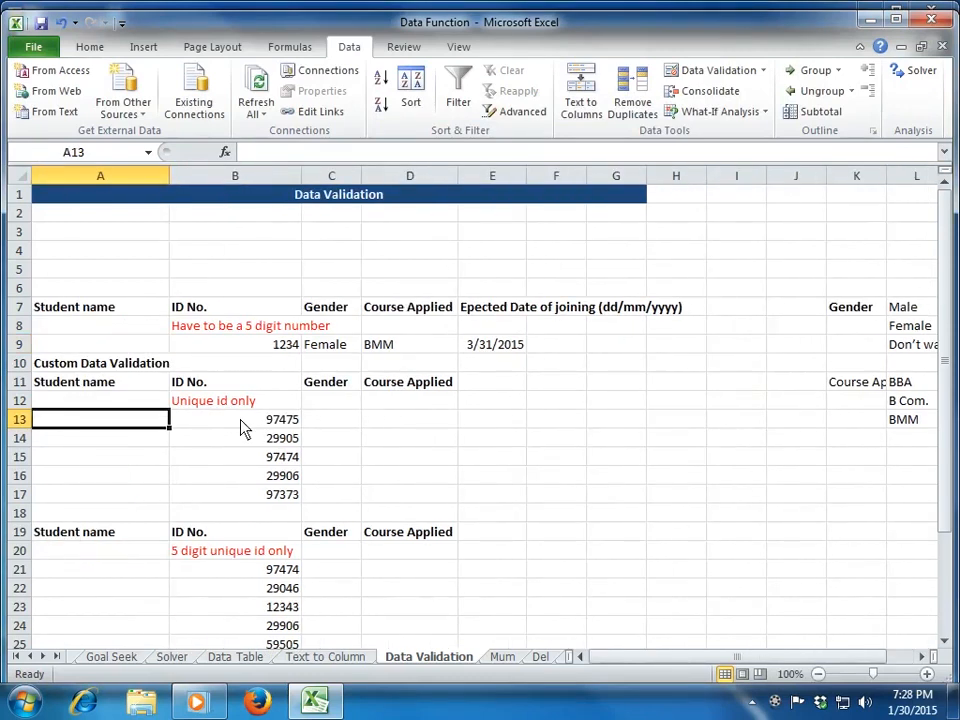
{"action": "type", "text": "0"}
{"action": "key", "text": "Escape"}
Clear all data validation settings from the first unique ID cell, B13, and apply the change
{"action": "key", "text": "Right"}
{"action": "key", "text": "Up"}
{"action": "key", "text": "Down"}
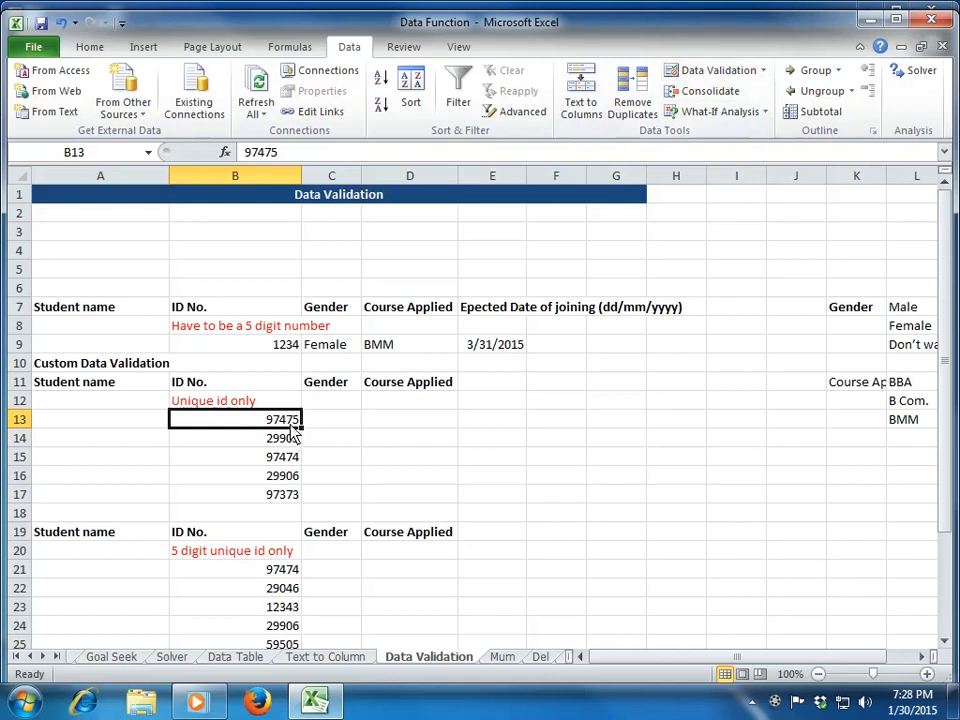
{"action": "left_click", "coordinate": [712, 76]}
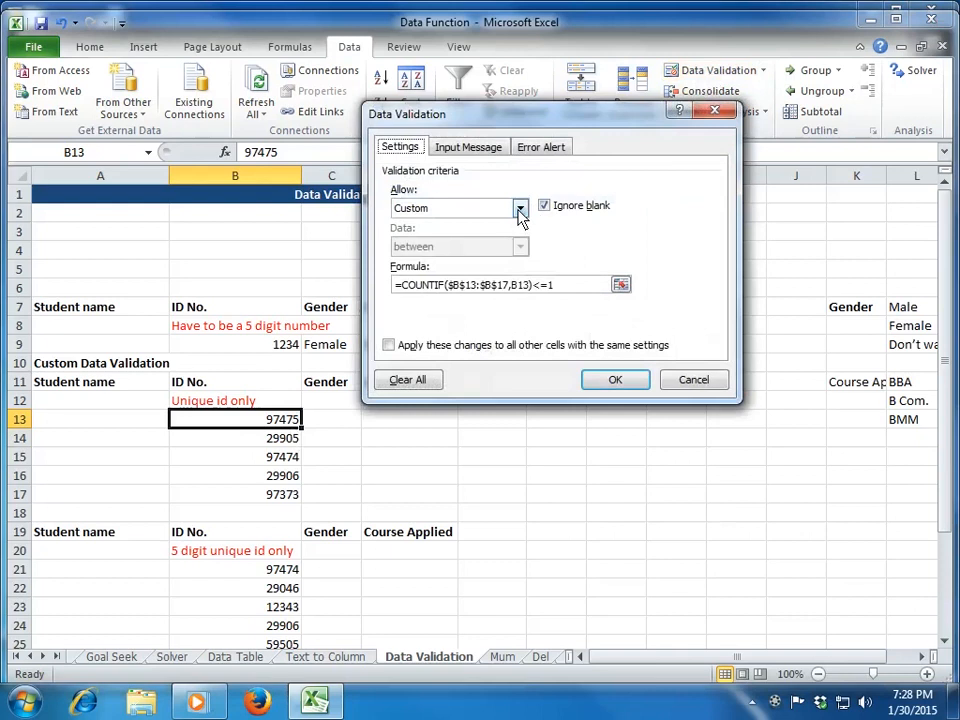
{"action": "left_click", "coordinate": [520, 210]}
{"action": "left_click", "coordinate": [520, 212]}
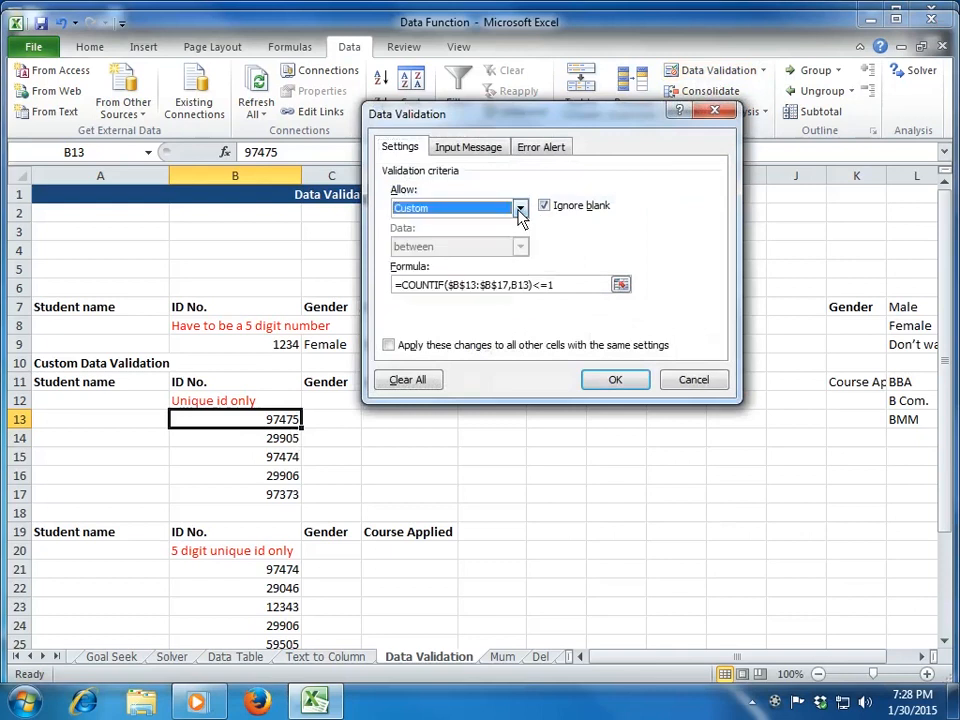
{"action": "left_click", "coordinate": [408, 380]}
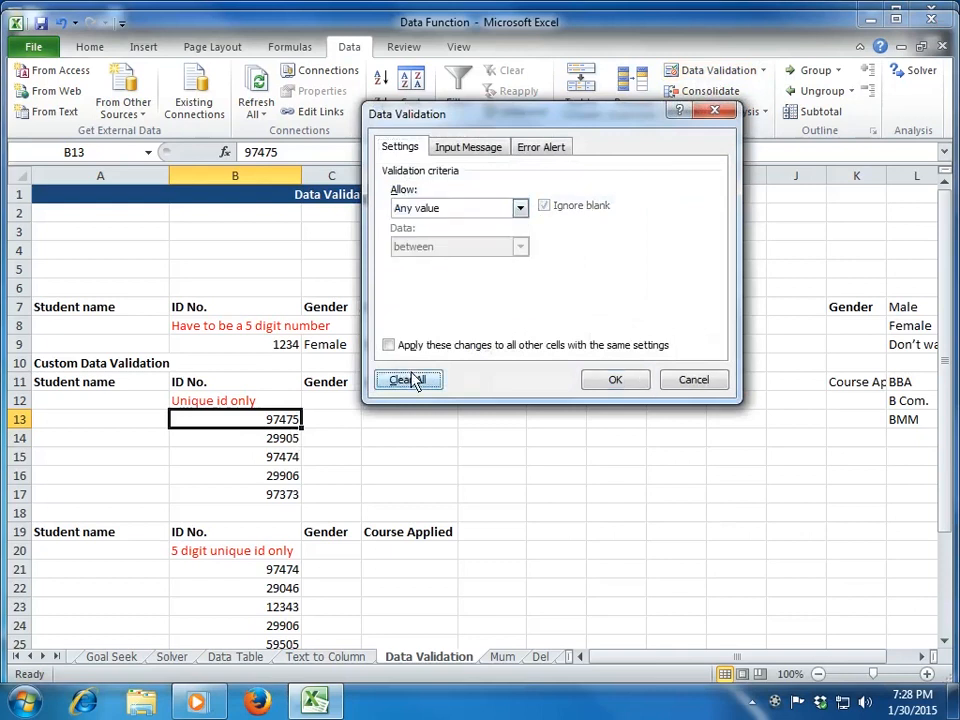
{"action": "left_click", "coordinate": [618, 384]}
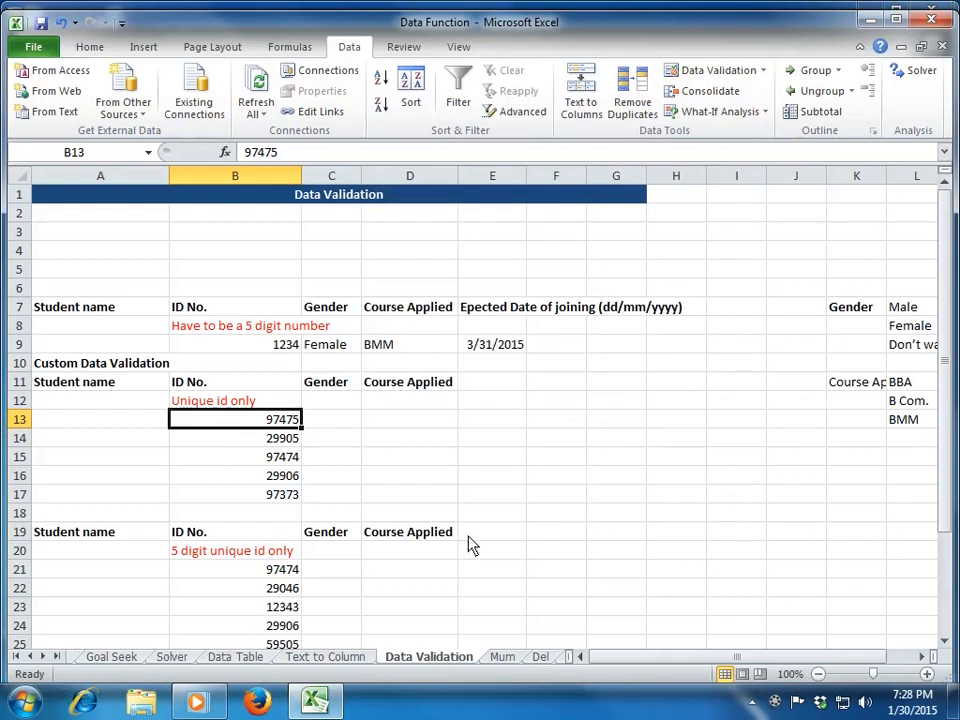
Clear the data validation from the whole unique ID range B13:B17 without extending existing settings to the other cells
{"action": "key", "text": "shift+Down"}
{"action": "key", "text": "shift+Down"}
{"action": "key", "text": "shift+Down"}
{"action": "key", "text": "shift+Down"}
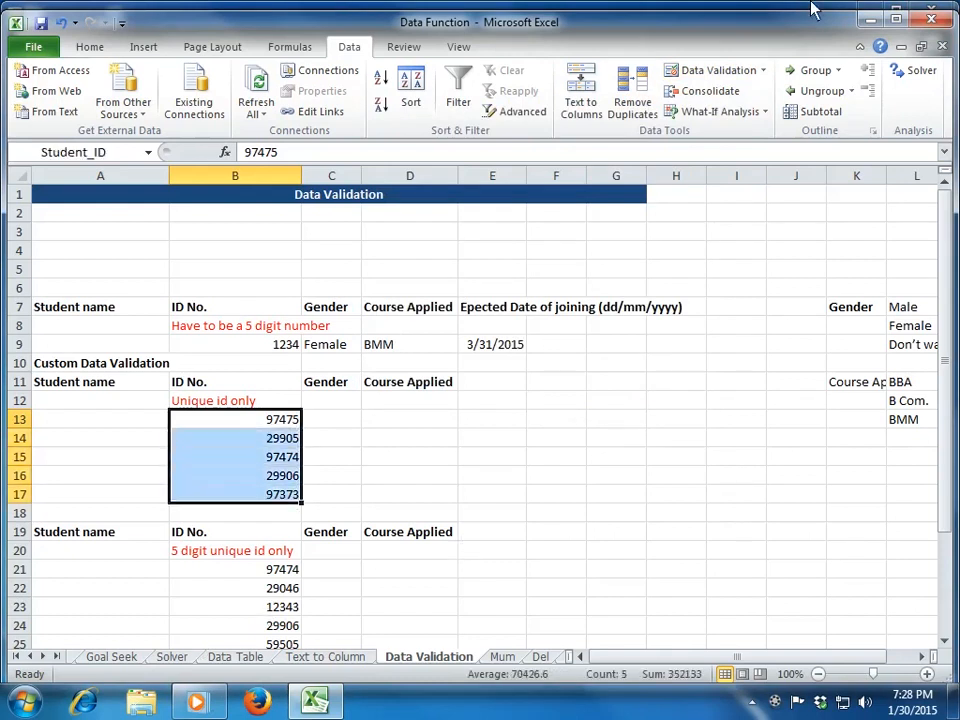
{"action": "left_click", "coordinate": [711, 74]}
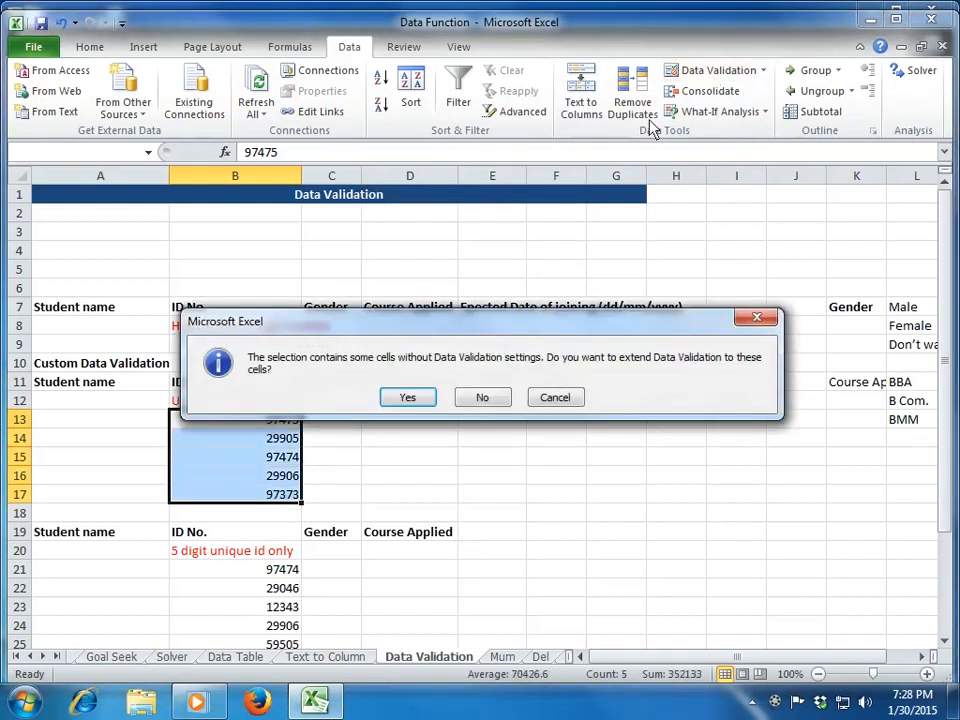
{"action": "left_click", "coordinate": [490, 398]}
{"action": "left_click", "coordinate": [410, 381]}
{"action": "left_click", "coordinate": [633, 383]}
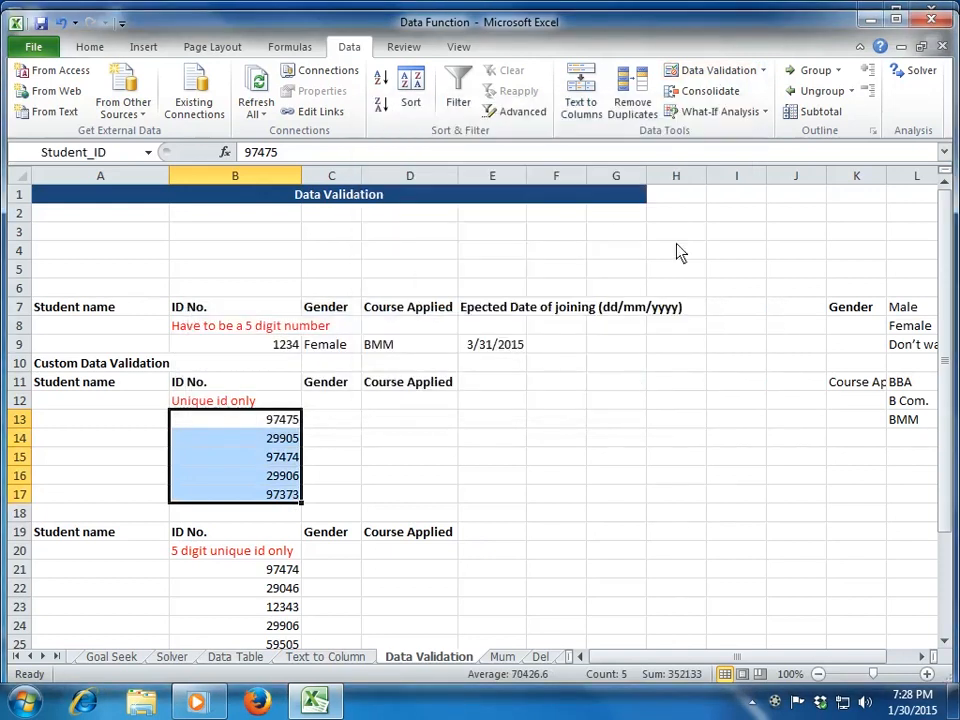
Start a Custom validation rule for B13 with the formula =if( and leave it without applying
{"action": "left_click", "coordinate": [285, 422]}
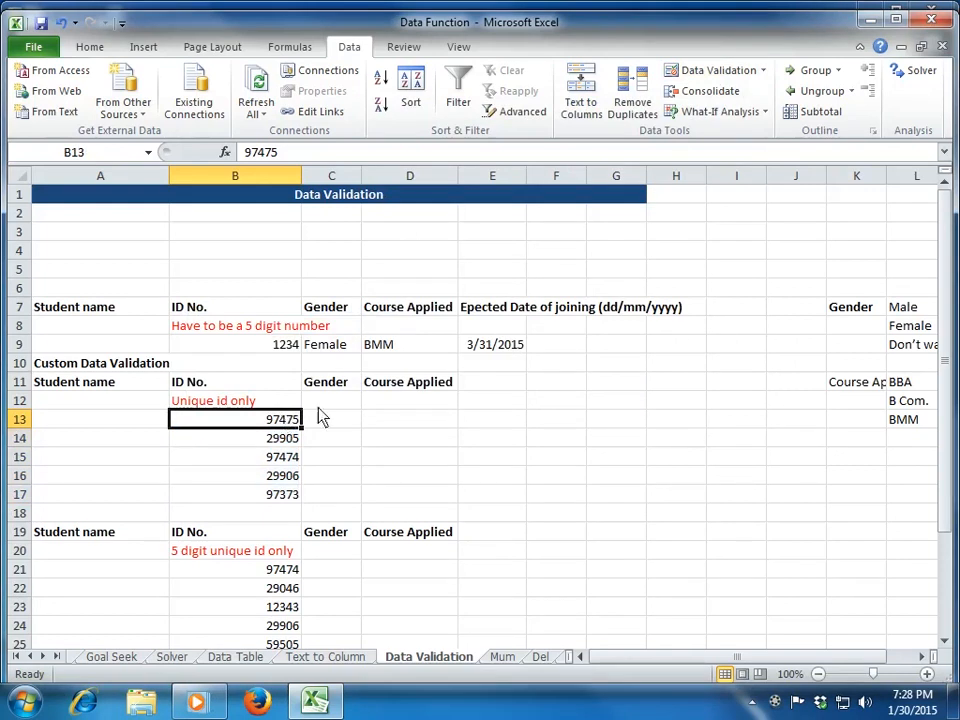
{"action": "left_click", "coordinate": [712, 72]}
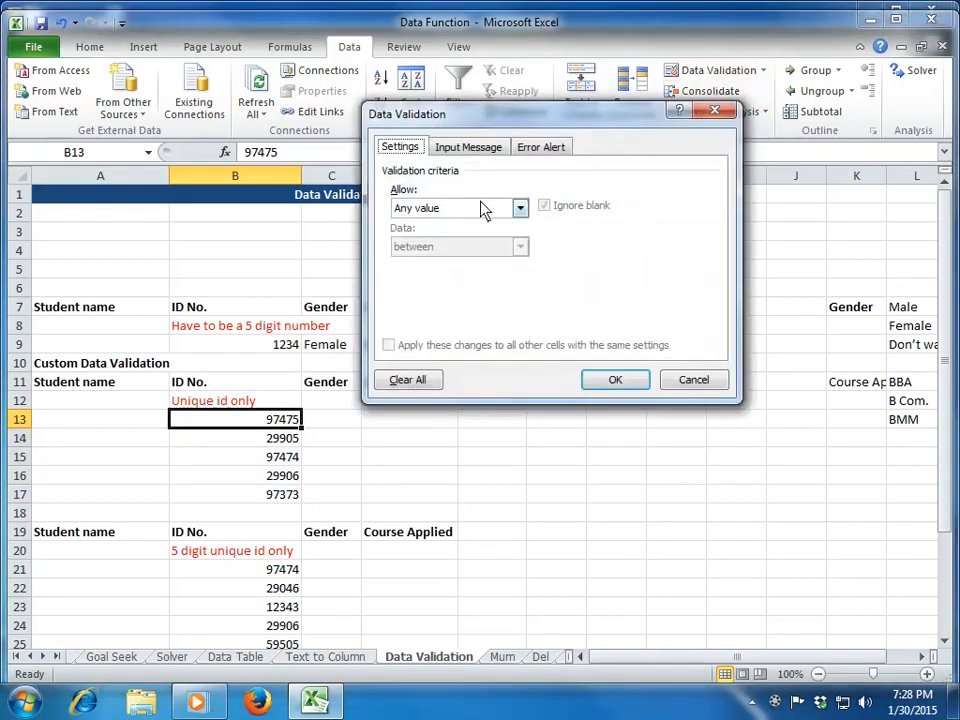
{"action": "left_click", "coordinate": [484, 208]}
{"action": "left_click", "coordinate": [471, 312]}
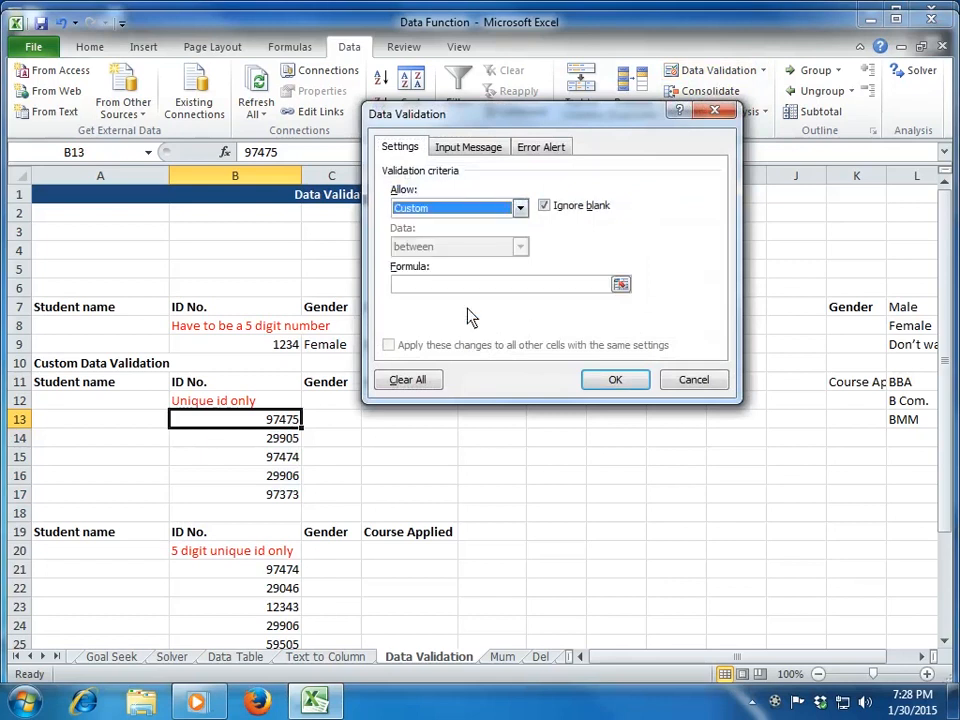
{"action": "left_click", "coordinate": [476, 289]}
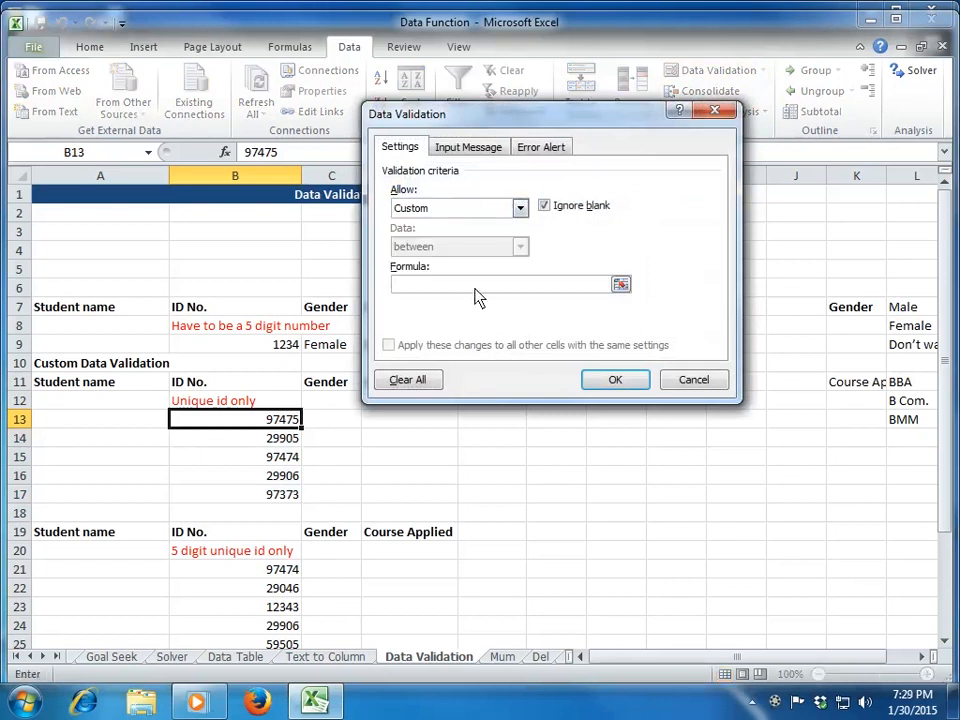
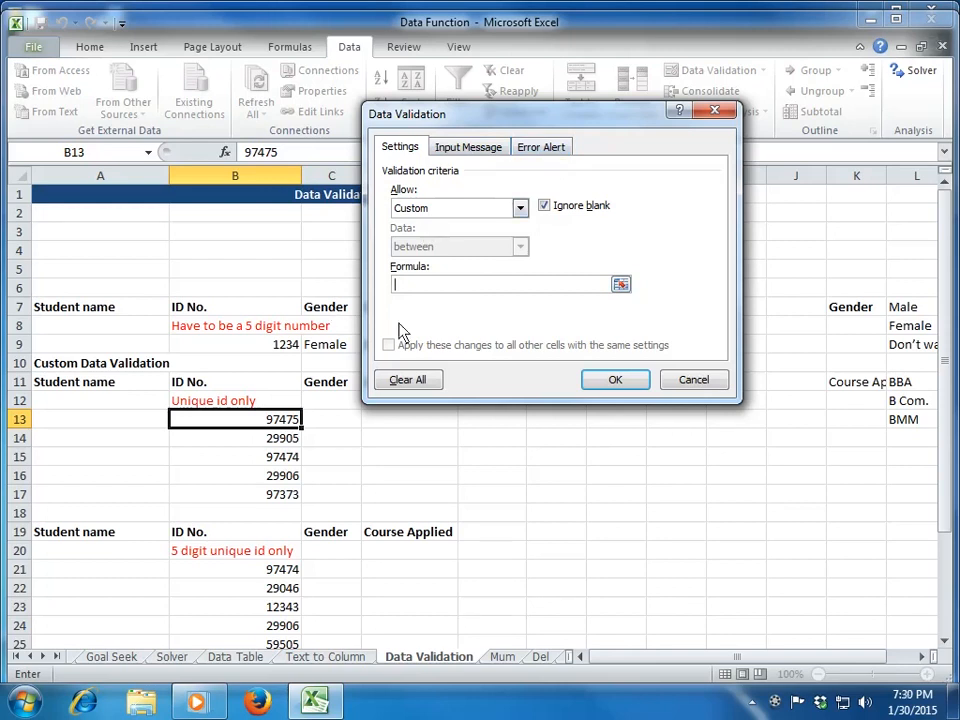
{"action": "type", "text": "=if("}
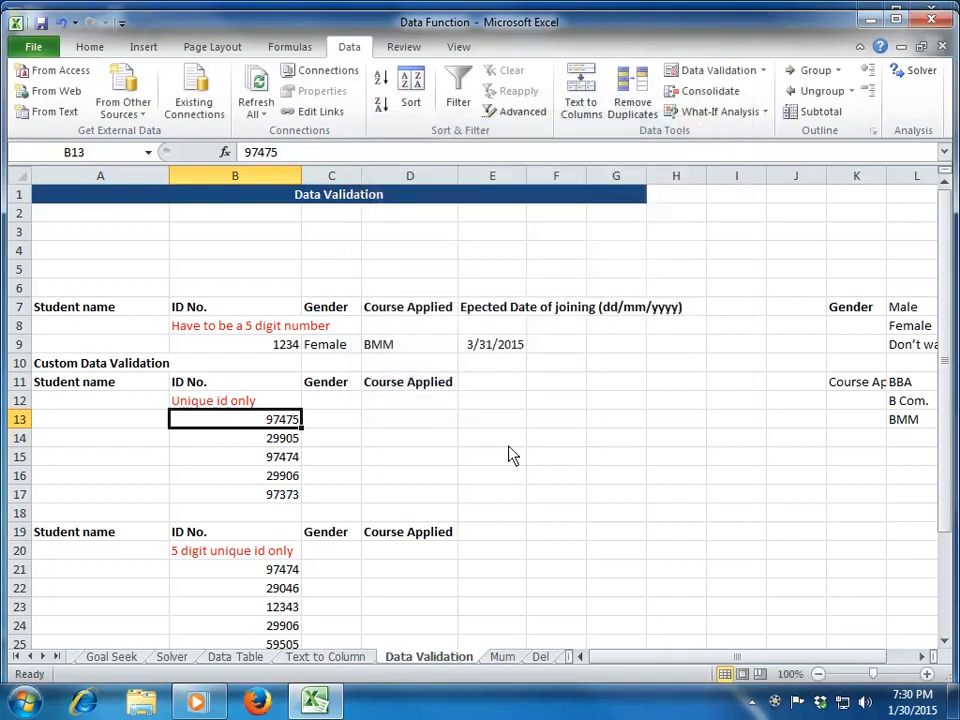
Begin an =if( formula directly in E14 to view the function's argument hint, and discard the entry
{"action": "left_click", "coordinate": [510, 440]}
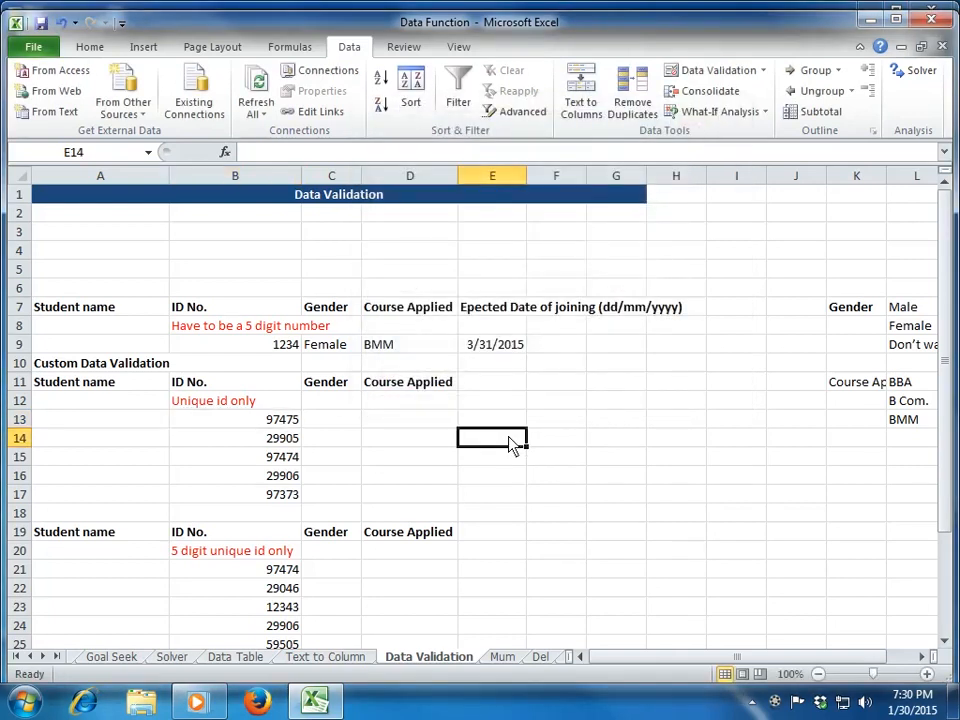
{"action": "type", "text": "=if"}
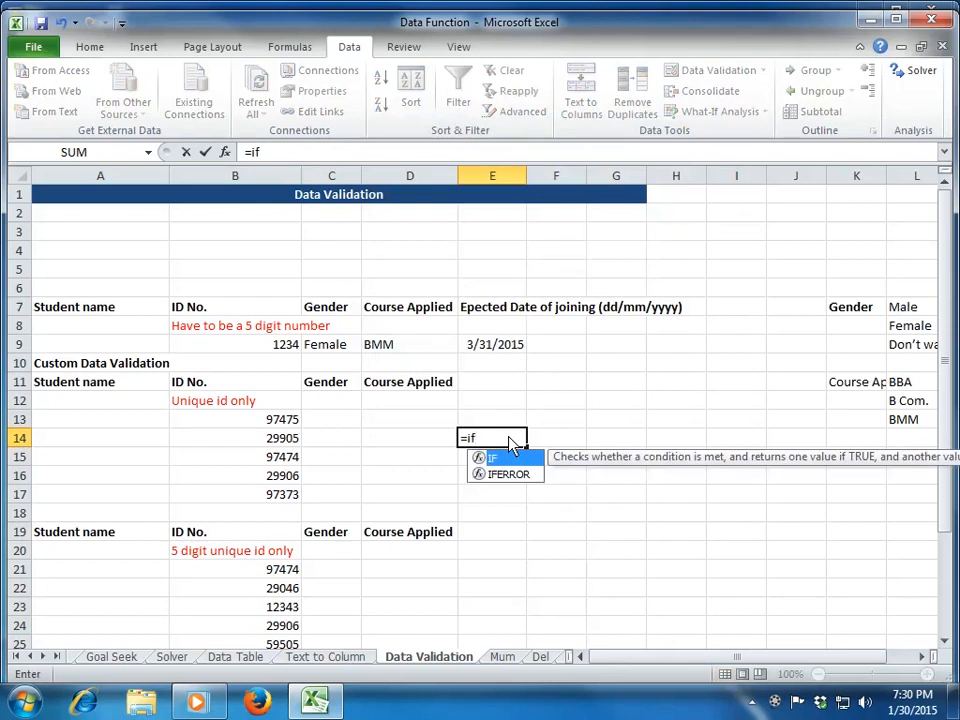
{"action": "type", "text": "("}
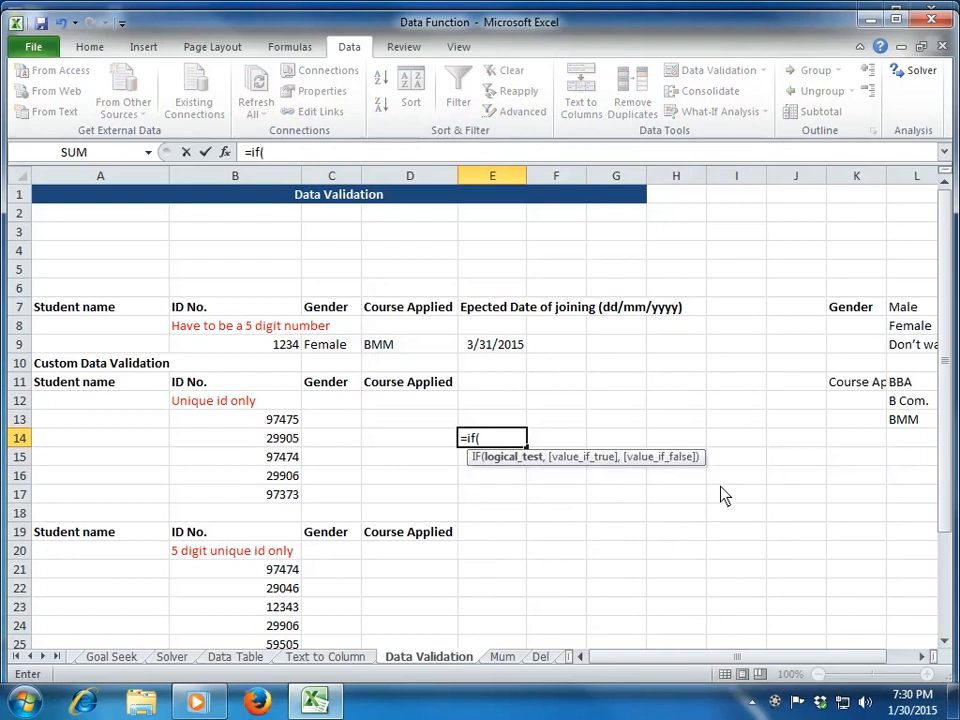
{"action": "key", "text": "Escape"}
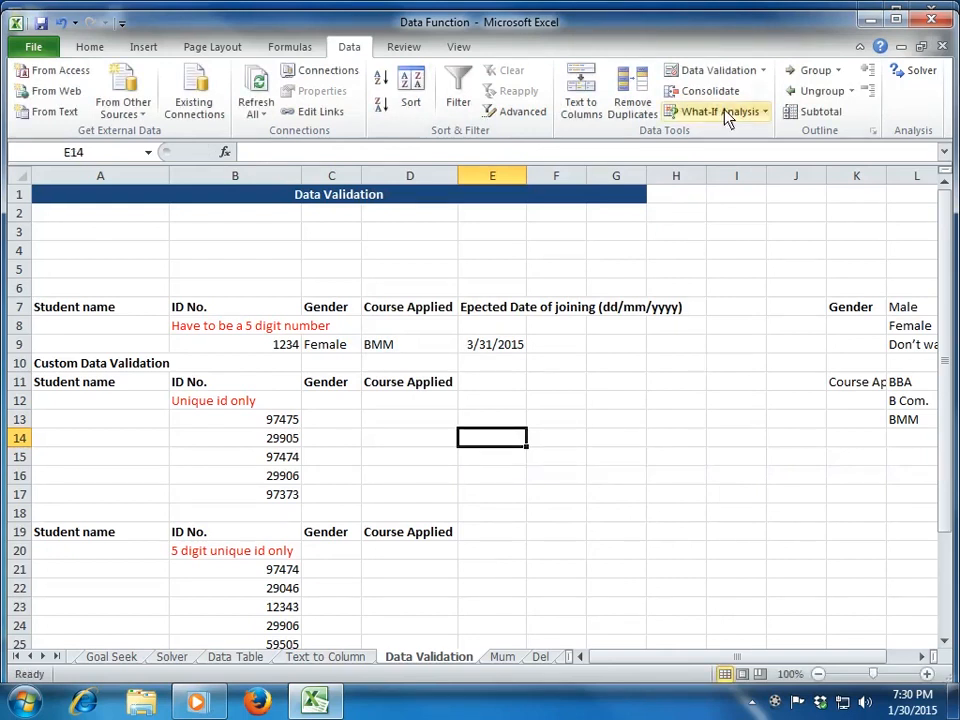
Compare argument hints for =if( between the Custom validation formula of E14 and the cell itself, discarding both entries
{"action": "left_click", "coordinate": [720, 71]}
{"action": "left_click", "coordinate": [520, 208]}
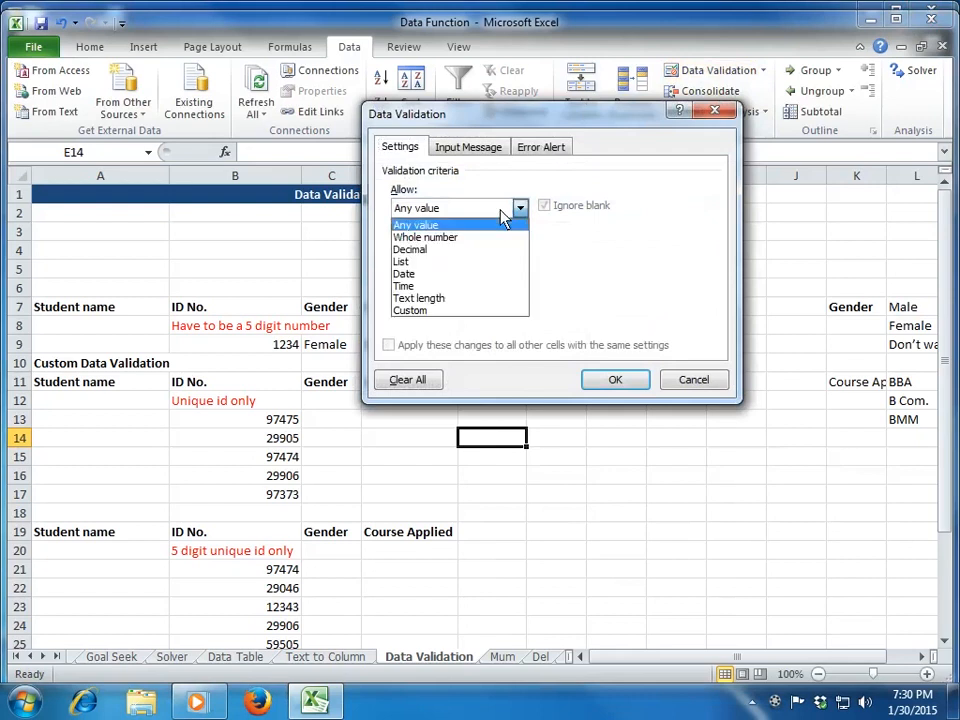
{"action": "left_click", "coordinate": [485, 311]}
{"action": "left_click", "coordinate": [478, 289]}
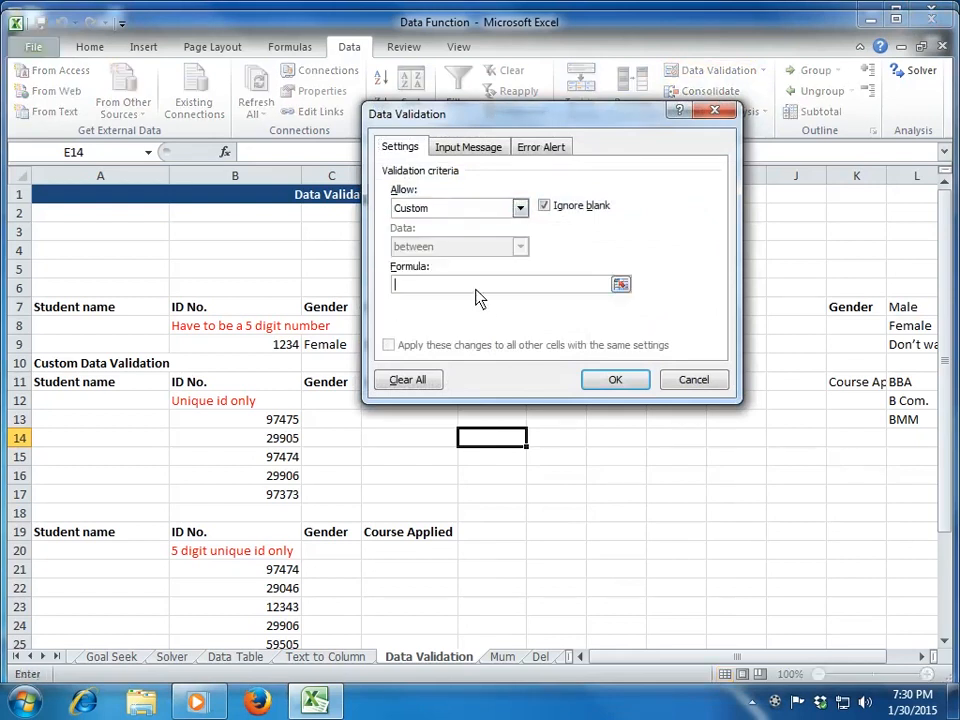
{"action": "type", "text": "=if("}
{"action": "key", "text": "Escape"}
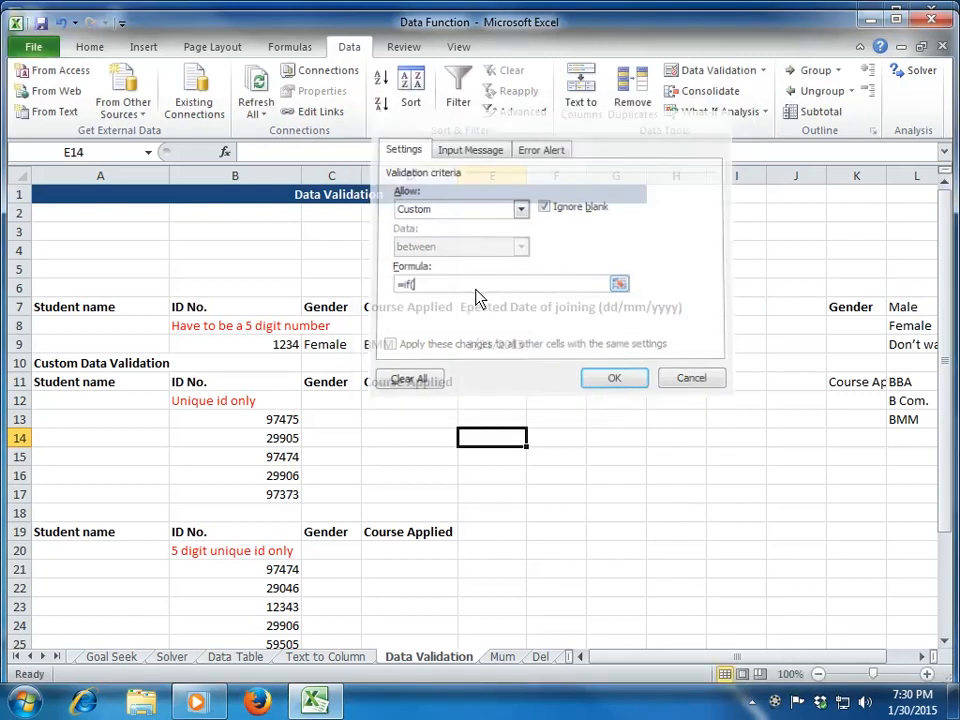
{"action": "type", "text": "=if("}
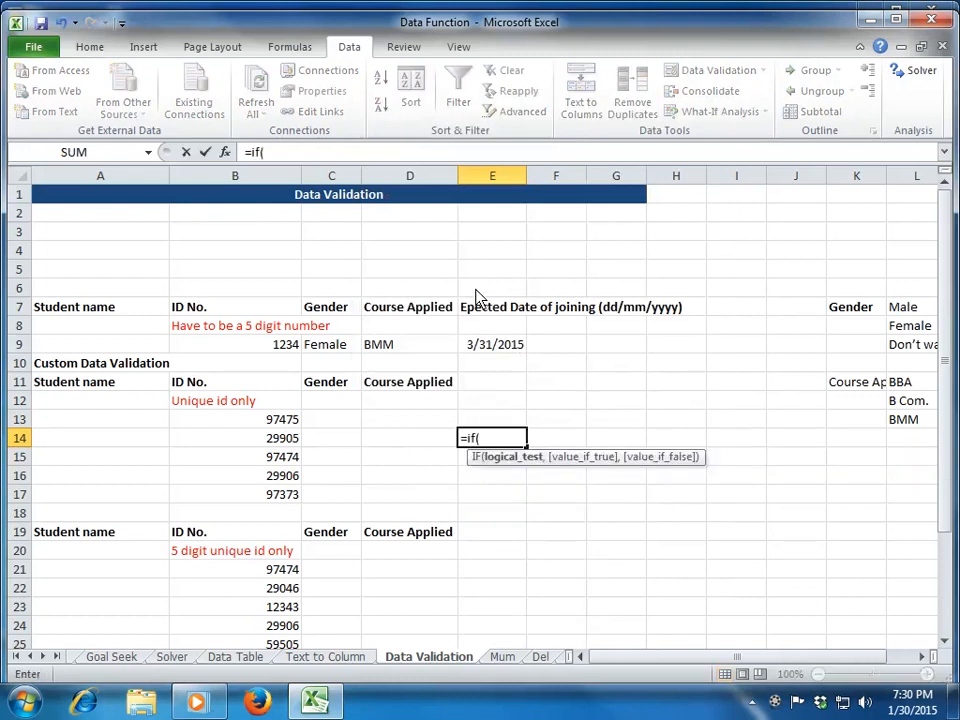
{"action": "key", "text": "Escape"}
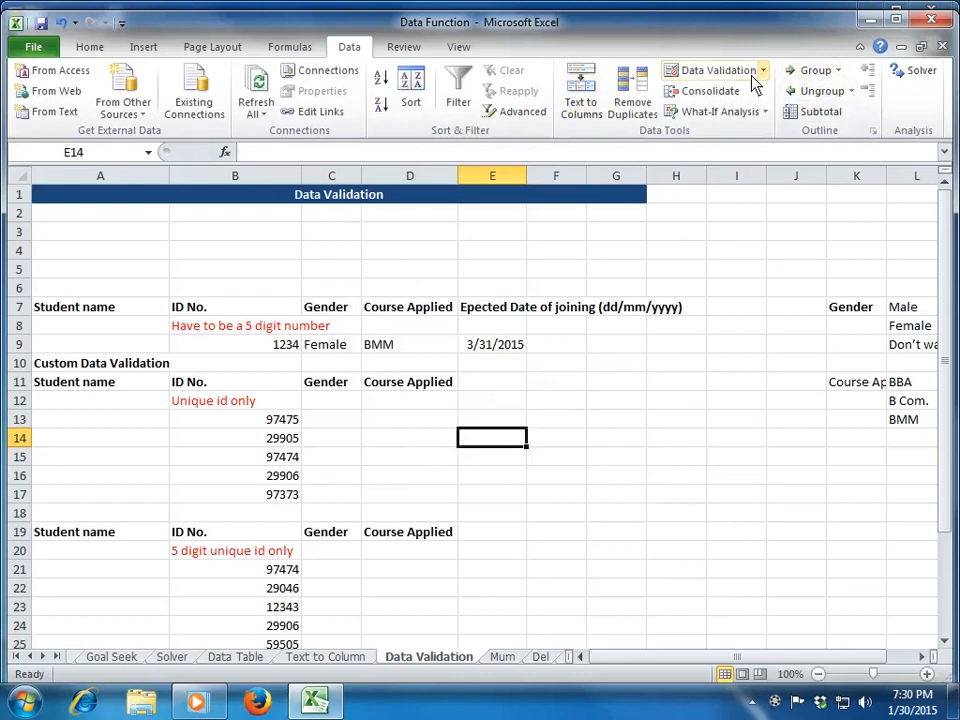
Apply Custom validation to E14 with the formula =countif($B$13:$B$17,B13)<=1
{"action": "left_click", "coordinate": [720, 72]}
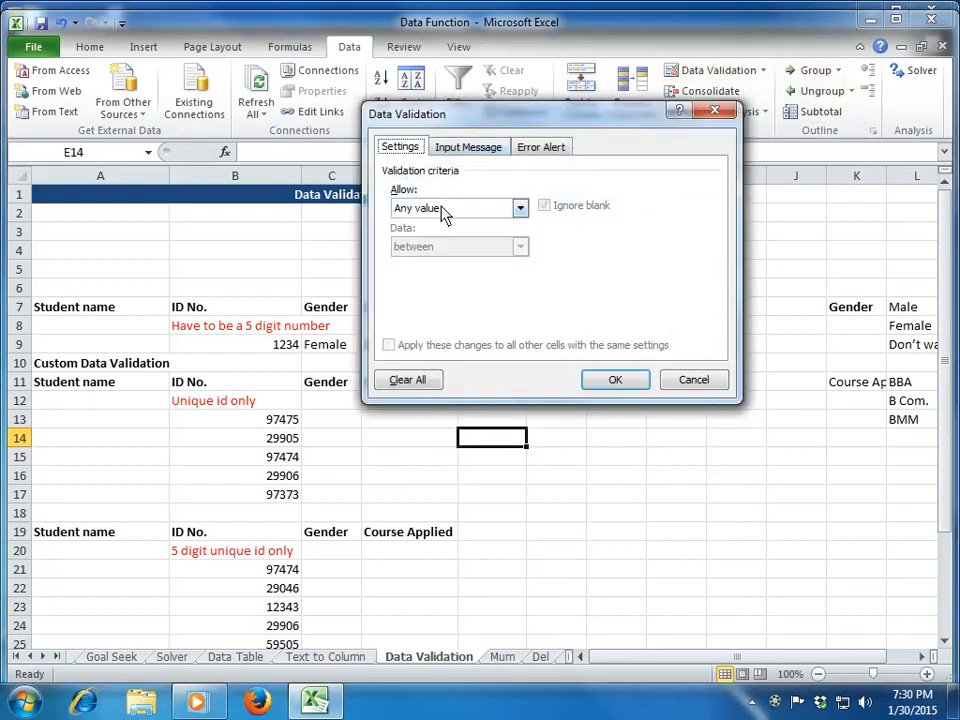
{"action": "left_click", "coordinate": [519, 208]}
{"action": "left_click", "coordinate": [450, 311]}
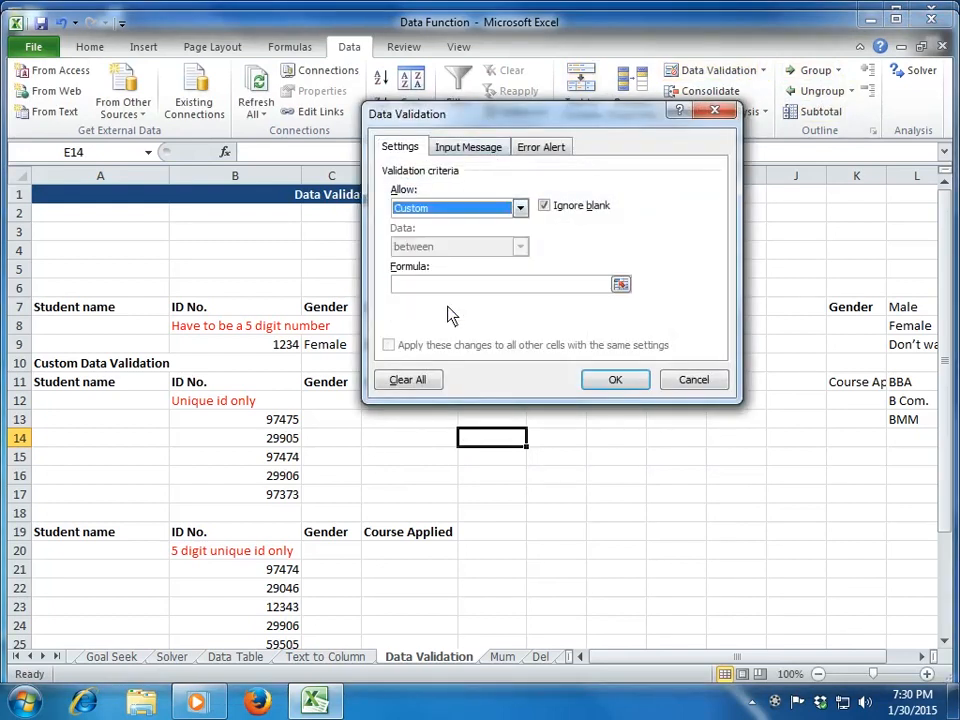
{"action": "left_click", "coordinate": [496, 288]}
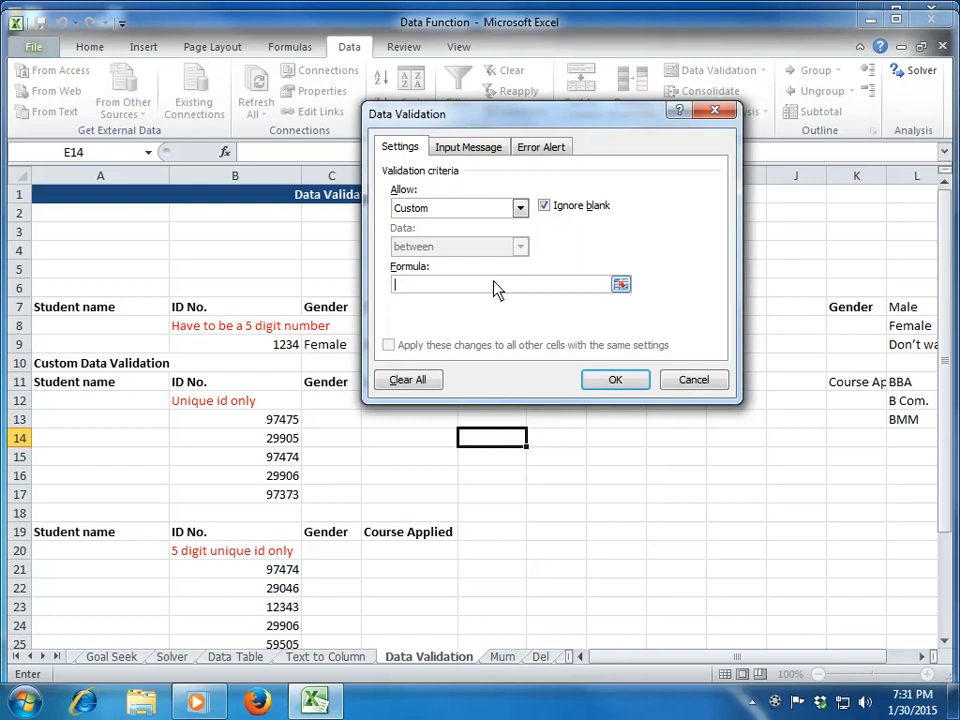
{"action": "type", "text": "=countif("}
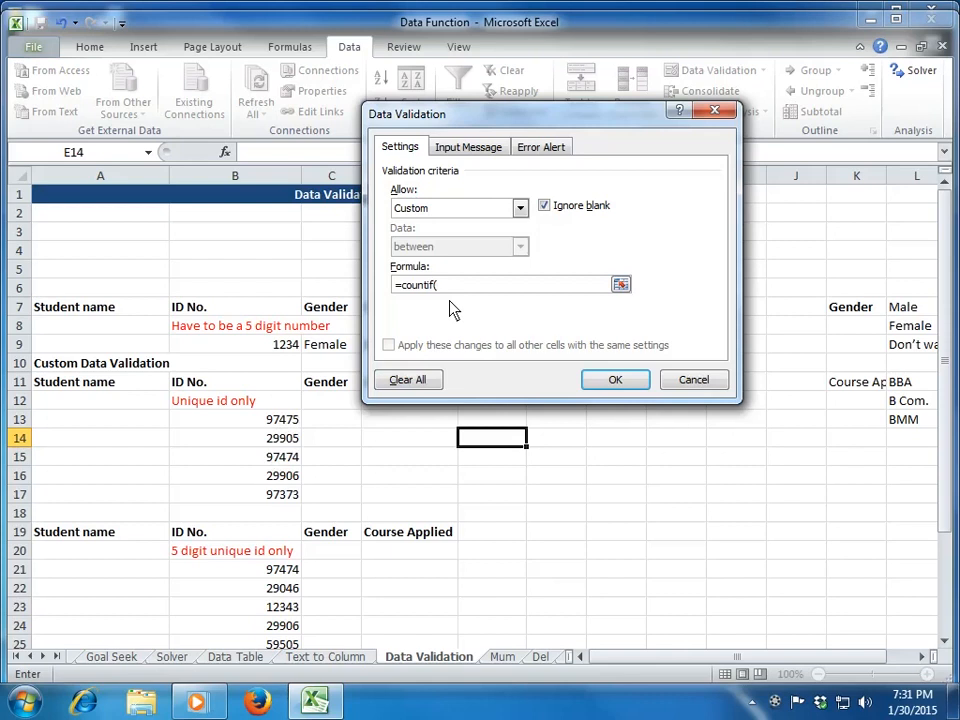
{"action": "left_click_drag", "start_coordinate": [285, 421], "coordinate": [291, 497]}
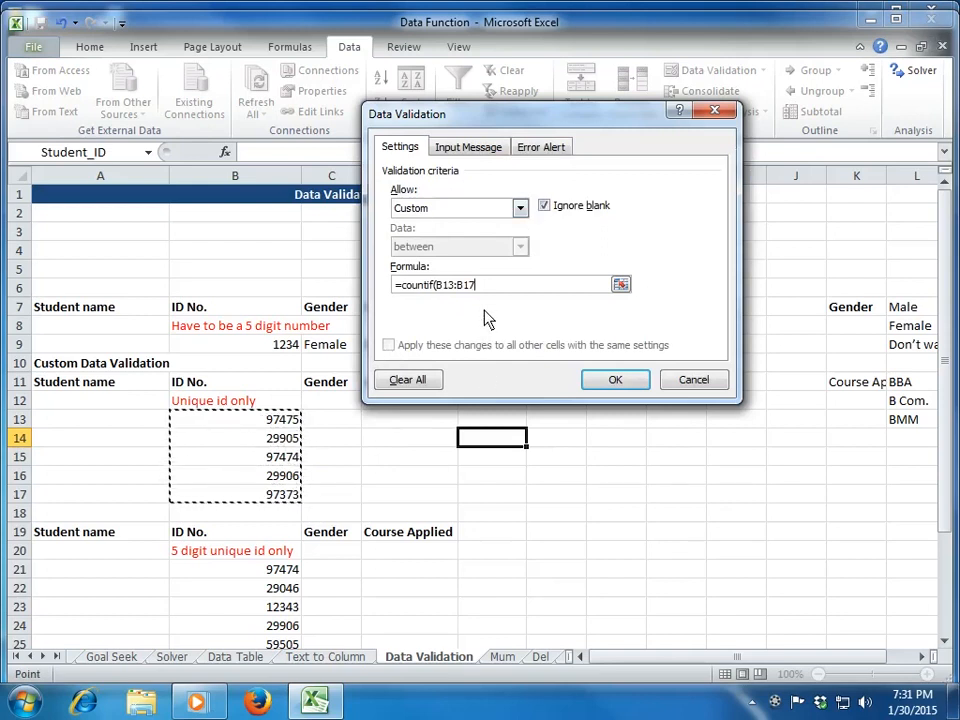
{"action": "key", "text": "F4"}
{"action": "type", "text": ","}
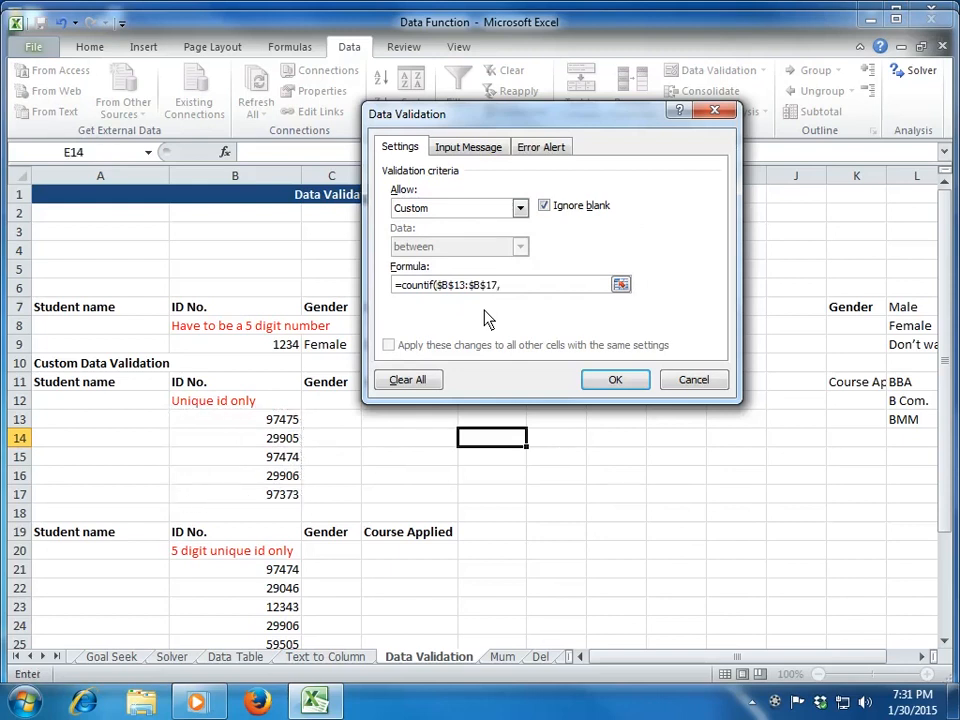
{"action": "left_click", "coordinate": [284, 421]}
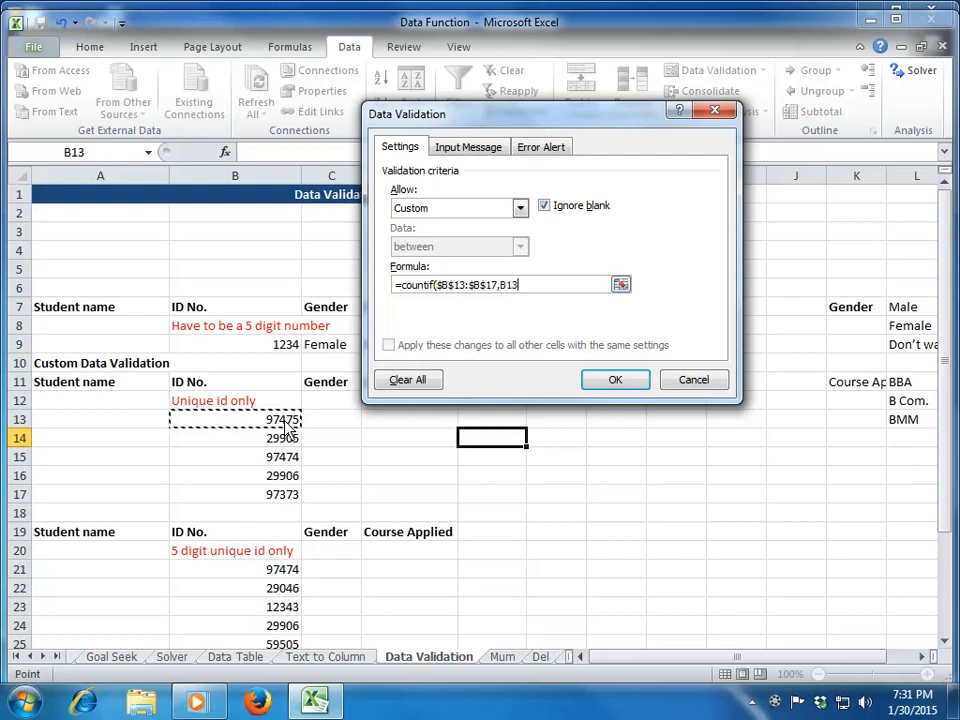
{"action": "type", "text": ")"}
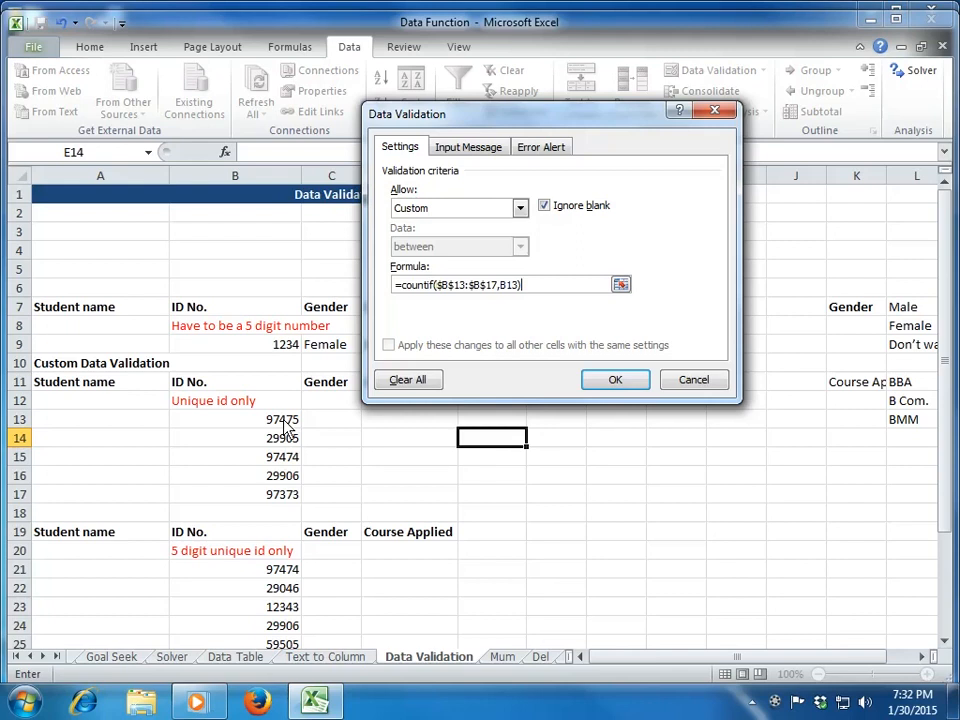
{"action": "type", "text": "<=1"}
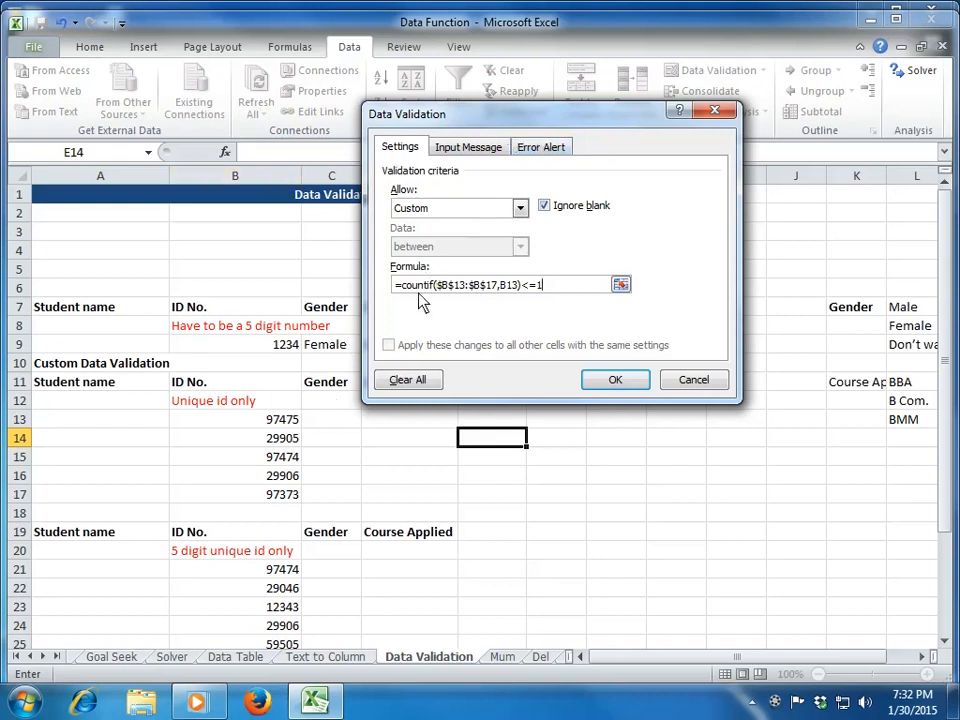
{"action": "left_click", "coordinate": [632, 388]}
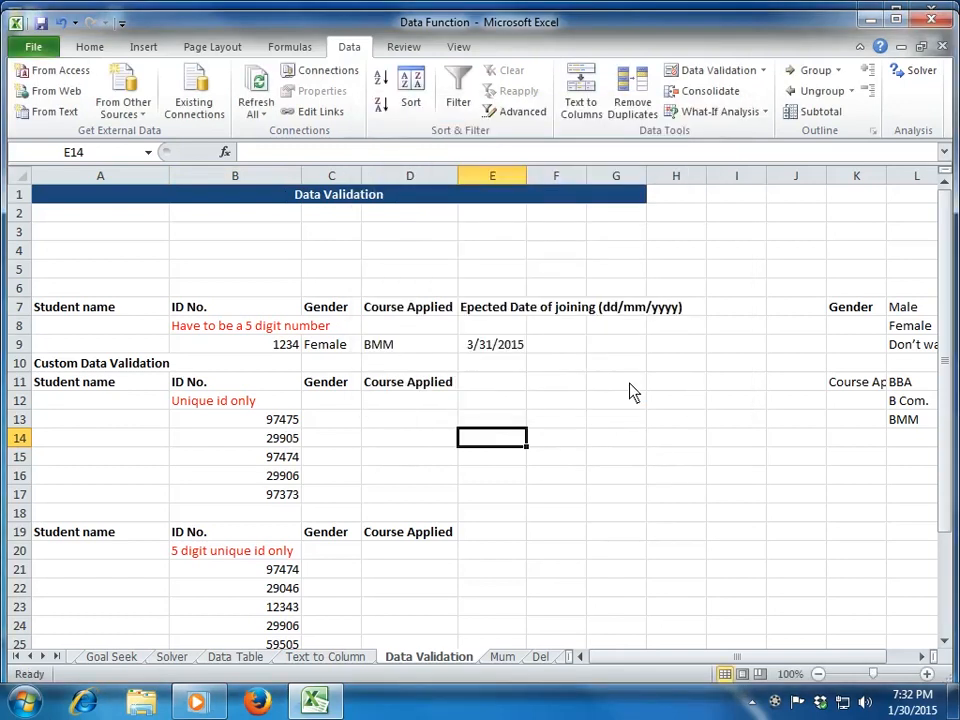
Review the Data Validation settings of B13 and close the dialog
{"action": "left_click", "coordinate": [283, 422]}
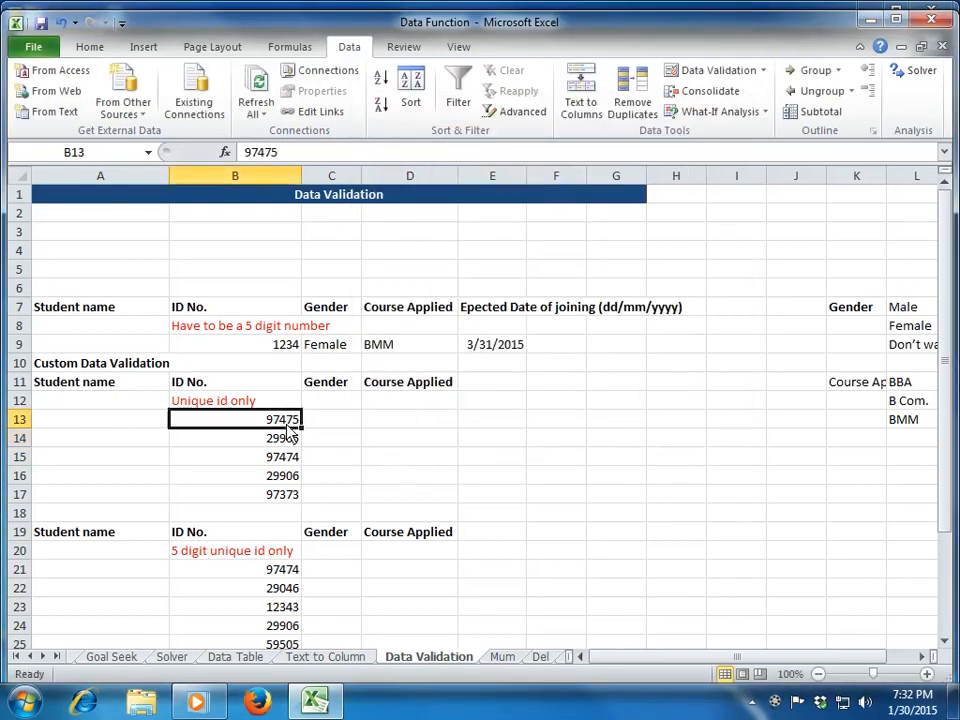
{"action": "left_click", "coordinate": [725, 113]}
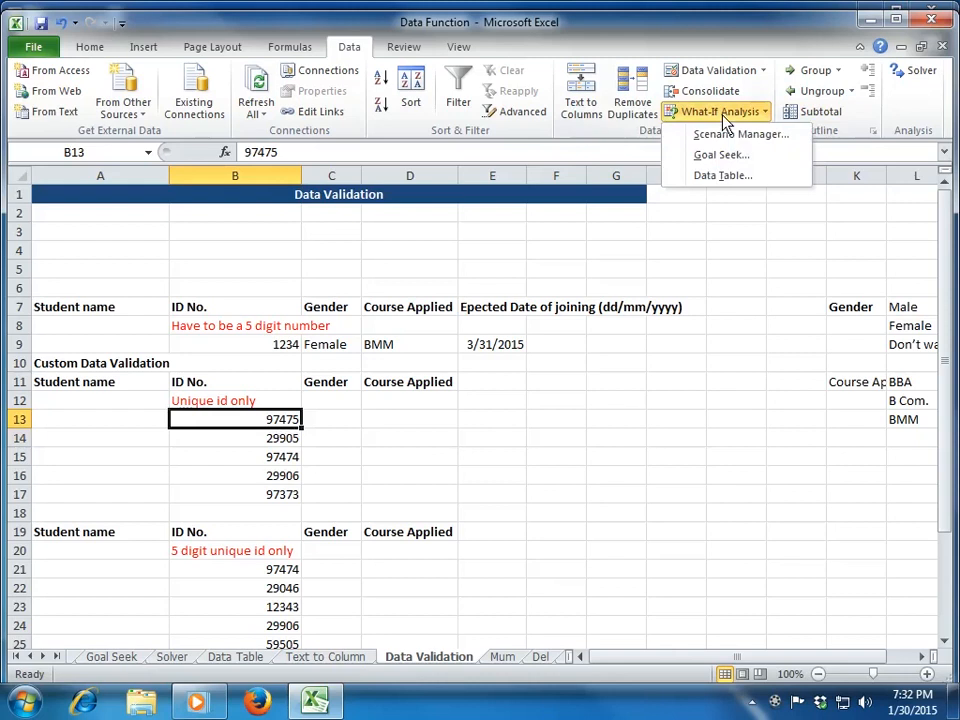
{"action": "left_click", "coordinate": [720, 76]}
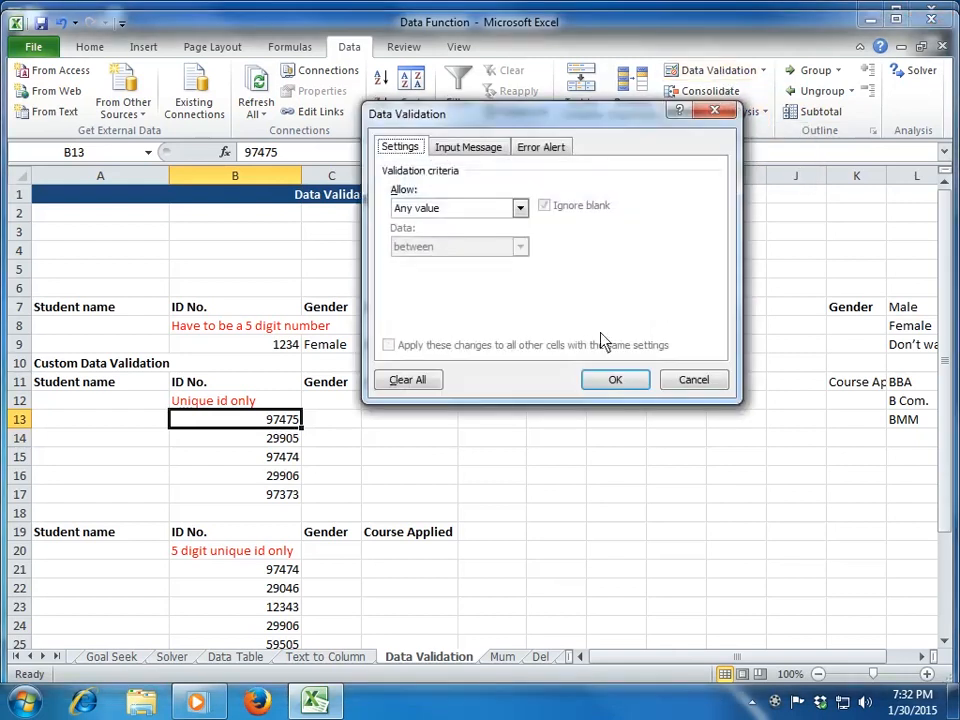
{"action": "left_click", "coordinate": [607, 376]}
{"action": "left_click", "coordinate": [465, 430]}
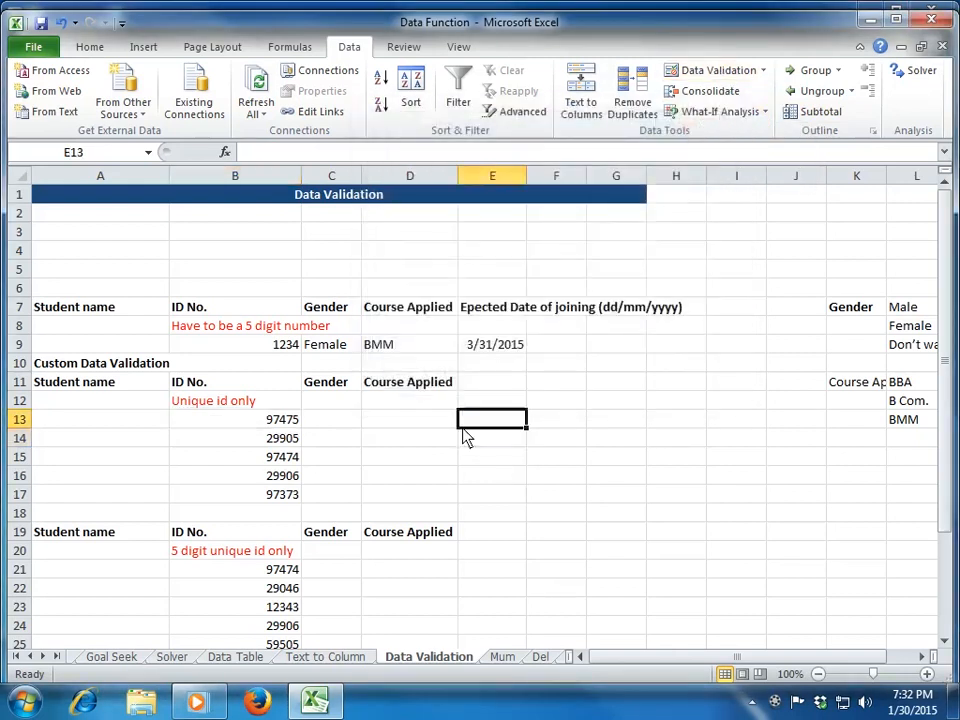
{"action": "key", "text": "Down"}
{"action": "key", "text": "Left"}
{"action": "key", "text": "Up"}
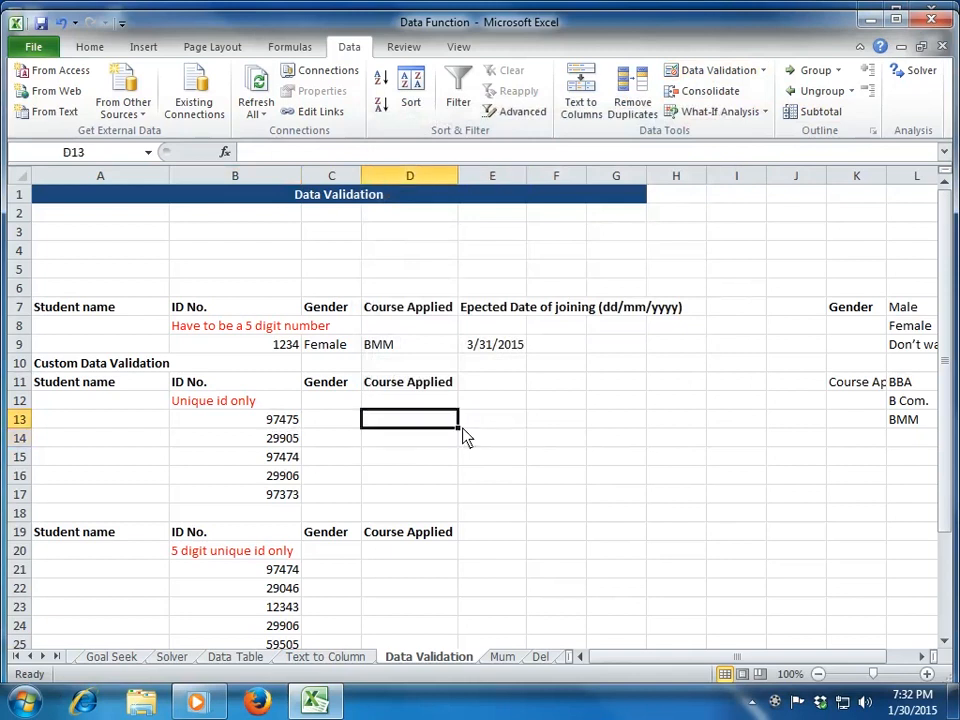
{"action": "key", "text": "shift+Right"}
{"action": "key", "text": "shift+Down"}
{"action": "key", "text": "shift+Right"}
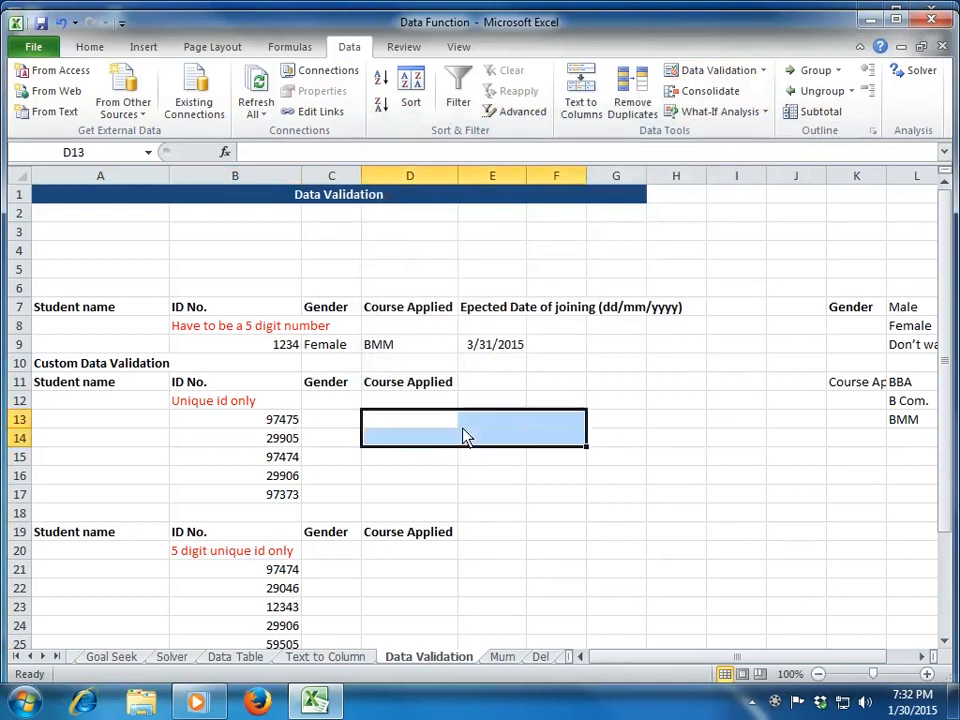
{"action": "key", "text": "Left"}
{"action": "key", "text": "Left"}
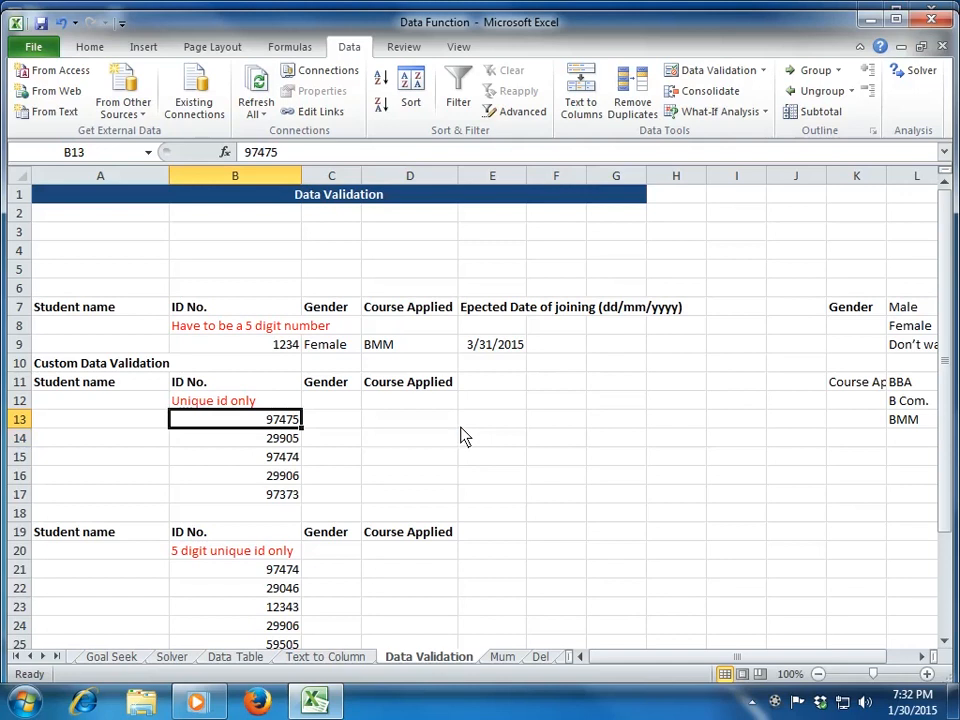
Check the Data Validation settings of E13 and of the range D13:F15, closing the dialog each time
{"action": "left_click", "coordinate": [464, 429]}
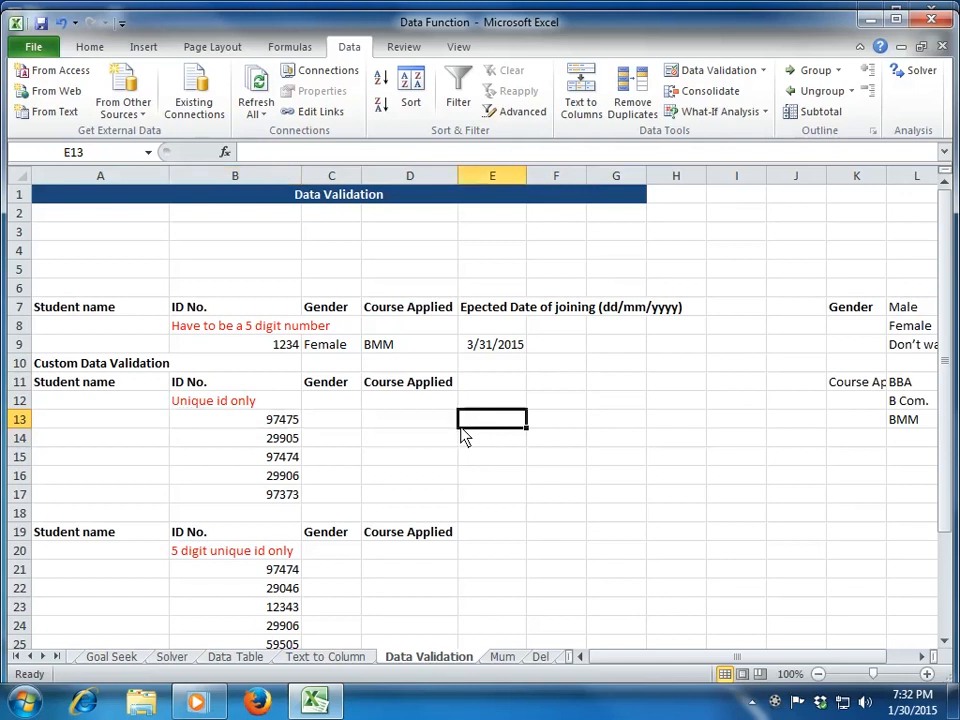
{"action": "left_click", "coordinate": [720, 72]}
{"action": "key", "text": "Escape"}
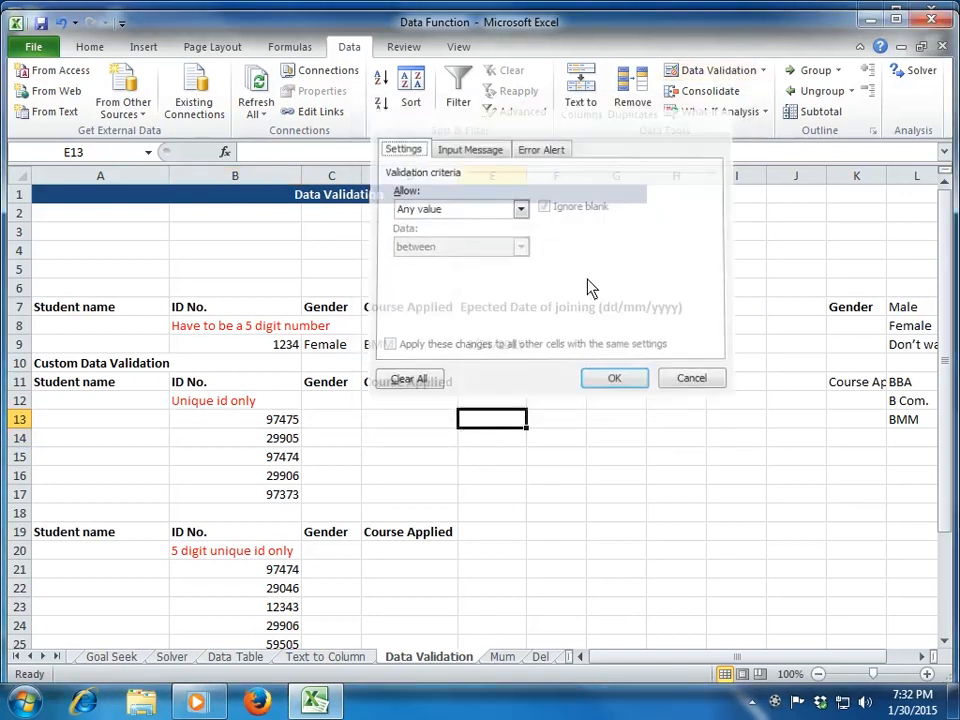
{"action": "key", "text": "Left"}
{"action": "key", "text": "shift+Right"}
{"action": "key", "text": "shift+Down"}
{"action": "key", "text": "shift+Down"}
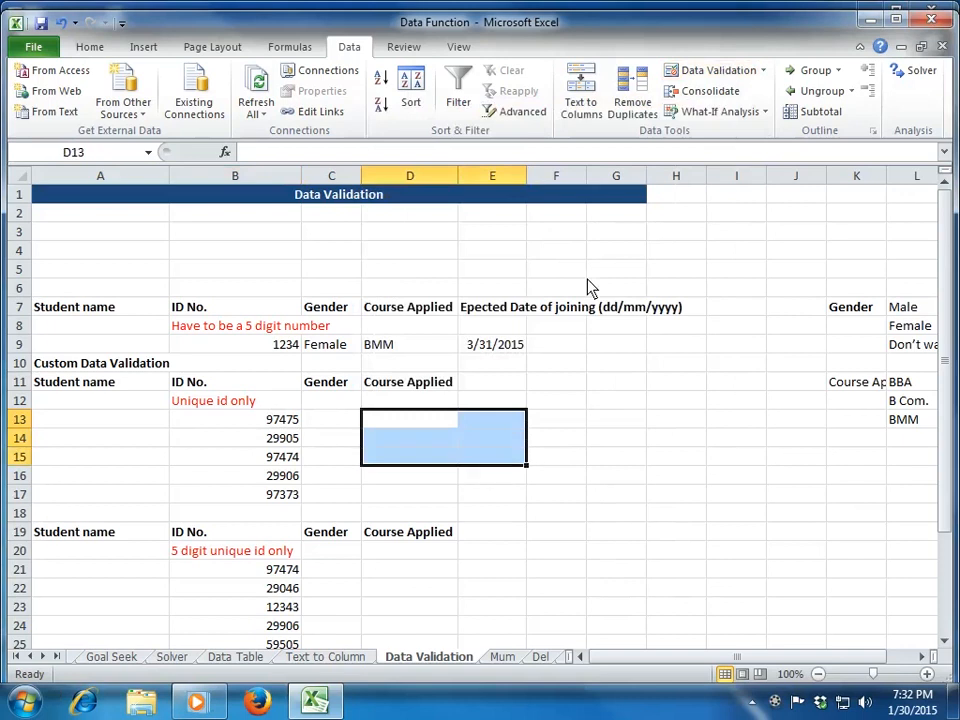
{"action": "key", "text": "shift+Right"}
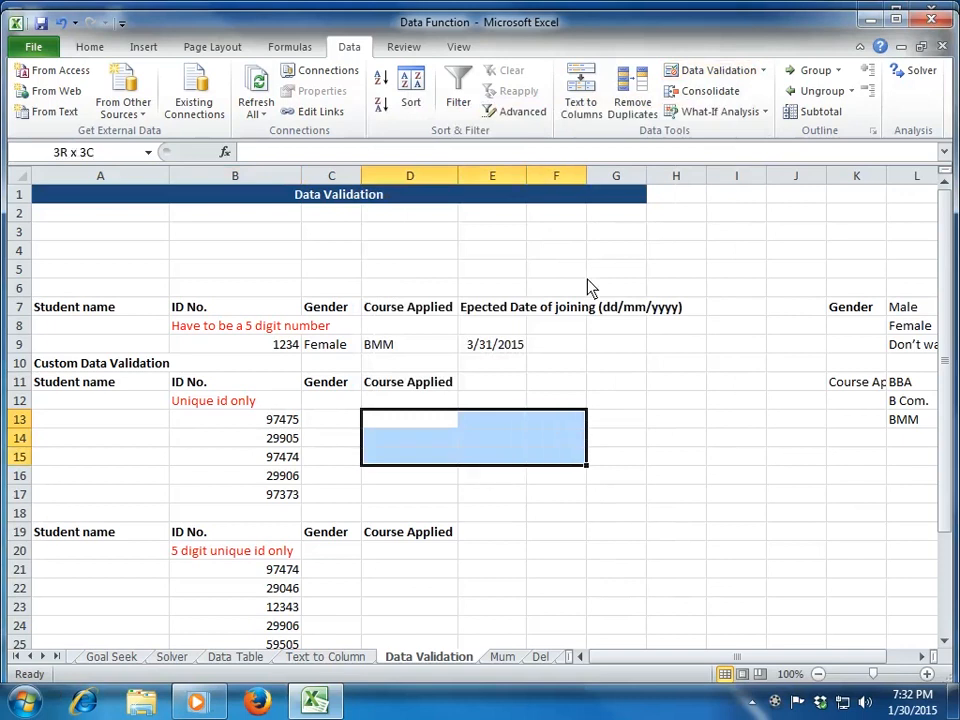
{"action": "left_click", "coordinate": [700, 78]}
{"action": "left_click", "coordinate": [483, 403]}
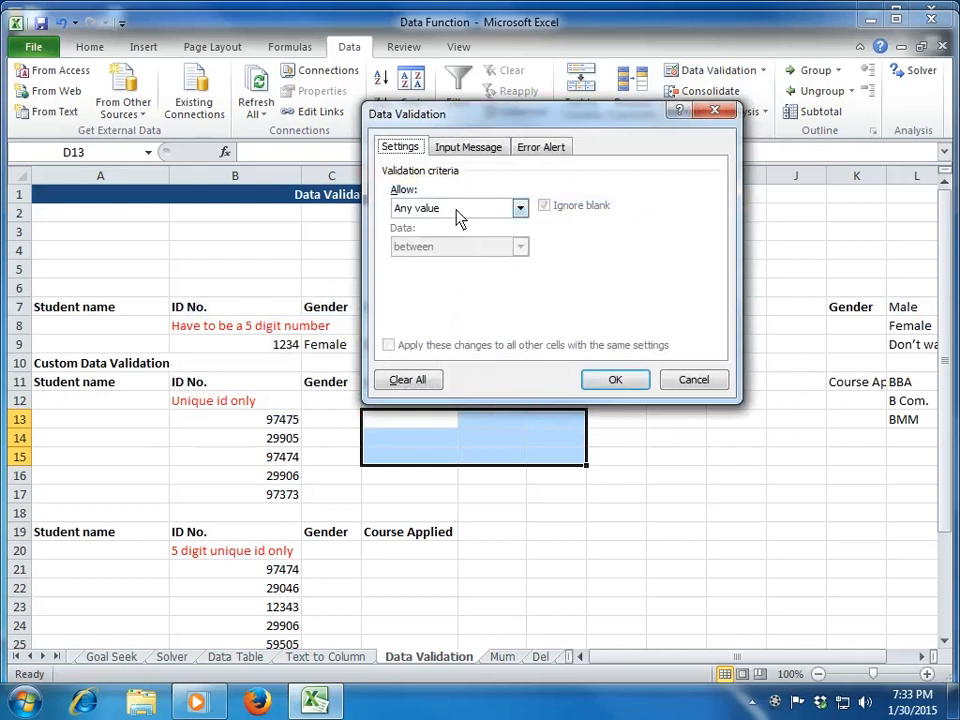
{"action": "key", "text": "Escape"}
Start a Custom validation rule for B13 with the formula =countif(B13:B17,B13)
{"action": "key", "text": "Left"}
{"action": "key", "text": "Left"}
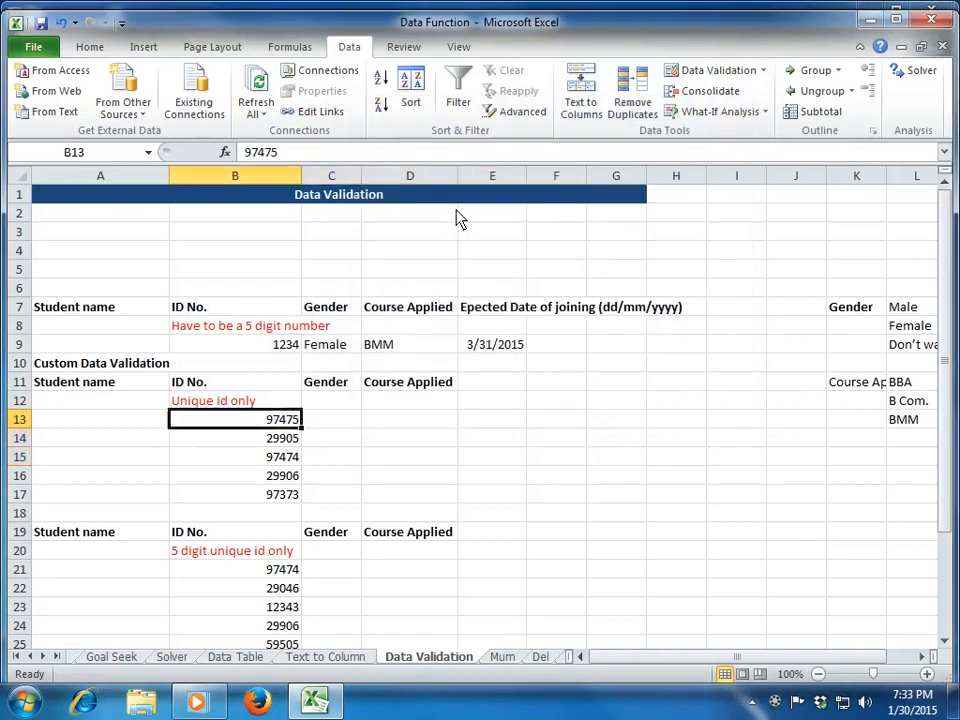
{"action": "left_click", "coordinate": [740, 78]}
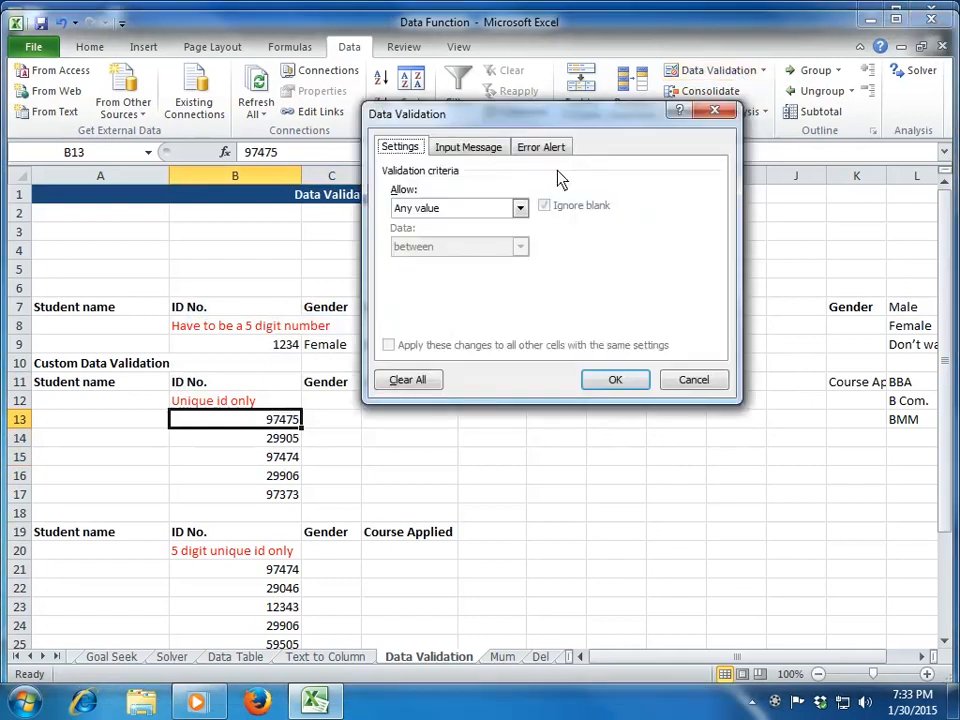
{"action": "left_click", "coordinate": [484, 214]}
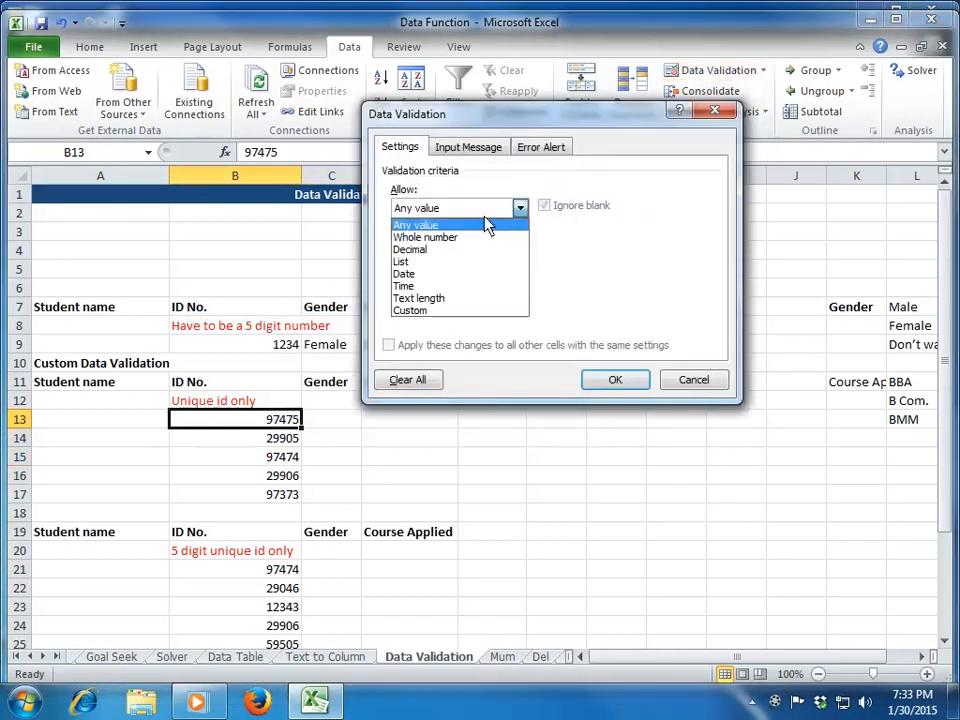
{"action": "left_click", "coordinate": [492, 311]}
{"action": "left_click", "coordinate": [521, 289]}
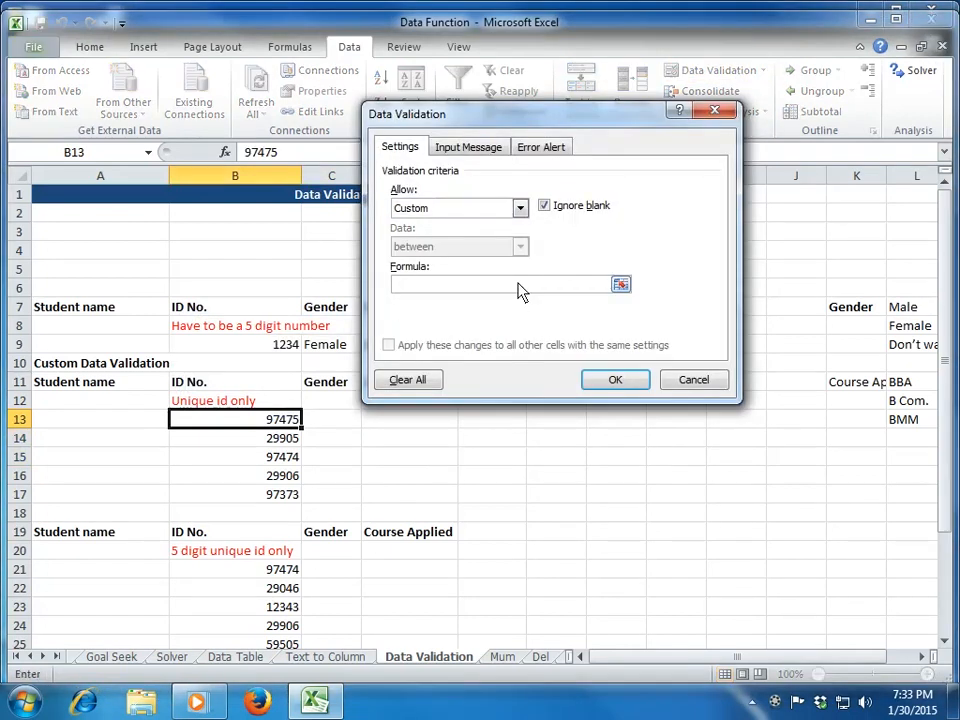
{"action": "type", "text": "=countif("}
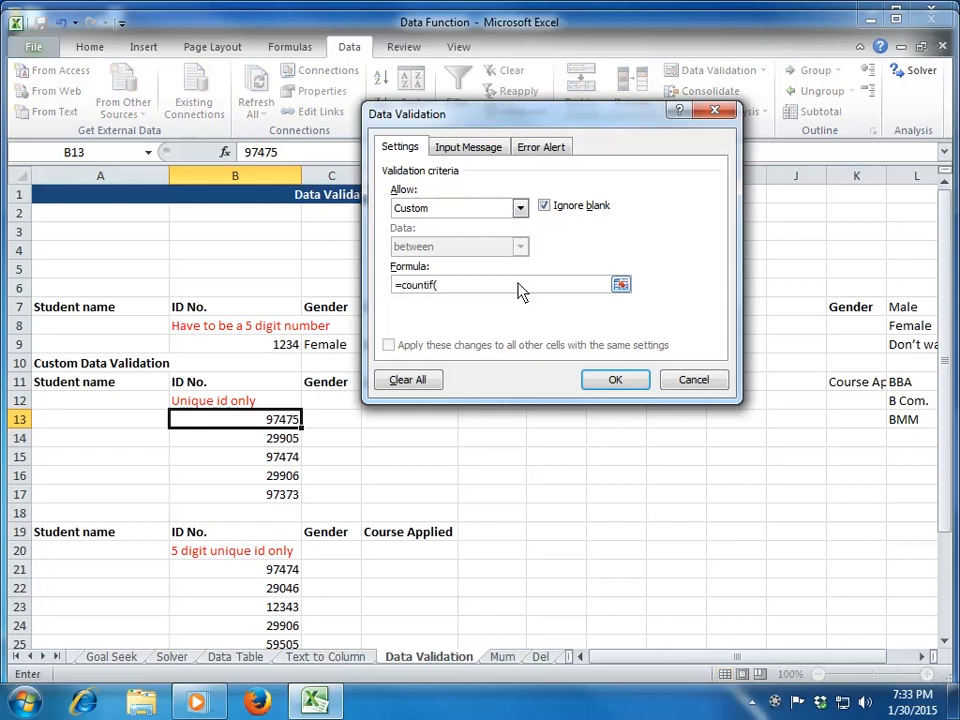
{"action": "left_click_drag", "start_coordinate": [293, 426], "coordinate": [305, 498]}
{"action": "type", "text": ","}
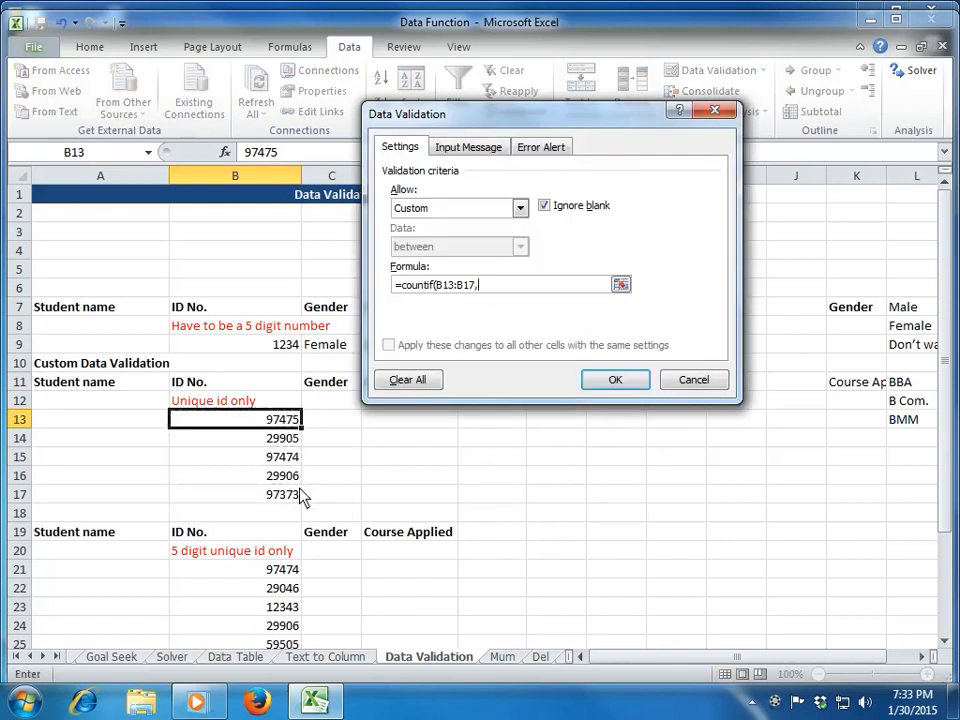
{"action": "left_click", "coordinate": [287, 425]}
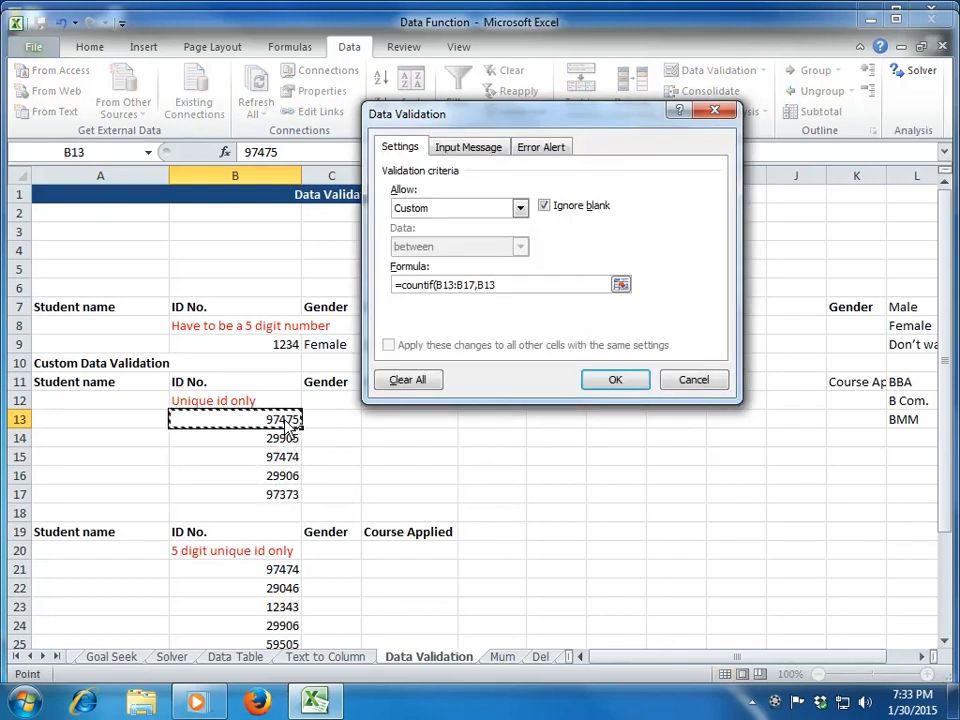
{"action": "type", "text": ")"}
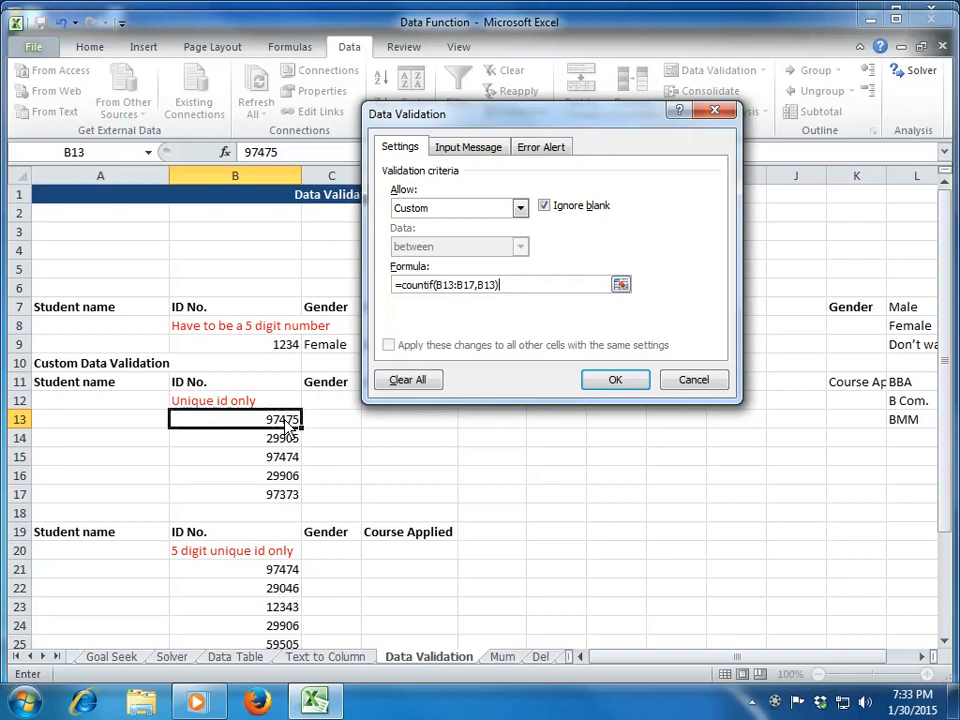
Make the B13:B17 range in the formula absolute, append <=1, and apply the rule to B13
{"action": "left_click", "coordinate": [460, 286]}
{"action": "key", "text": "F4"}
{"action": "left_click", "coordinate": [441, 286]}
{"action": "key", "text": "F4"}
{"action": "left_click", "coordinate": [534, 288]}
{"action": "type", "text": "<=1"}
{"action": "left_click", "coordinate": [606, 381]}
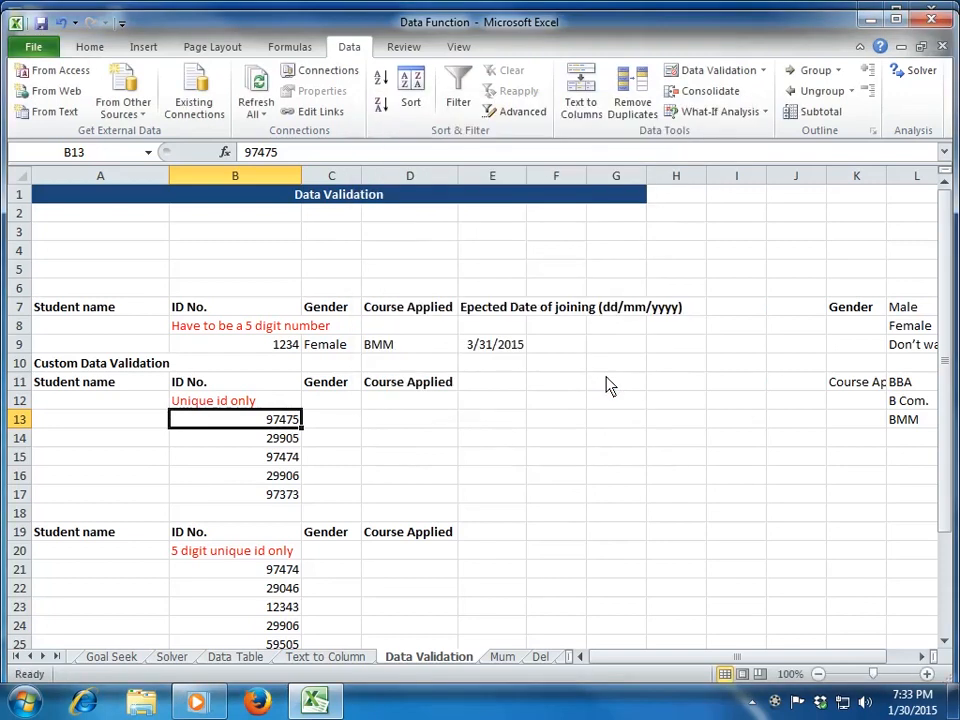
{"action": "key", "text": "Down"}
{"action": "key", "text": "Up"}
{"action": "key", "text": "Down"}
{"action": "key", "text": "Down"}
{"action": "key", "text": "Down"}
{"action": "key", "text": "Down"}
{"action": "key", "text": "Up"}
{"action": "key", "text": "Up"}
{"action": "key", "text": "Up"}
{"action": "key", "text": "Up"}
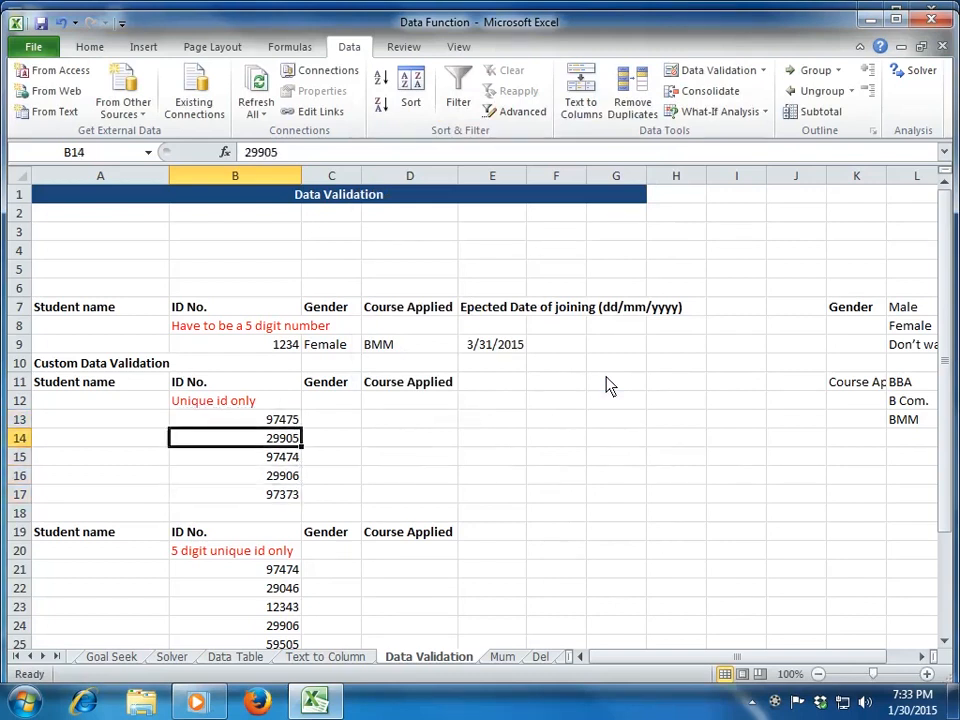
{"action": "key", "text": "Down"}
{"action": "key", "text": "Down"}
{"action": "key", "text": "Down"}
{"action": "key", "text": "Down"}
{"action": "key", "text": "Down"}
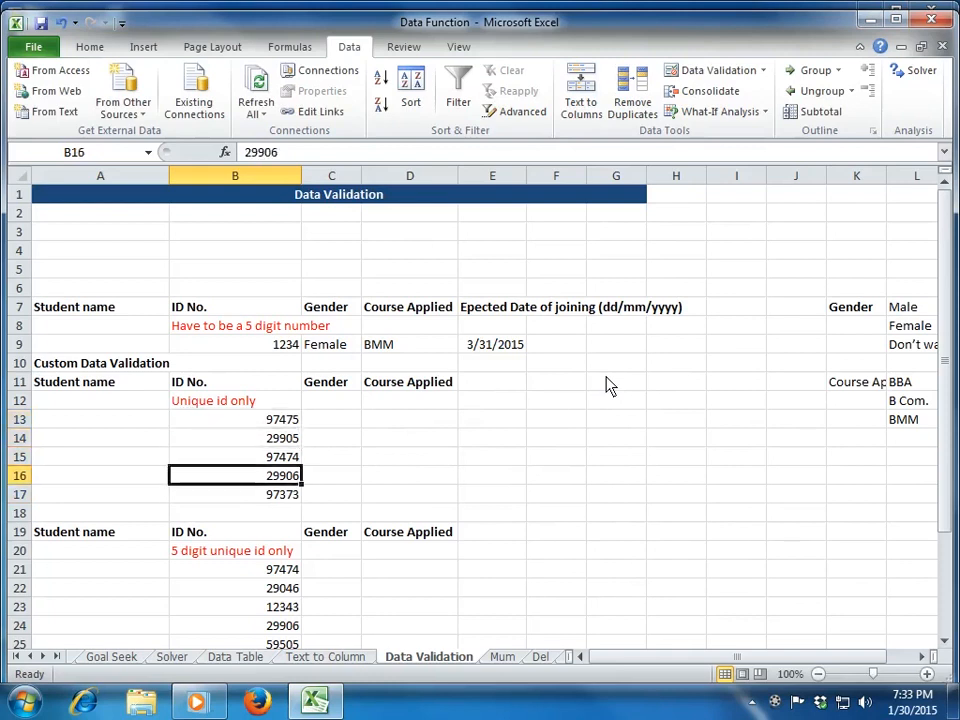
{"action": "key", "text": "Up"}
{"action": "key", "text": "Up"}
{"action": "key", "text": "Up"}
{"action": "key", "text": "Up"}
{"action": "key", "text": "Up"}
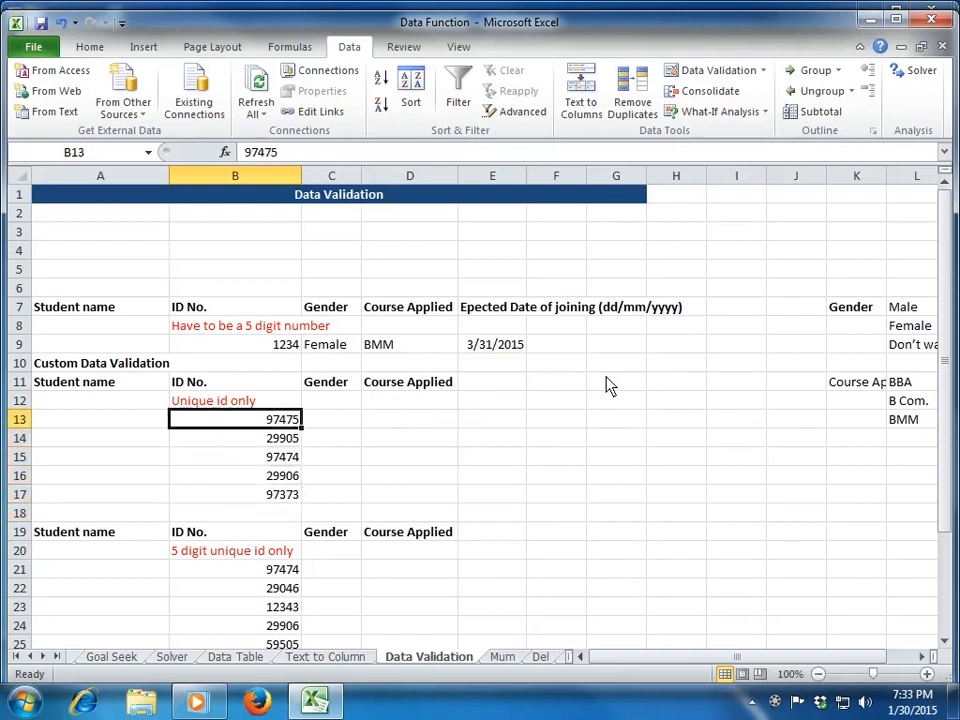
Extend B13's Custom validation rule to the whole range B13:B17 and apply it
{"action": "key", "text": "shift+Down"}
{"action": "key", "text": "shift+Down"}
{"action": "key", "text": "shift+Down"}
{"action": "key", "text": "shift+Down"}
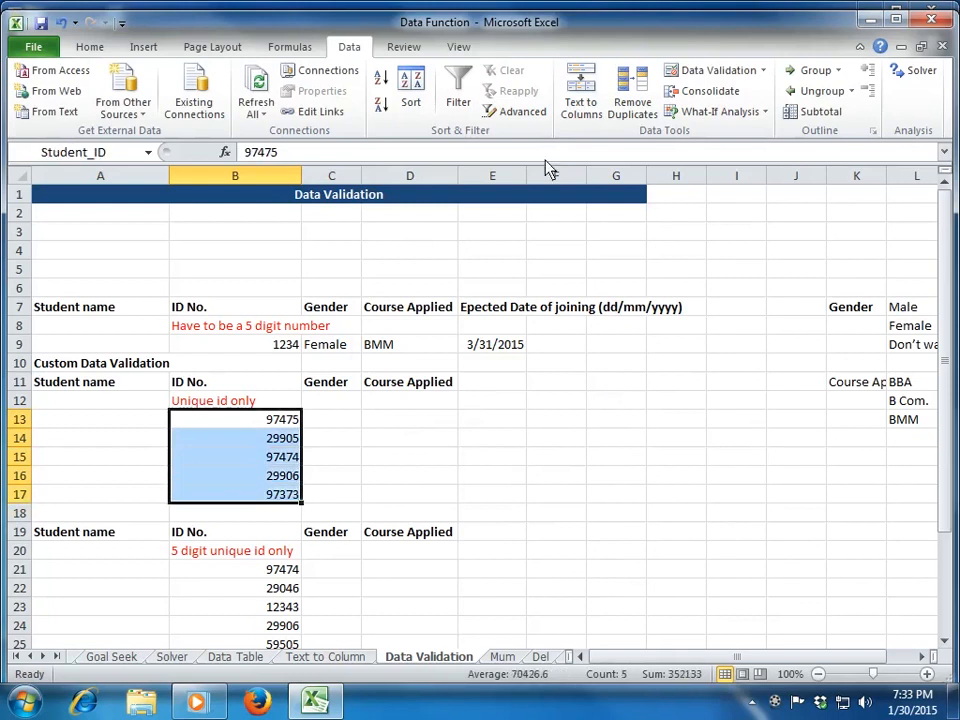
{"action": "left_click", "coordinate": [708, 72]}
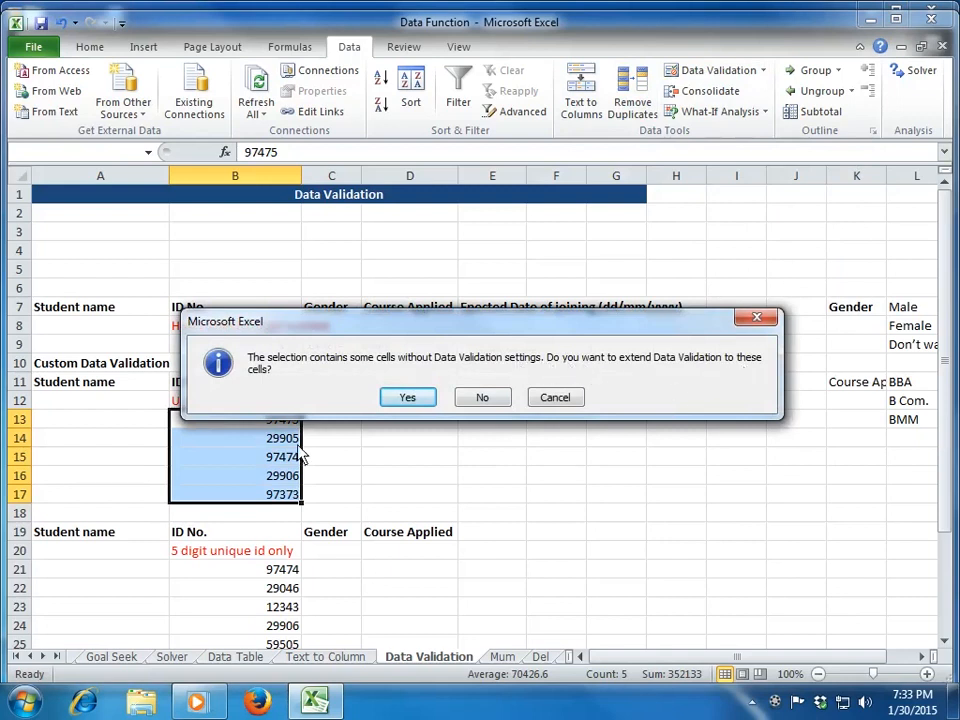
{"action": "left_click", "coordinate": [409, 400]}
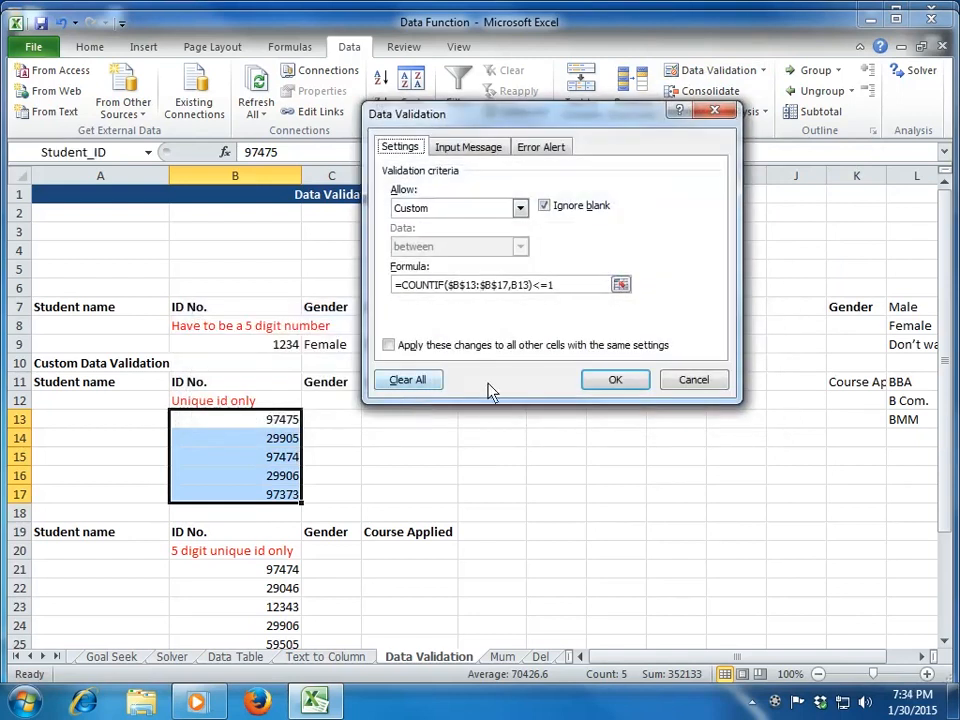
{"action": "left_click", "coordinate": [626, 386]}
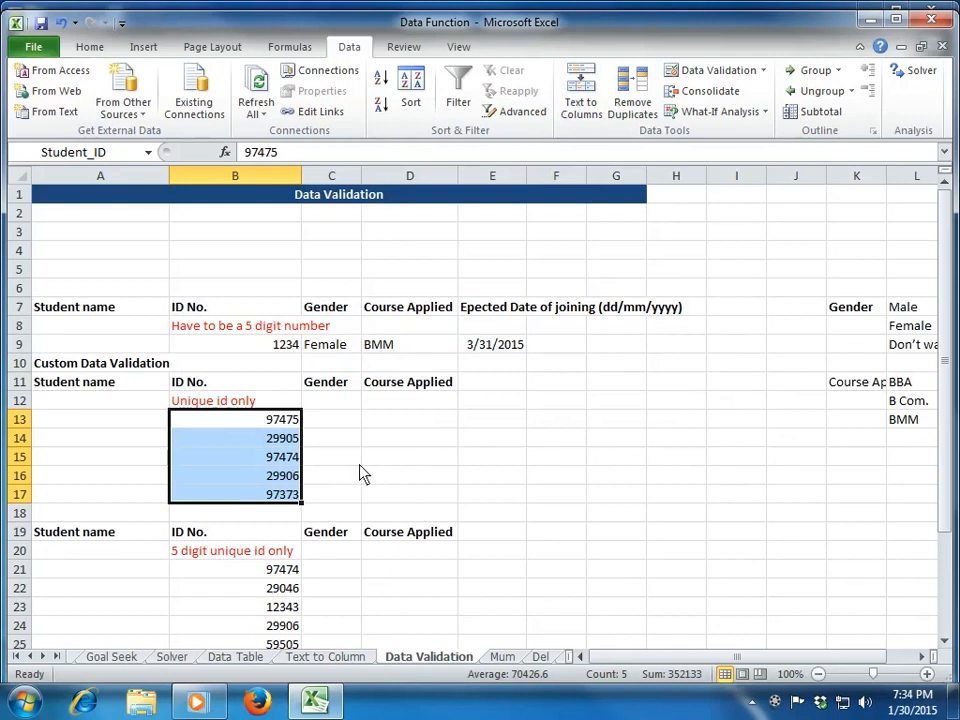
Copy B13 and paste only its Validation onto B14:B17 with Paste Special
{"action": "left_click", "coordinate": [249, 426]}
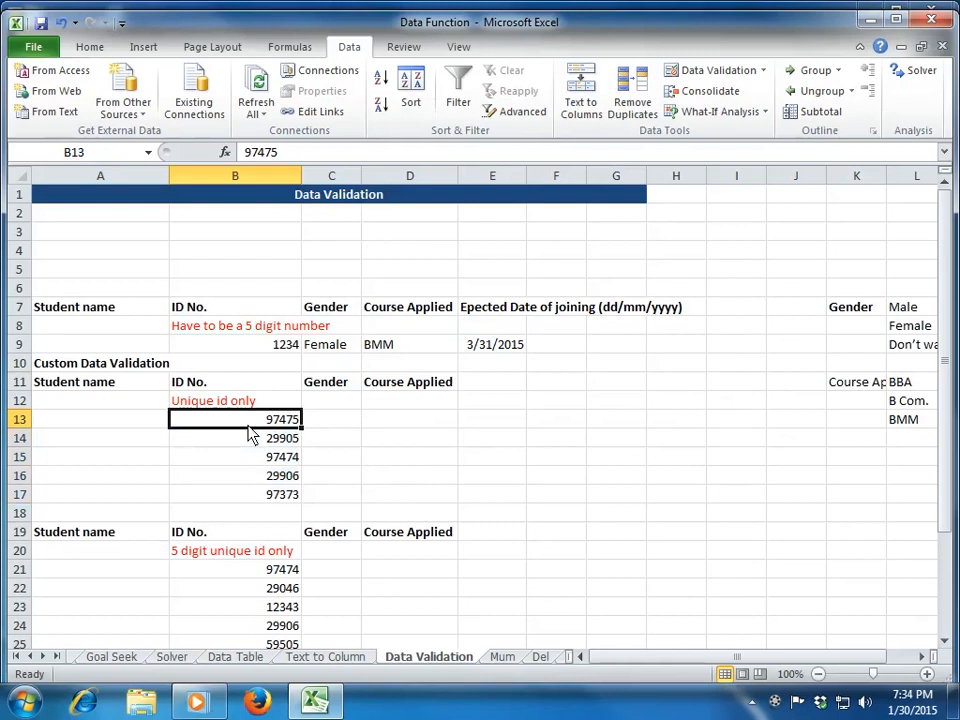
{"action": "key", "text": "ctrl+c"}
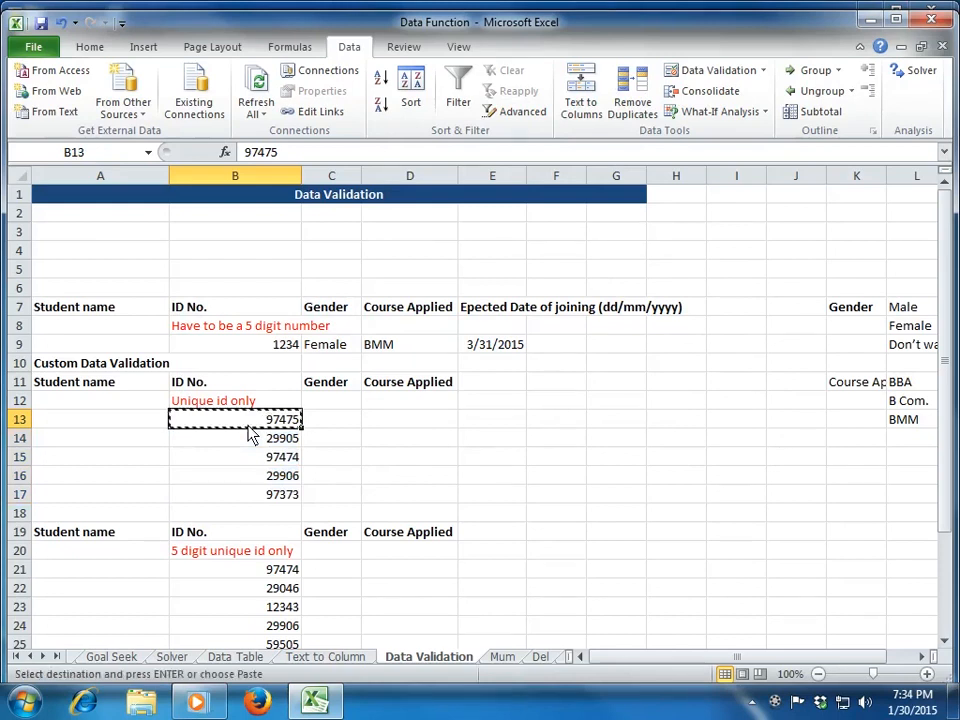
{"action": "left_click", "coordinate": [249, 436]}
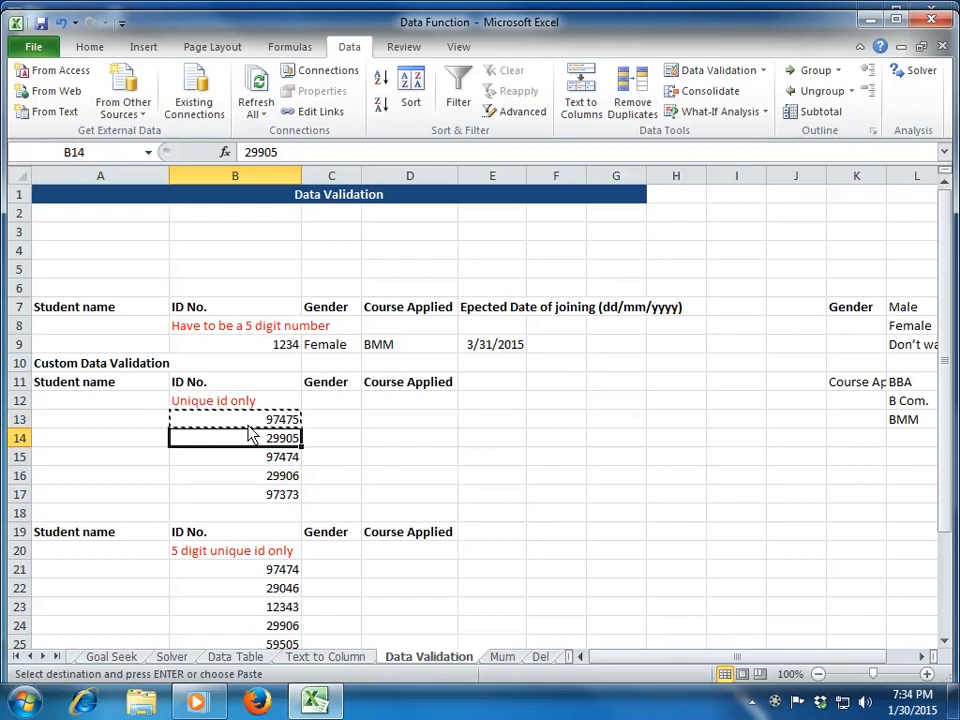
{"action": "key", "text": "shift+Down"}
{"action": "key", "text": "shift+Down"}
{"action": "key", "text": "shift+Down"}
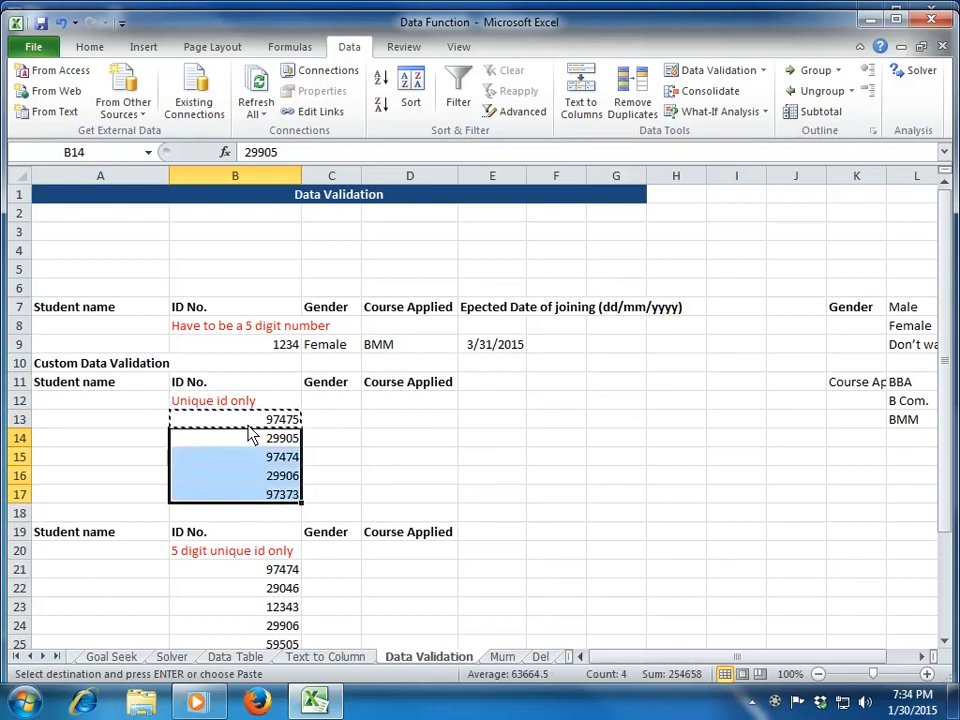
{"action": "key", "text": "ctrl+alt+v"}
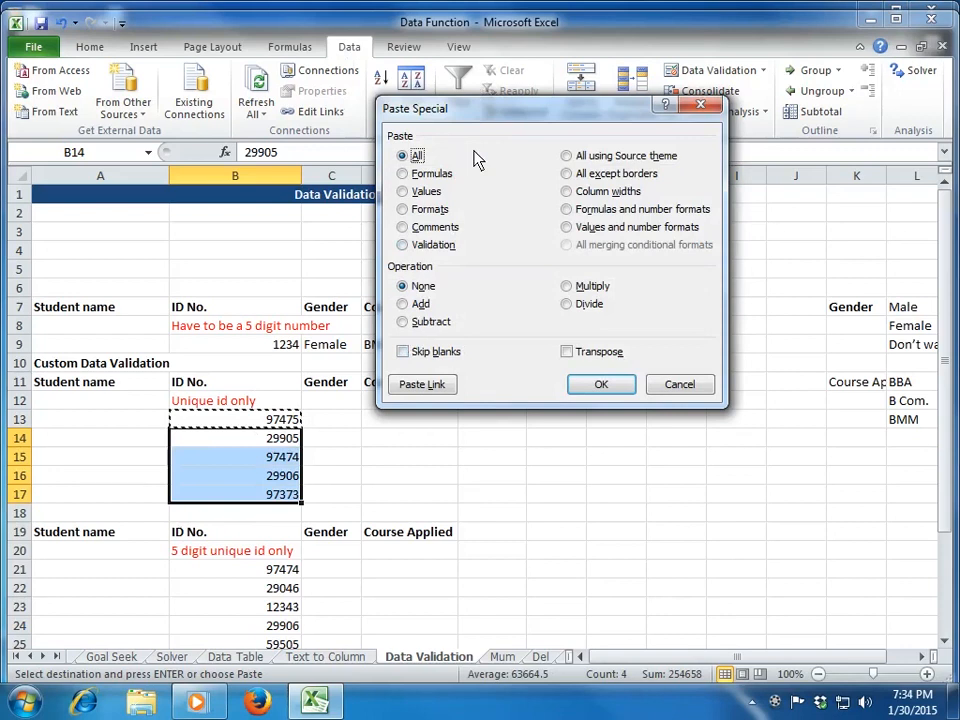
{"action": "left_click", "coordinate": [417, 248]}
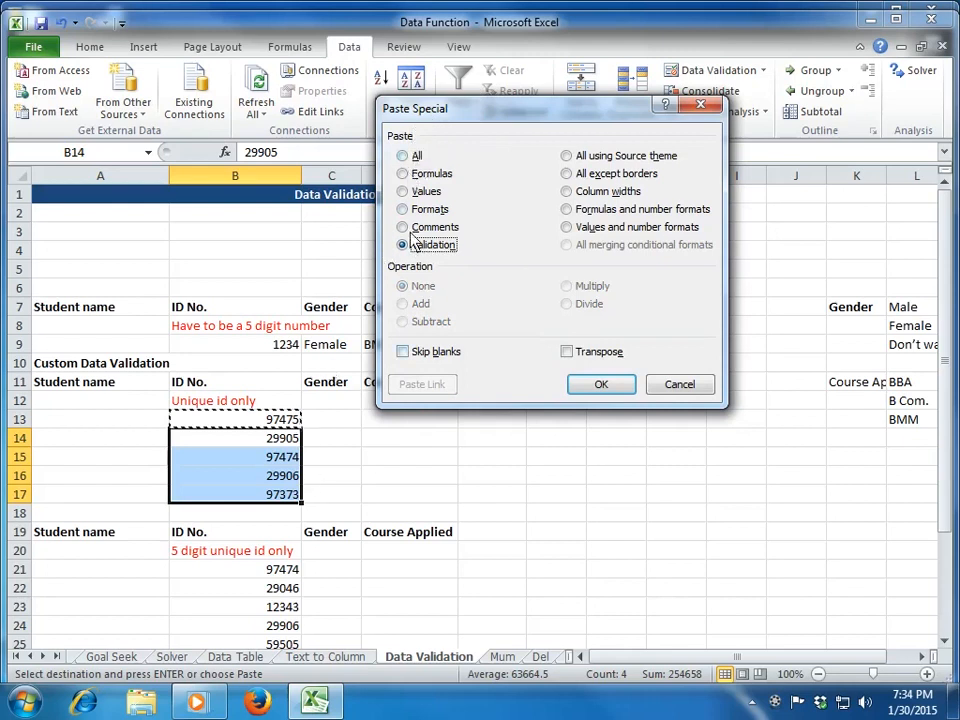
{"action": "left_click", "coordinate": [590, 386]}
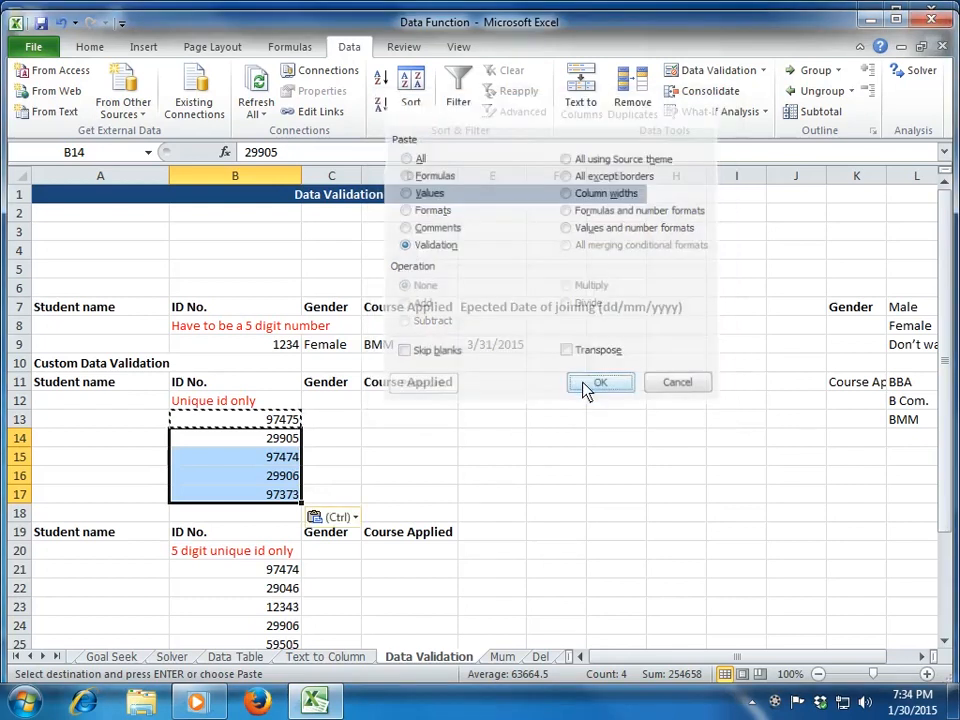
End the copy mode and inspect the validation rule that B16 received from the paste
{"action": "key", "text": "Escape"}
{"action": "key", "text": "Down"}
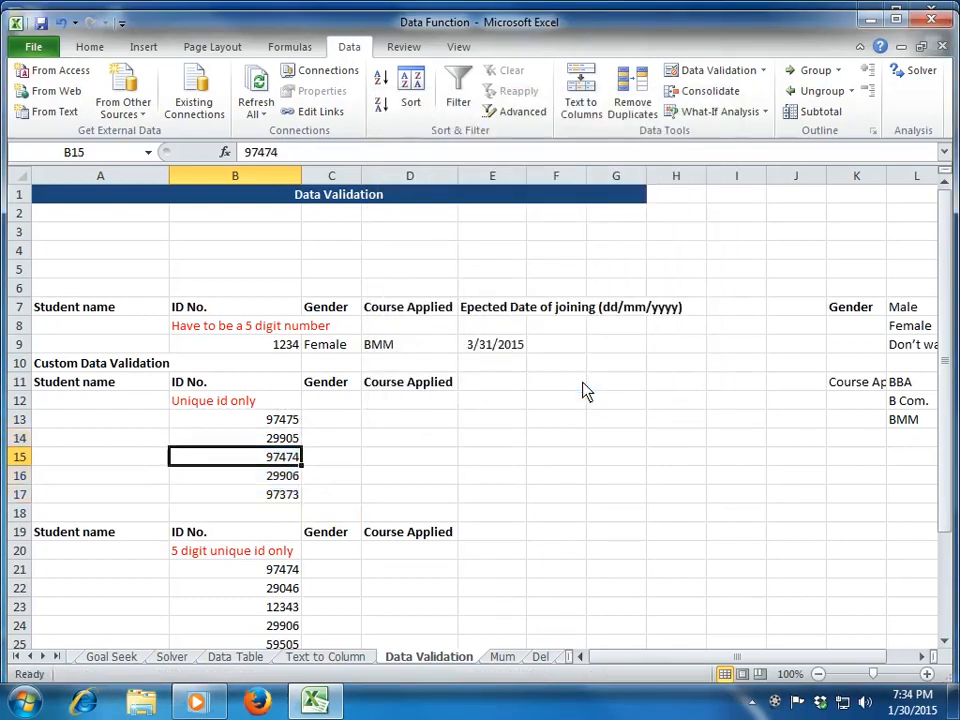
{"action": "key", "text": "Up"}
{"action": "key", "text": "Up"}
{"action": "key", "text": "Down"}
{"action": "key", "text": "Down"}
{"action": "key", "text": "Down"}
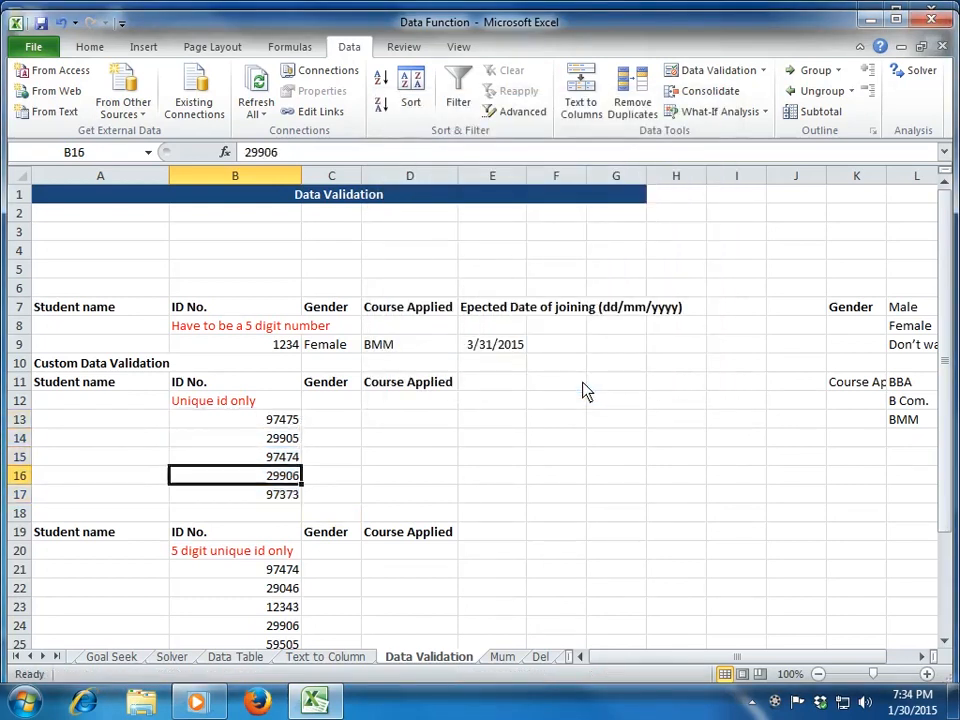
{"action": "key", "text": "Up"}
{"action": "key", "text": "Up"}
{"action": "key", "text": "Up"}
{"action": "key", "text": "Down"}
{"action": "key", "text": "Down"}
{"action": "key", "text": "Down"}
{"action": "left_click", "coordinate": [716, 70]}
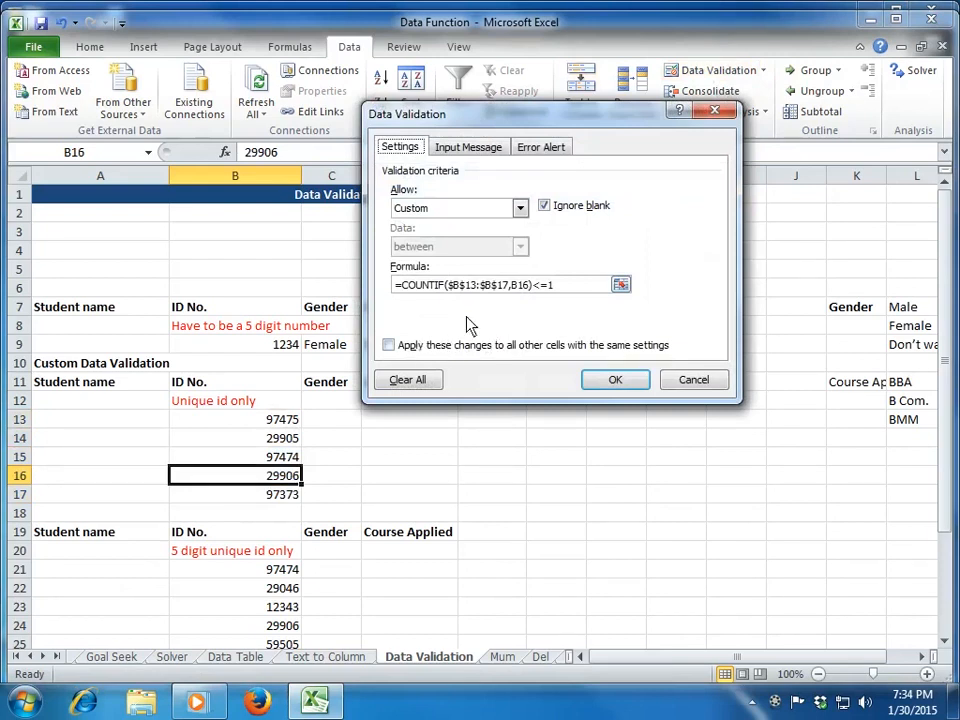
{"action": "key", "text": "Escape"}
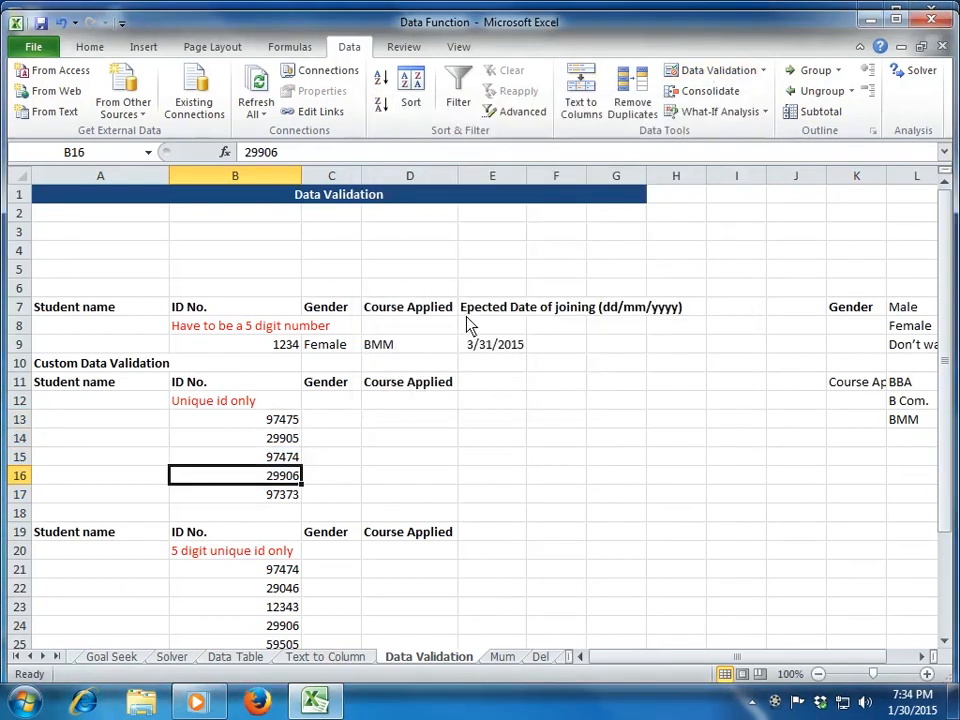
Try to enter in B14 the same ID as in B16 to test the unique-ID rule, and cancel the entry
{"action": "key", "text": "Up"}
{"action": "key", "text": "Up"}
{"action": "key", "text": "Up"}
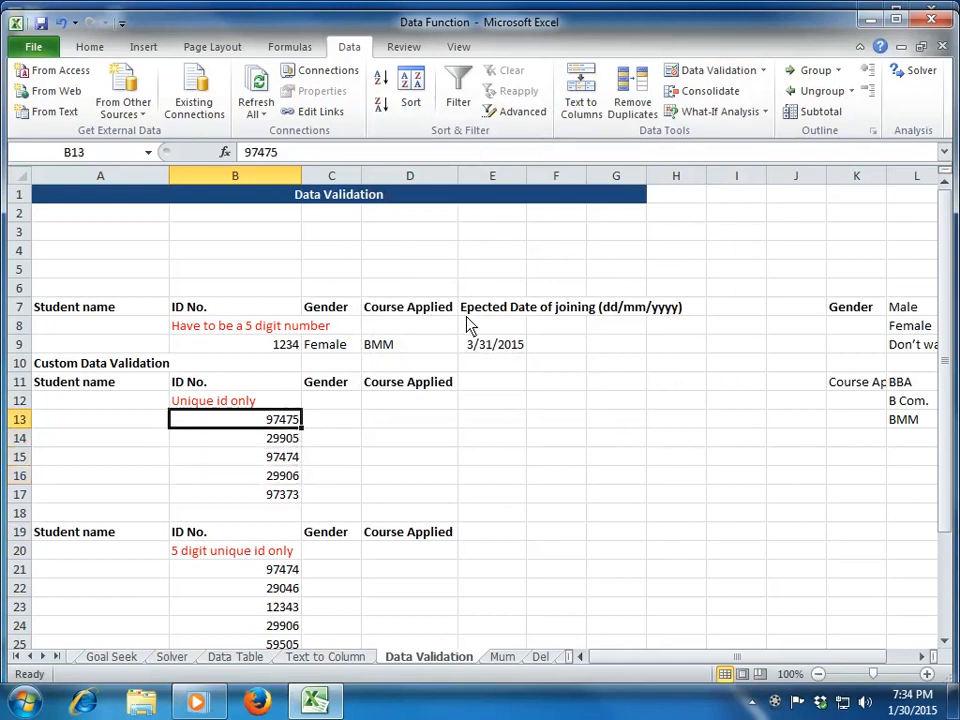
{"action": "key", "text": "Down"}
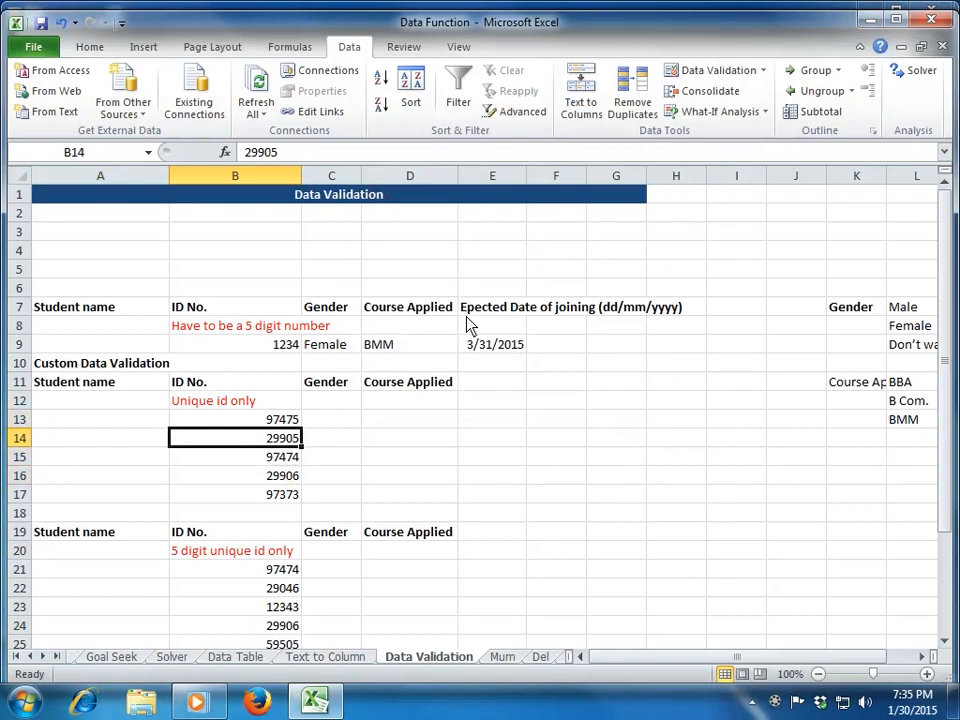
{"action": "type", "text": "299"}
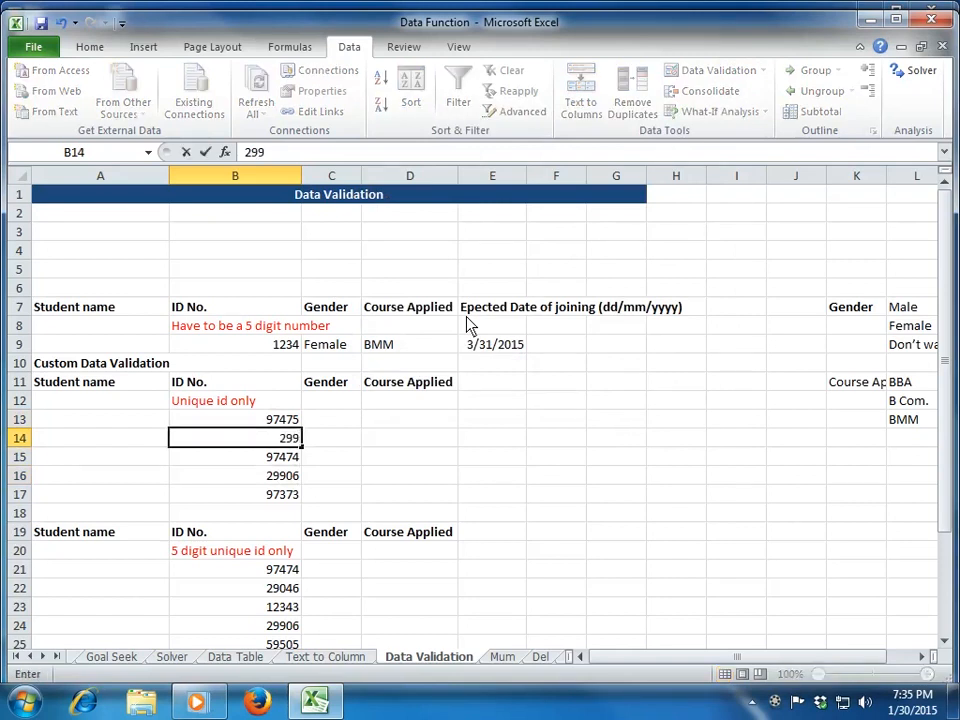
{"action": "type", "text": "06"}
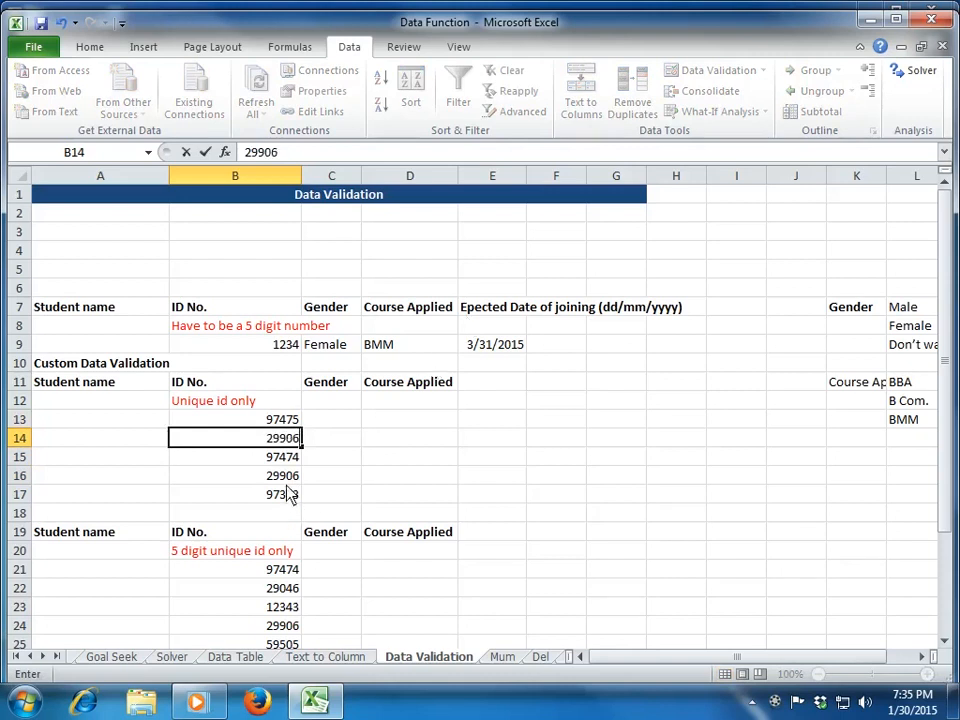
{"action": "key", "text": "Return"}
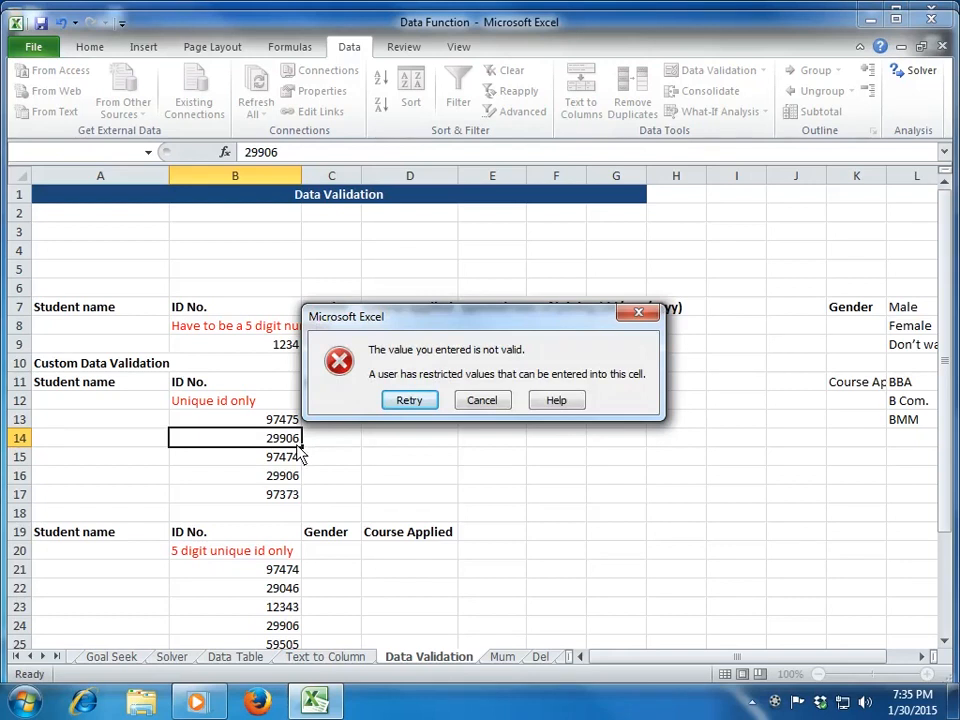
{"action": "key", "text": "Escape"}
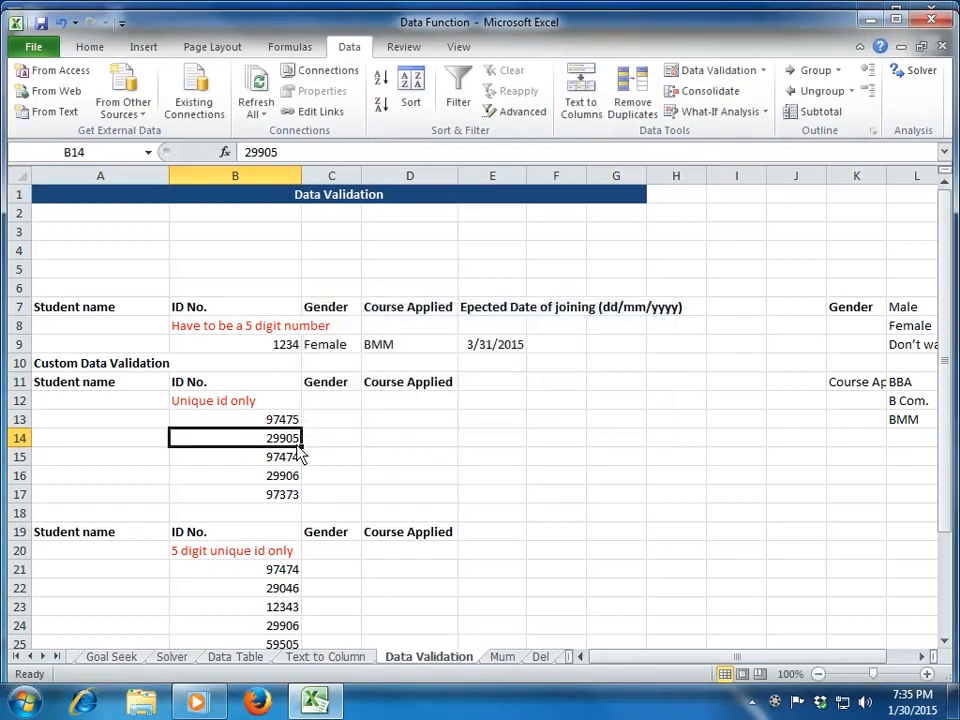
Replace the ID in B14 with a different five-digit number that occurs nowhere else in B13:B17
{"action": "type", "text": "29907"}
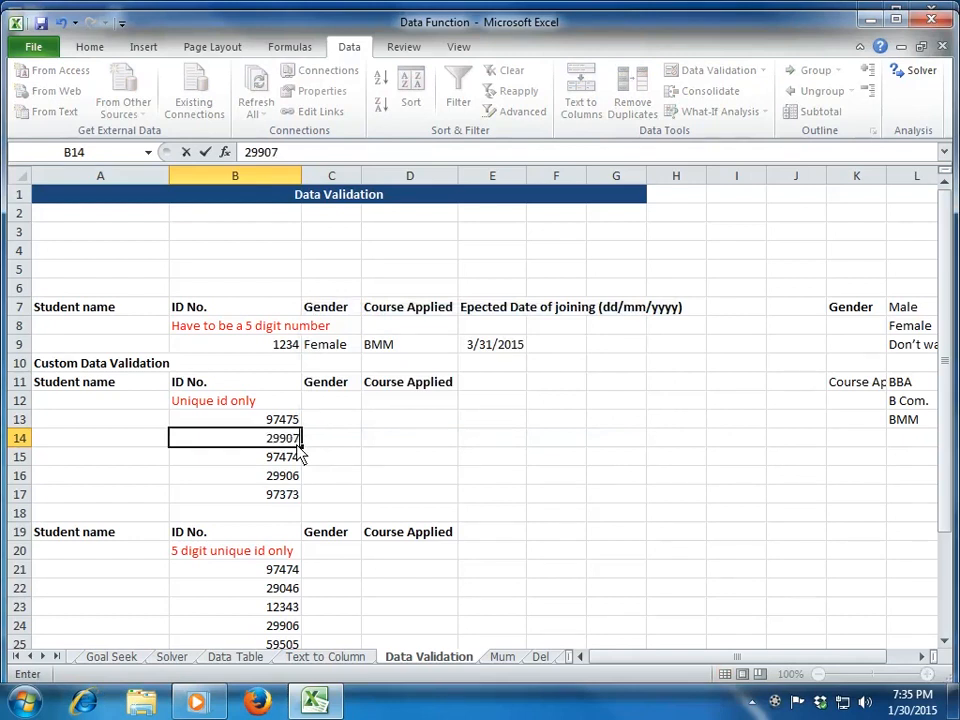
{"action": "key", "text": "Return"}
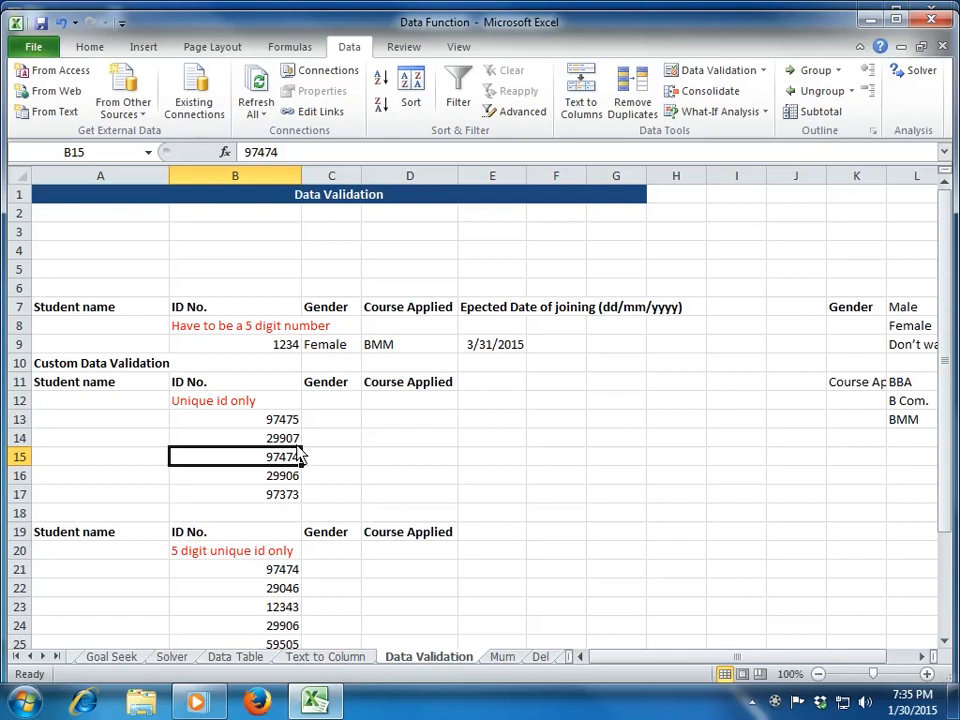
{"action": "key", "text": "Up"}
{"action": "key", "text": "Up"}
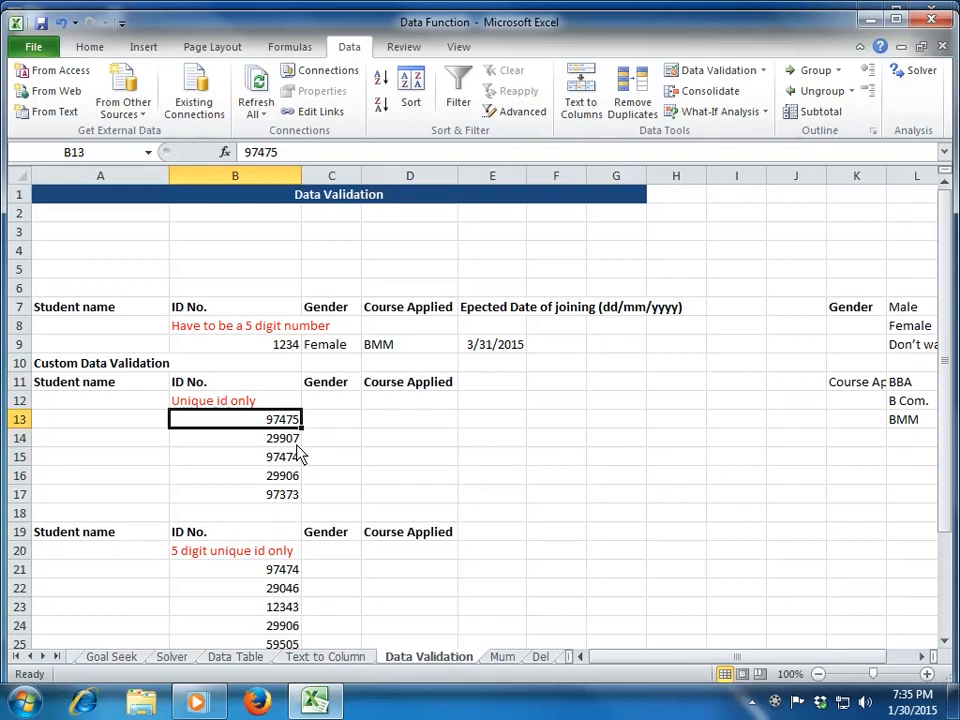
Try to enter in B22 the same ID as in B24 under the existing validation, and cancel the entry
{"action": "key", "text": "Down"}
{"action": "key", "text": "Down"}
{"action": "key", "text": "Down"}
{"action": "key", "text": "Down"}
{"action": "key", "text": "Down"}
{"action": "key", "text": "Down"}
{"action": "key", "text": "Down"}
{"action": "key", "text": "Down"}
{"action": "key", "text": "Down"}
{"action": "key", "text": "Down"}
{"action": "key", "text": "Down"}
{"action": "key", "text": "Down"}
{"action": "key", "text": "Down"}
{"action": "key", "text": "Down"}
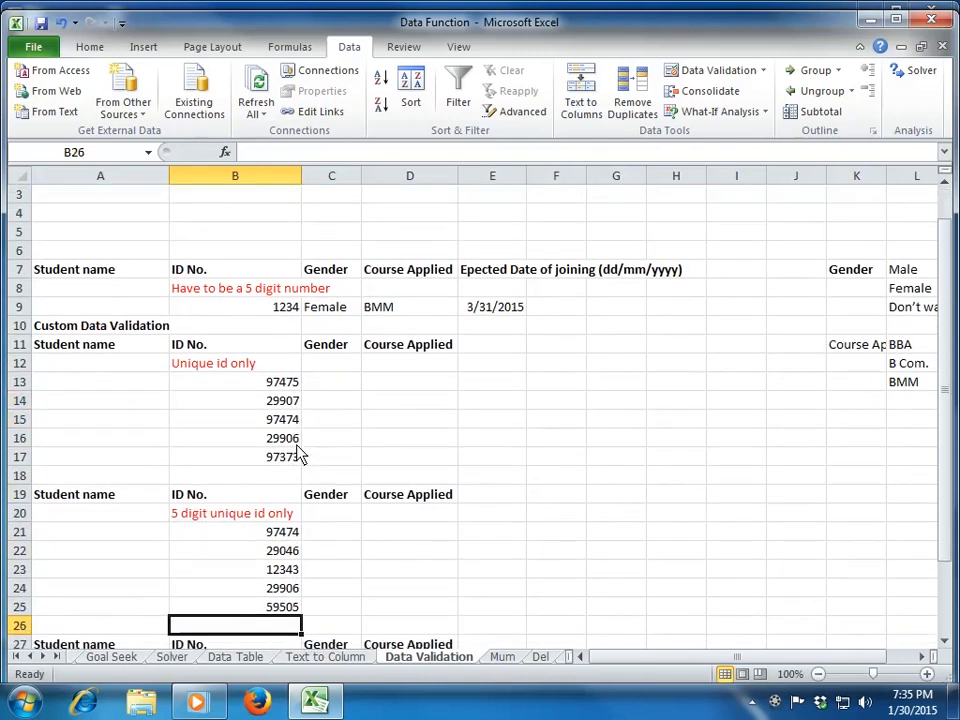
{"action": "key", "text": "Up"}
{"action": "key", "text": "Up"}
{"action": "key", "text": "Up"}
{"action": "key", "text": "Up"}
{"action": "key", "text": "Up"}
{"action": "key", "text": "Up"}
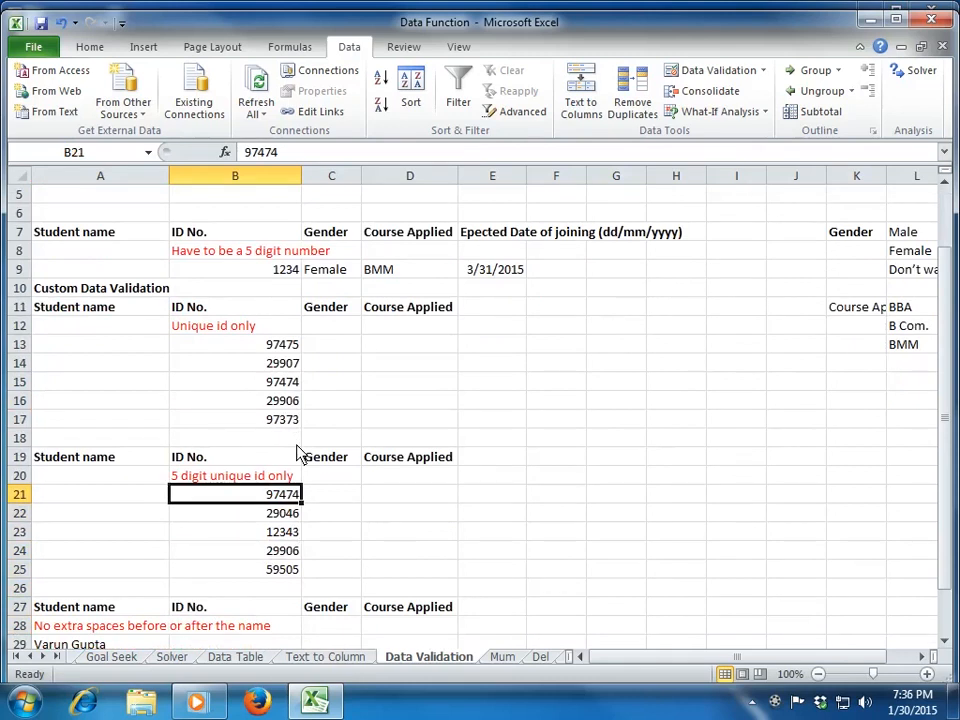
{"action": "key", "text": "Down"}
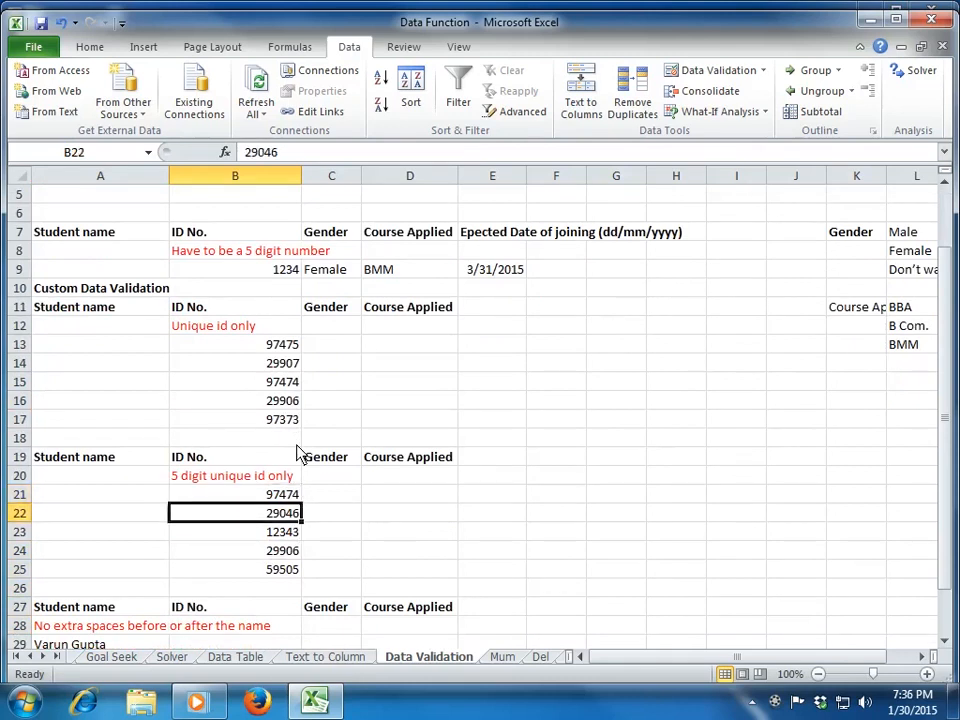
{"action": "type", "text": "29906"}
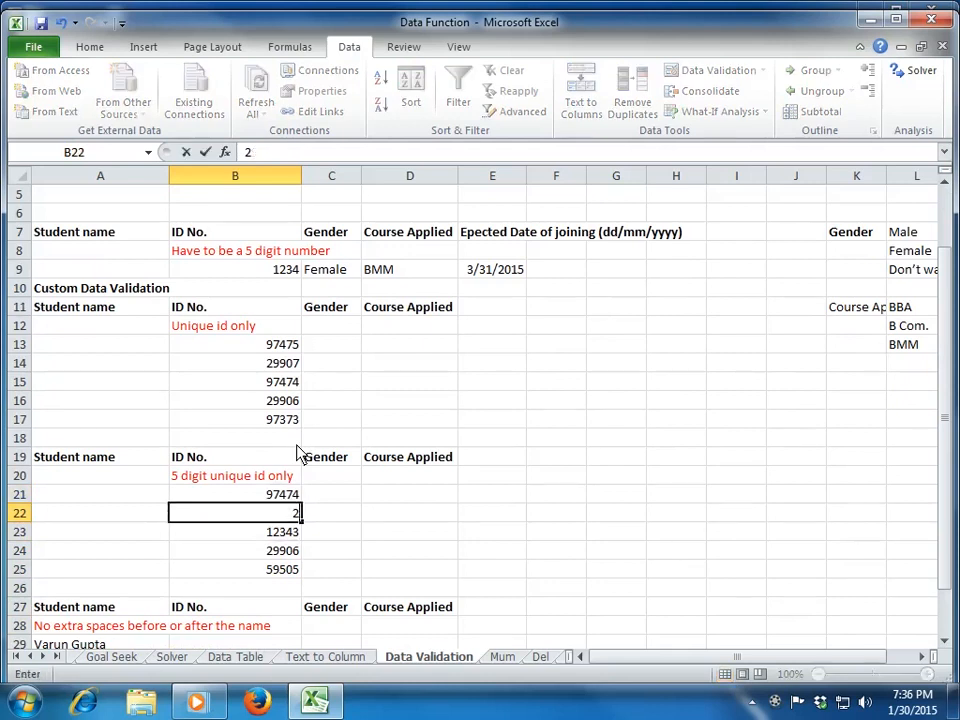
{"action": "key", "text": "Return"}
{"action": "key", "text": "Escape"}
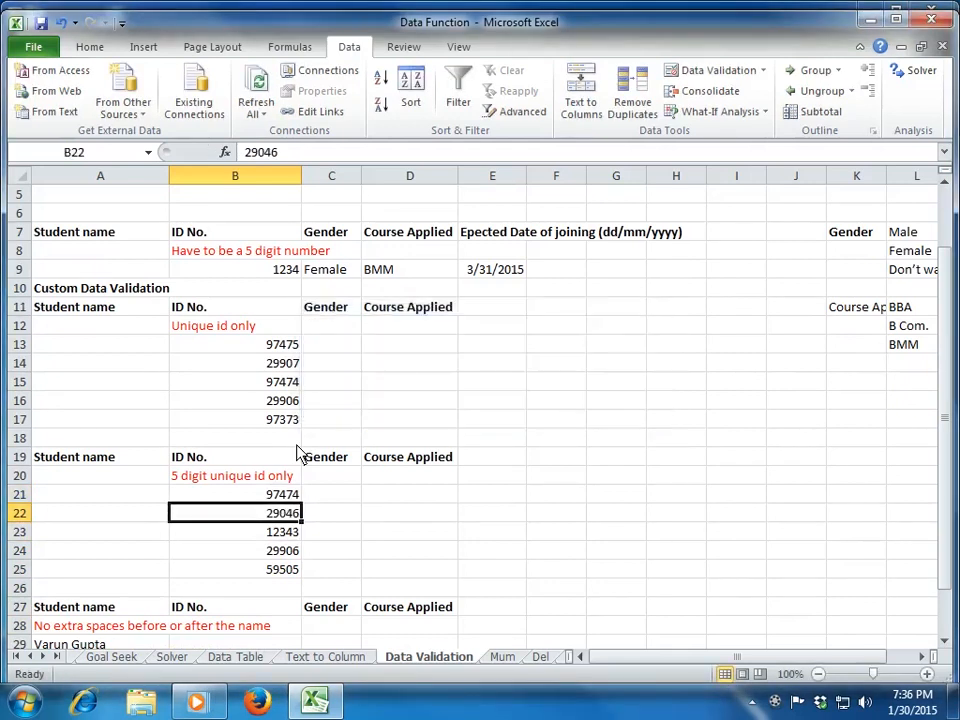
Clear all existing data validation from the ID range B21:B25
{"action": "key", "text": "Up"}
{"action": "key", "text": "shift+Down"}
{"action": "key", "text": "shift+Down"}
{"action": "key", "text": "shift+Down"}
{"action": "key", "text": "shift+Down"}
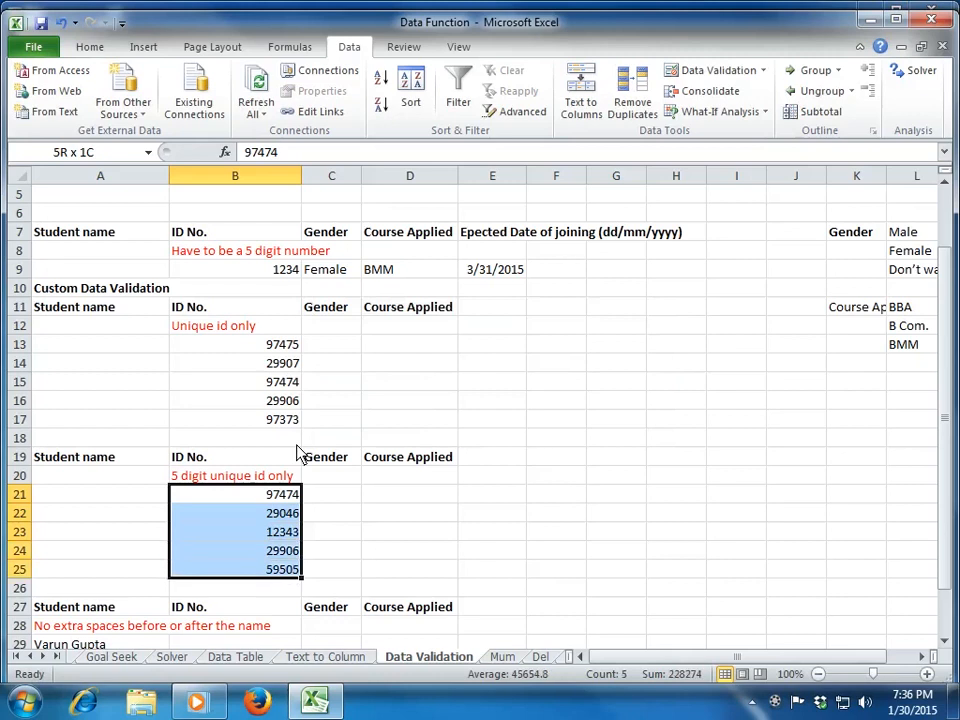
{"action": "left_click", "coordinate": [712, 70]}
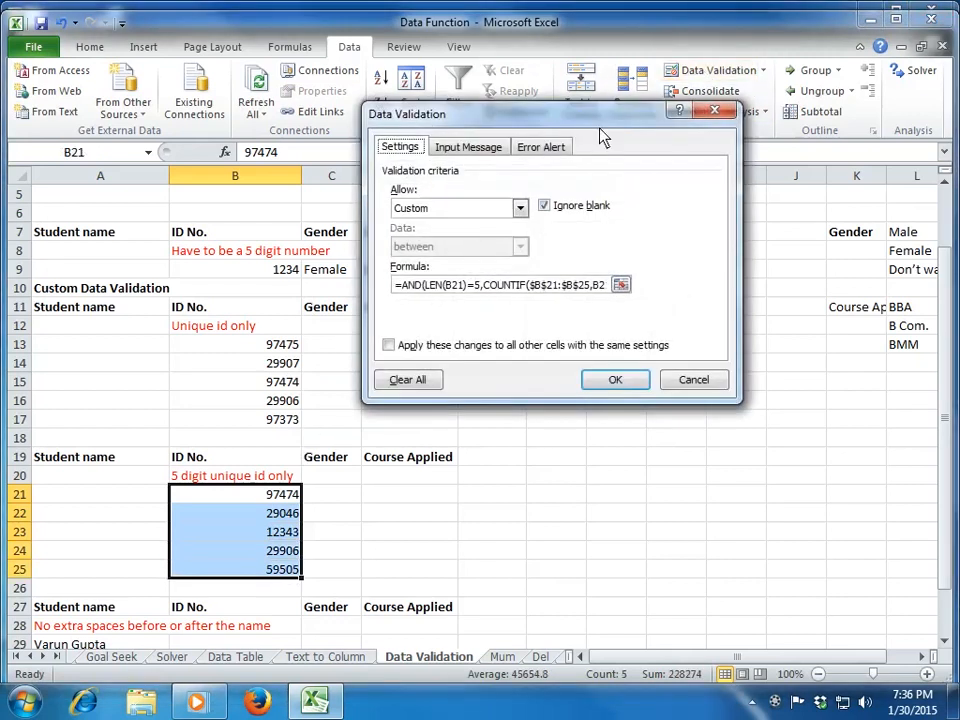
{"action": "left_click", "coordinate": [405, 380]}
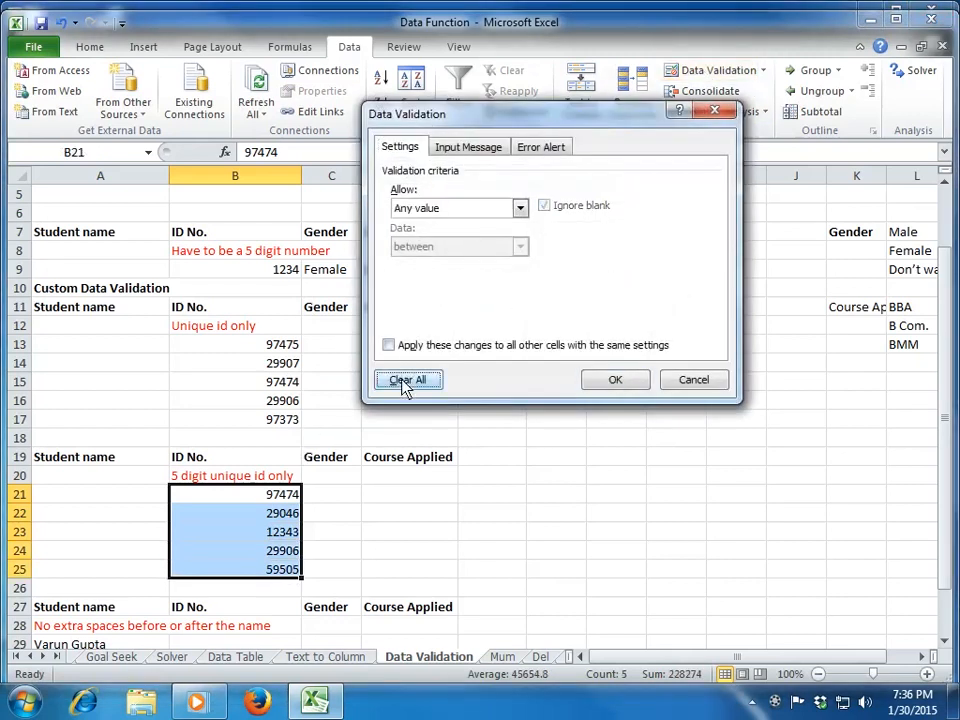
{"action": "left_click", "coordinate": [615, 386]}
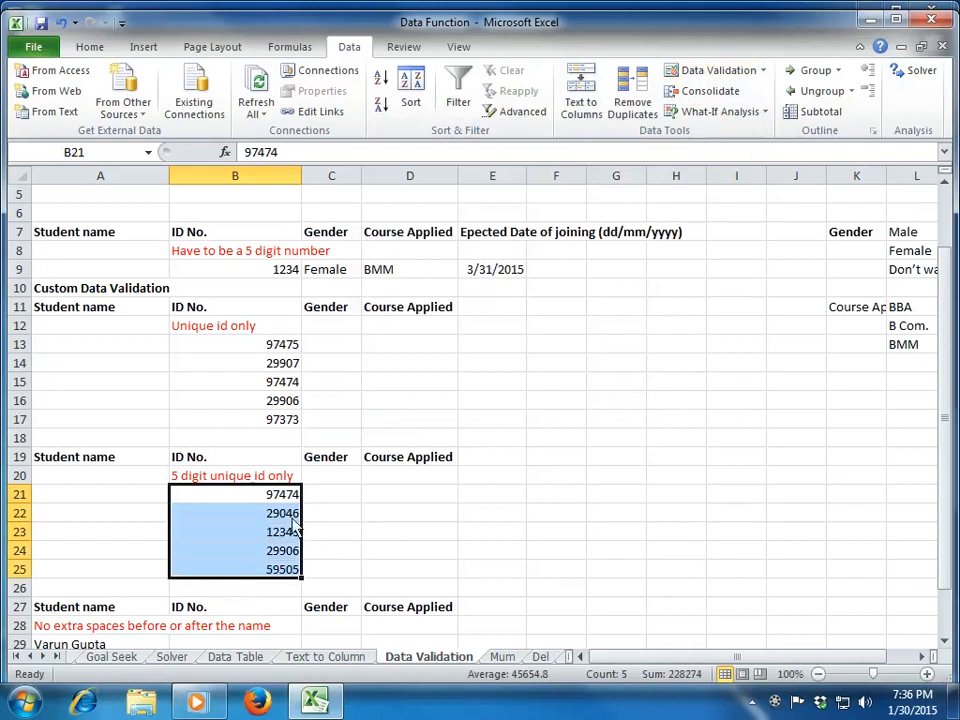
Replace the ID in B22 with the same number as in B24
{"action": "key", "text": "Down"}
{"action": "type", "text": "29906"}
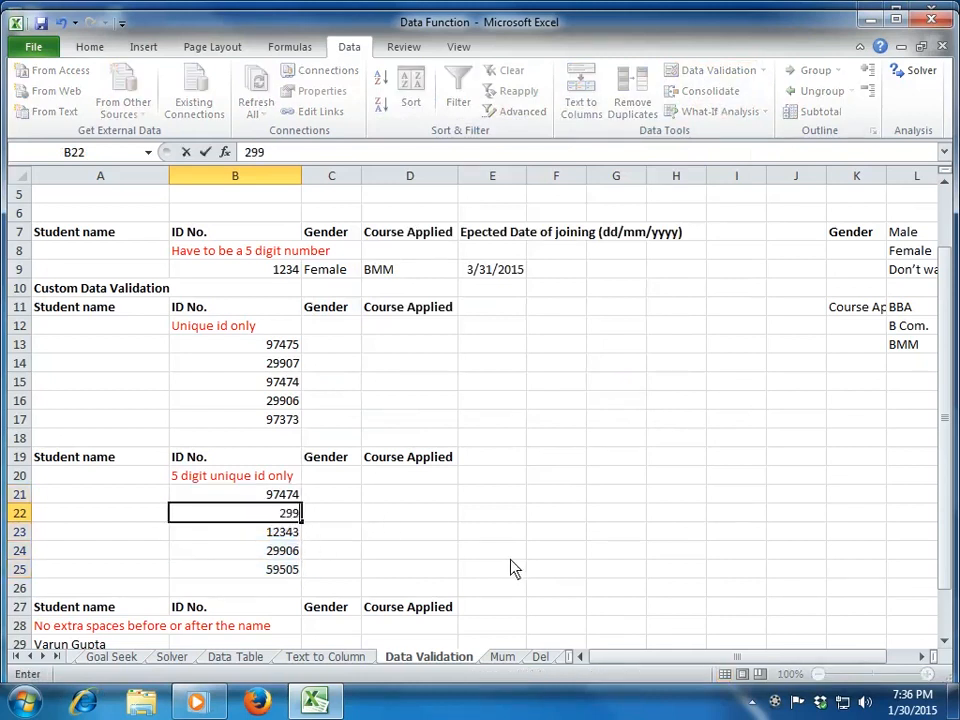
{"action": "key", "text": "Return"}
{"action": "key", "text": "Up"}
{"action": "key", "text": "Down"}
{"action": "key", "text": "Up"}
{"action": "key", "text": "Down"}
{"action": "key", "text": "Down"}
{"action": "key", "text": "Up"}
{"action": "key", "text": "Up"}
{"action": "key", "text": "Up"}
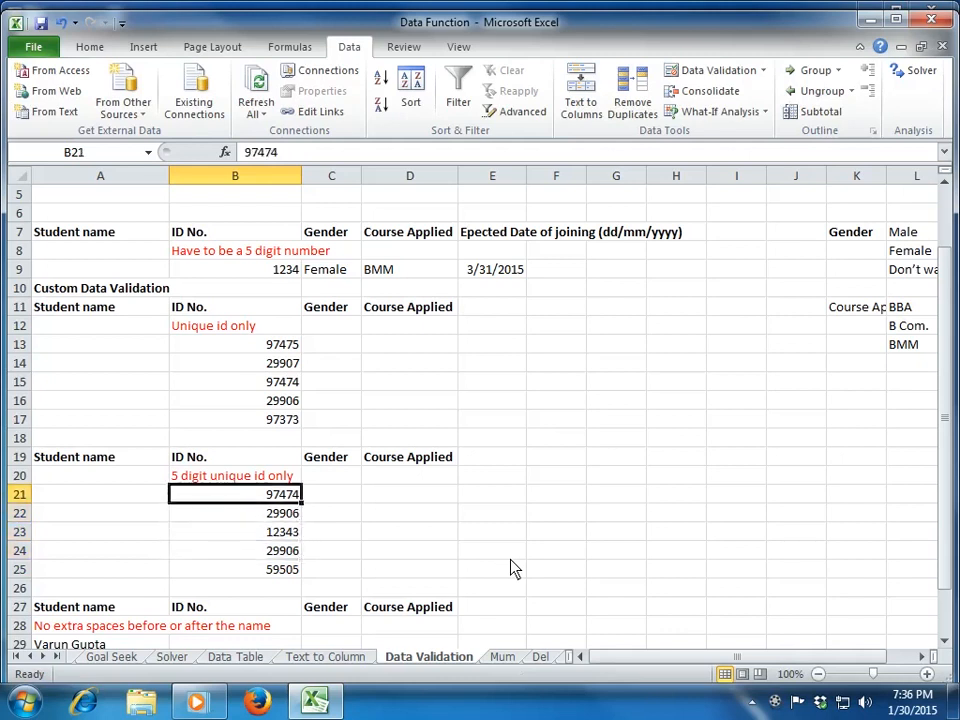
{"action": "key", "text": "Up"}
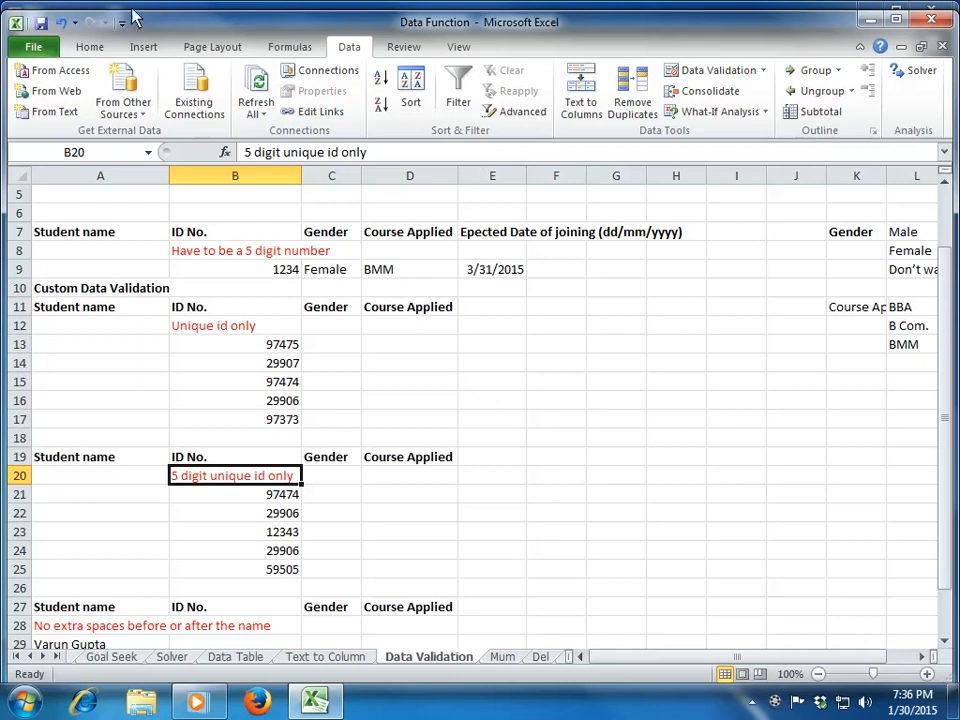
Replace the student ID in B9 with a valid five-digit number
{"action": "left_click", "coordinate": [210, 275]}
{"action": "type", "text": "12345"}
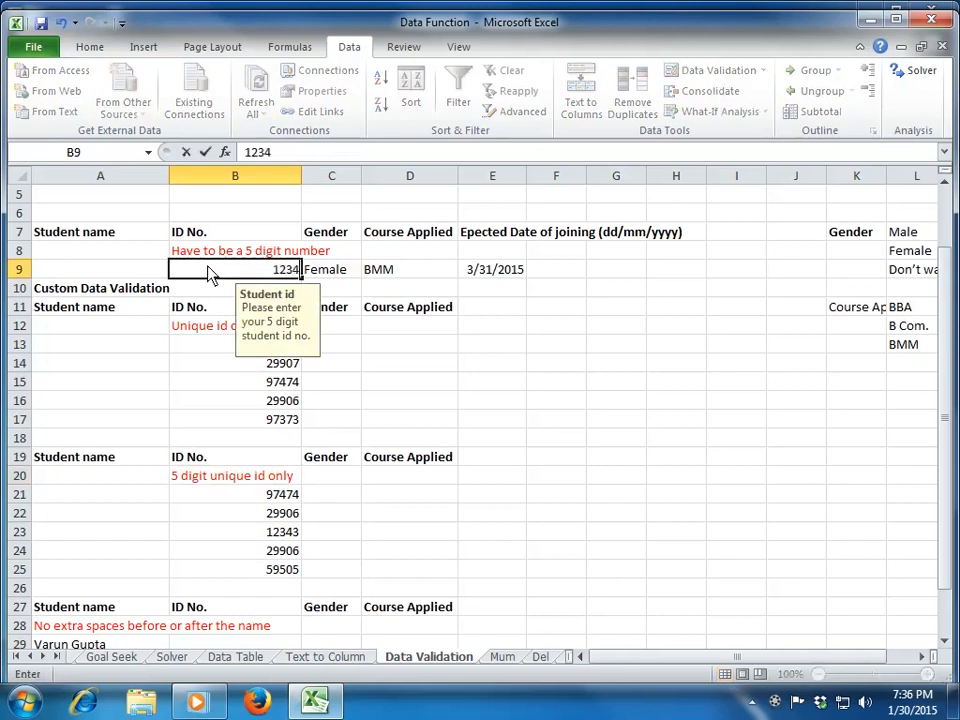
{"action": "key", "text": "Return"}
{"action": "left_click", "coordinate": [210, 270]}
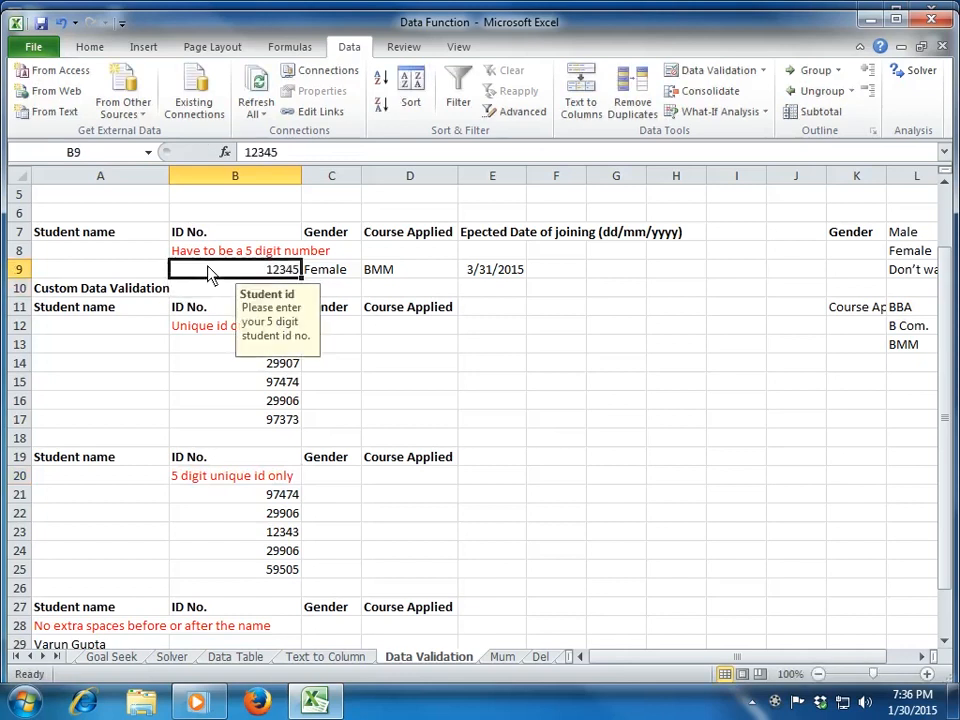
Start a Custom data validation rule for B21, the first ID under "5 digit unique id only"
{"action": "key", "text": "Down"}
{"action": "key", "text": "Down"}
{"action": "key", "text": "Down"}
{"action": "key", "text": "Down"}
{"action": "key", "text": "Down"}
{"action": "key", "text": "Down"}
{"action": "key", "text": "Down"}
{"action": "key", "text": "Down"}
{"action": "key", "text": "Down"}
{"action": "key", "text": "Down"}
{"action": "key", "text": "Down"}
{"action": "key", "text": "Down"}
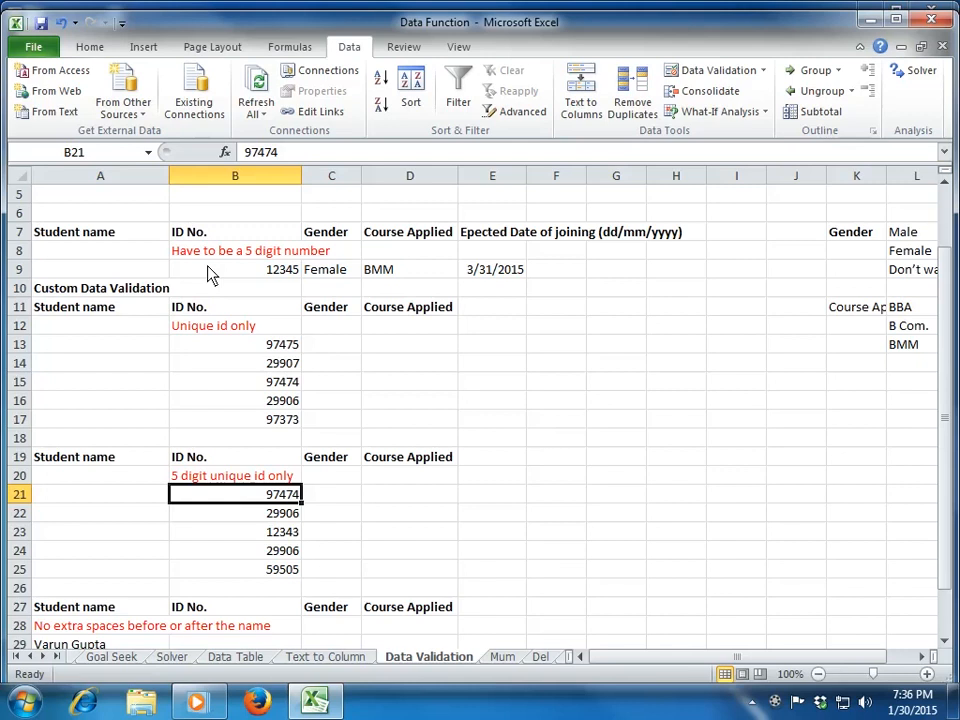
{"action": "key", "text": "shift+Down"}
{"action": "key", "text": "shift+Down"}
{"action": "key", "text": "shift+Down"}
{"action": "key", "text": "shift+Down"}
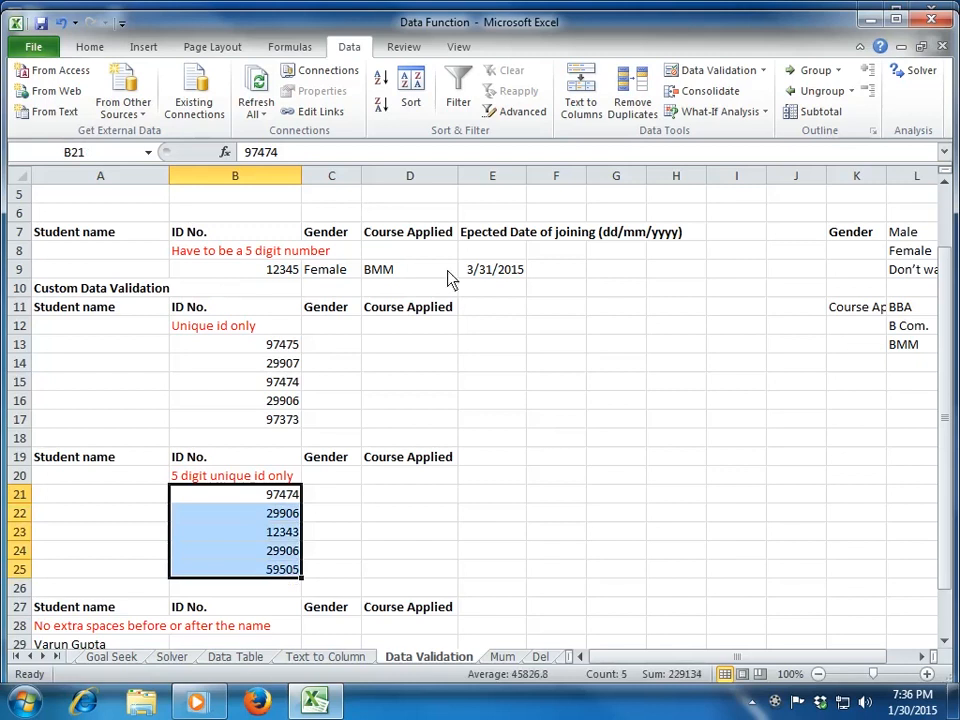
{"action": "key", "text": "Up"}
{"action": "key", "text": "Down"}
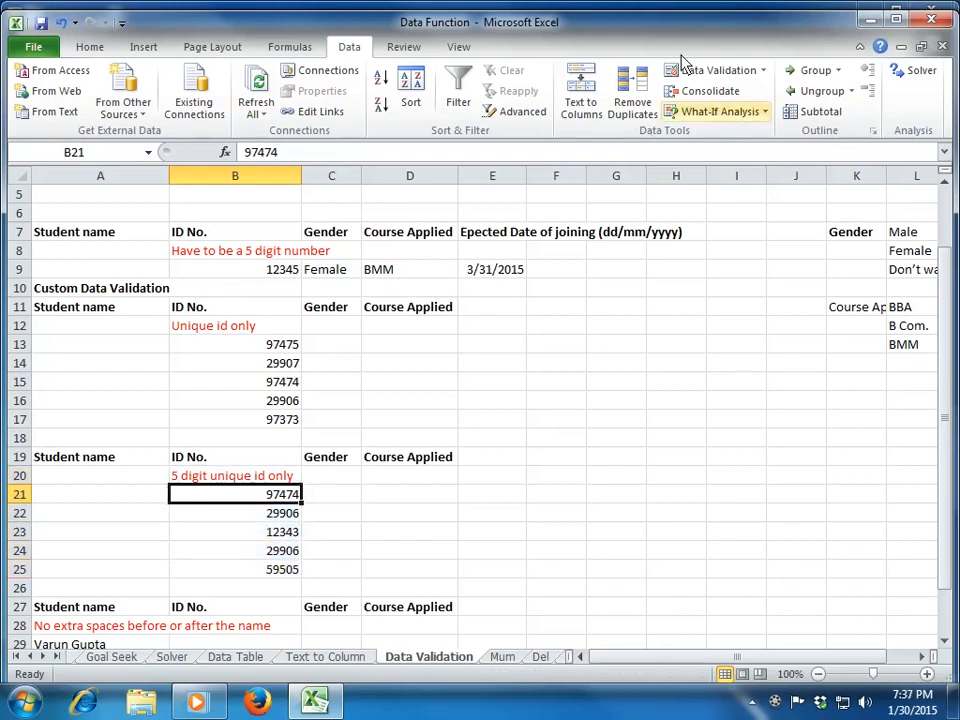
{"action": "left_click", "coordinate": [707, 72]}
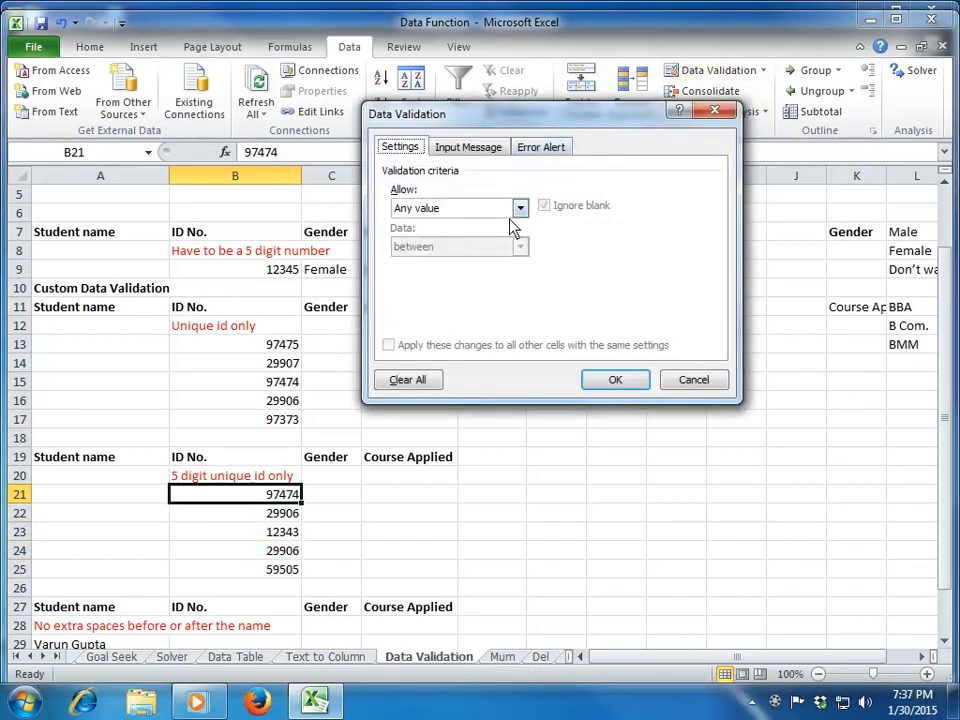
{"action": "left_click", "coordinate": [518, 210]}
{"action": "left_click", "coordinate": [490, 313]}
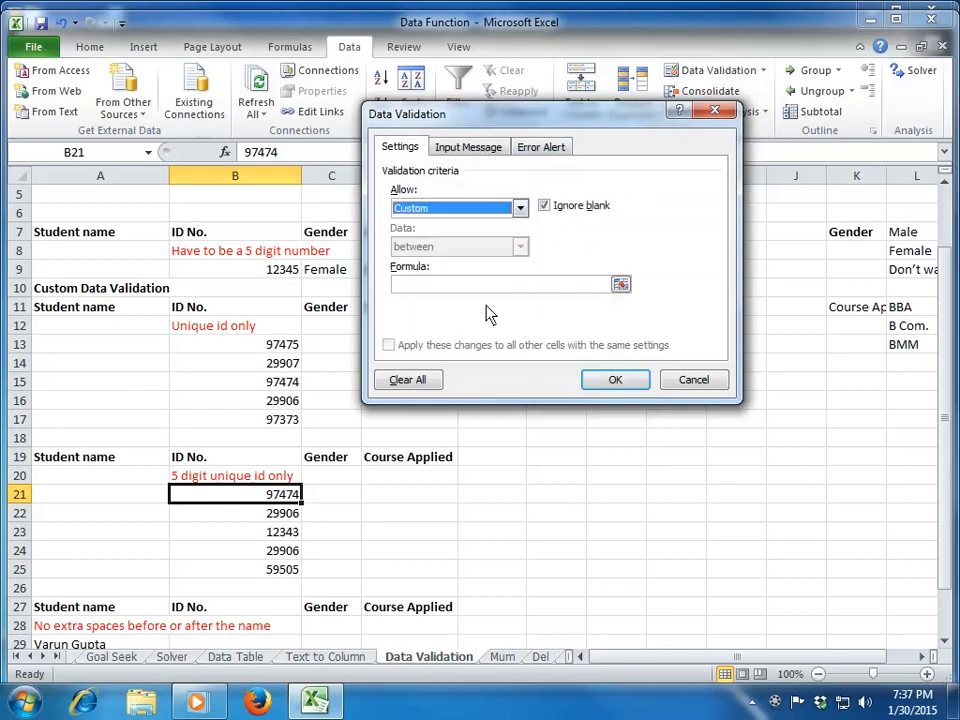
Begin the custom validation formula for B21 with an AND condition requiring the ID's length to equal five: =and(len(B21)=5
{"action": "left_click", "coordinate": [498, 292]}
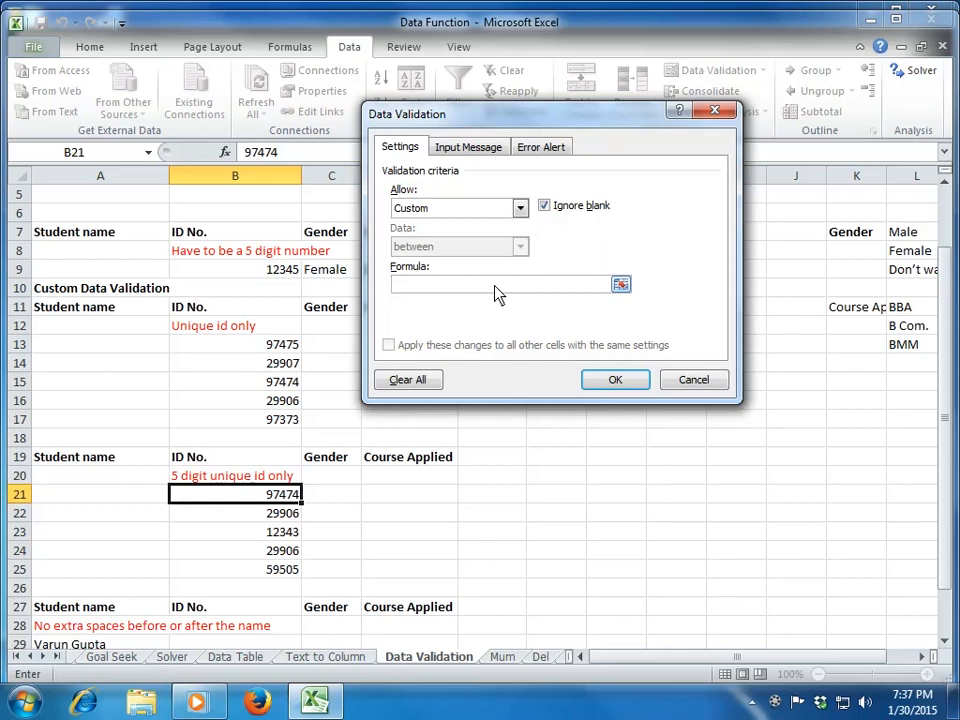
{"action": "type", "text": "=and("}
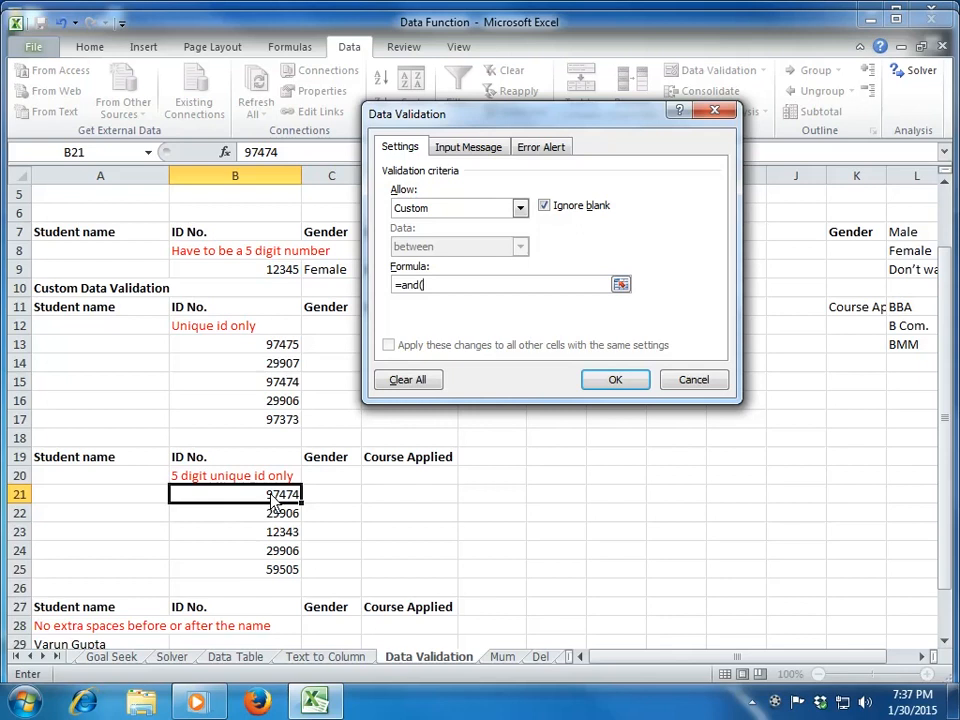
{"action": "type", "text": "len("}
{"action": "left_click", "coordinate": [292, 500]}
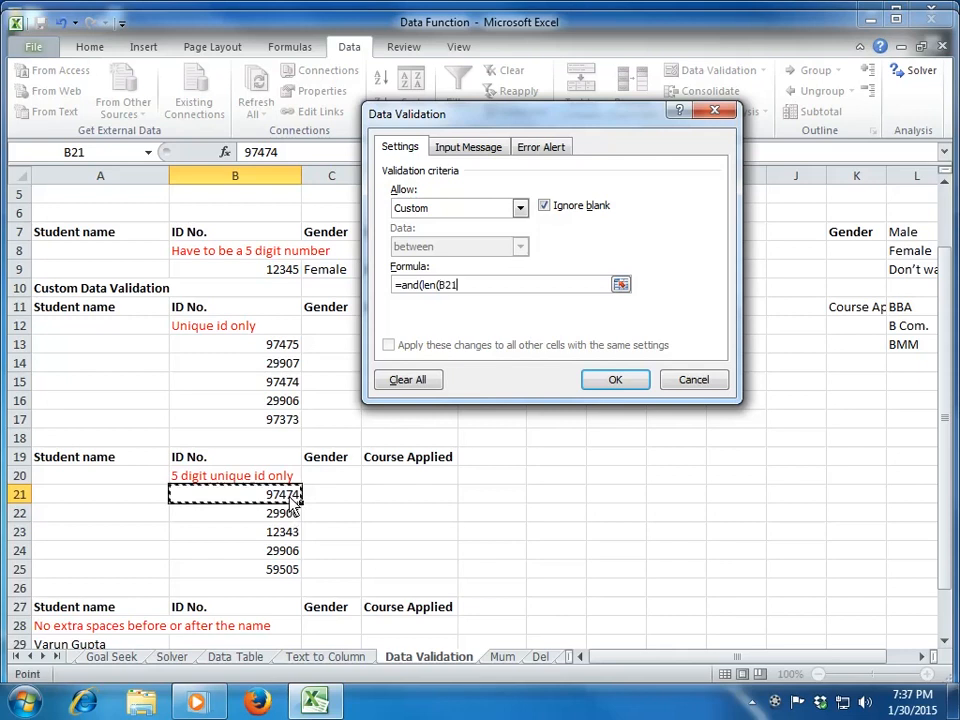
{"action": "type", "text": ")=5"}
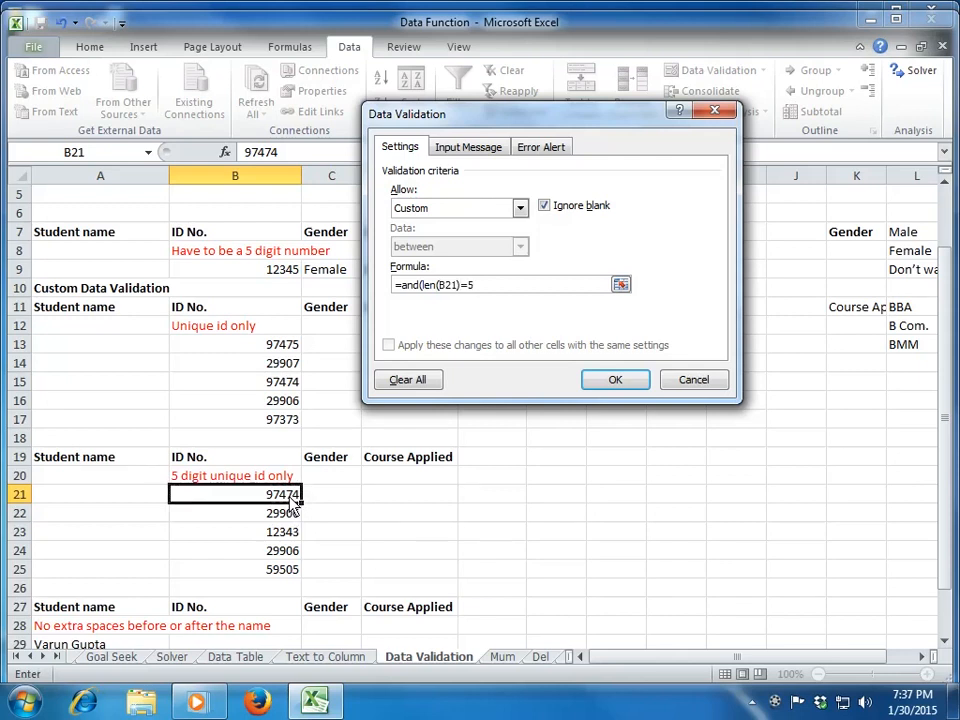
Complete the B21 rule with the uniqueness condition countif($B$21:$B$25,B21)<=1 inside the AND formula and apply it
{"action": "type", "text": ",countif("}
{"action": "left_click_drag", "start_coordinate": [294, 493], "coordinate": [287, 577]}
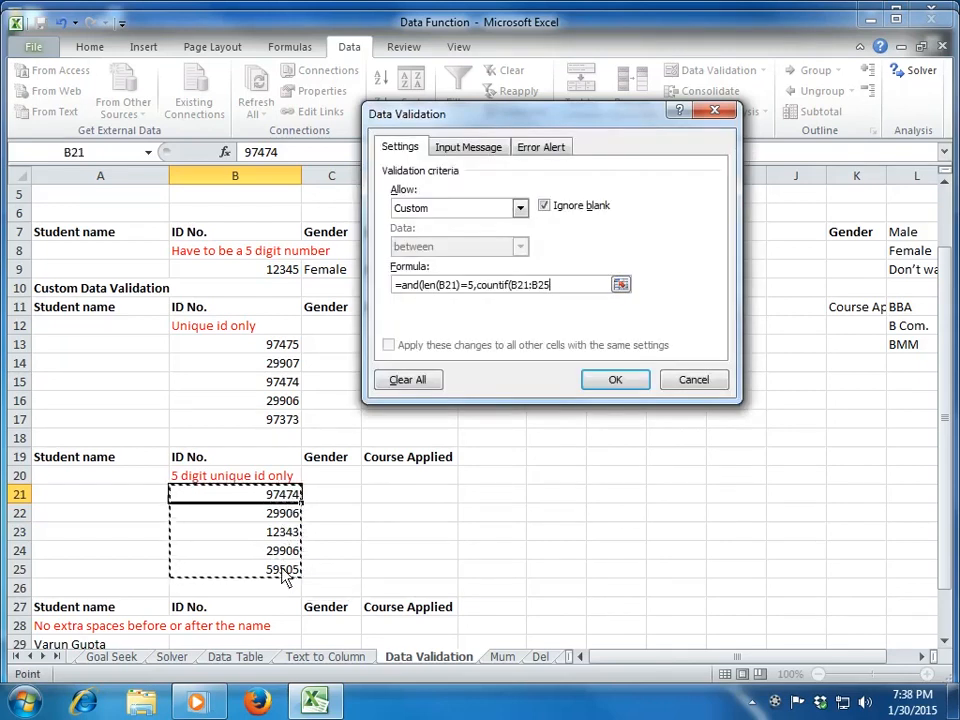
{"action": "key", "text": "F4"}
{"action": "type", "text": ","}
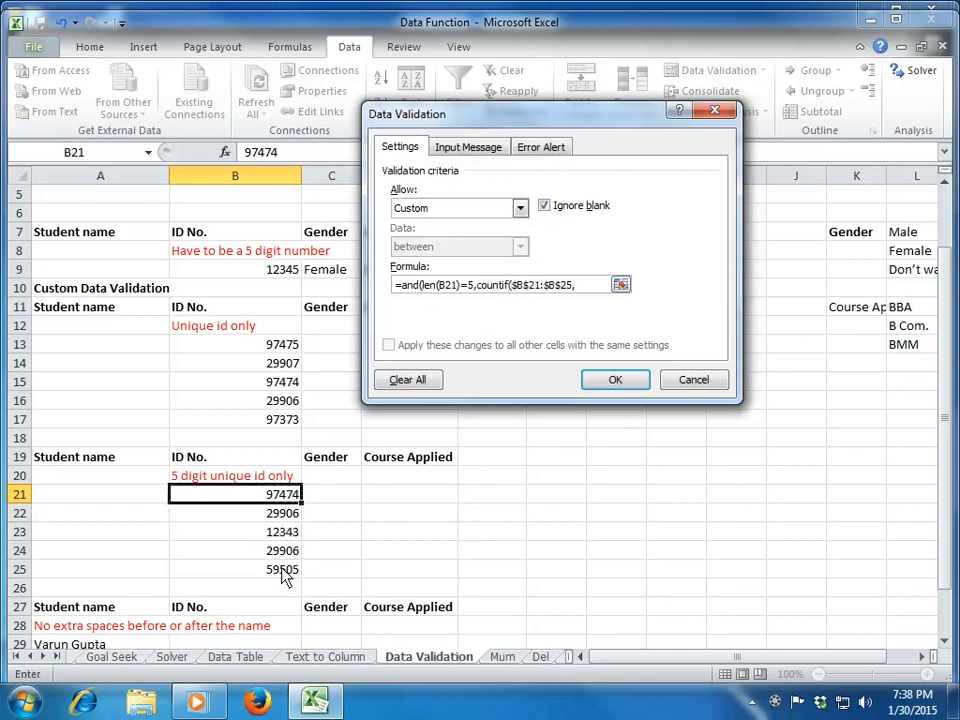
{"action": "left_click", "coordinate": [284, 500]}
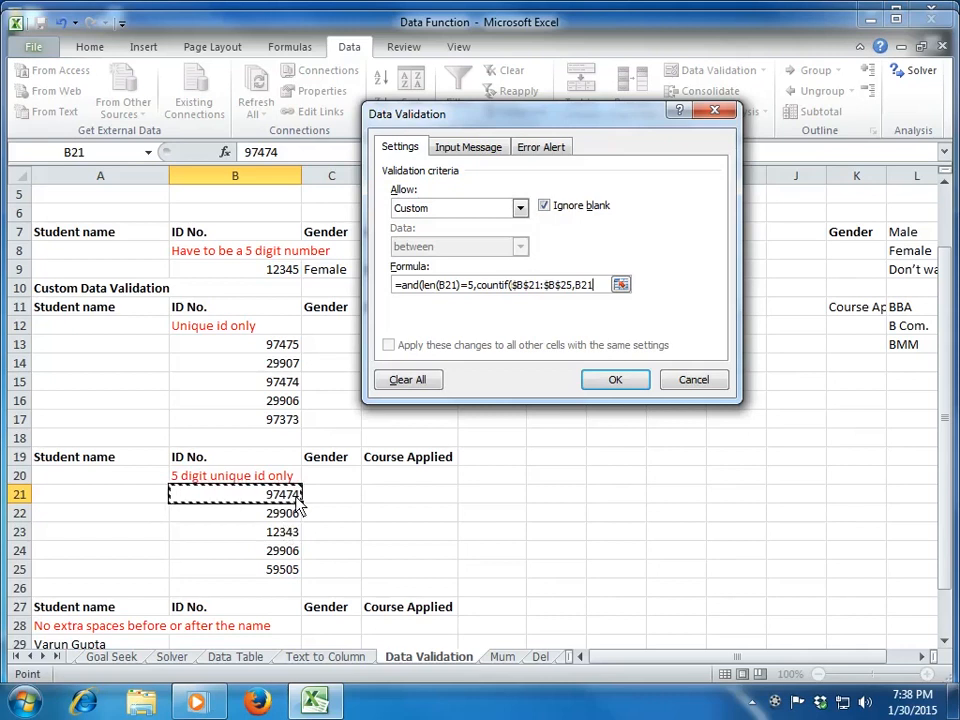
{"action": "type", "text": ")<="}
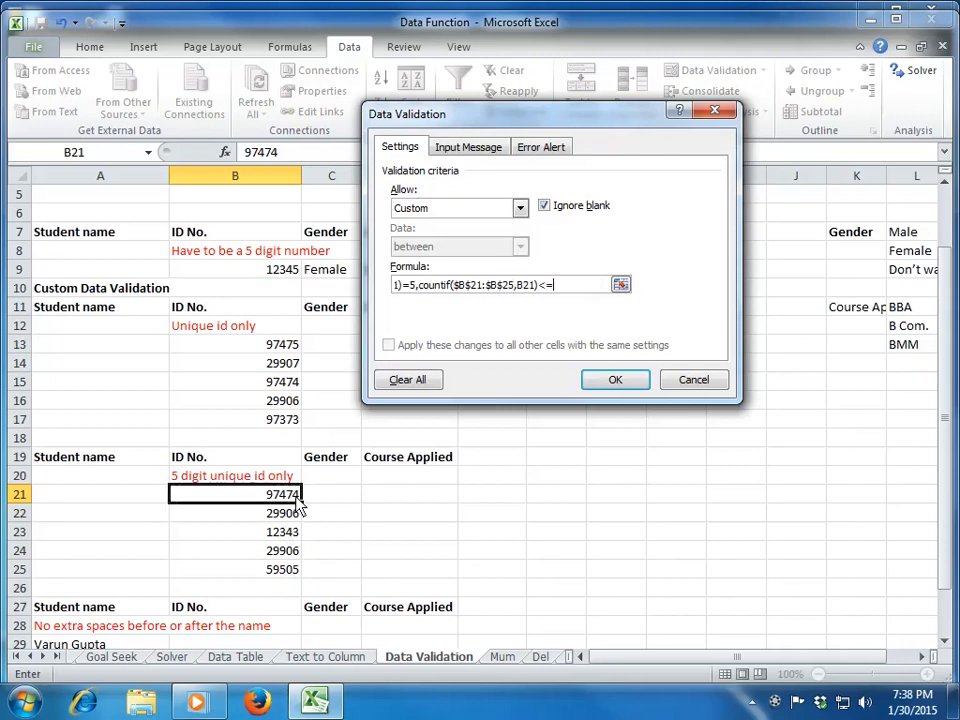
{"action": "type", "text": "1)"}
{"action": "left_click", "coordinate": [594, 386]}
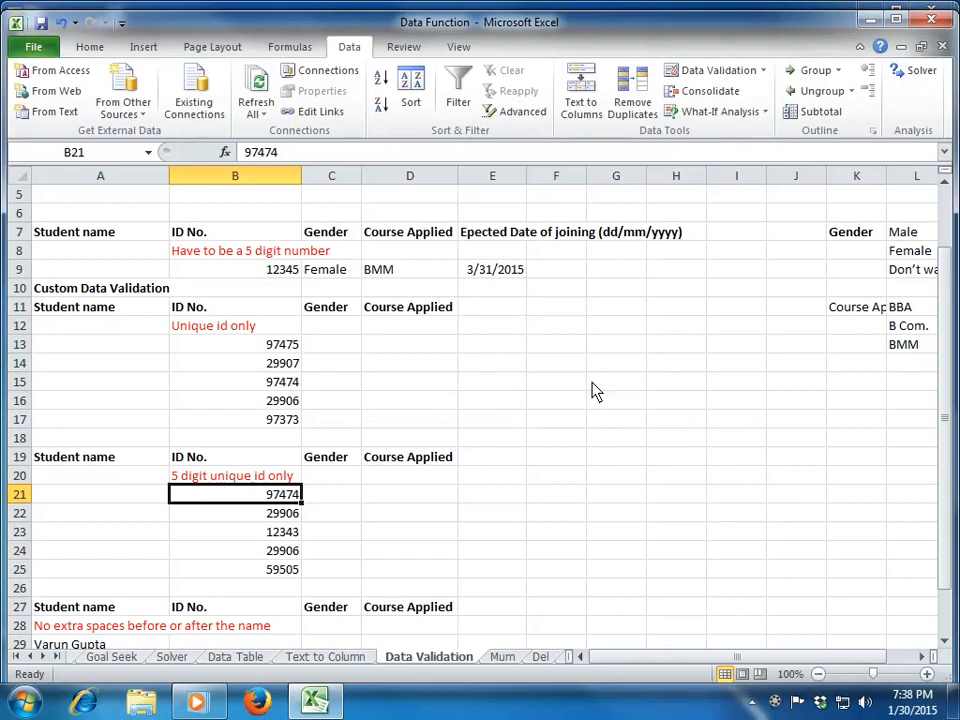
Copy only the data validation rule from B21 to the IDs in B22:B25 with Paste Special
{"action": "key", "text": "ctrl+c"}
{"action": "key", "text": "Down"}
{"action": "key", "text": "shift+Down"}
{"action": "key", "text": "shift+Down"}
{"action": "key", "text": "shift+Down"}
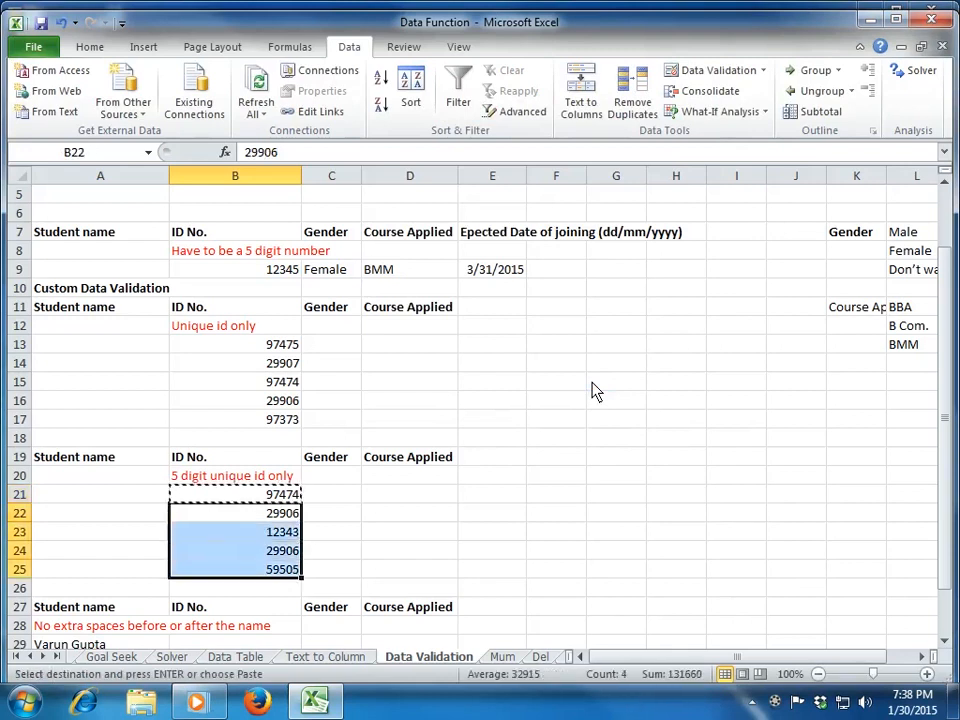
{"action": "key", "text": "ctrl+alt+v"}
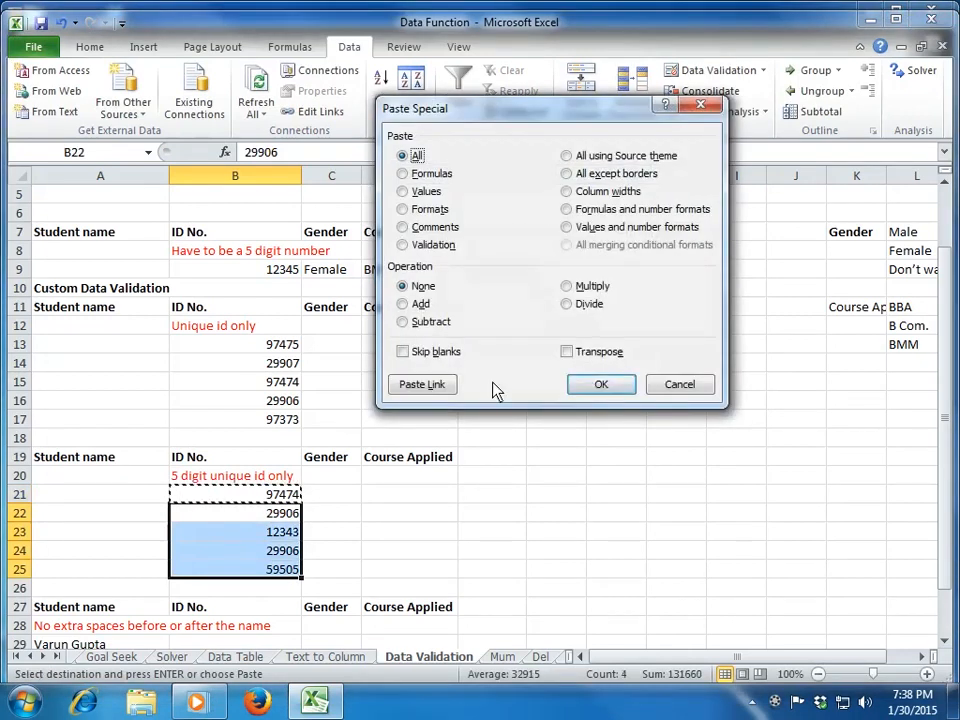
{"action": "left_click", "coordinate": [433, 246]}
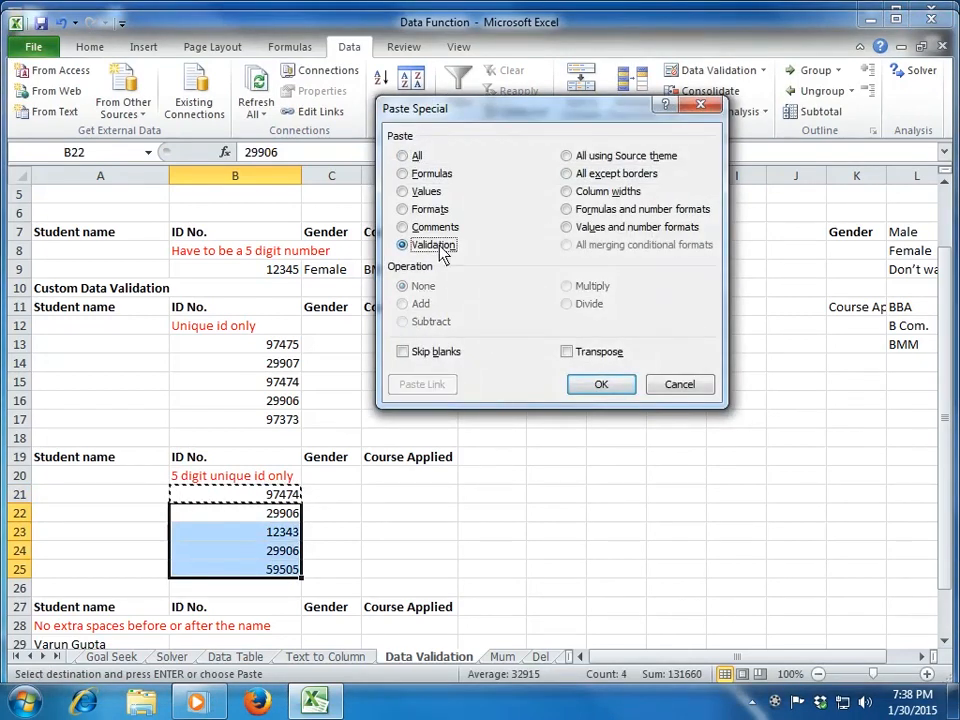
{"action": "left_click", "coordinate": [601, 385]}
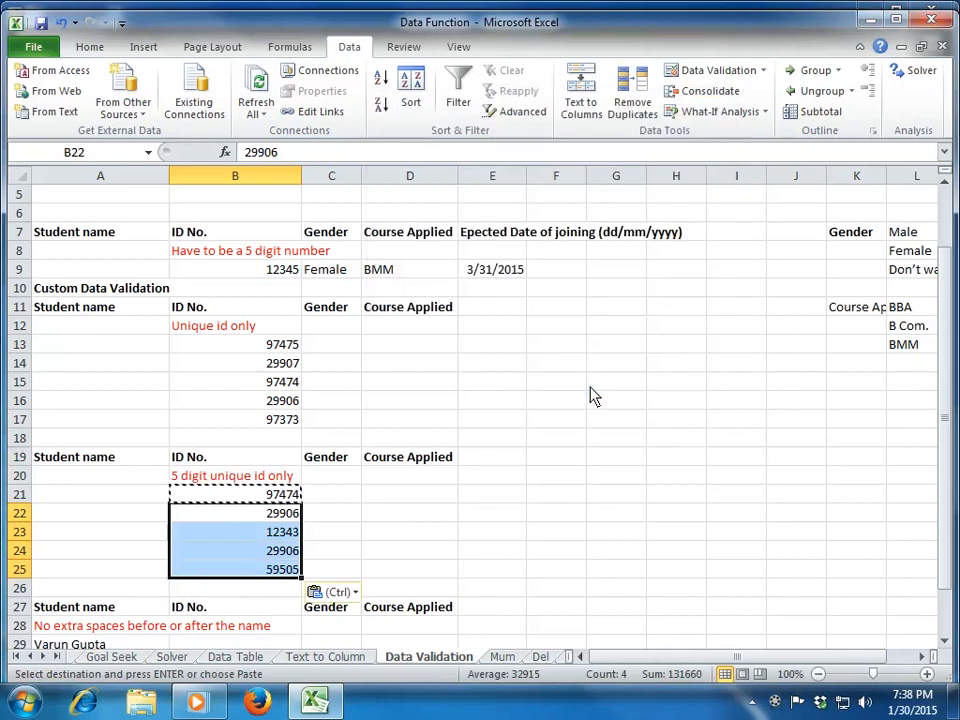
{"action": "key", "text": "Escape"}
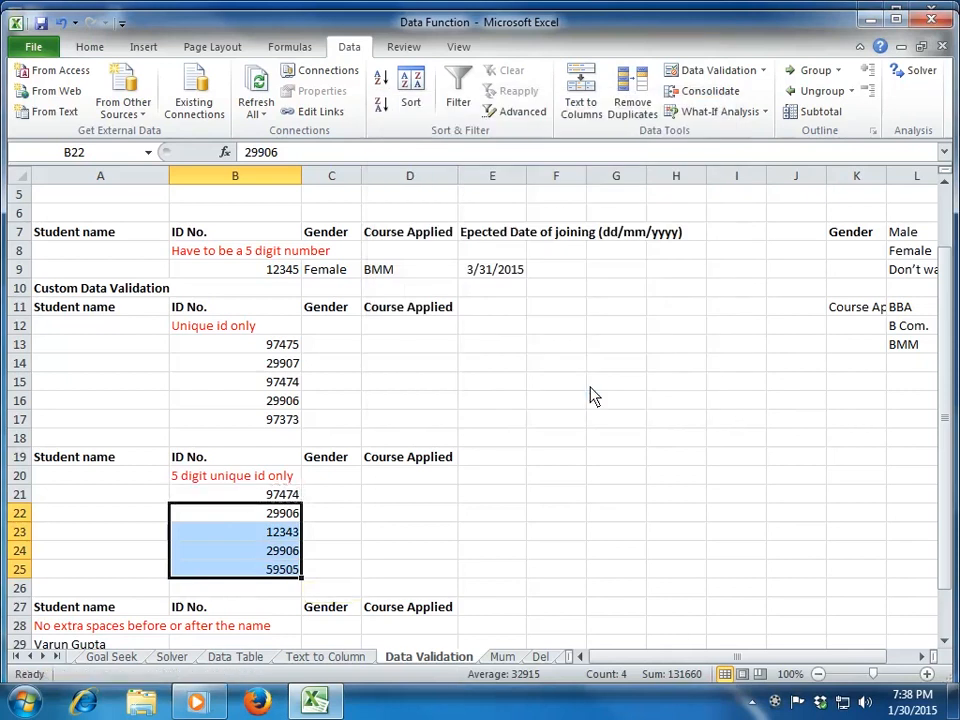
Test the rule by trying to re-enter in B22 the same ID as in B24
{"action": "key", "text": "Up"}
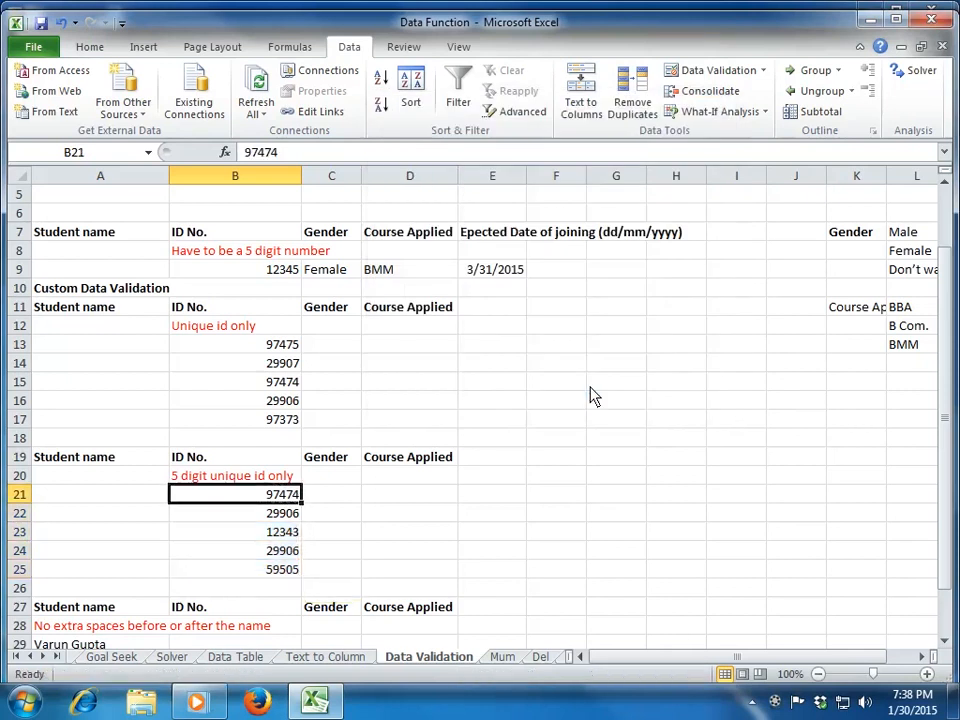
{"action": "key", "text": "Down"}
{"action": "key", "text": "Down"}
{"action": "key", "text": "Down"}
{"action": "key", "text": "Up"}
{"action": "key", "text": "Up"}
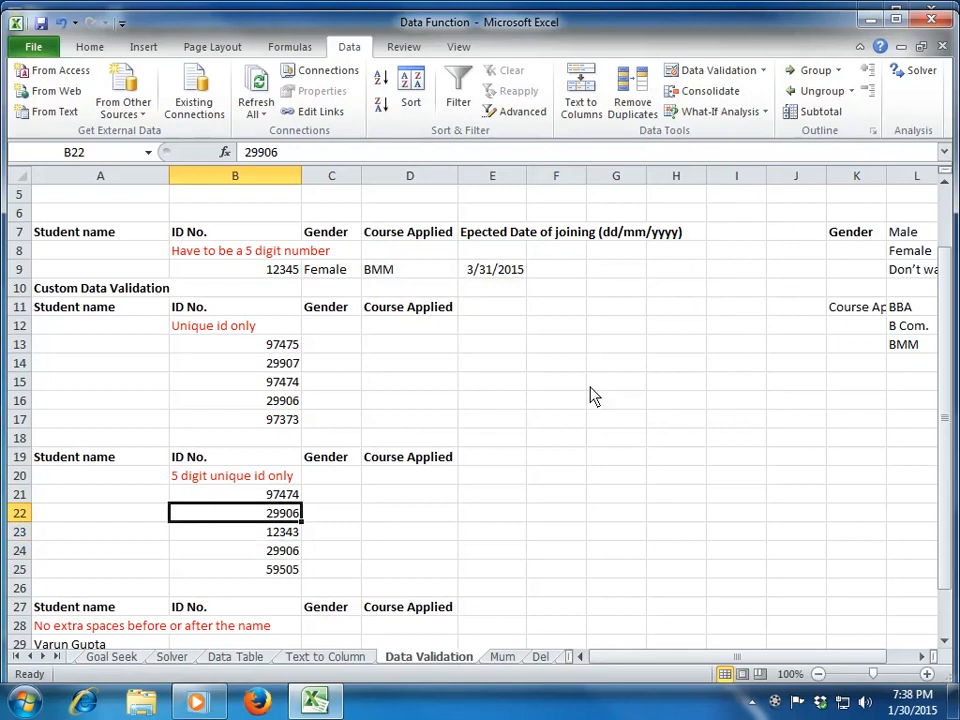
{"action": "type", "text": "29906"}
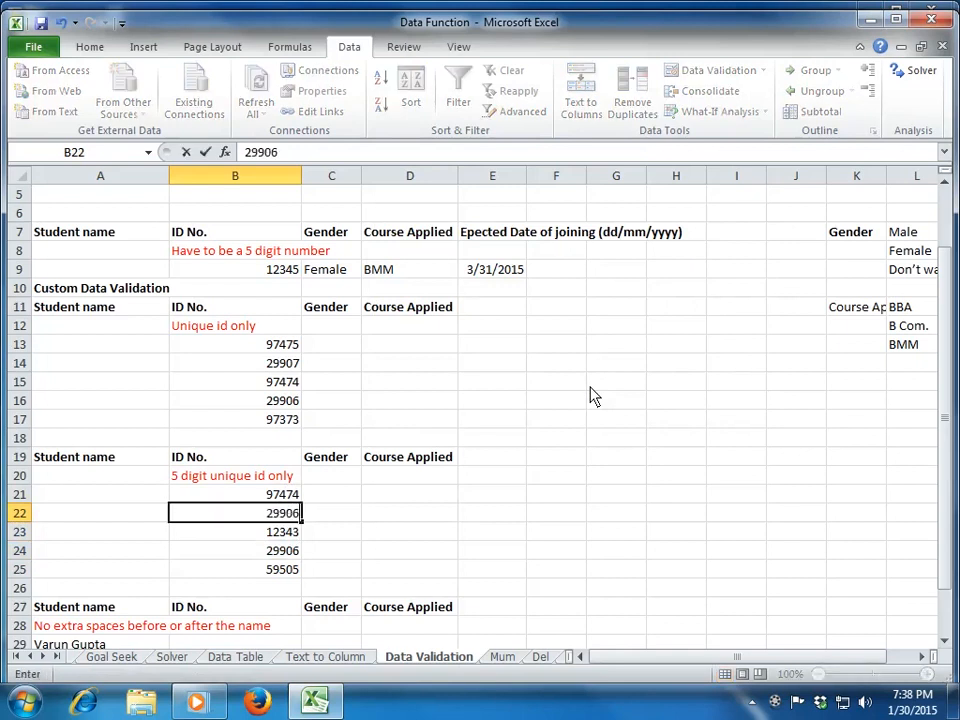
{"action": "key", "text": "Return"}
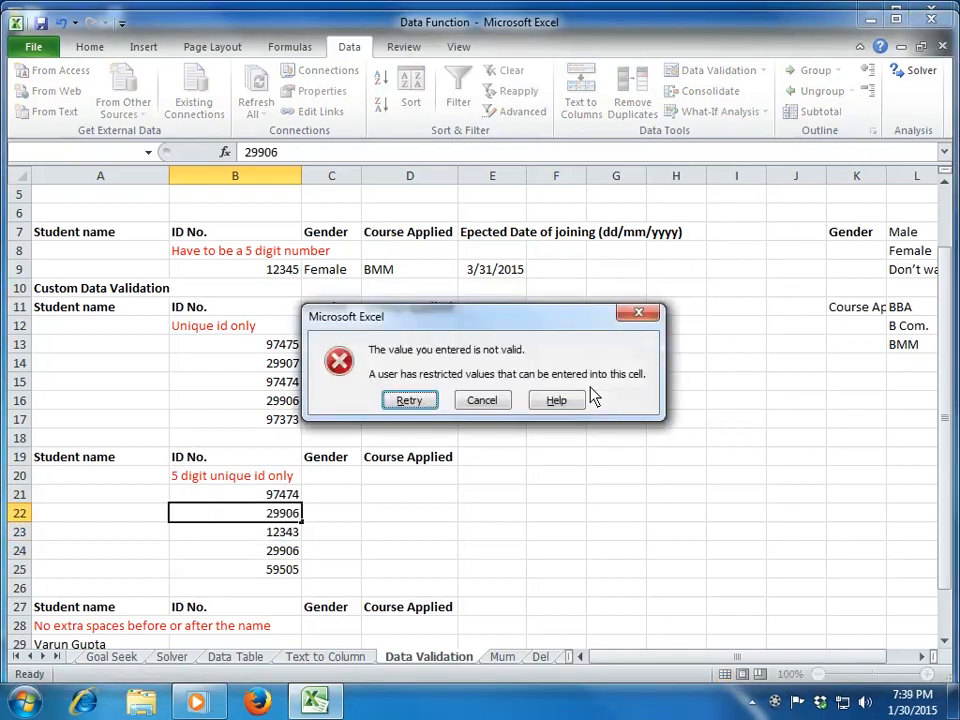
{"action": "key", "text": "Escape"}
{"action": "key", "text": "Down"}
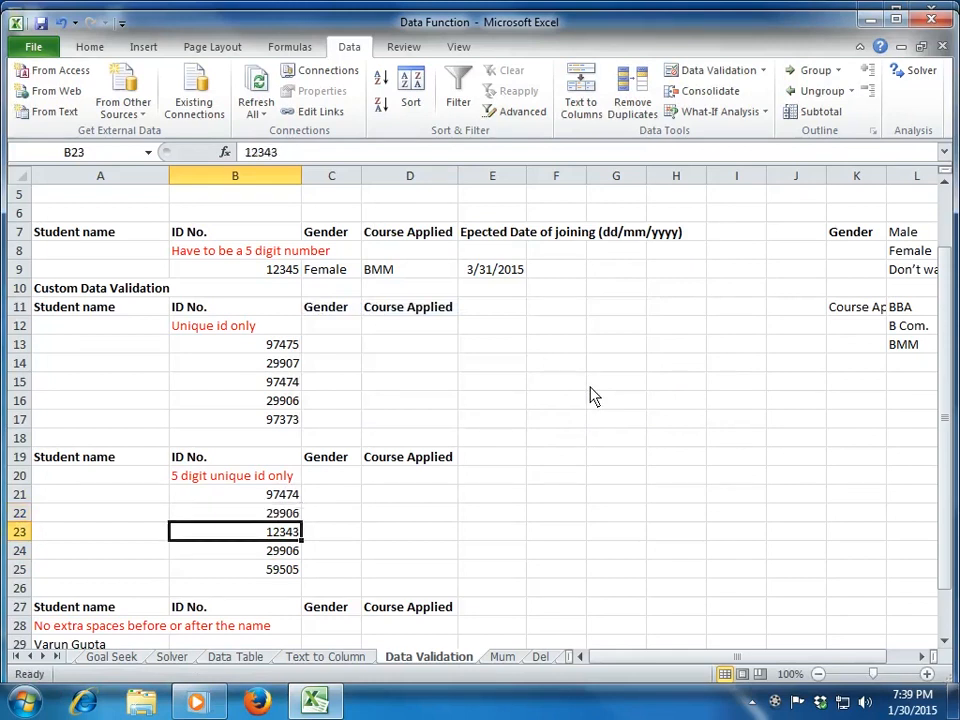
Test the length condition by trying to enter a four-digit number and a six-digit number in B22
{"action": "key", "text": "Up"}
{"action": "key", "text": "Down"}
{"action": "key", "text": "Down"}
{"action": "key", "text": "Up"}
{"action": "key", "text": "Up"}
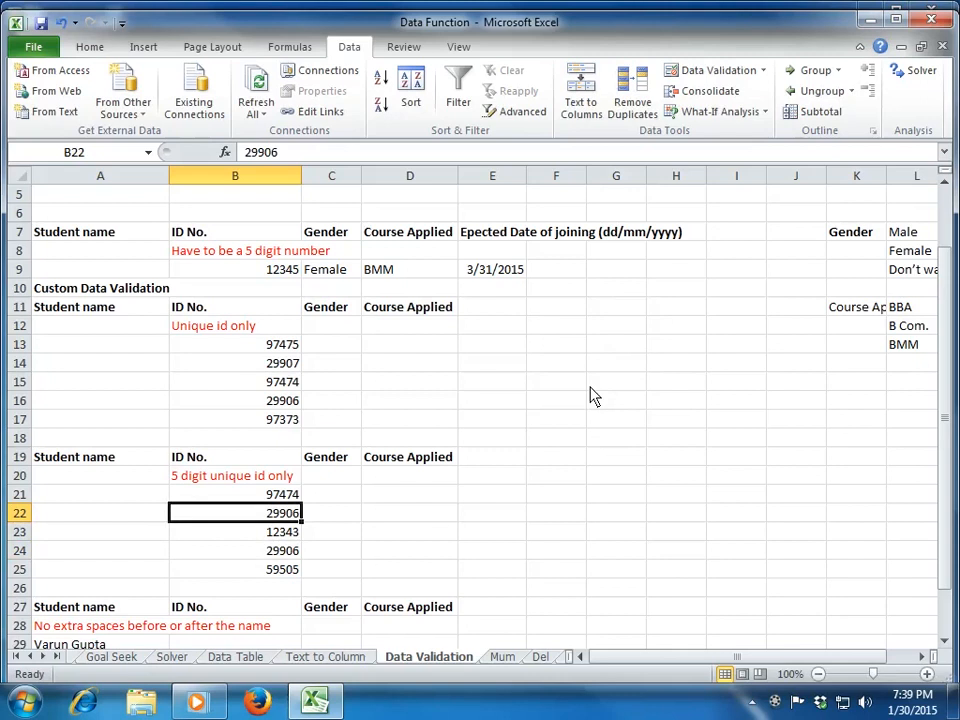
{"action": "key", "text": "Up"}
{"action": "key", "text": "Up"}
{"action": "key", "text": "Down"}
{"action": "key", "text": "Down"}
{"action": "key", "text": "Up"}
{"action": "key", "text": "Down"}
{"action": "type", "text": "1234"}
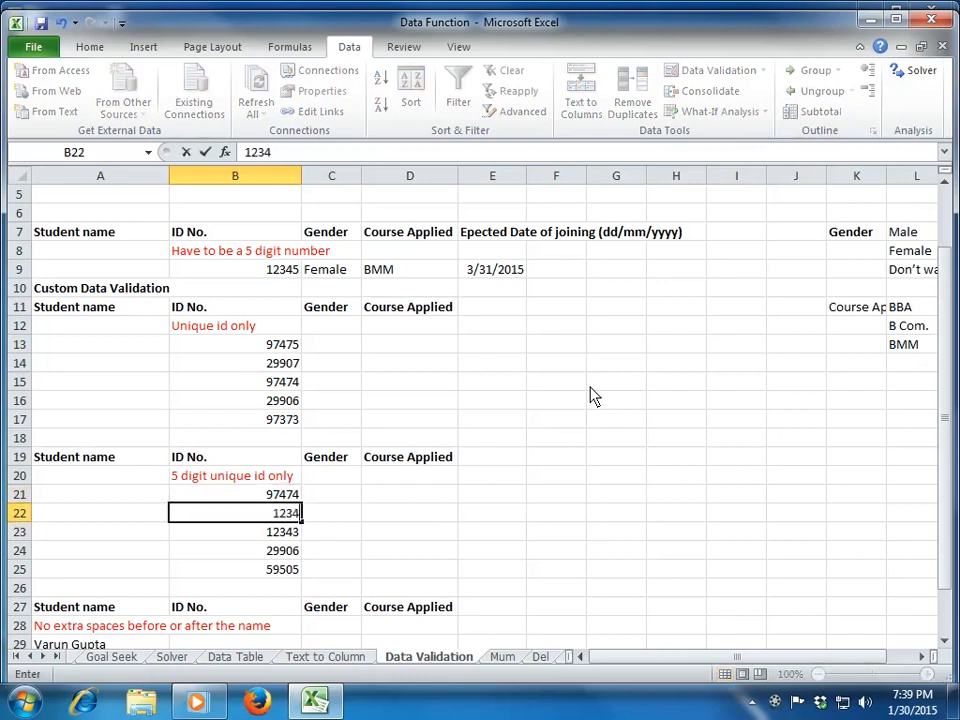
{"action": "key", "text": "Return"}
{"action": "key", "text": "Escape"}
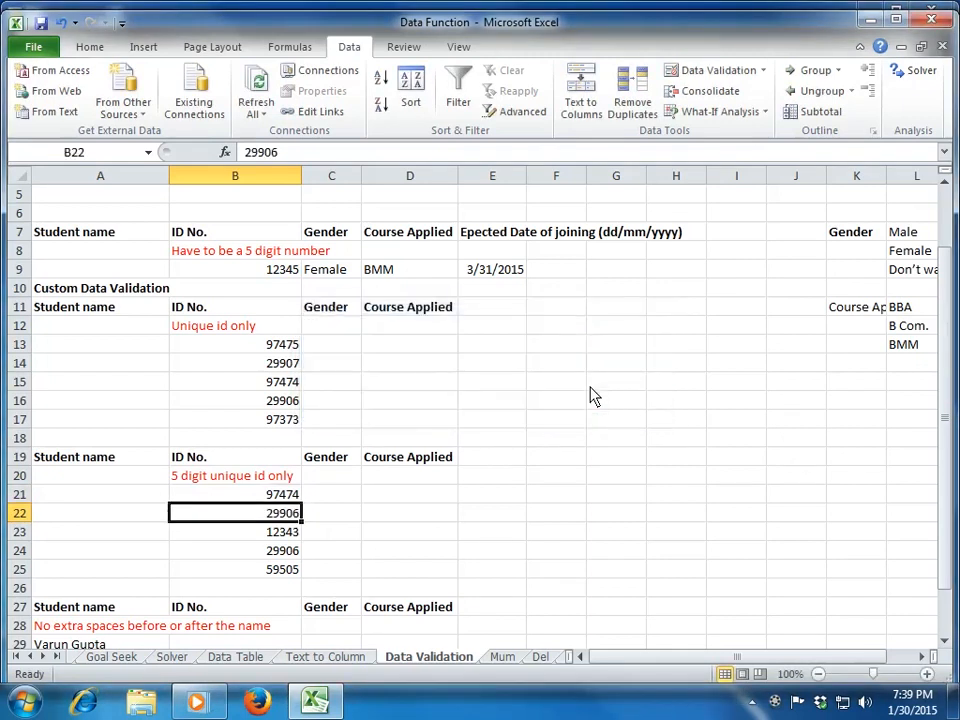
{"action": "type", "text": "123456"}
{"action": "key", "text": "Return"}
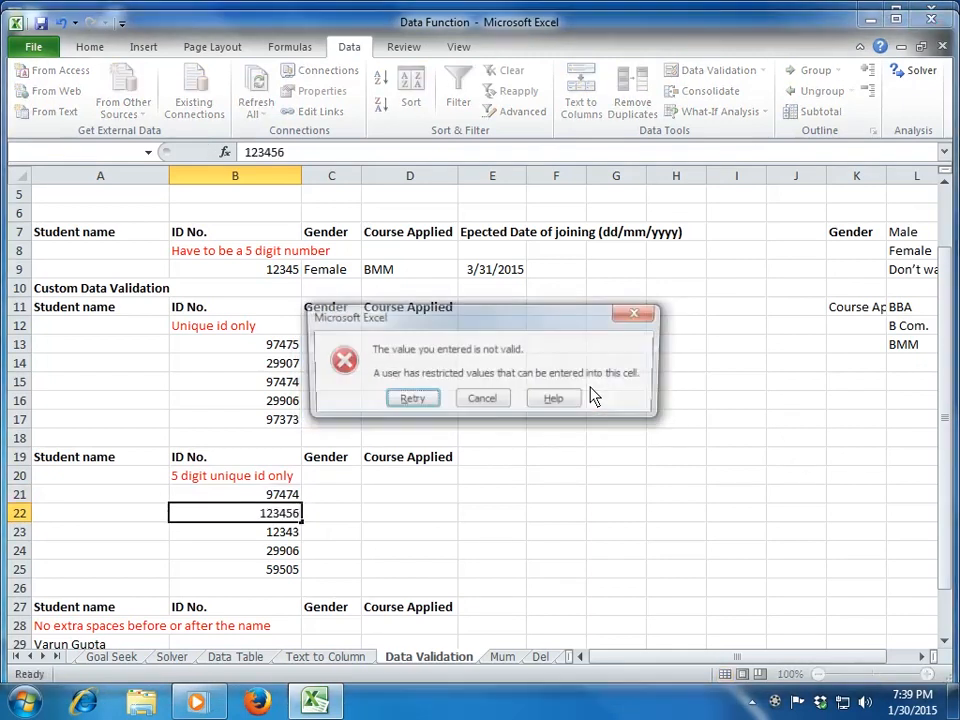
{"action": "key", "text": "Escape"}
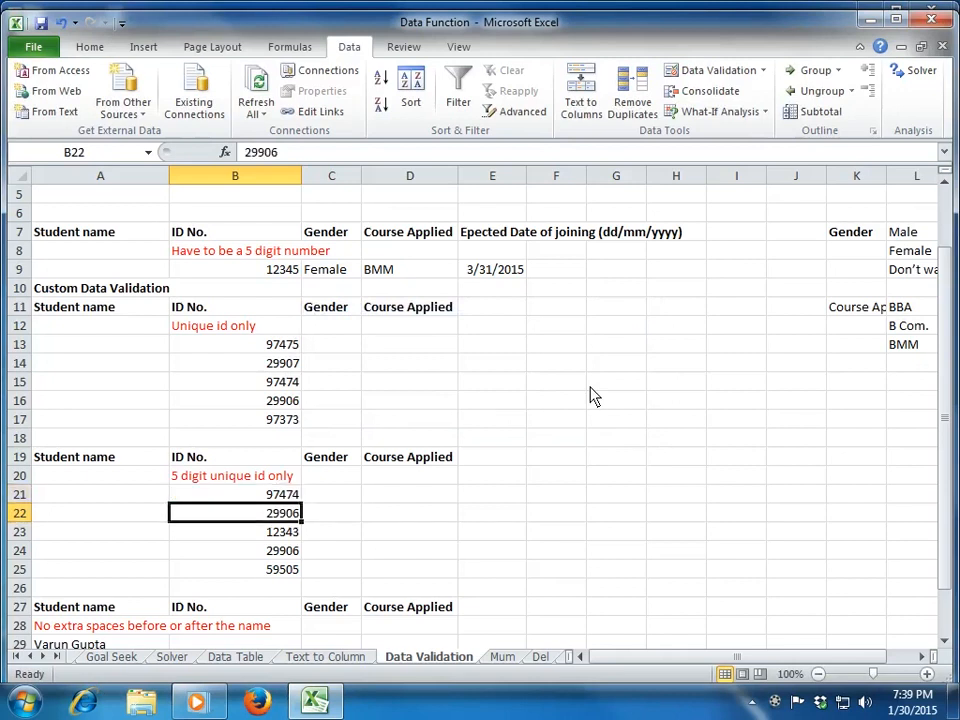
Test the uniqueness condition by trying to enter the ID from B21 in B22
{"action": "type", "text": "97474"}
{"action": "key", "text": "Return"}
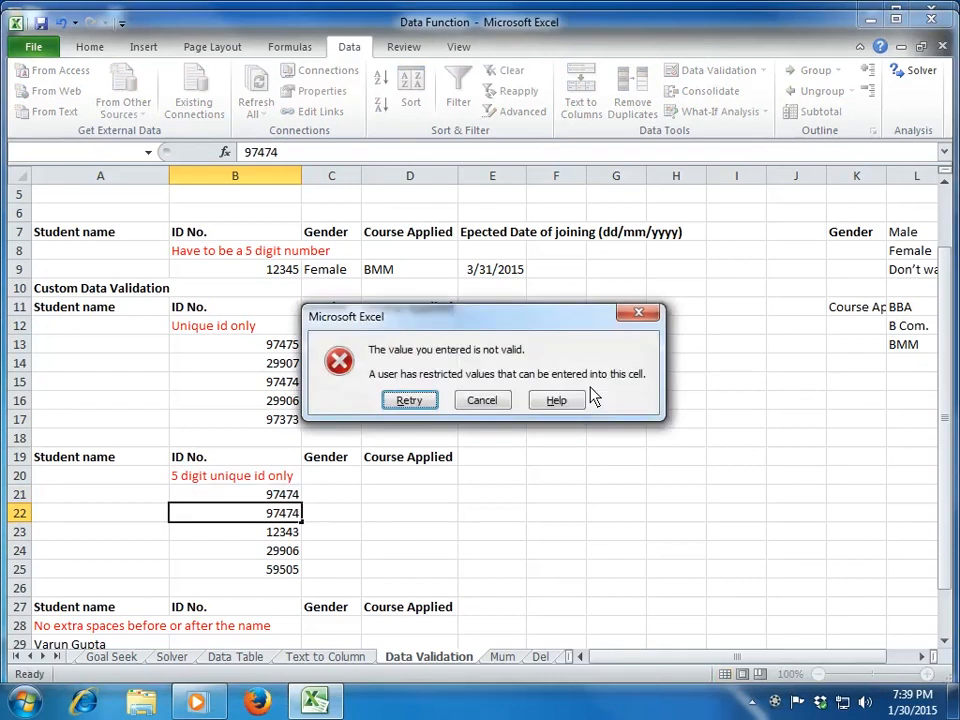
{"action": "key", "text": "Escape"}
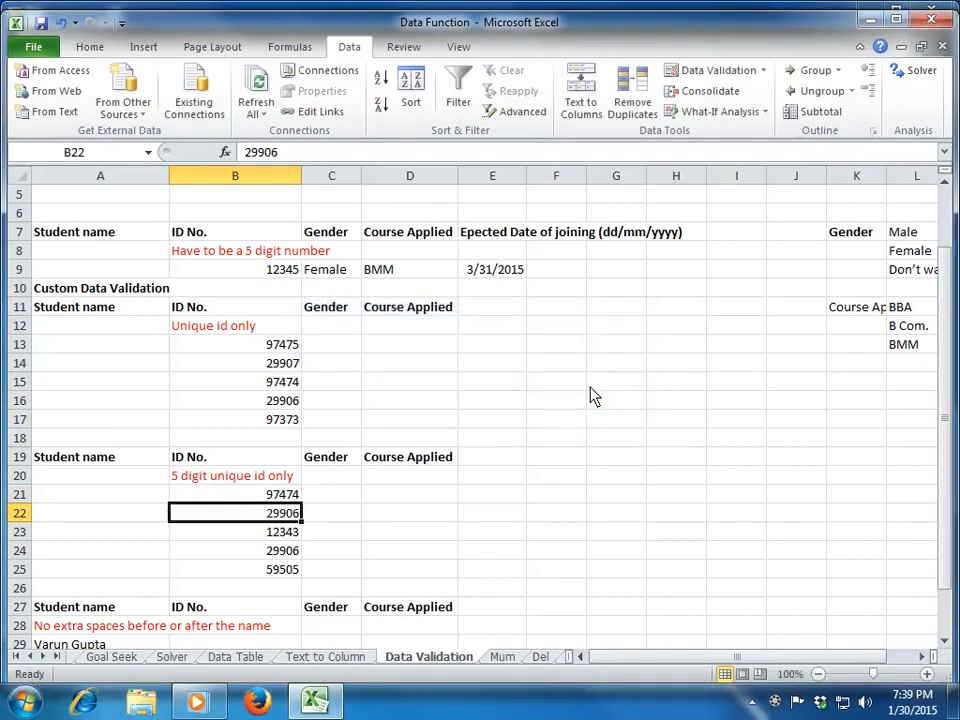
Circle the invalid data on the sheet, review the ID lists, and clear the validation circles
{"action": "key", "text": "Up"}
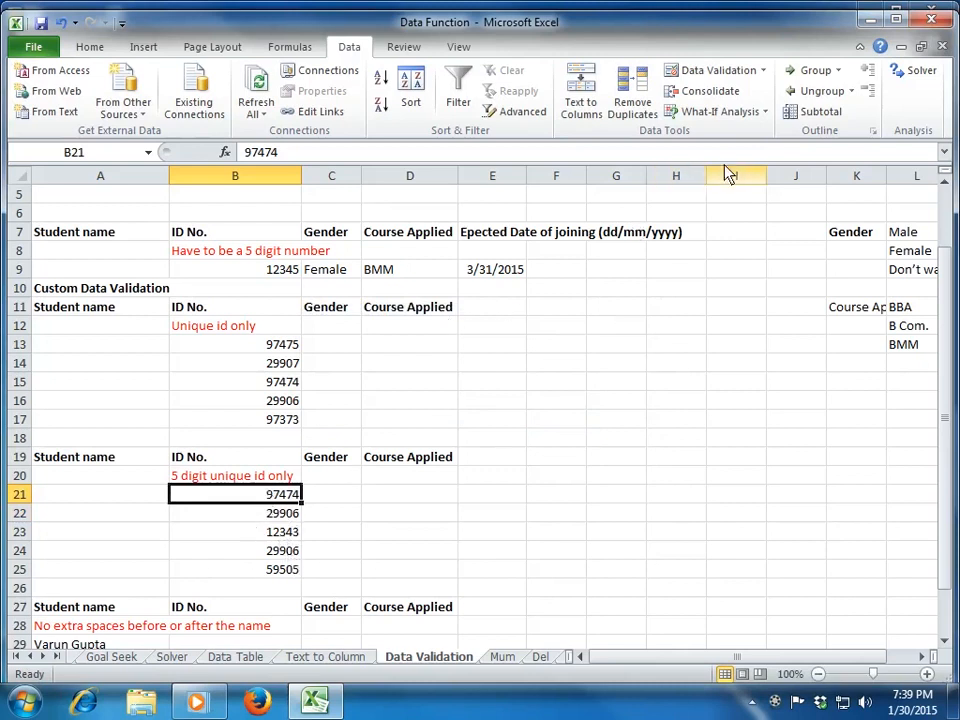
{"action": "left_click", "coordinate": [763, 71]}
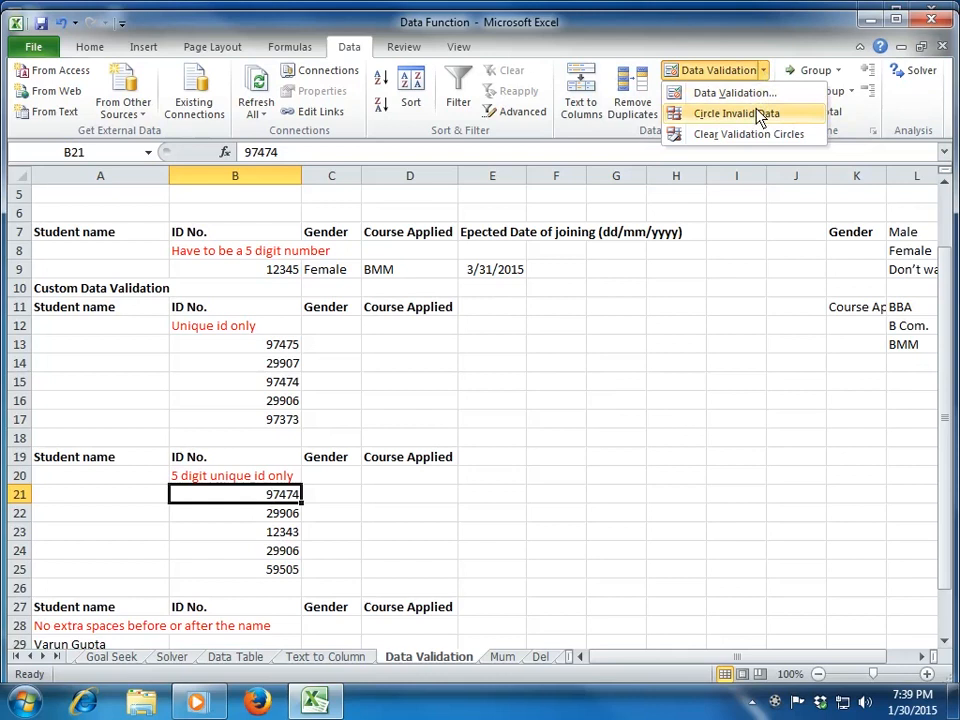
{"action": "left_click", "coordinate": [760, 116]}
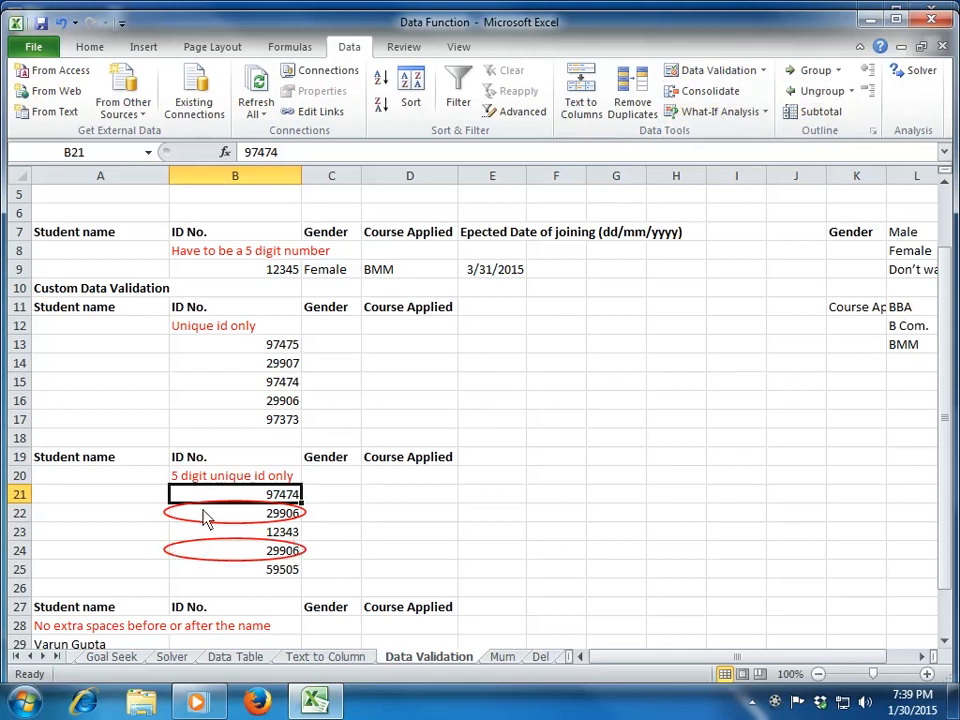
{"action": "scroll", "coordinate": [268, 428], "scroll_direction": "up", "scroll_amount": 2}
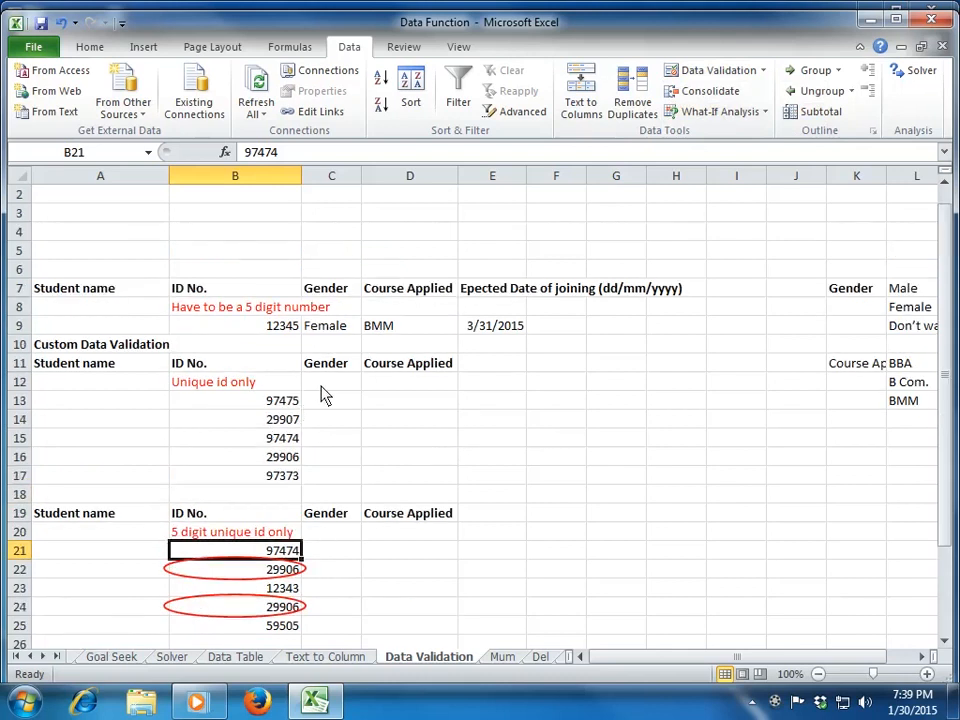
{"action": "scroll", "coordinate": [178, 497], "scroll_direction": "down", "scroll_amount": 4}
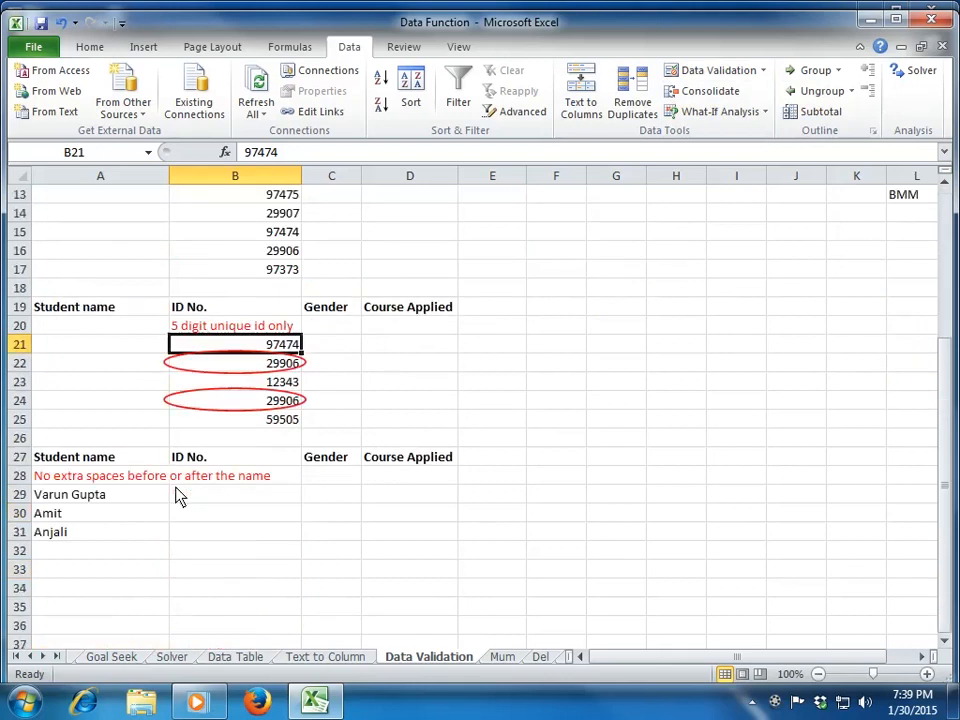
{"action": "left_click", "coordinate": [763, 71]}
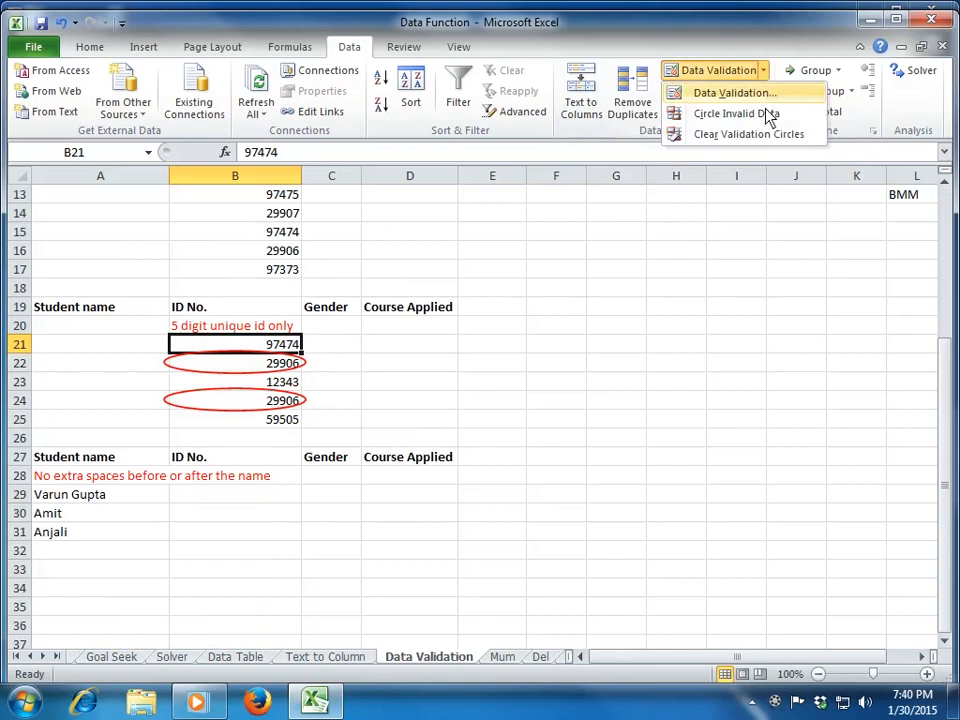
{"action": "left_click", "coordinate": [768, 141]}
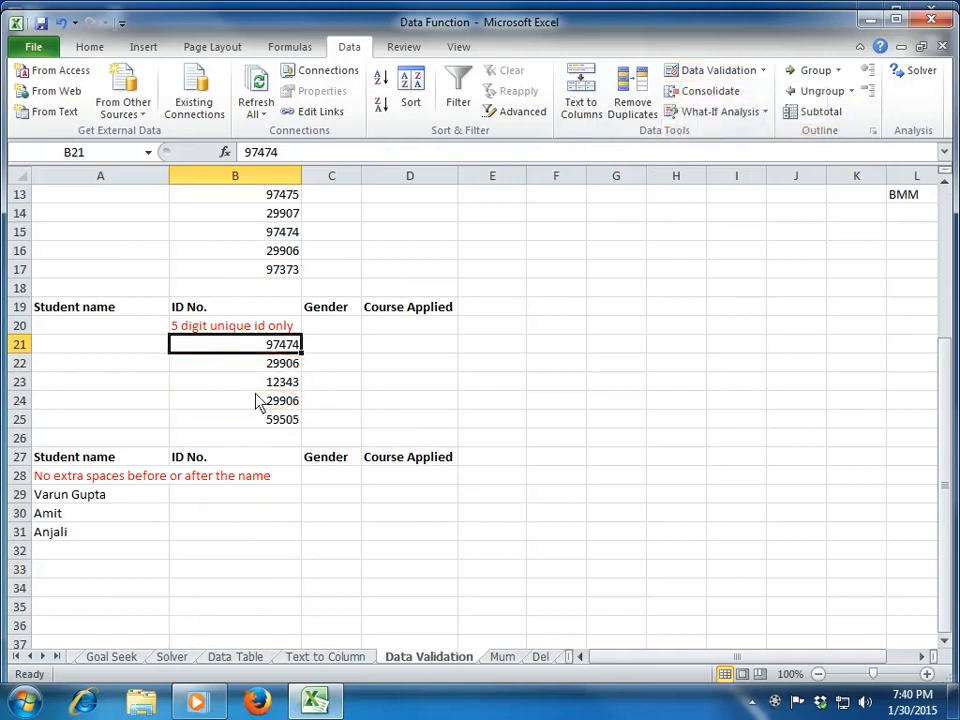
Add an extra space between the first and last name in A29, and remove it again
{"action": "key", "text": "Left"}
{"action": "key", "text": "Down"}
{"action": "key", "text": "Down"}
{"action": "key", "text": "Down"}
{"action": "key", "text": "Down"}
{"action": "key", "text": "Down"}
{"action": "key", "text": "Down"}
{"action": "key", "text": "Down"}
{"action": "key", "text": "Down"}
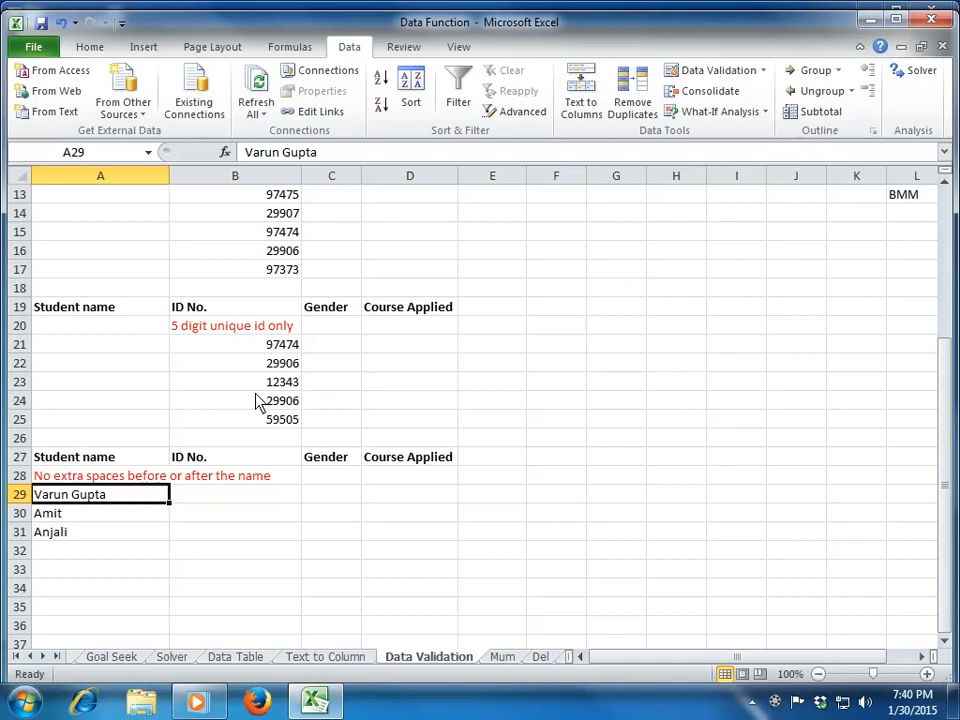
{"action": "key", "text": "F2"}
{"action": "key", "text": "Left"}
{"action": "key", "text": "Left"}
{"action": "key", "text": "Left"}
{"action": "key", "text": "Left"}
{"action": "key", "text": "Left"}
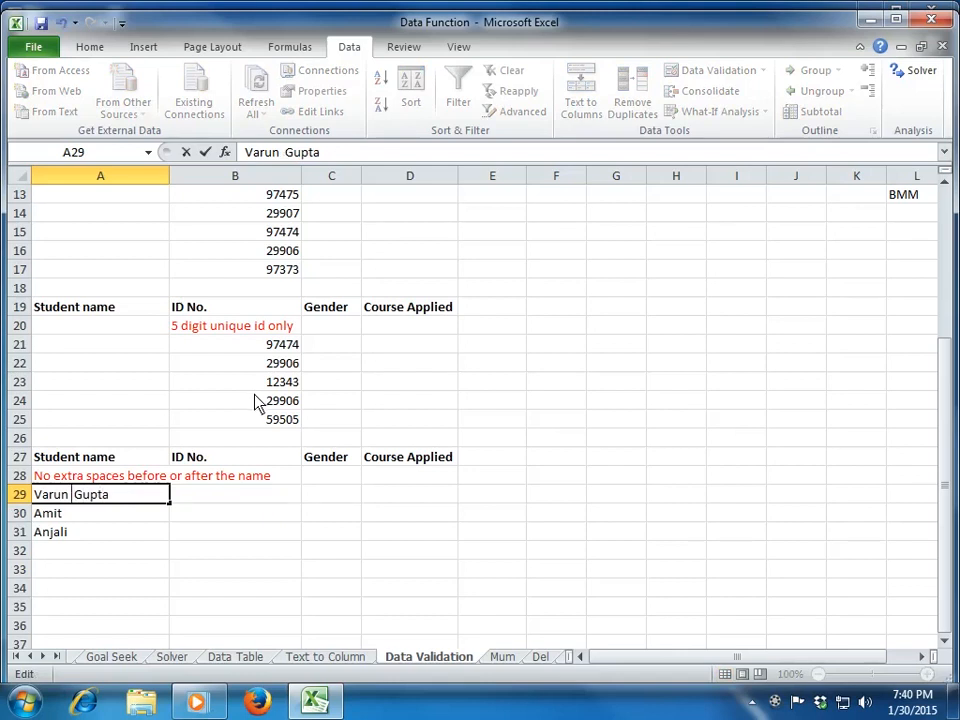
{"action": "key", "text": "BackSpace"}
{"action": "key", "text": "Return"}
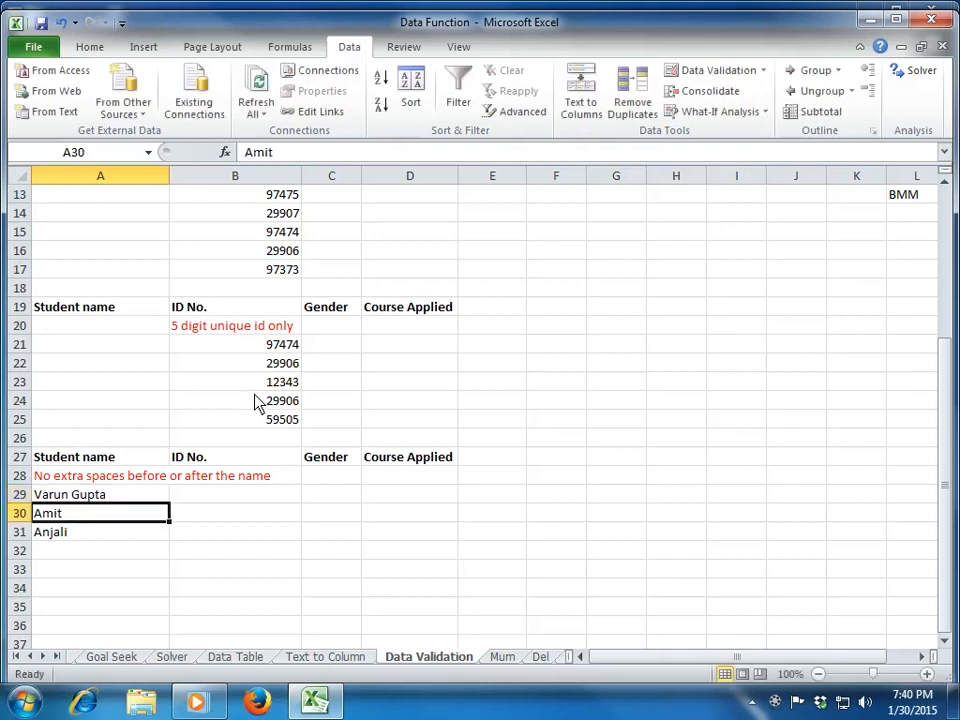
Check the existing validation rule on A29 and clear the validation from the student names in A29:A31
{"action": "key", "text": "Up"}
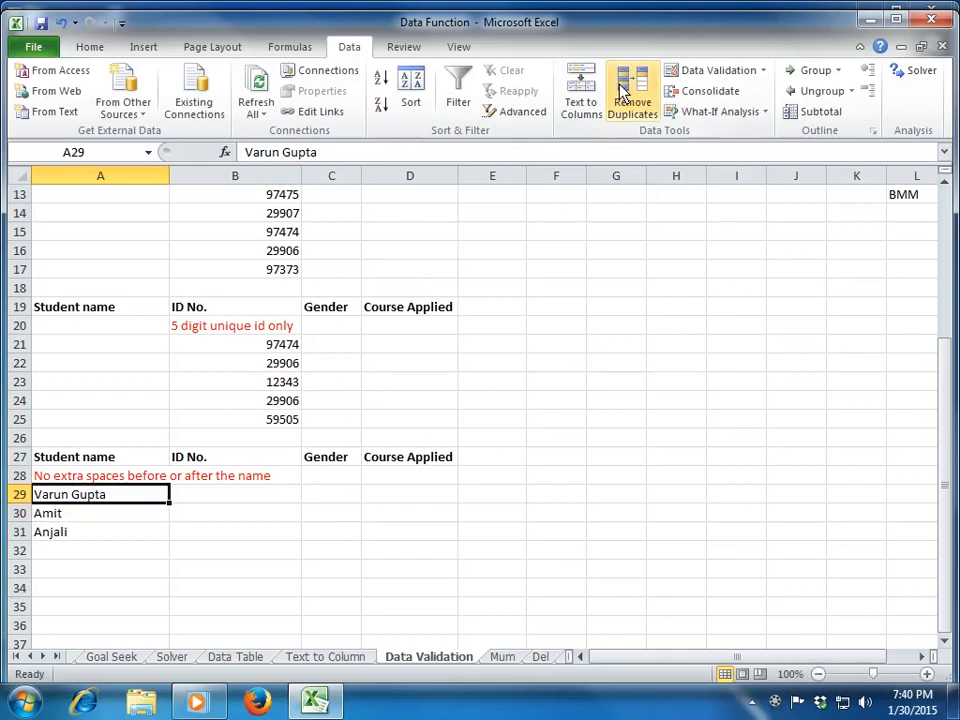
{"action": "left_click", "coordinate": [700, 74]}
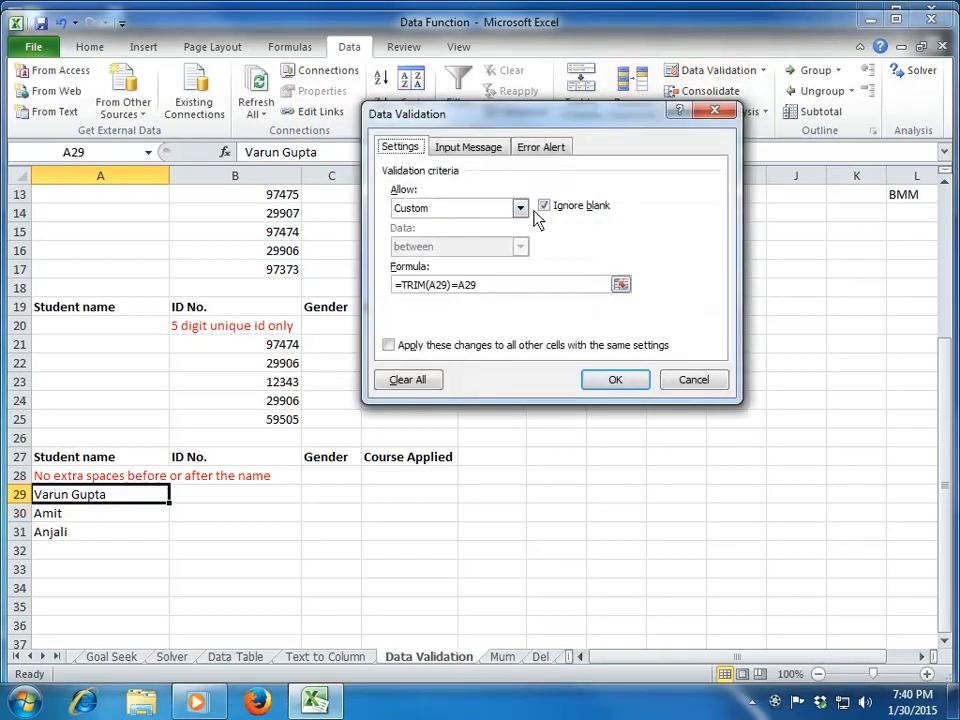
{"action": "key", "text": "Return"}
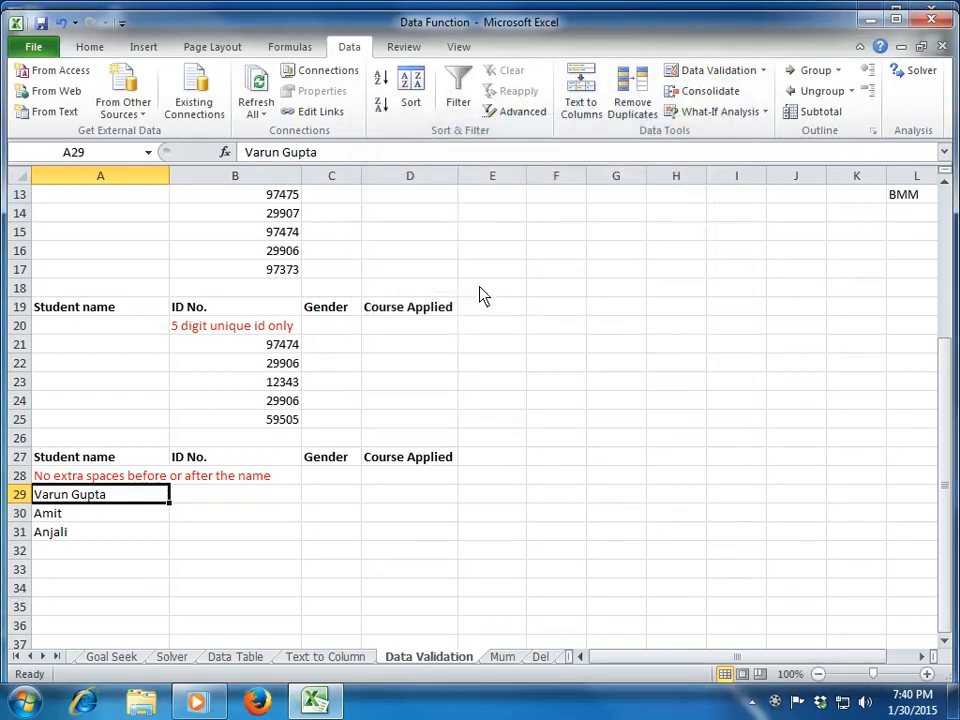
{"action": "key", "text": "shift+Down"}
{"action": "key", "text": "shift+Down"}
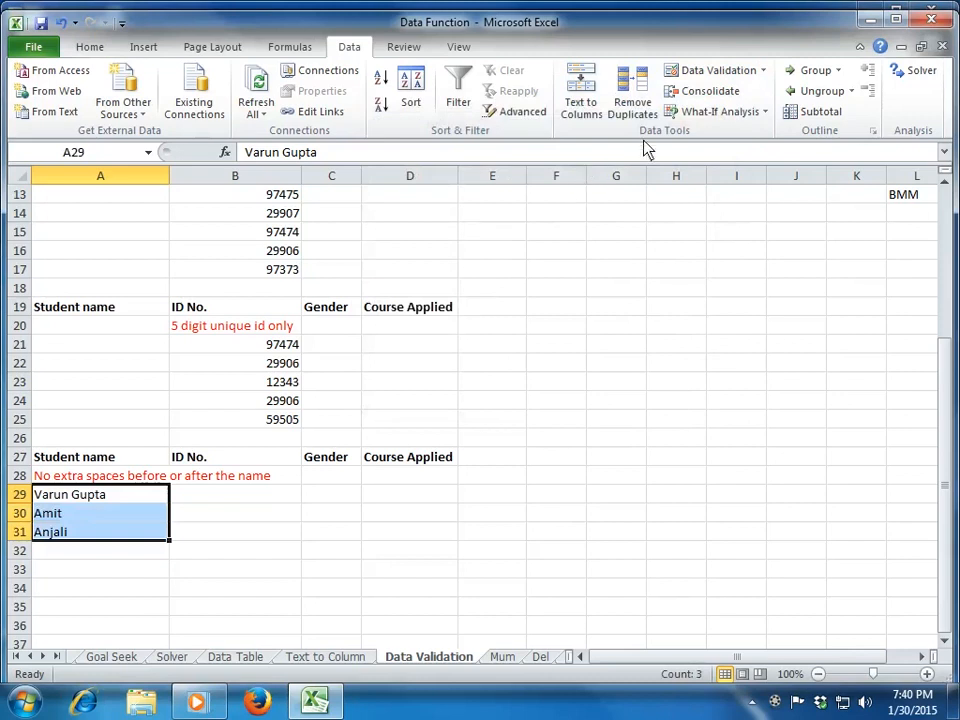
{"action": "left_click", "coordinate": [705, 73]}
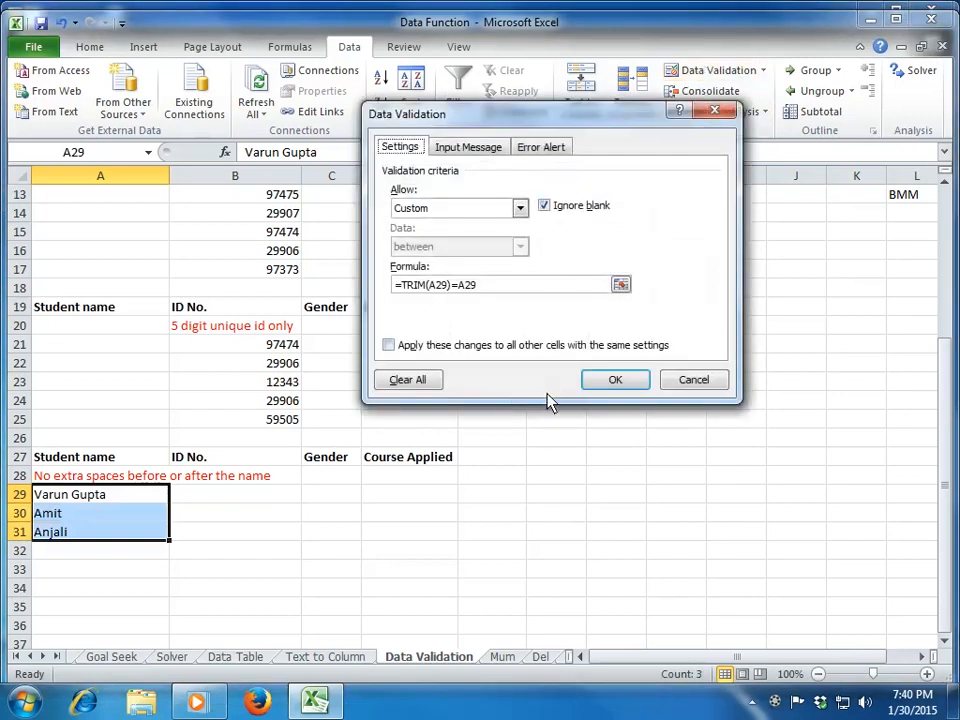
{"action": "left_click", "coordinate": [422, 384]}
{"action": "left_click", "coordinate": [618, 384]}
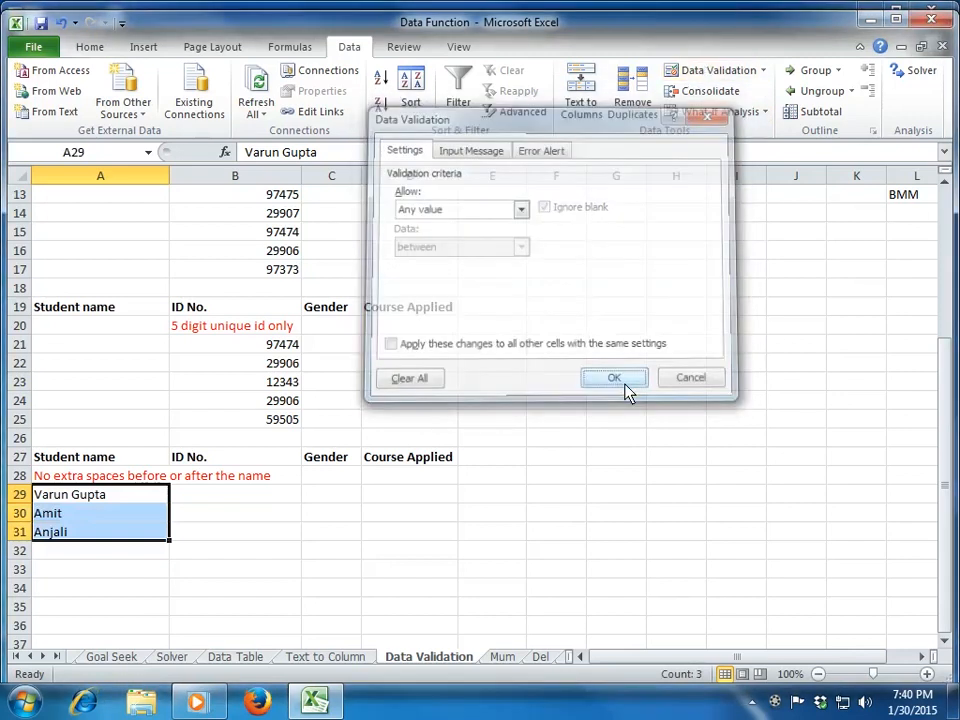
Give A29 a custom data validation rule with the formula =trim(A29)=A29
{"action": "key", "text": "Up"}
{"action": "key", "text": "Down"}
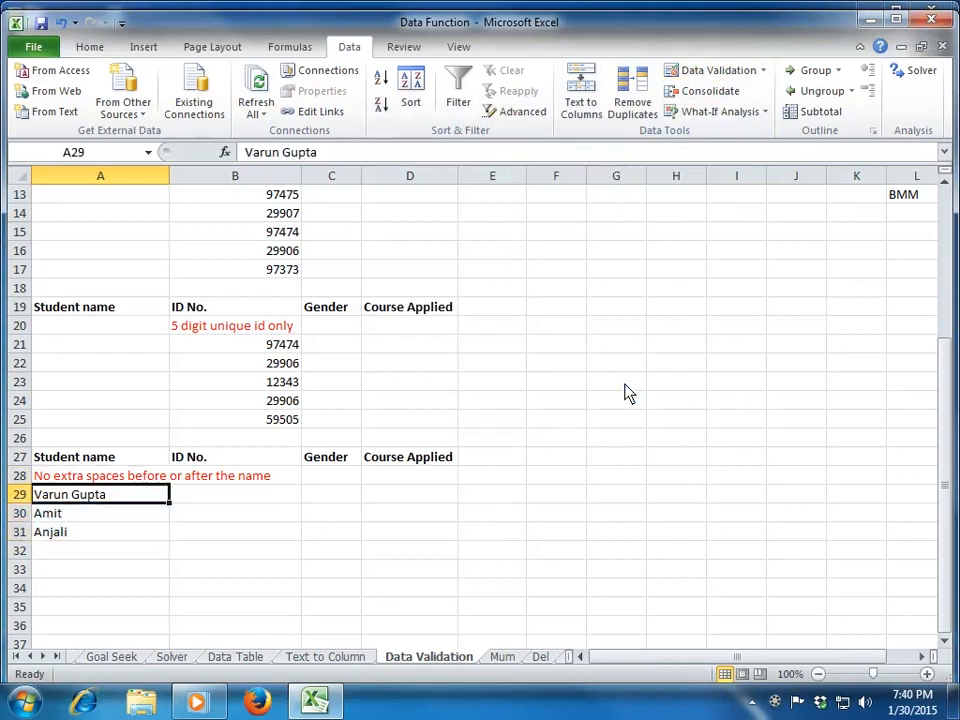
{"action": "left_click", "coordinate": [722, 72]}
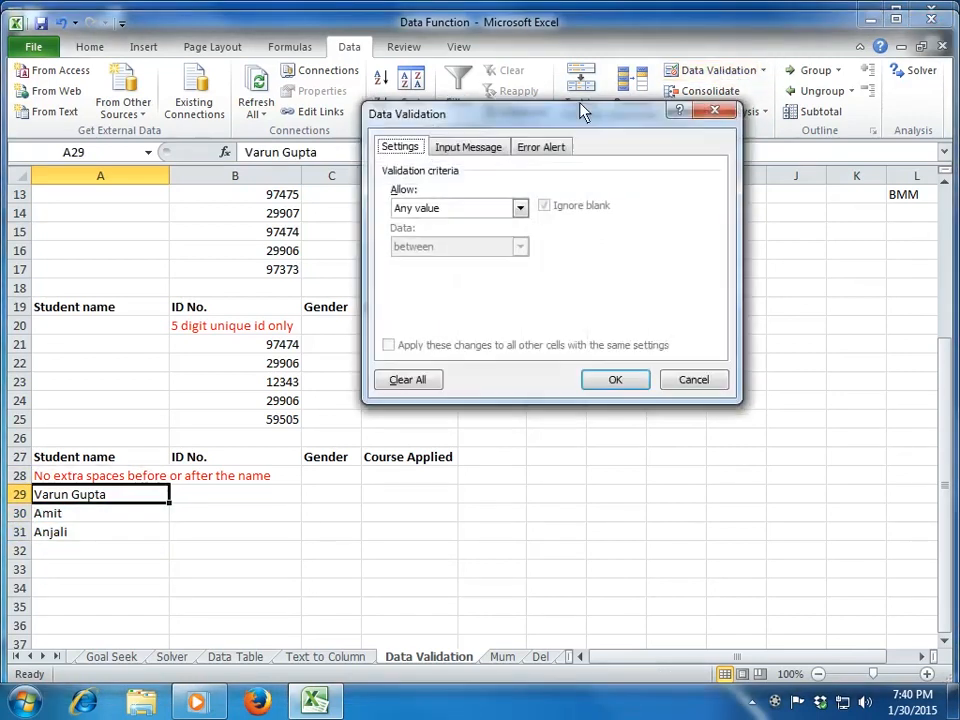
{"action": "left_click", "coordinate": [462, 218]}
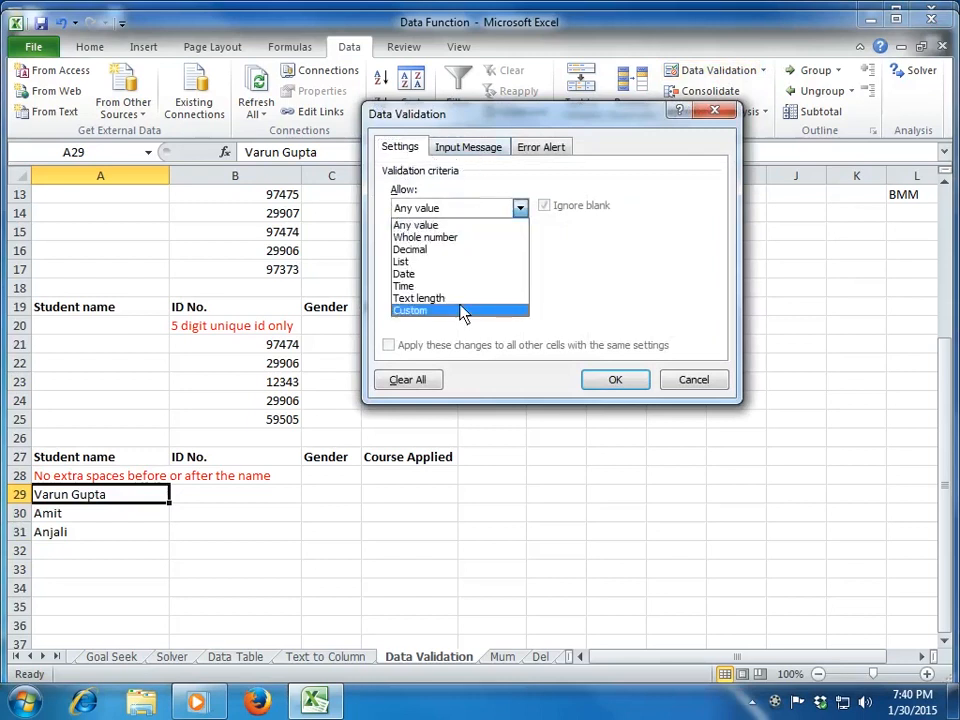
{"action": "left_click", "coordinate": [461, 313]}
{"action": "left_click", "coordinate": [463, 289]}
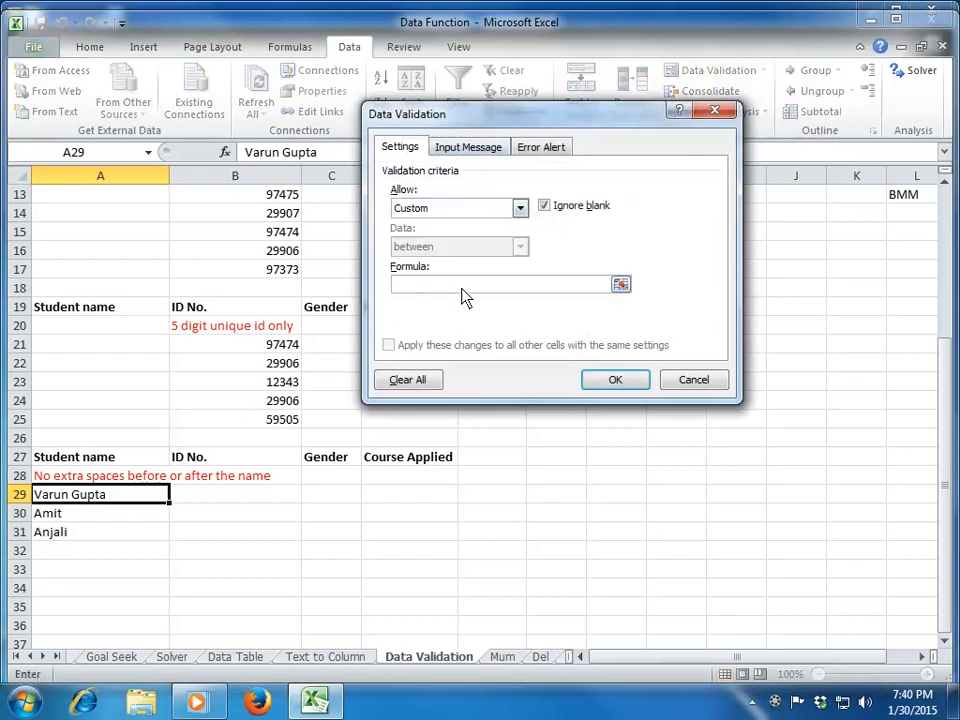
{"action": "type", "text": "="}
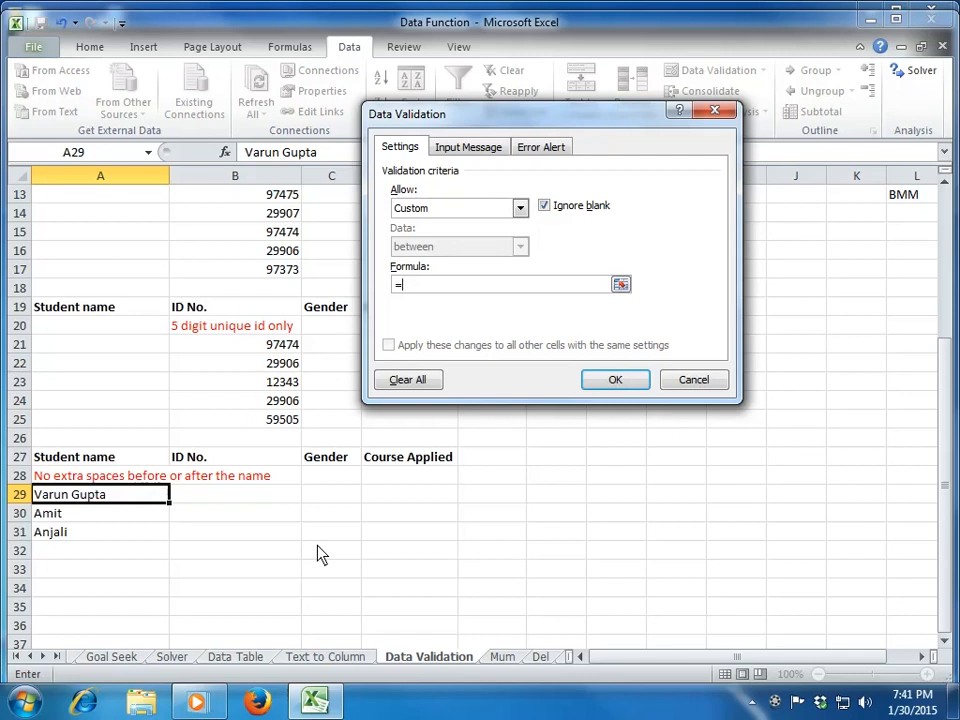
{"action": "type", "text": "trim(A29)"}
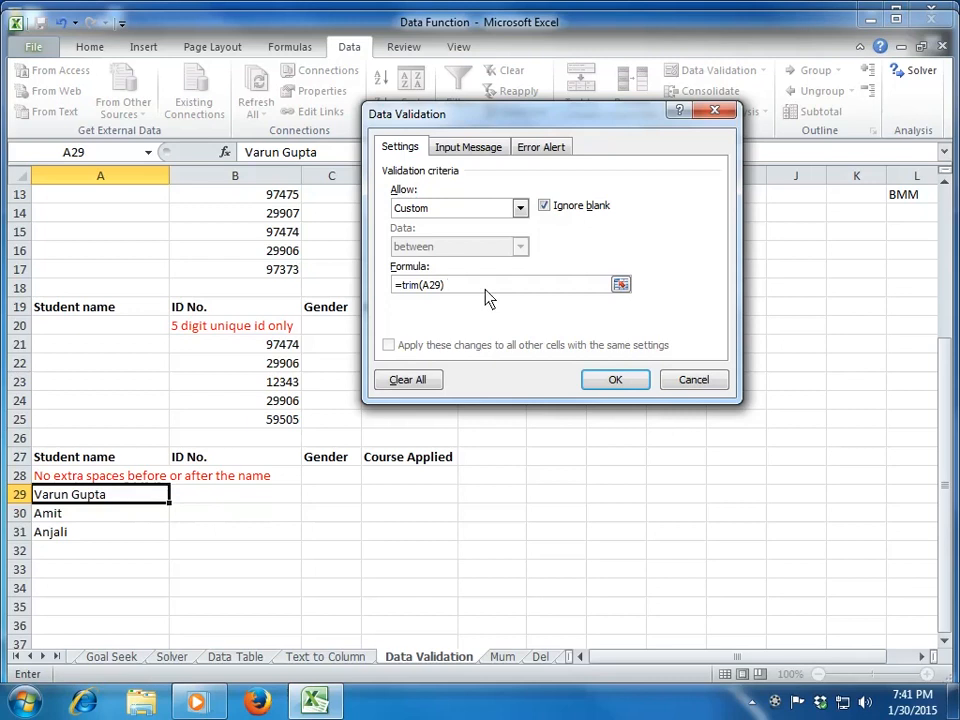
{"action": "type", "text": "="}
{"action": "left_click", "coordinate": [137, 501]}
{"action": "left_click", "coordinate": [615, 381]}
Copy A29 and paste only its validation rule to the names in A30:A31
{"action": "key", "text": "ctrl+c"}
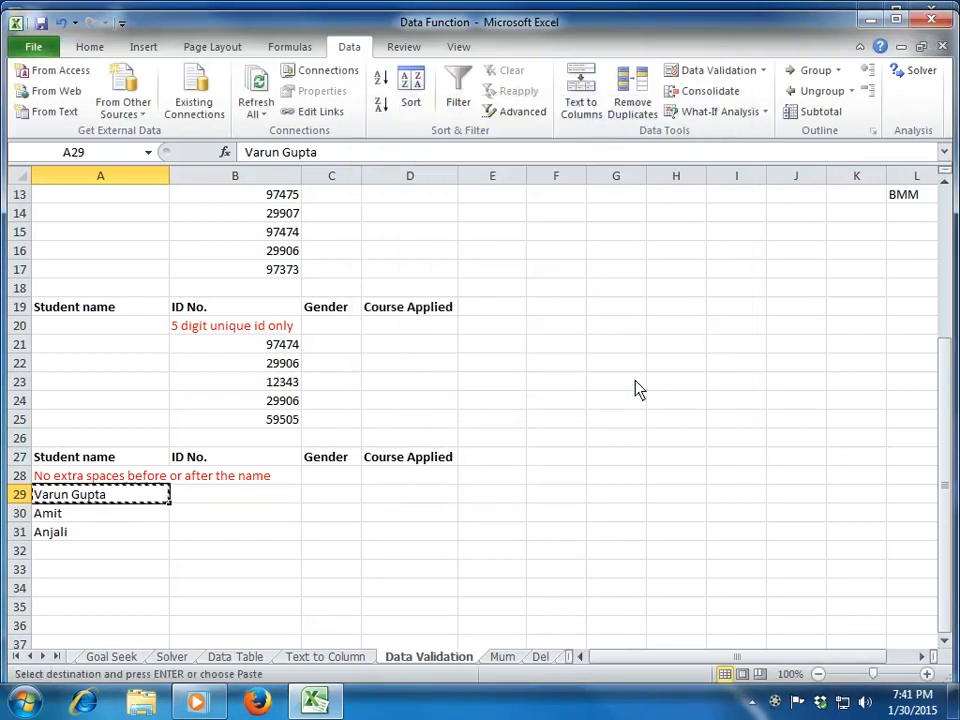
{"action": "key", "text": "Down"}
{"action": "key", "text": "shift+Down"}
{"action": "key", "text": "shift+Down"}
{"action": "key", "text": "shift+Up"}
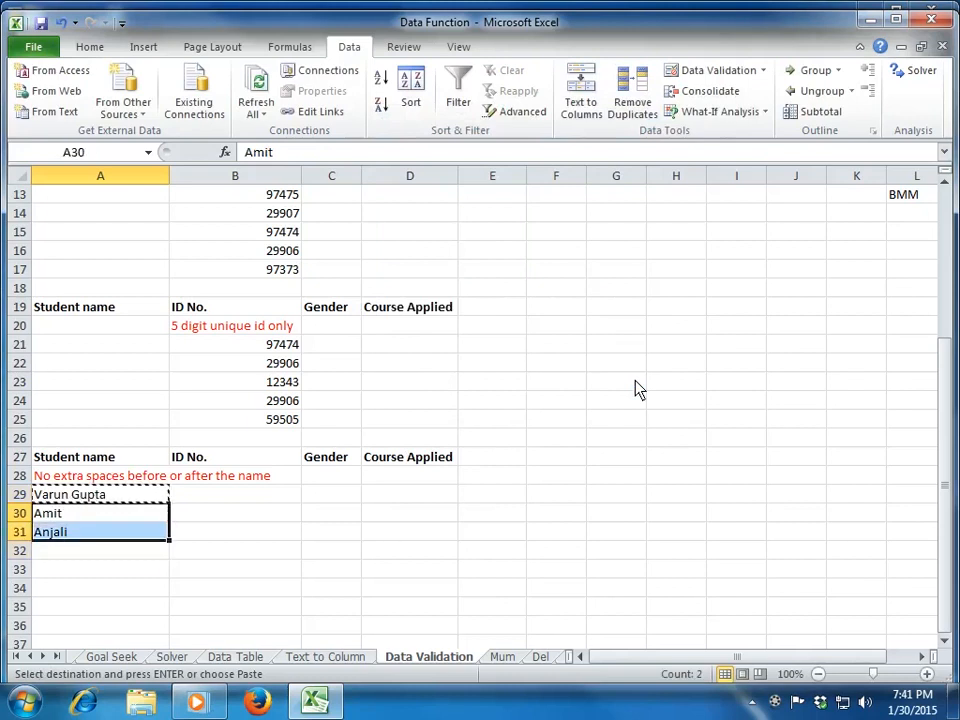
{"action": "key", "text": "ctrl+alt+v"}
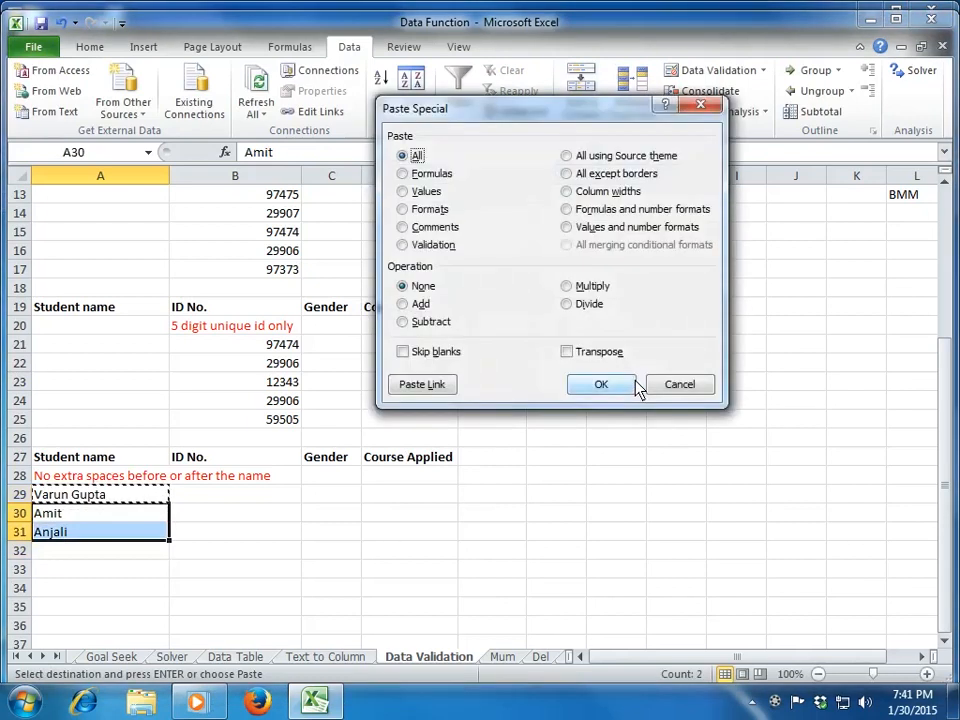
{"action": "left_click", "coordinate": [438, 247]}
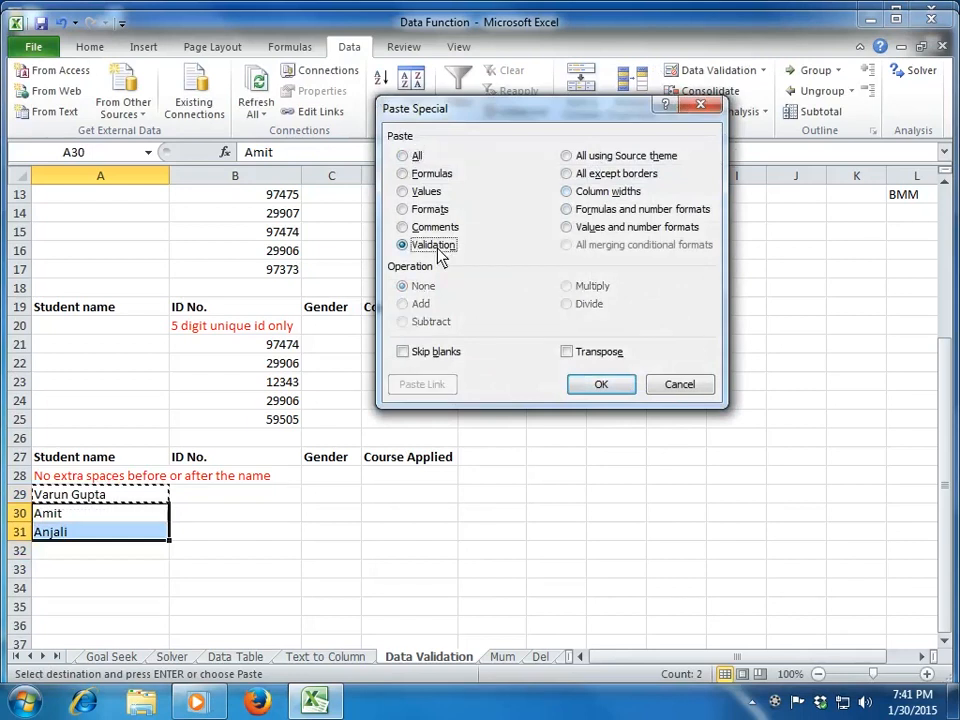
{"action": "left_click", "coordinate": [601, 386]}
{"action": "key", "text": "Escape"}
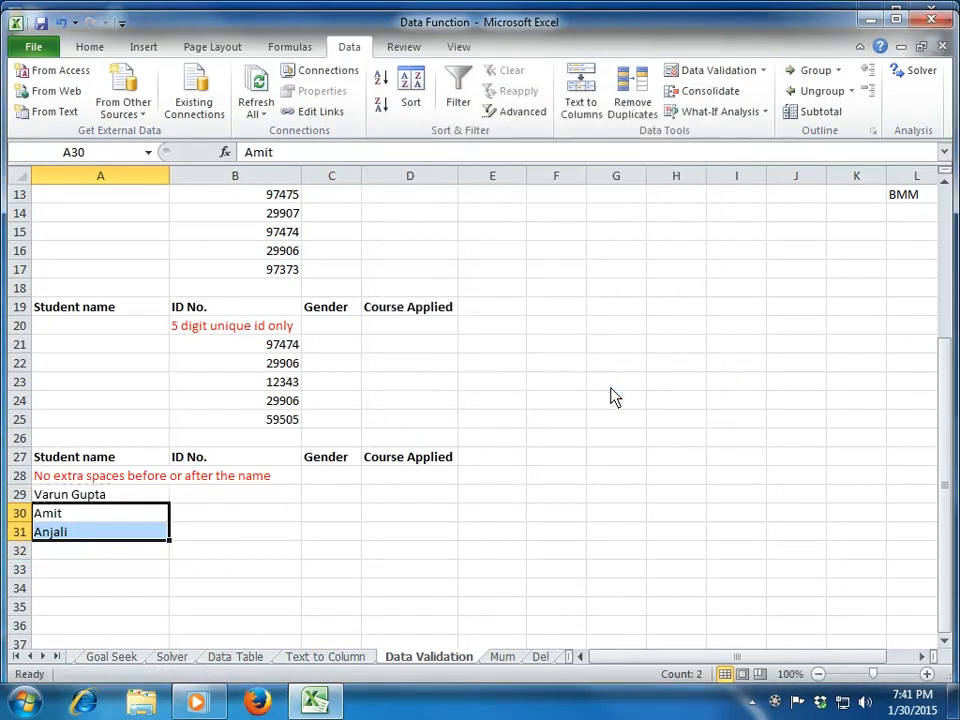
Test the rule in A30 by trying to enter the student name with a leading space and with a trailing space
{"action": "key", "text": "Up"}
{"action": "key", "text": "Down"}
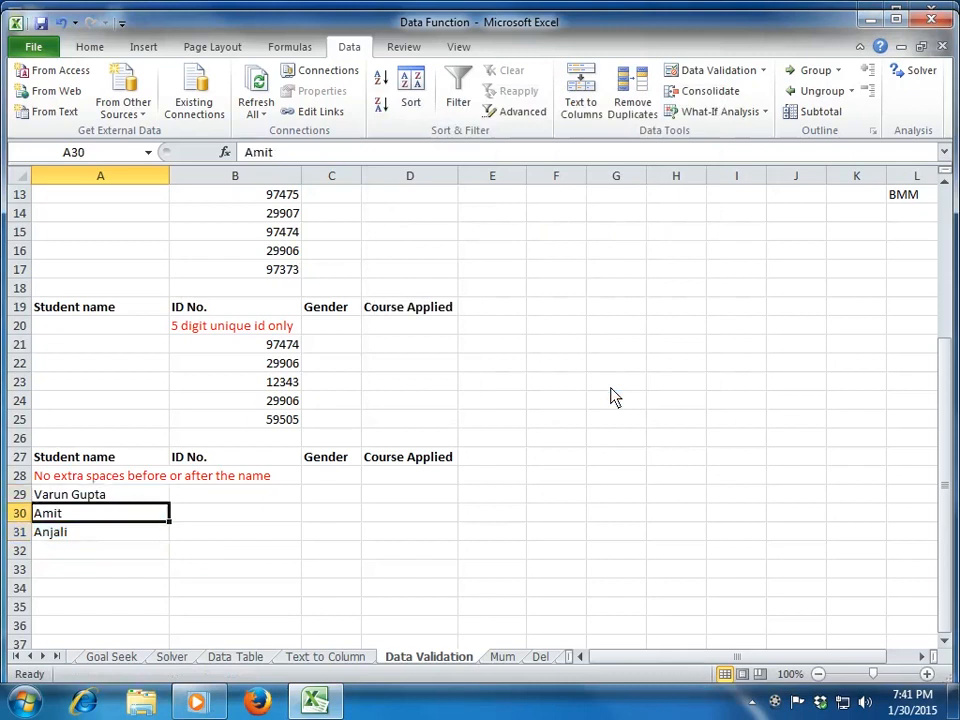
{"action": "type", "text": "Amit"}
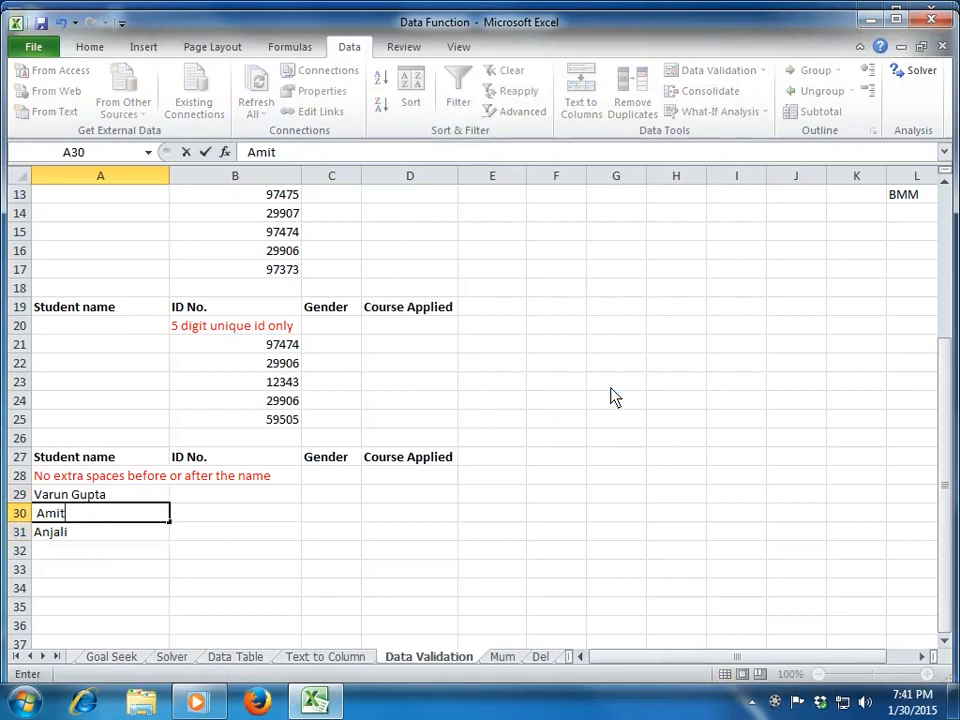
{"action": "key", "text": "Return"}
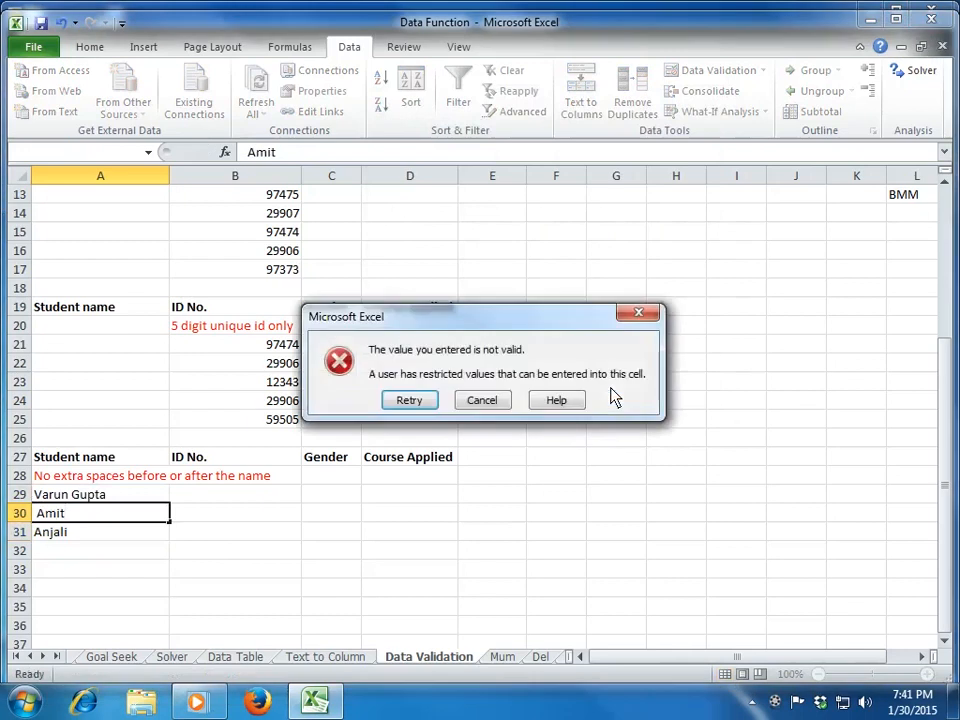
{"action": "key", "text": "Return"}
{"action": "type", "text": "A"}
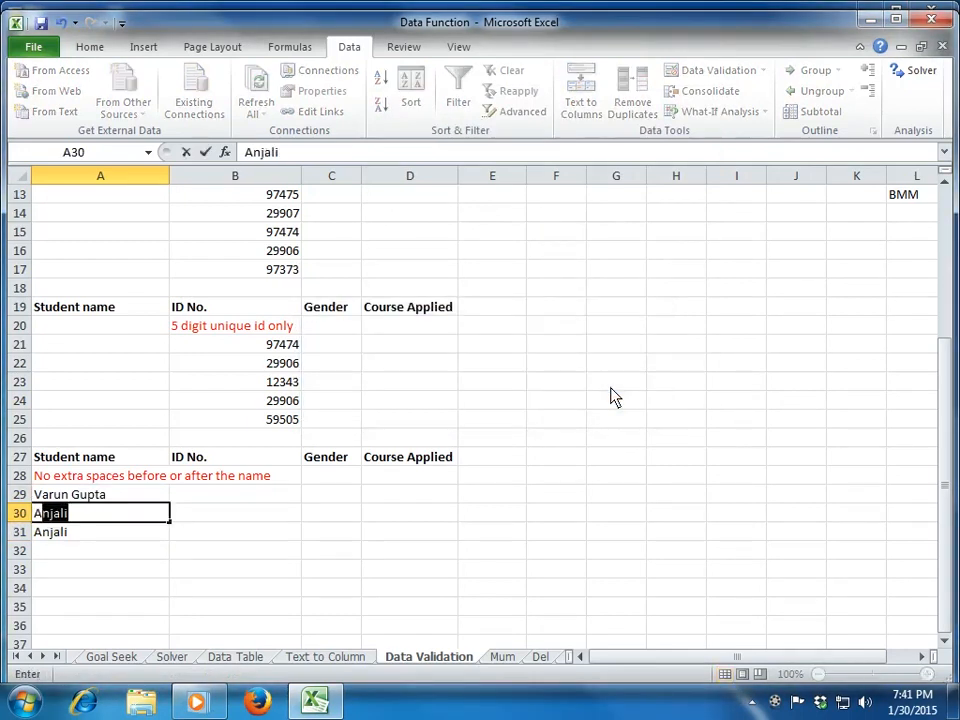
{"action": "type", "text": "mit"}
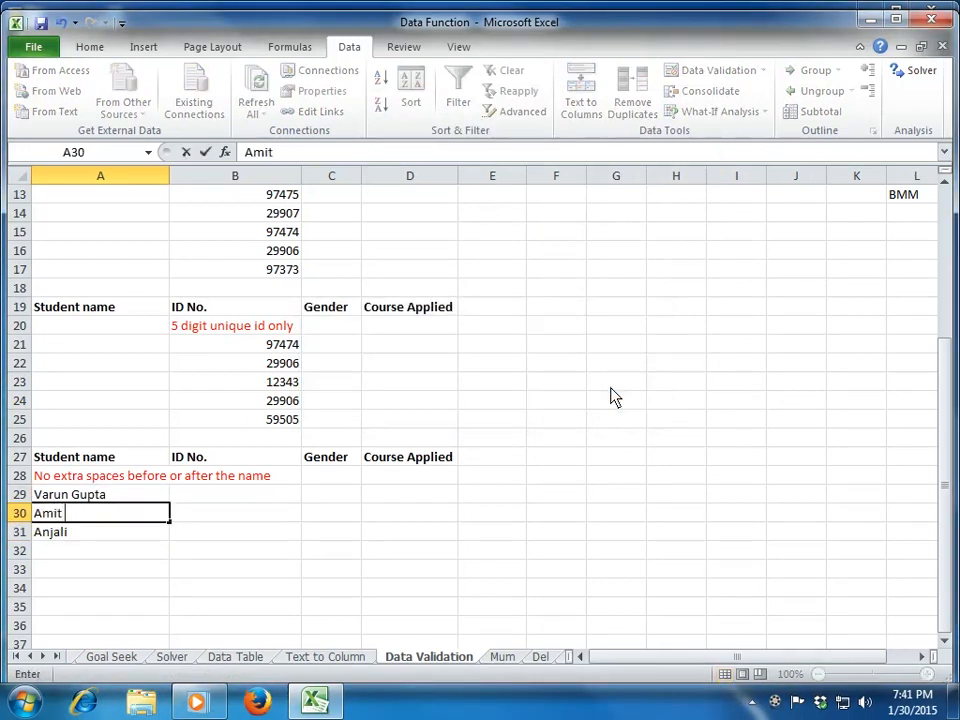
{"action": "key", "text": "Return"}
{"action": "key", "text": "Return"}
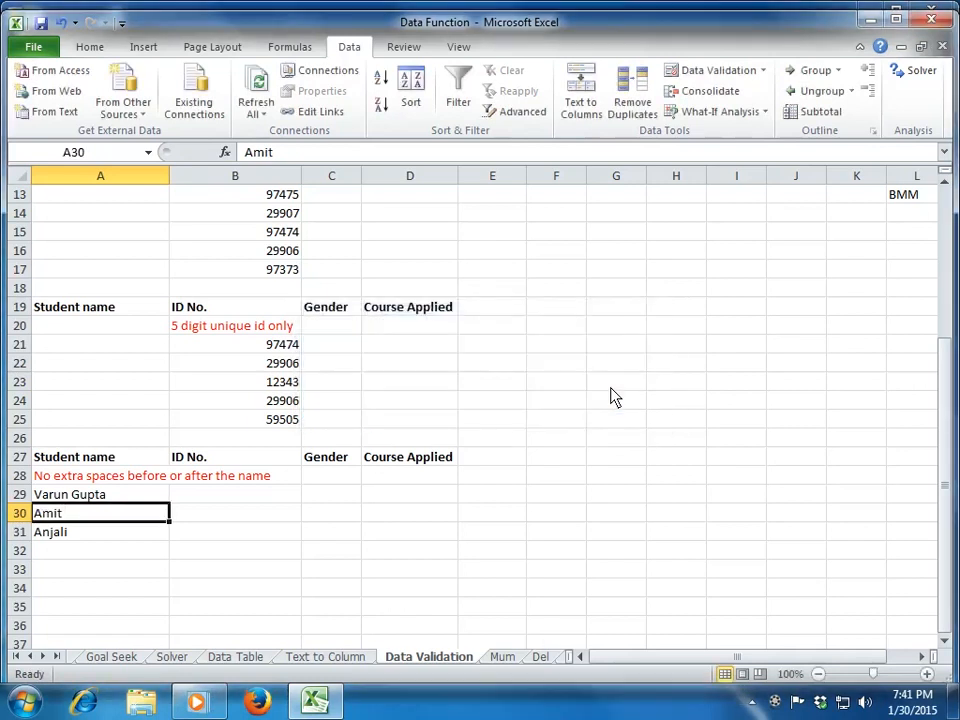
Test the rule in A30 by trying to enter a full name with two spaces between first and last name
{"action": "type", "text": "Amit  a"}
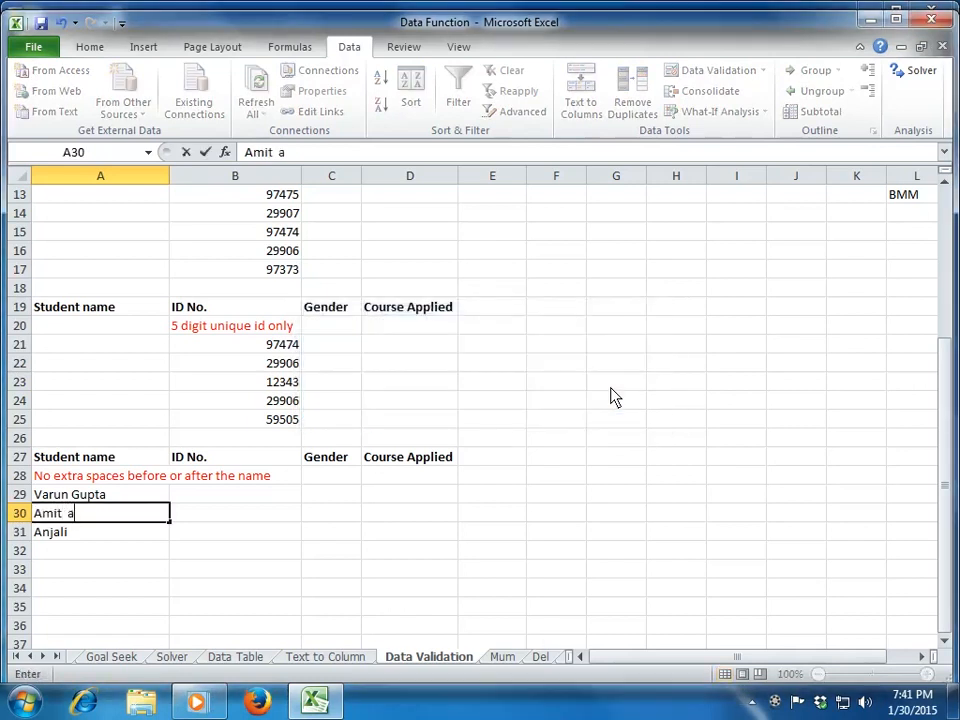
{"action": "type", "text": "garwal"}
{"action": "key", "text": "Return"}
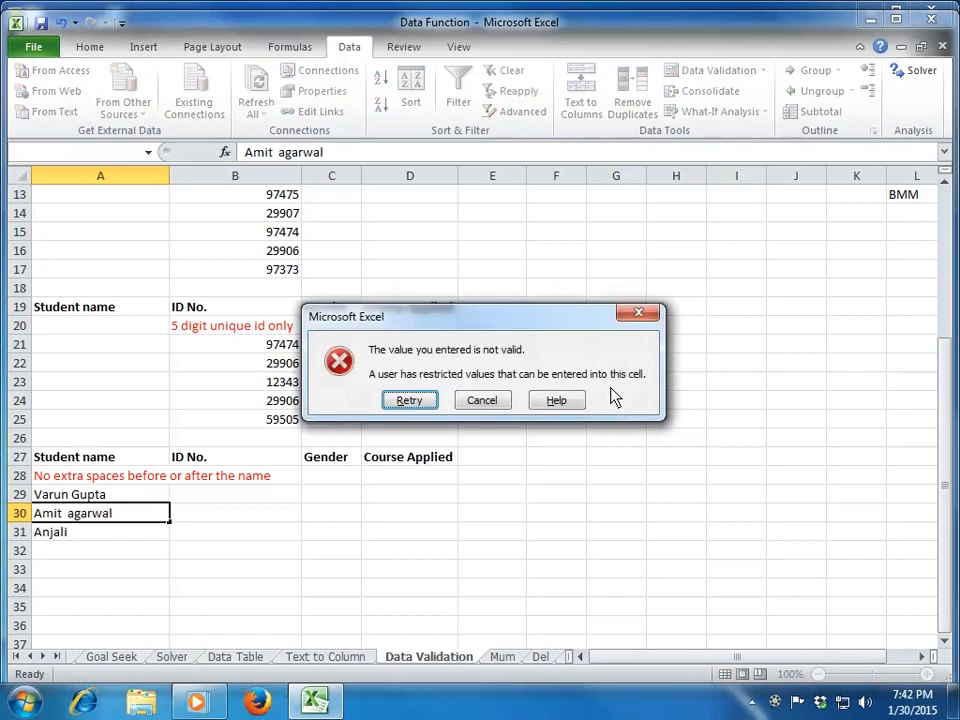
{"action": "key", "text": "Escape"}
Look over the student name cells and review all the validation examples on the sheet
{"action": "key", "text": "Up"}
{"action": "key", "text": "Down"}
{"action": "key", "text": "Down"}
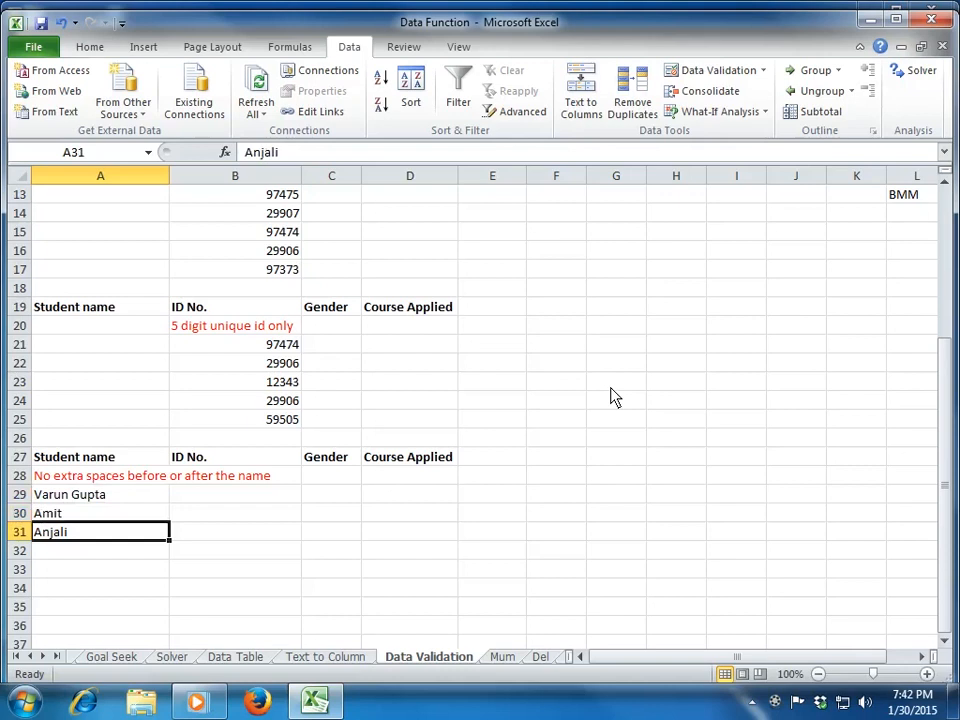
{"action": "key", "text": "Up"}
{"action": "key", "text": "Up"}
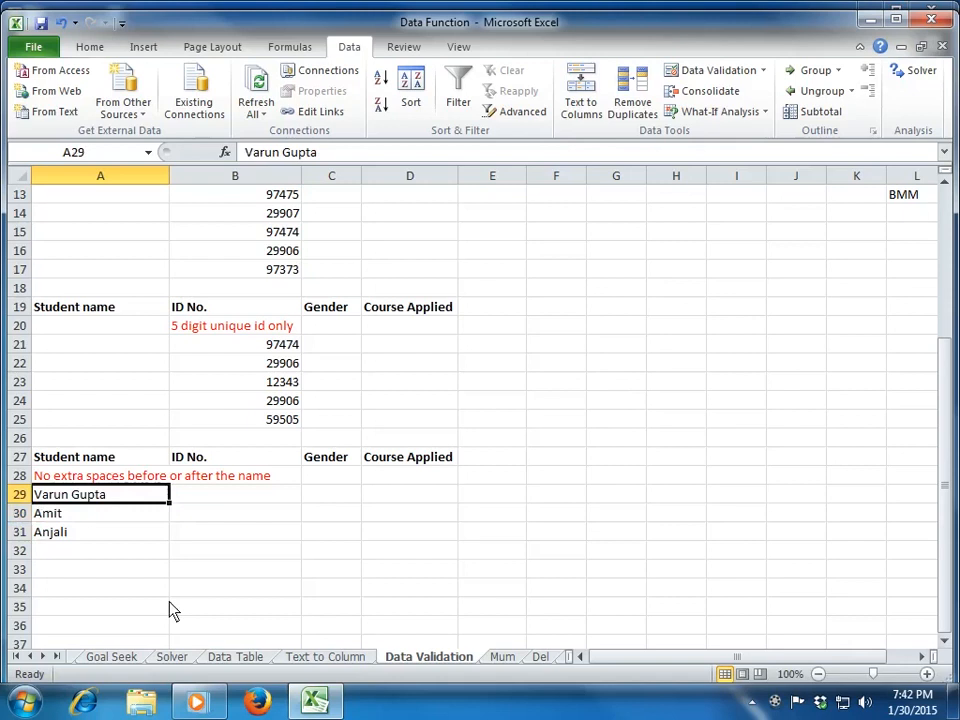
{"action": "scroll", "coordinate": [258, 582], "scroll_direction": "up", "scroll_amount": 4}
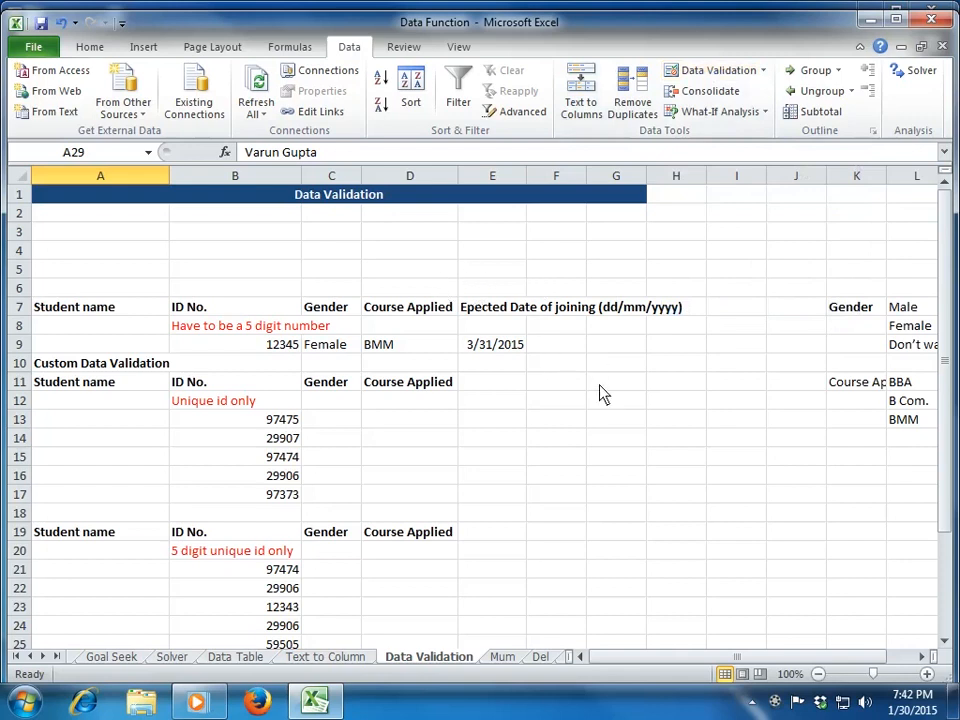
{"action": "scroll", "coordinate": [603, 393], "scroll_direction": "down", "scroll_amount": 3}
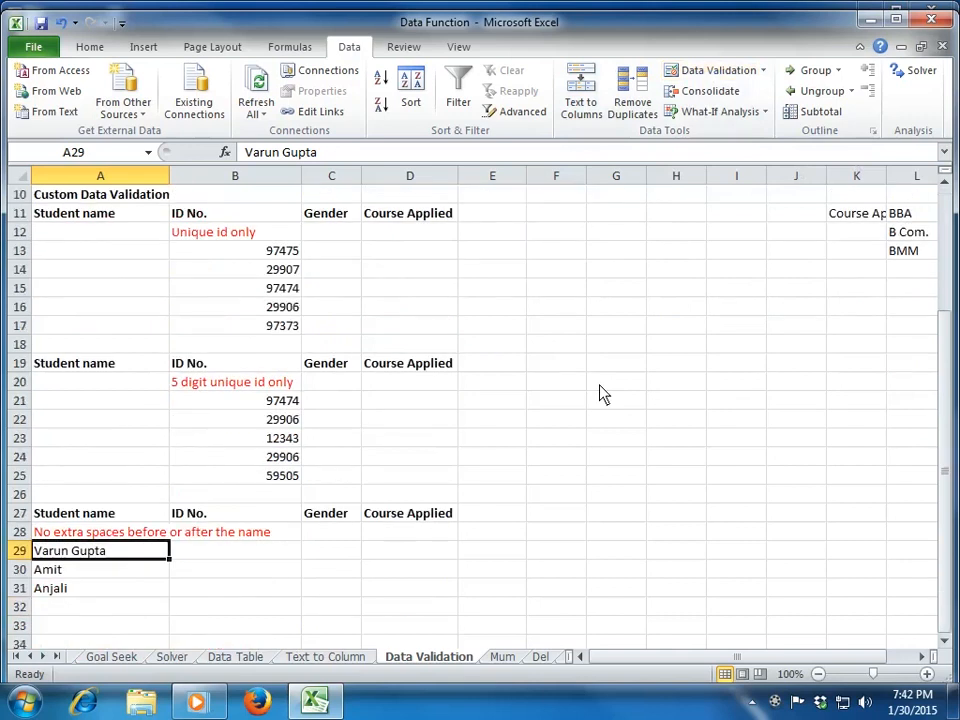
{"action": "scroll", "coordinate": [603, 393], "scroll_direction": "up", "scroll_amount": 3}
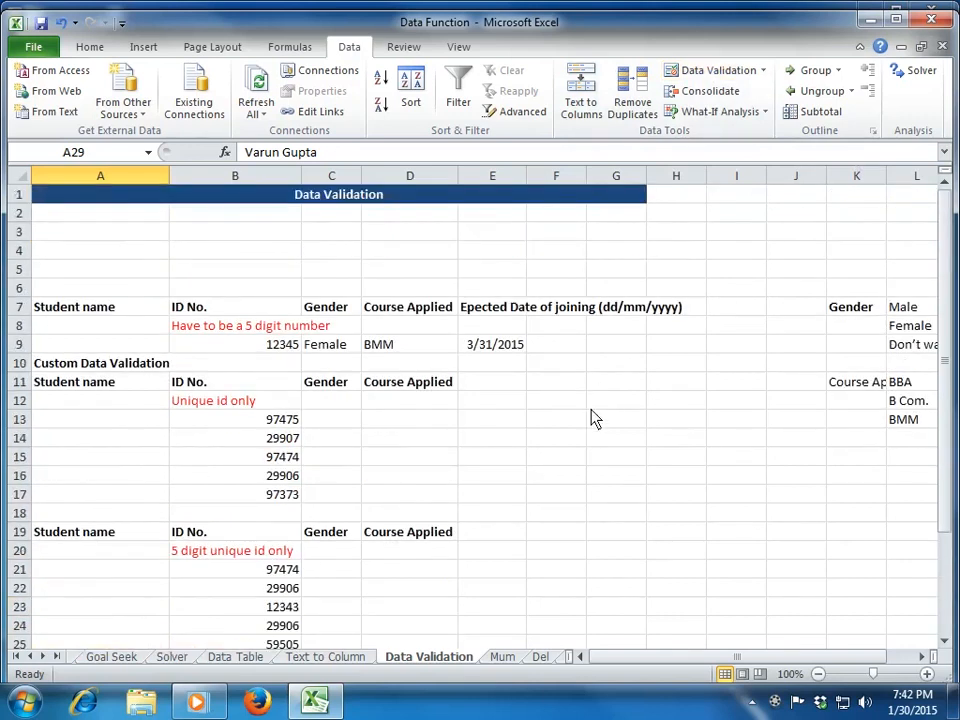